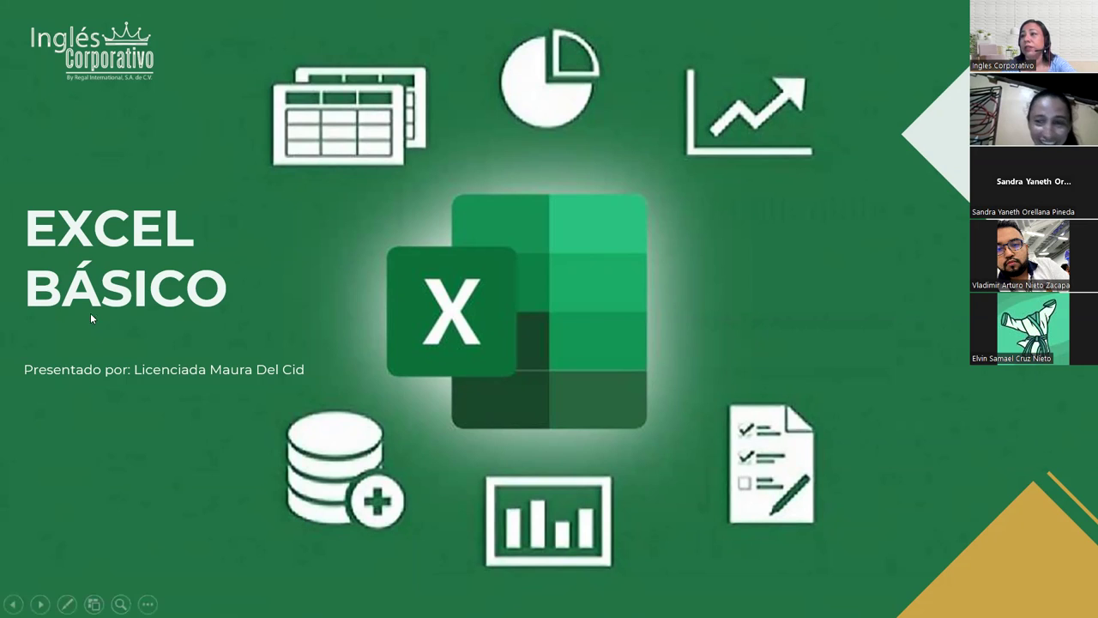
- End the Excel Básico slideshow and present the Excel Avanzado title slide full screen
{"action": "key", "text": "Escape"}
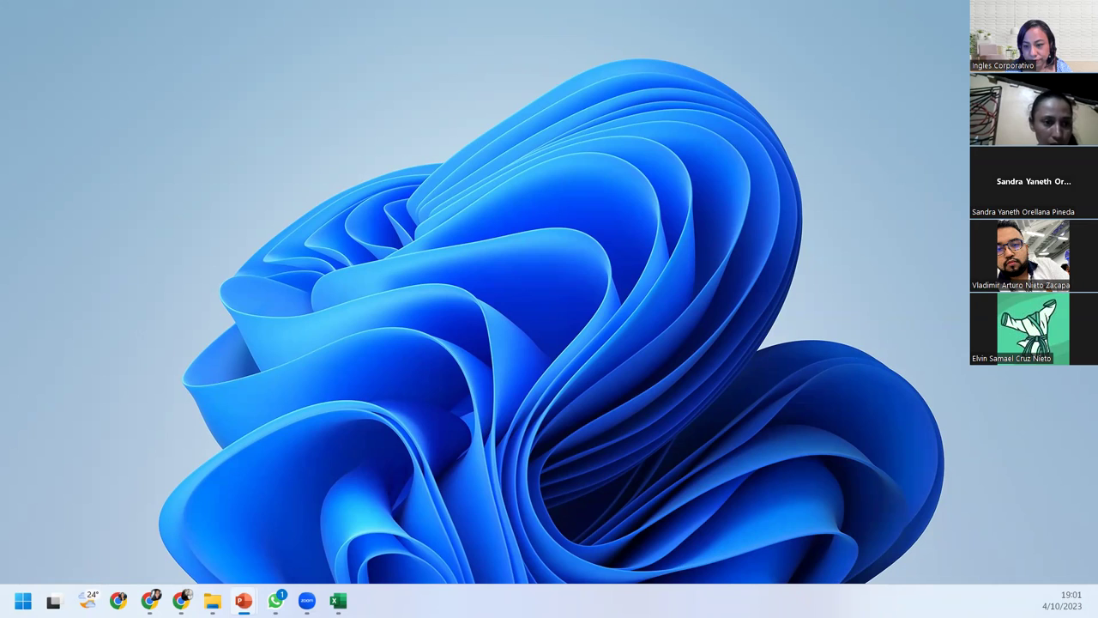
{"action": "key", "text": "alt+Tab"}
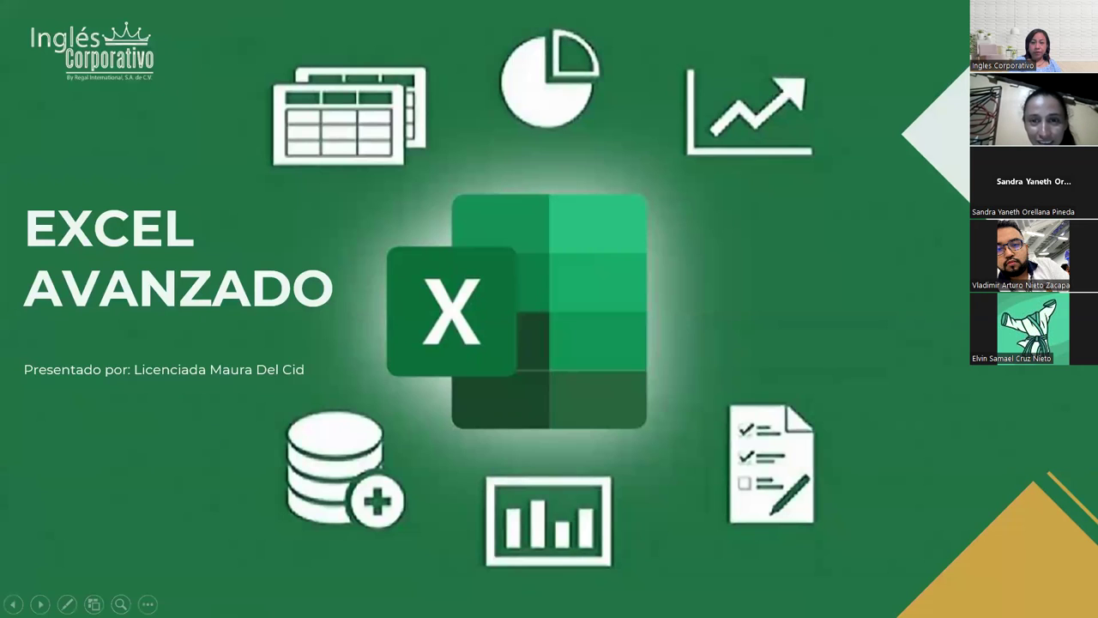
- Advance the slideshow through Sesión 7 to the Agenda slide
{"action": "key", "text": "Right"}
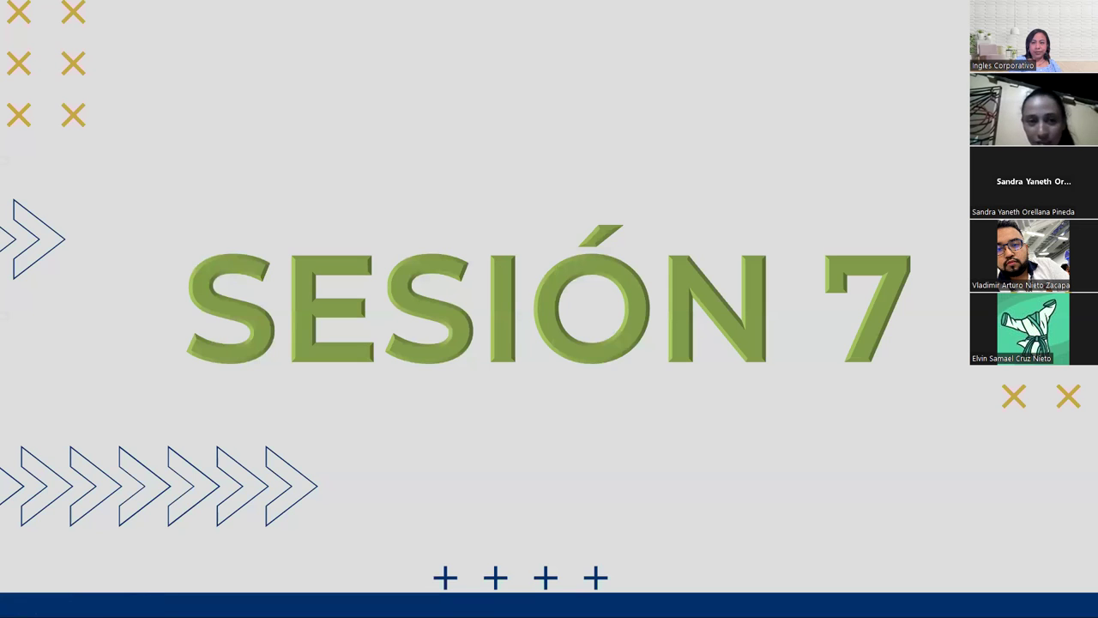
{"action": "key", "text": "Right"}
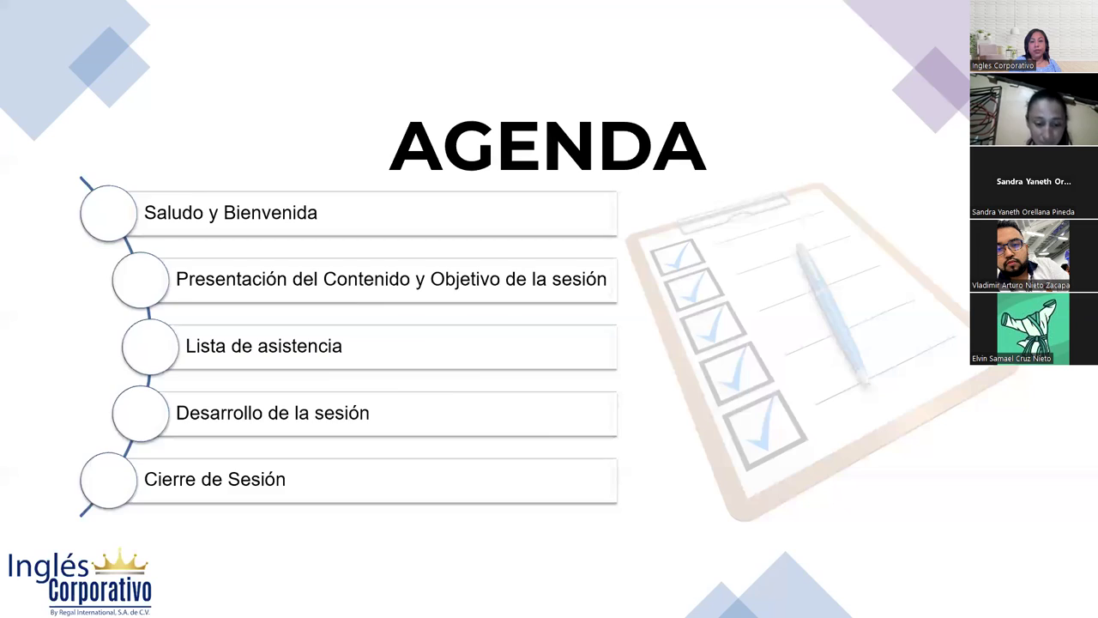
- Advance through Contenido Sesión 7 to the Objetivo Sesión 7 slide
{"action": "key", "text": "Right"}
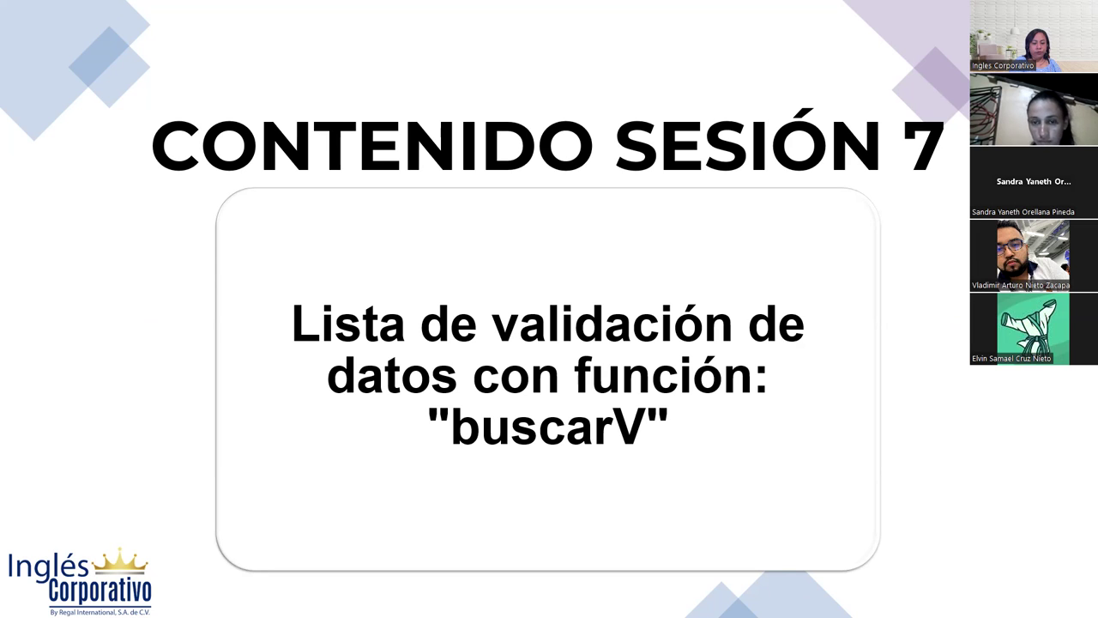
{"action": "key", "text": "Right"}
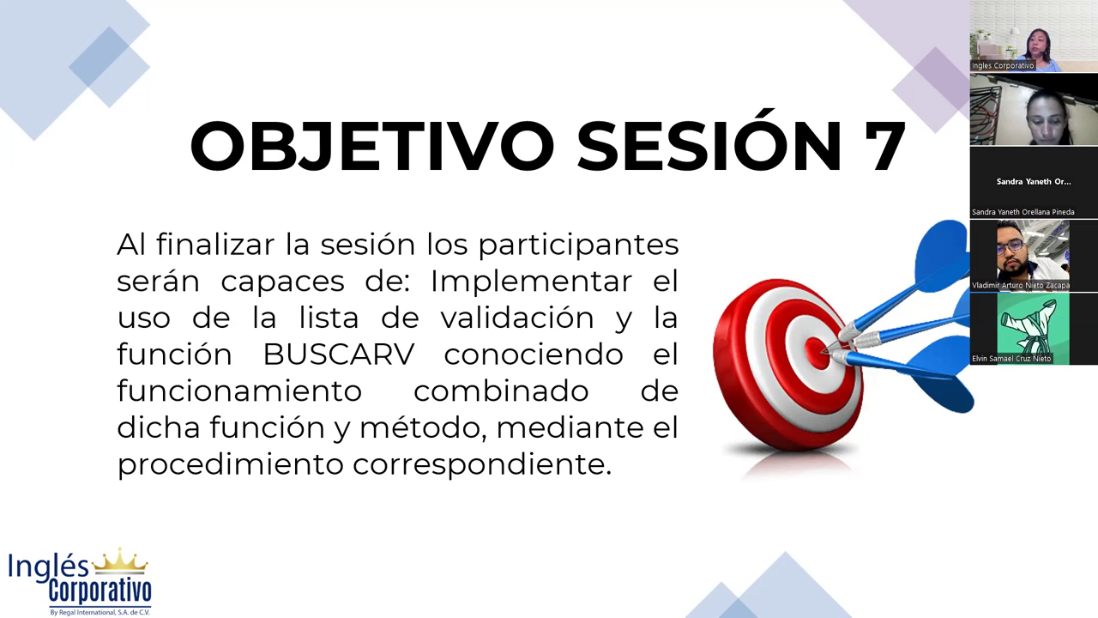
- Advance to the 'Lista de validación con BUSCARV' slide
{"action": "key", "text": "Right"}
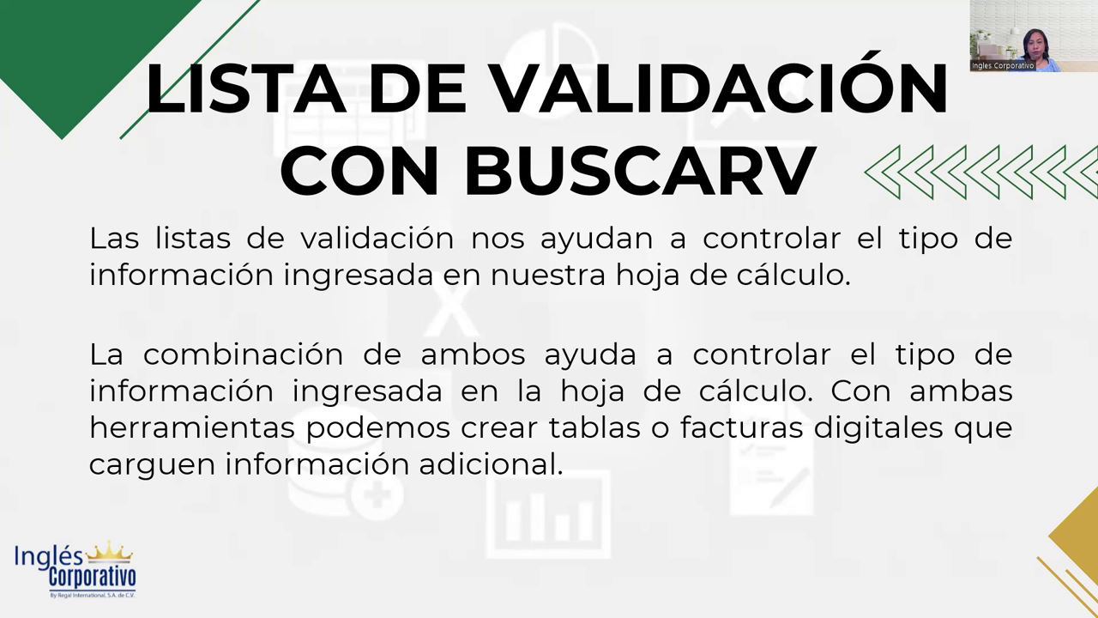
- Advance to the Desarrollo slide with the invoice spreadsheet screenshot
{"action": "key", "text": "Right"}
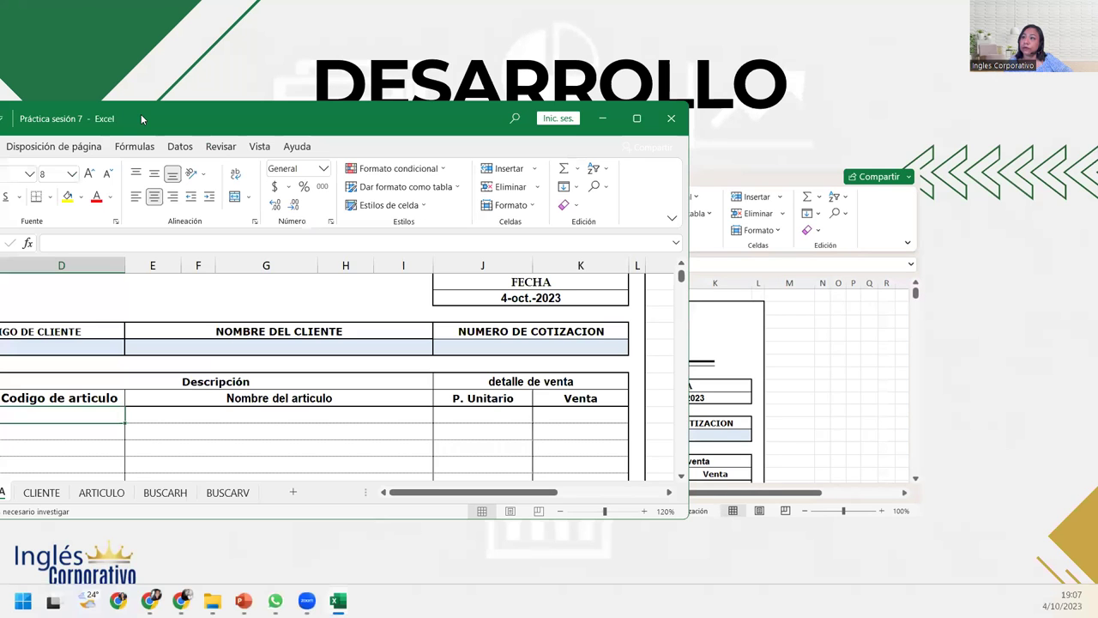
- Maximize Práctica sesión 7 and review the CLIENTE, ARTICULO, BUSCARH, BUSCARV and FACTURA sheets, ending on CLIENTE
{"action": "double_click", "coordinate": [140, 114]}
{"action": "scroll", "coordinate": [286, 347], "scroll_direction": "up", "scroll_amount": 3}
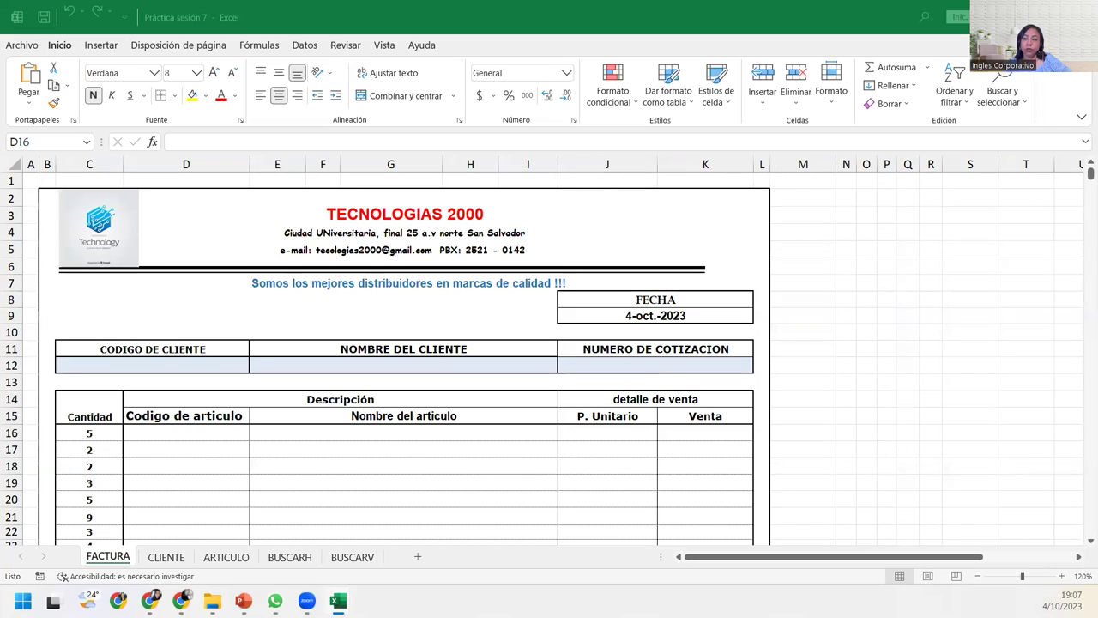
{"action": "left_click", "coordinate": [166, 557]}
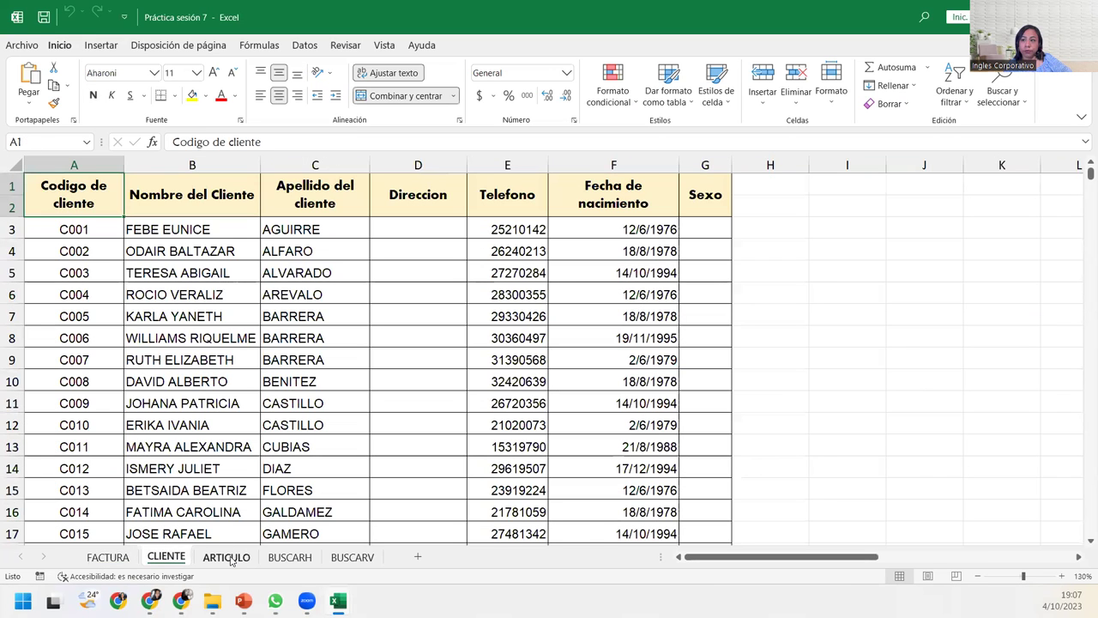
{"action": "left_click", "coordinate": [227, 556]}
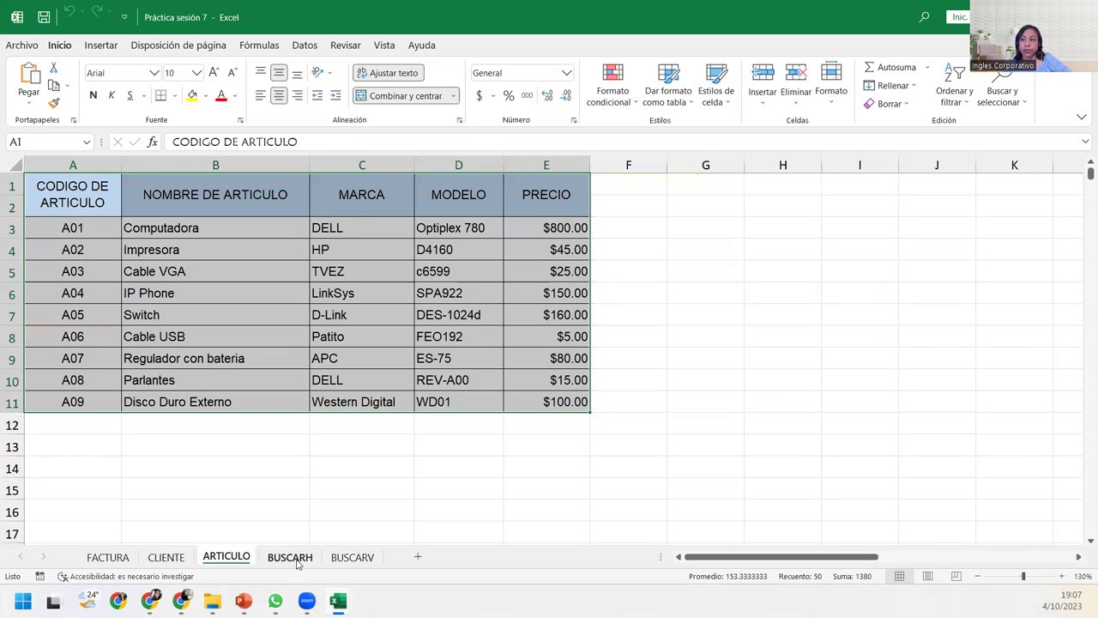
{"action": "left_click", "coordinate": [292, 558]}
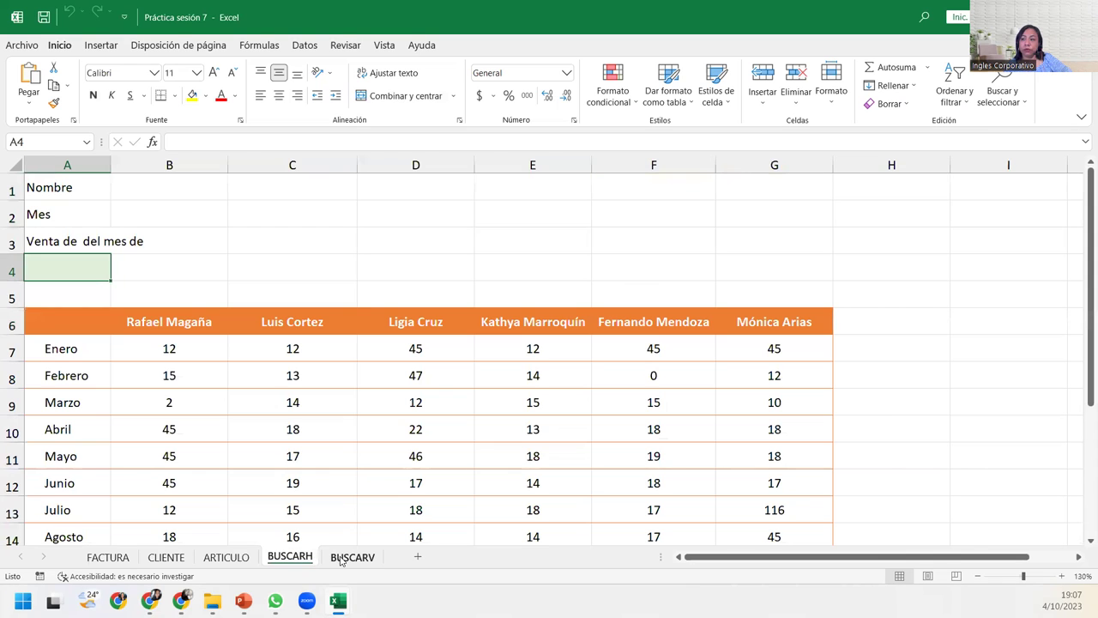
{"action": "left_click", "coordinate": [339, 557]}
{"action": "left_click", "coordinate": [227, 557]}
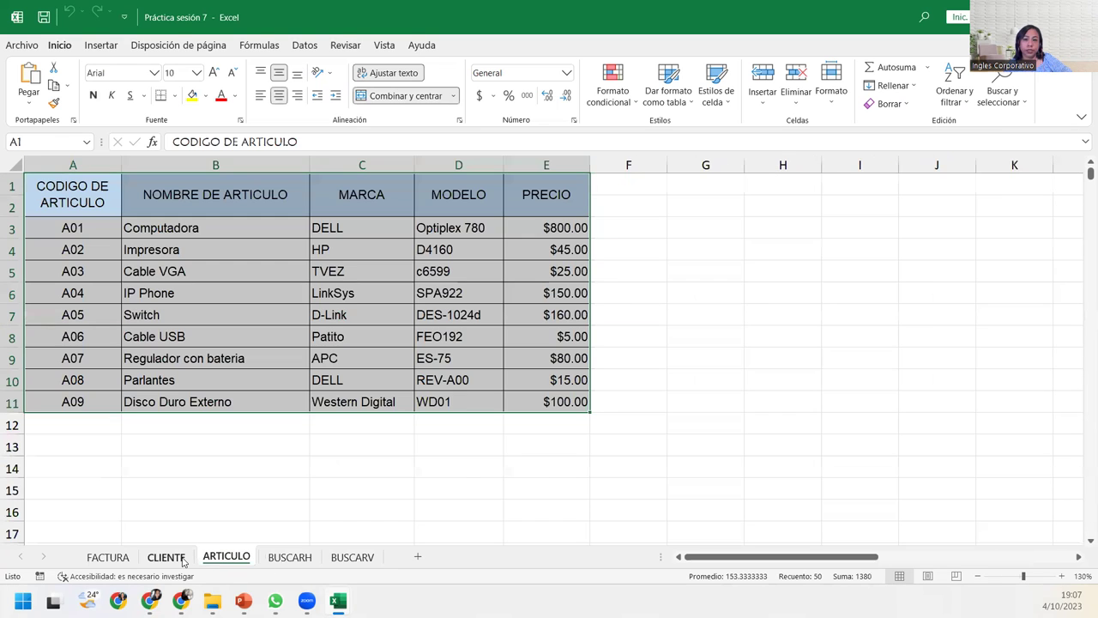
{"action": "left_click", "coordinate": [172, 558]}
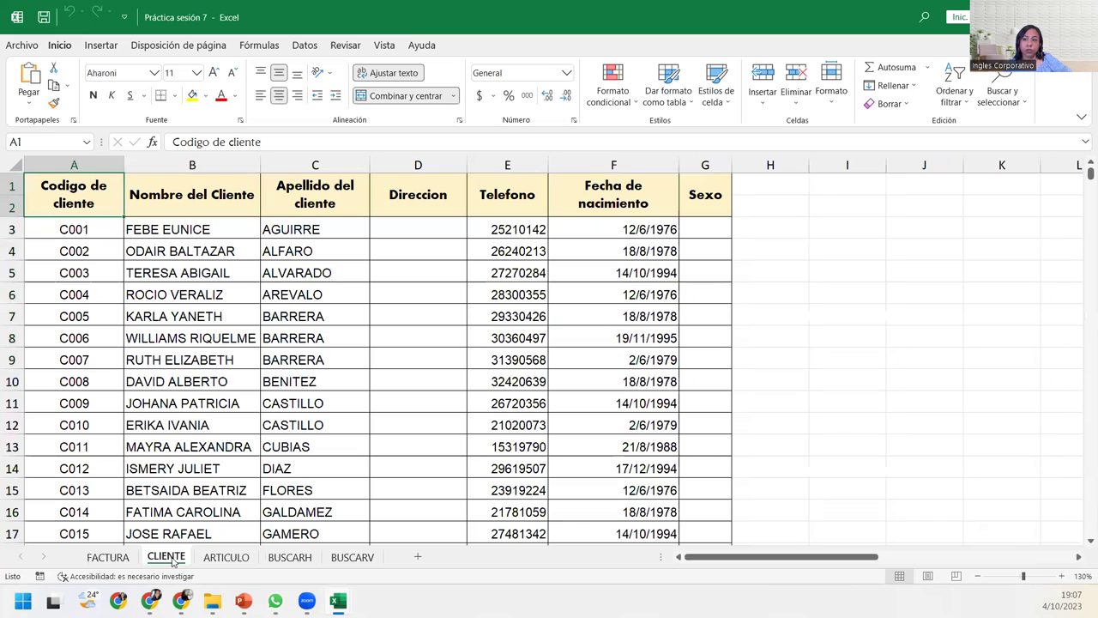
{"action": "left_click", "coordinate": [108, 557]}
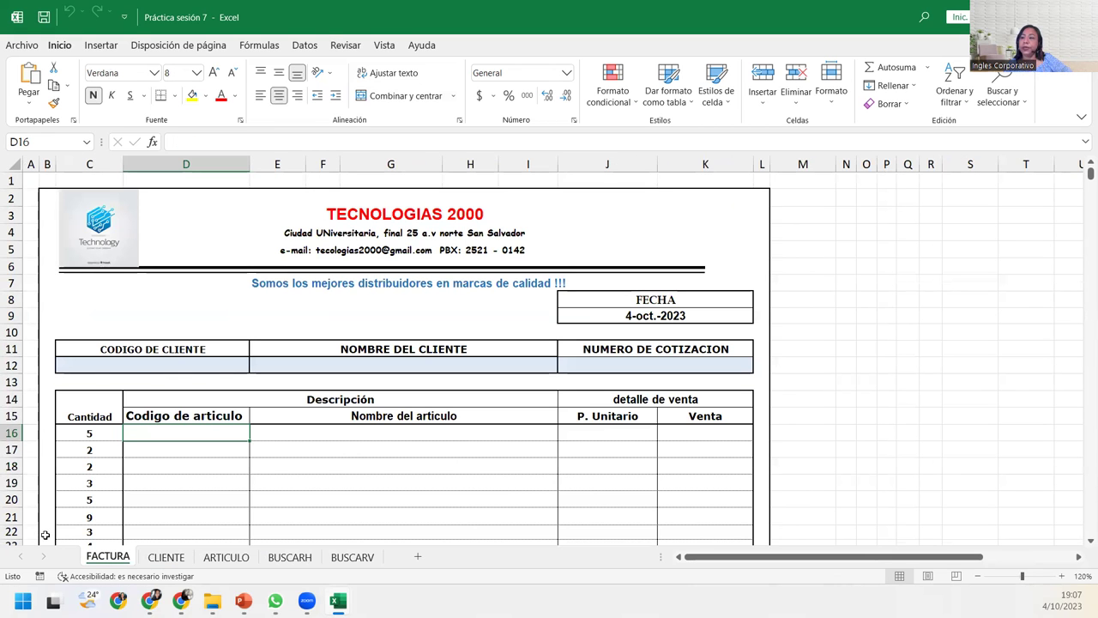
{"action": "left_click", "coordinate": [155, 558]}
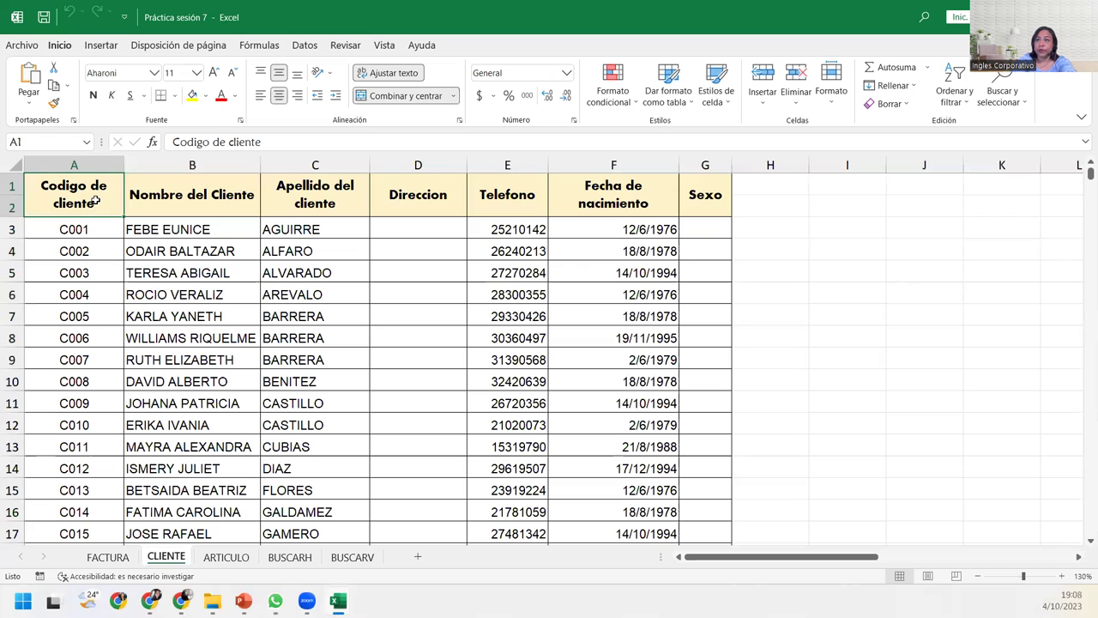
- Select the client codes in CLIENTE A1:A23 and name the range Codigo_de_cliente
{"action": "key", "text": "ctrl+shift+Right"}
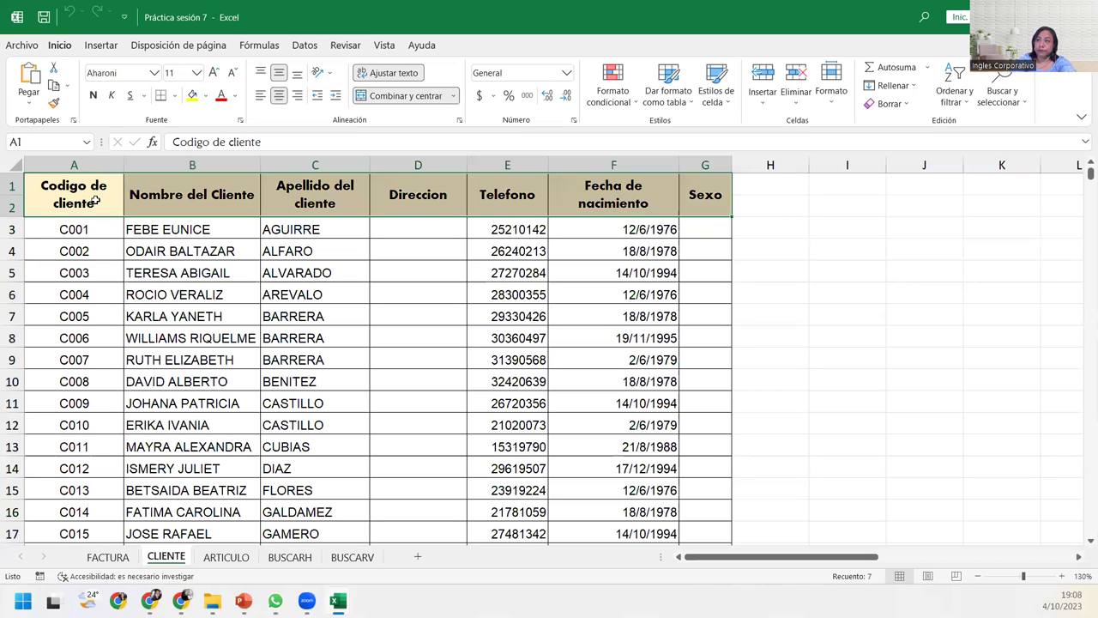
{"action": "left_click", "coordinate": [96, 200]}
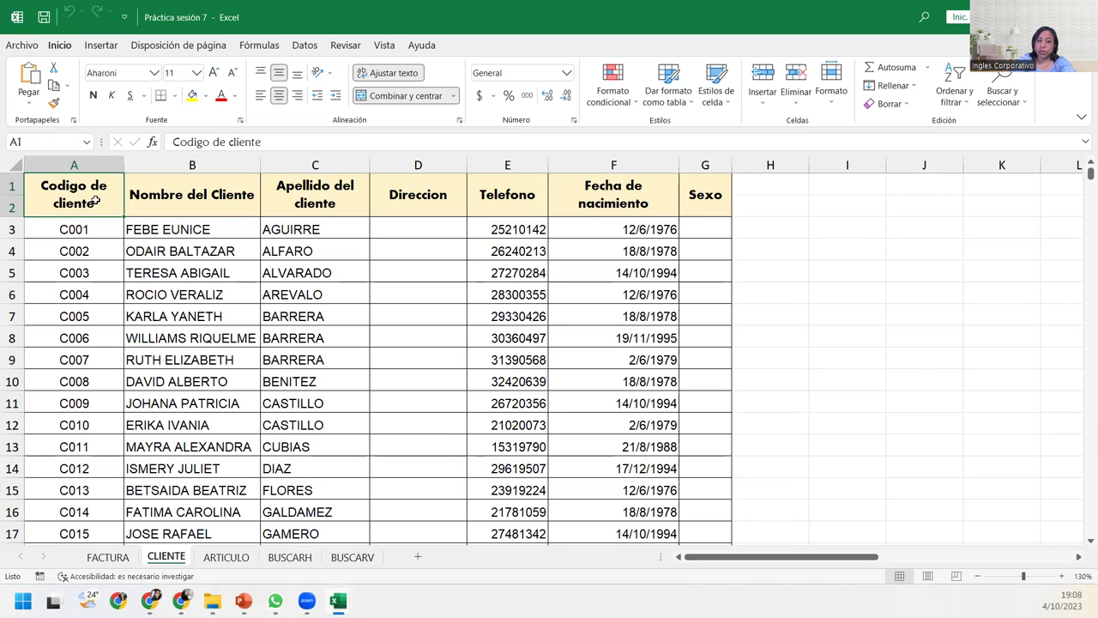
{"action": "key", "text": "shift+Down"}
{"action": "key", "text": "shift+Down"}
{"action": "key", "text": "shift+Down"}
{"action": "key", "text": "shift+Down"}
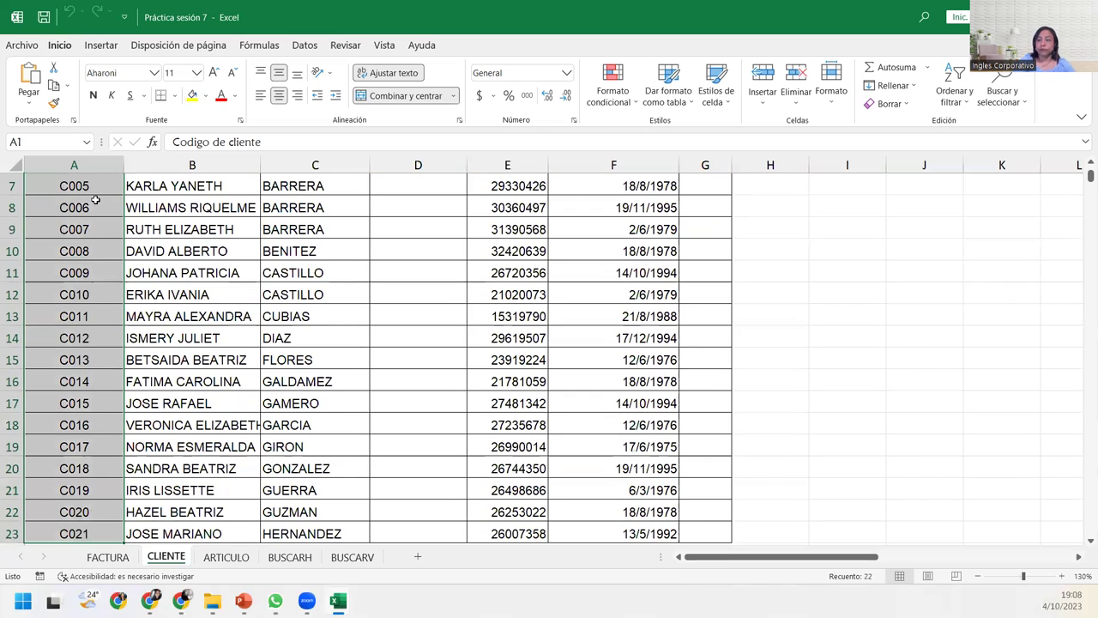
{"action": "scroll", "coordinate": [106, 199], "scroll_direction": "up", "scroll_amount": 2}
{"action": "scroll", "coordinate": [106, 198], "scroll_direction": "down", "scroll_amount": 1}
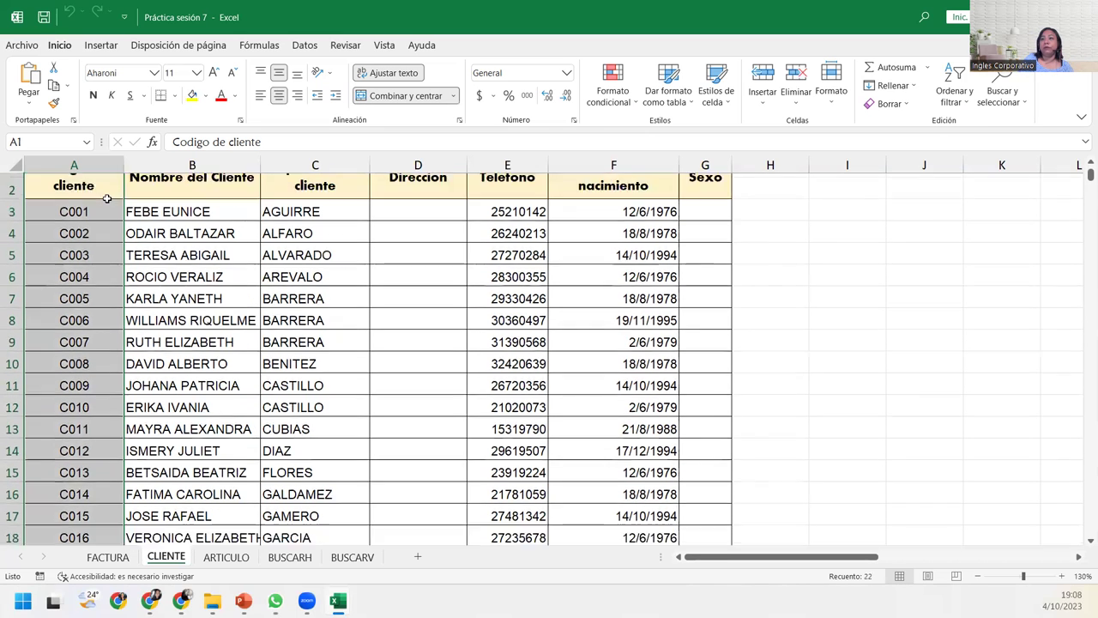
{"action": "scroll", "coordinate": [107, 198], "scroll_direction": "down", "scroll_amount": 4}
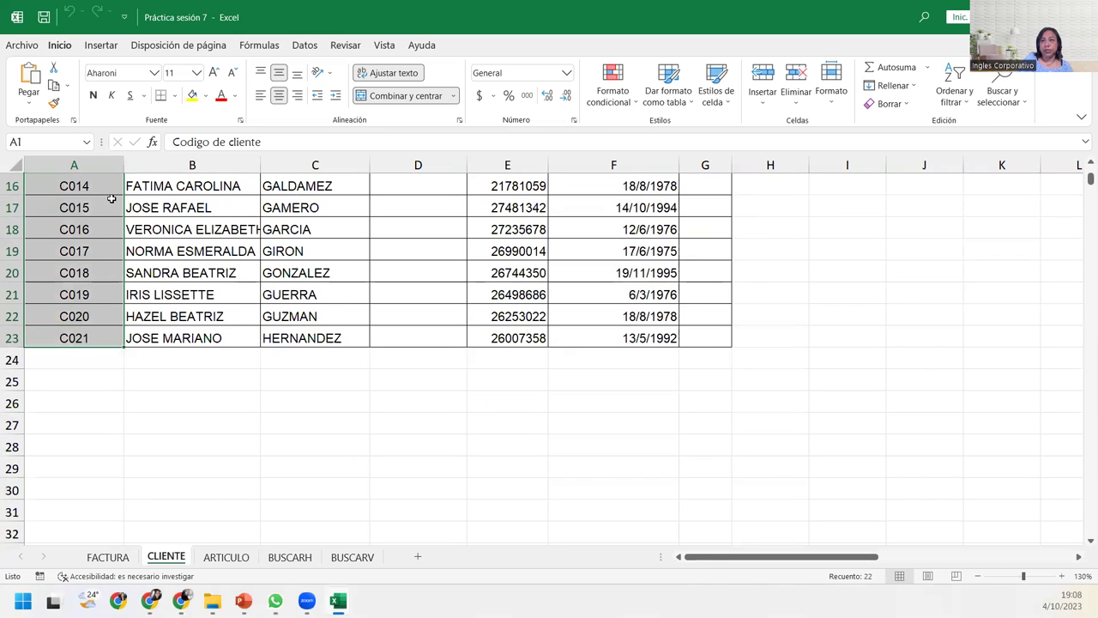
{"action": "scroll", "coordinate": [112, 198], "scroll_direction": "up", "scroll_amount": 5}
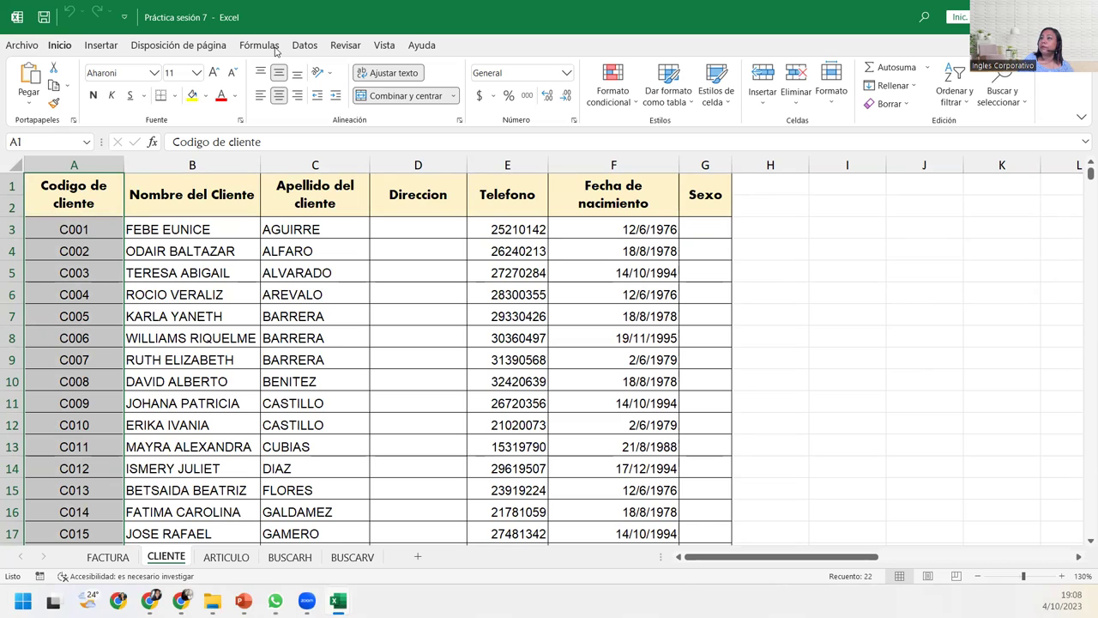
{"action": "left_click", "coordinate": [275, 50]}
{"action": "left_click", "coordinate": [589, 67]}
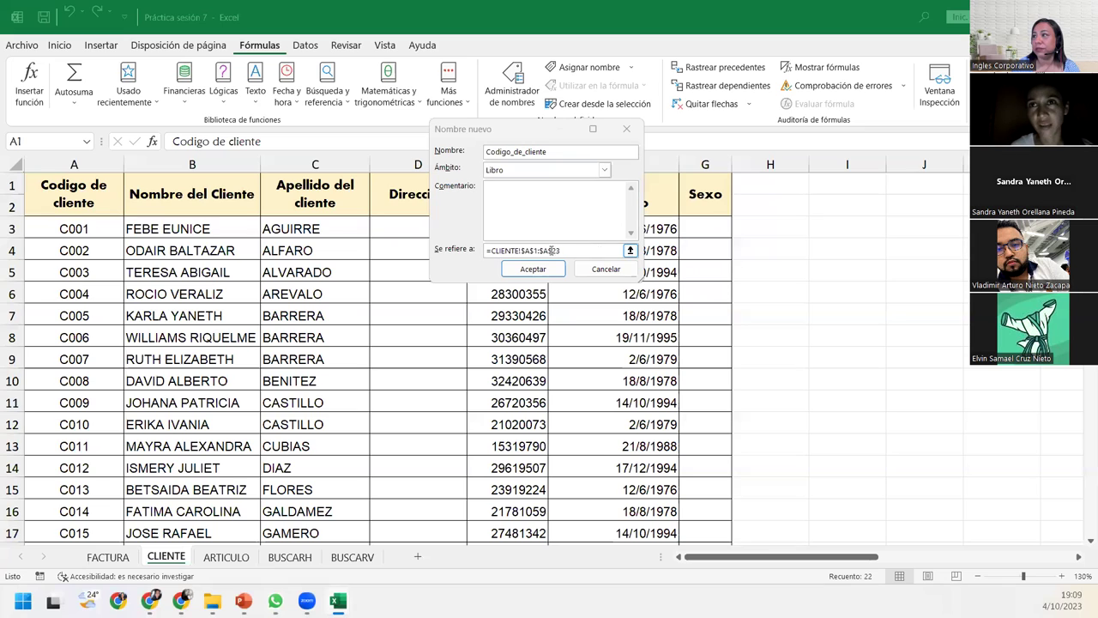
{"action": "left_click", "coordinate": [548, 272]}
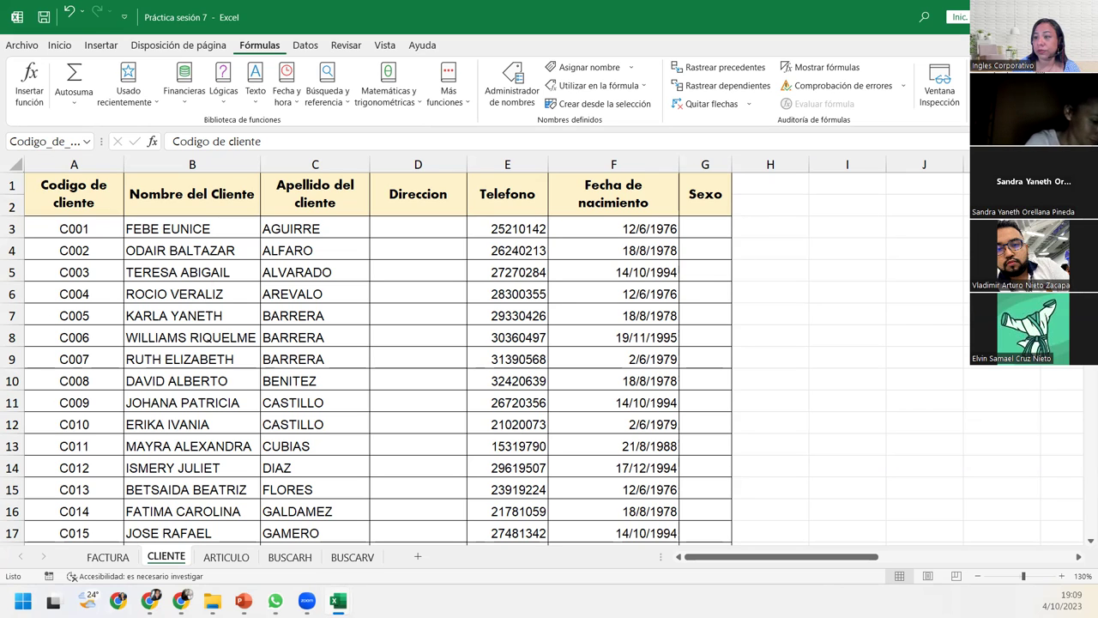
- Give FACTURA cell C12 a List data validation with source =codigo_de_cliente
{"action": "left_click", "coordinate": [123, 556]}
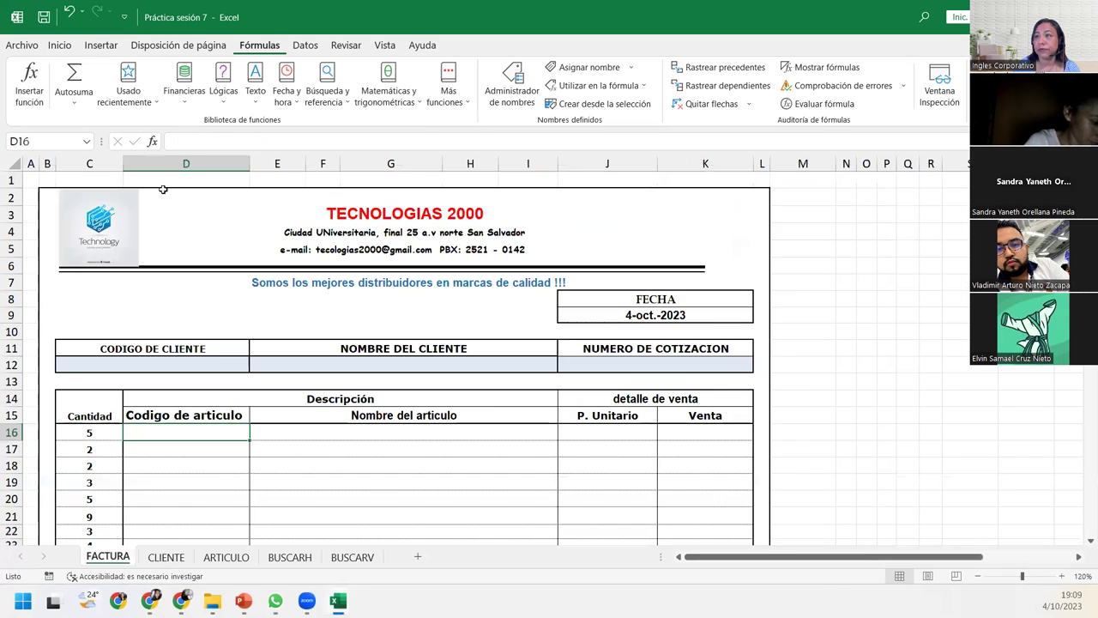
{"action": "left_click", "coordinate": [142, 368]}
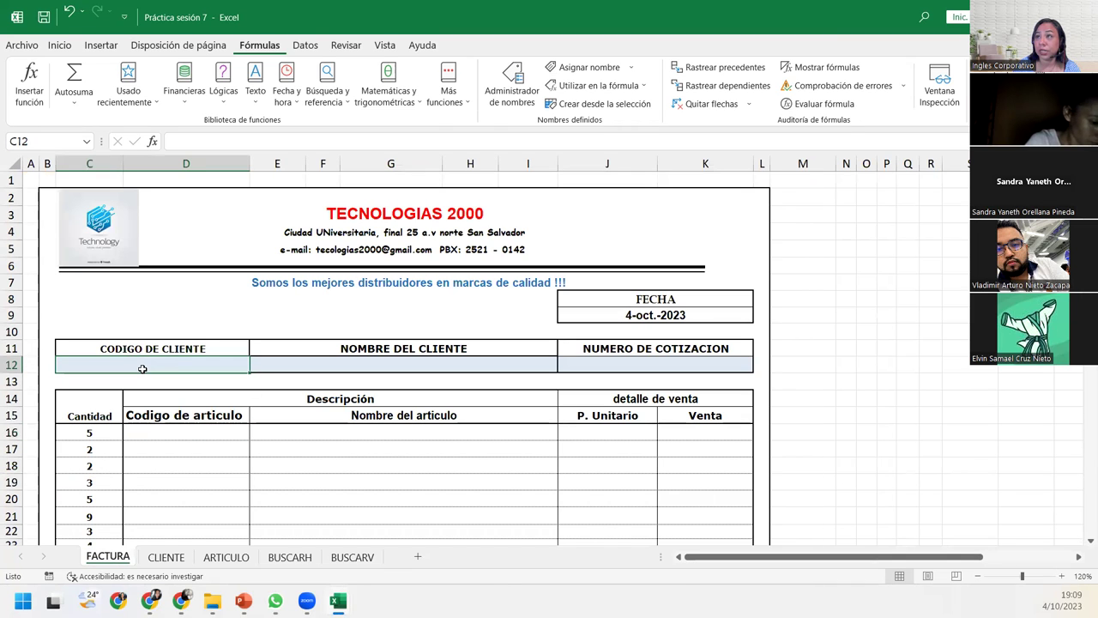
{"action": "left_click", "coordinate": [306, 45]}
{"action": "left_click", "coordinate": [623, 102]}
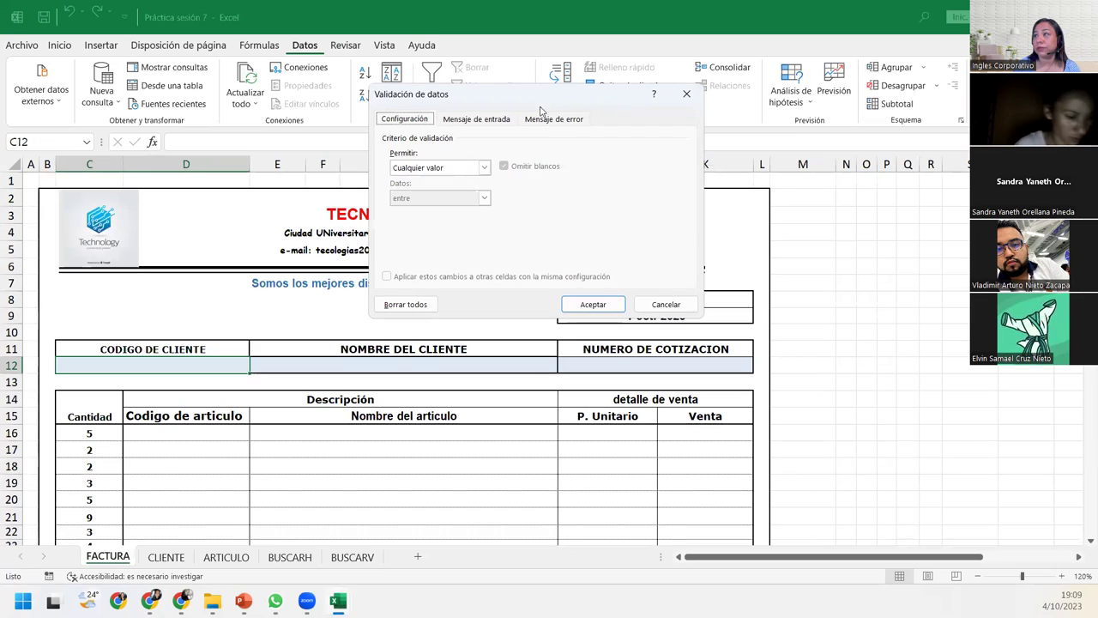
{"action": "left_click", "coordinate": [413, 168]}
{"action": "left_click", "coordinate": [409, 209]}
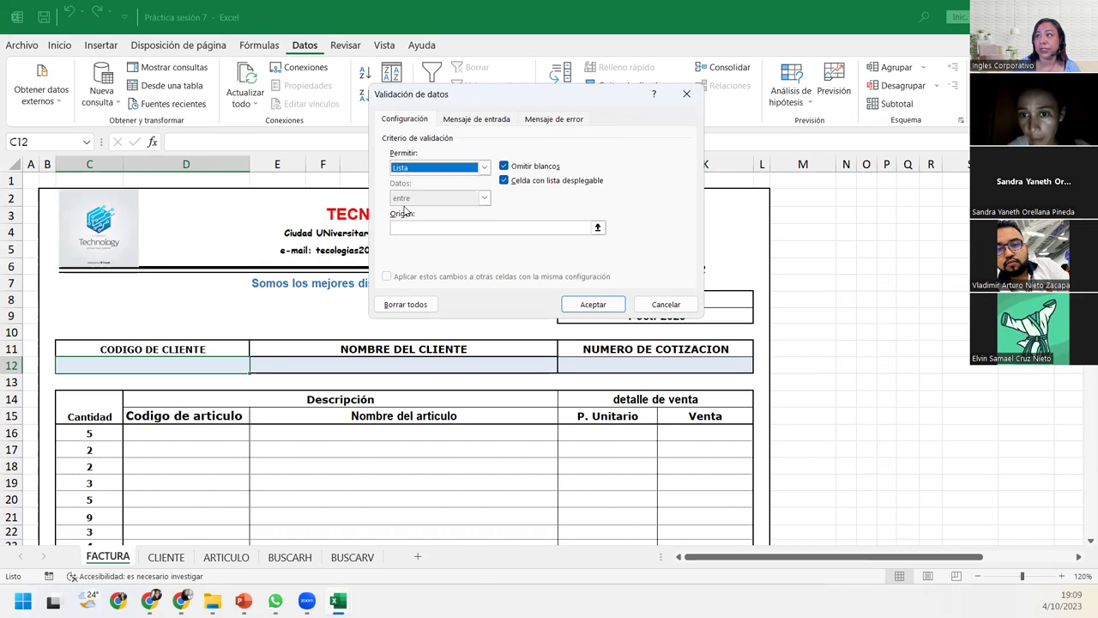
{"action": "left_click", "coordinate": [410, 225]}
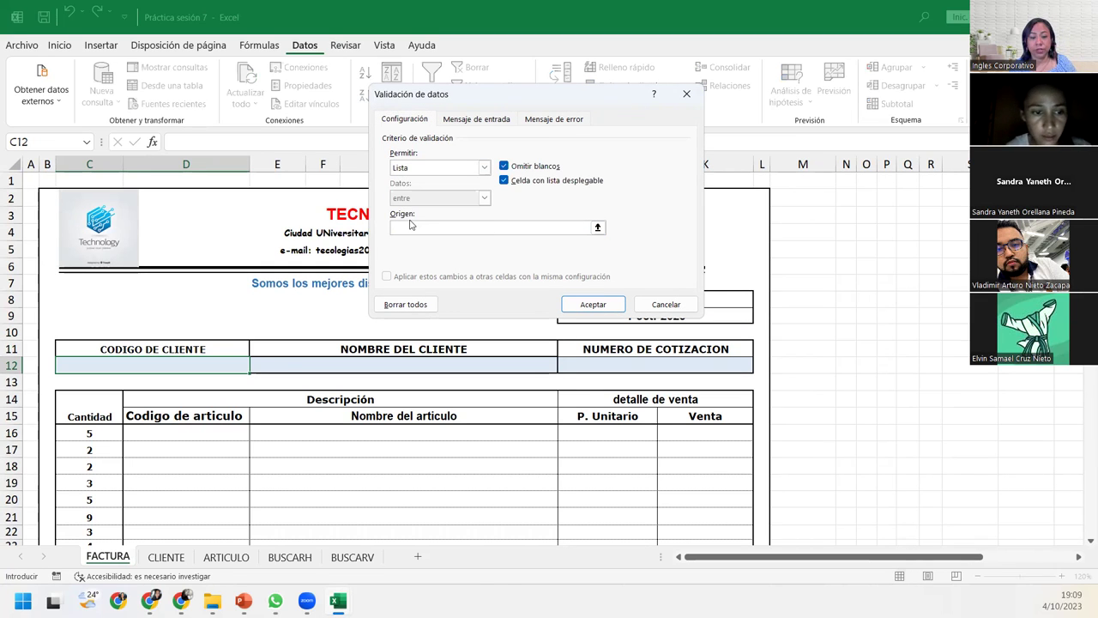
{"action": "type", "text": "=codigo_de_cliente"}
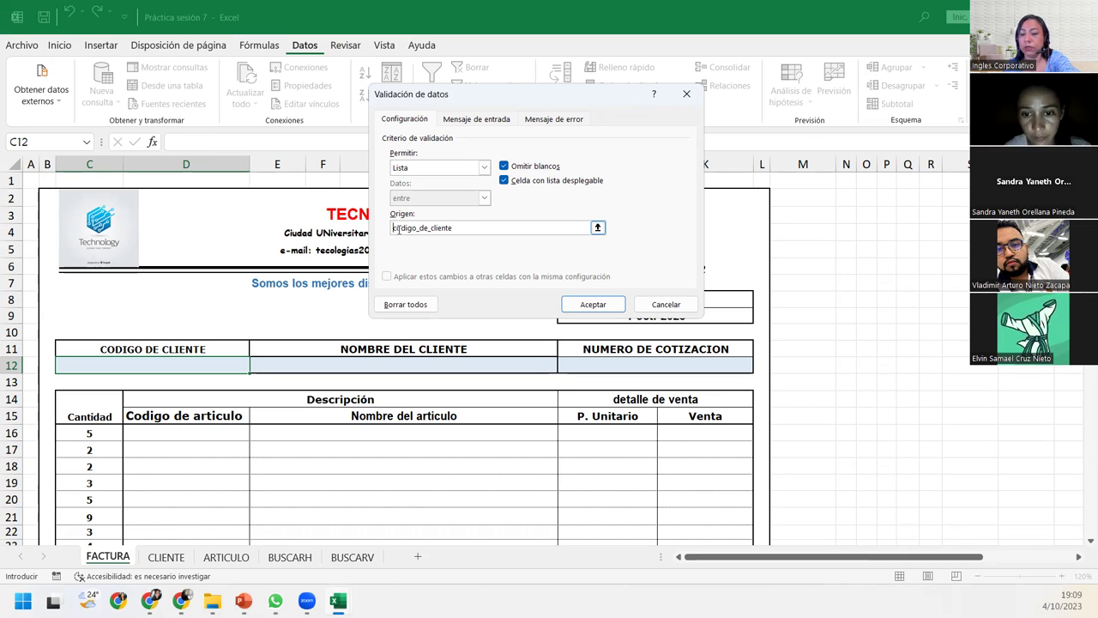
{"action": "left_click", "coordinate": [593, 302]}
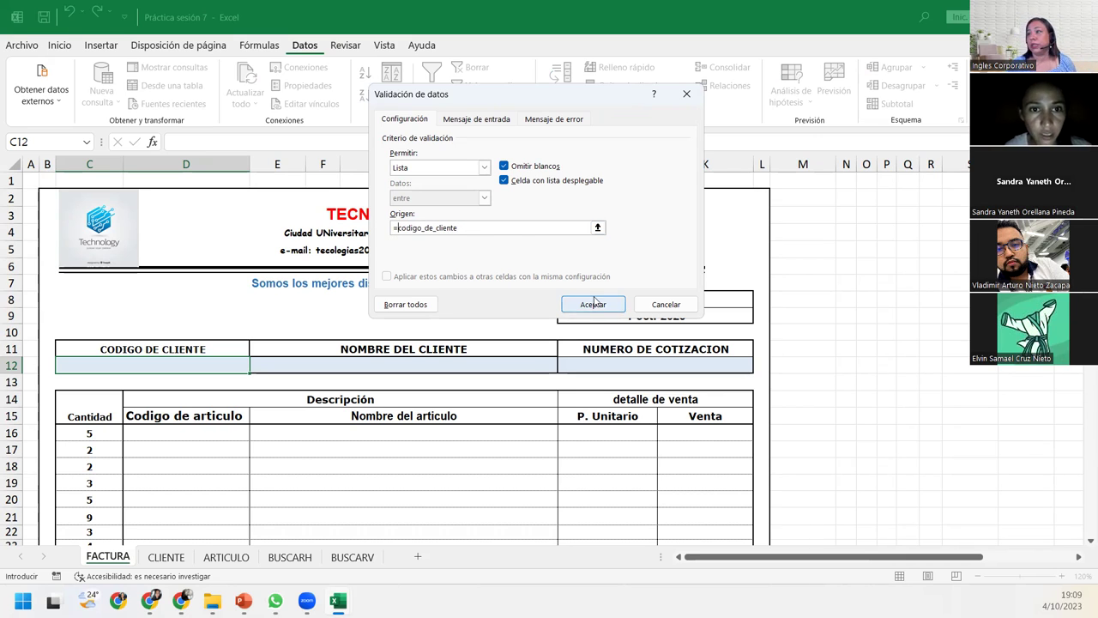
{"action": "left_click", "coordinate": [255, 366]}
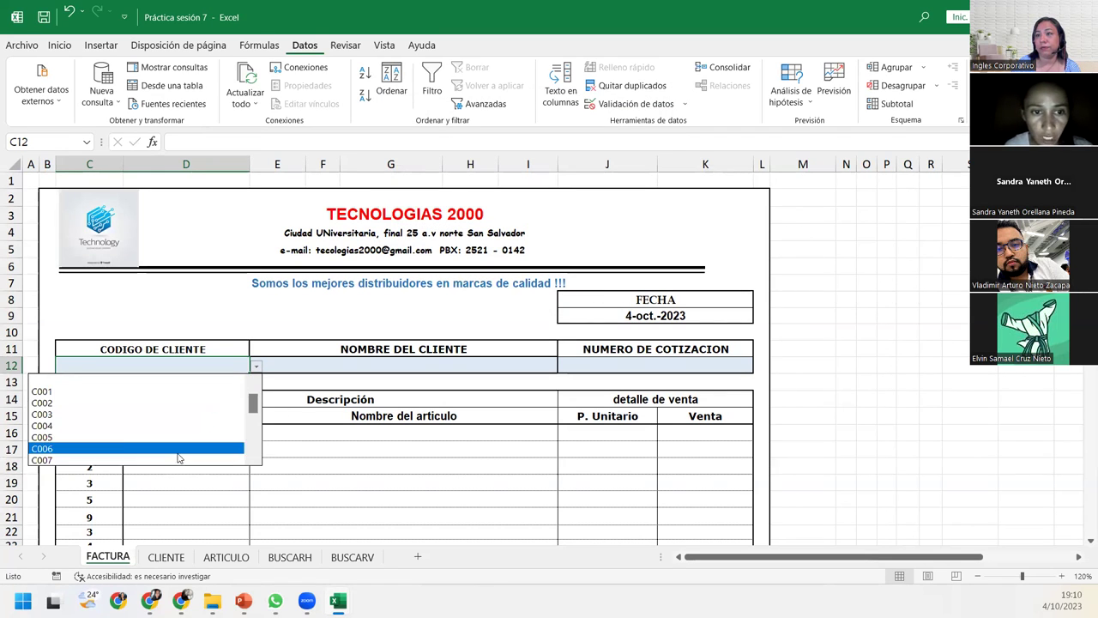
{"action": "scroll", "coordinate": [228, 412], "scroll_direction": "up", "scroll_amount": 1}
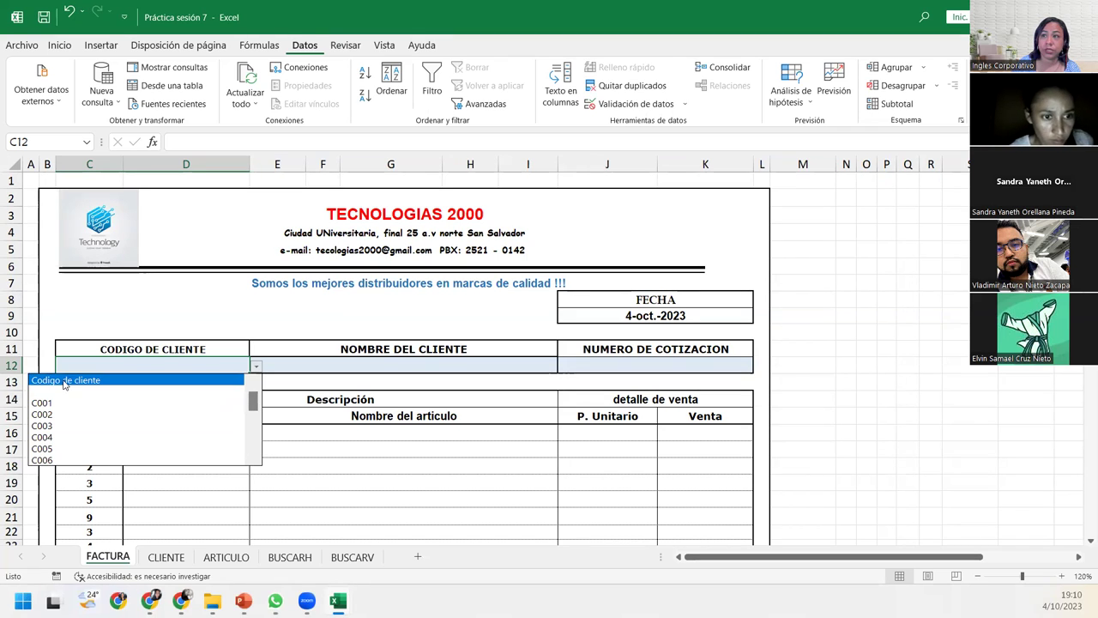
{"action": "left_click", "coordinate": [65, 390]}
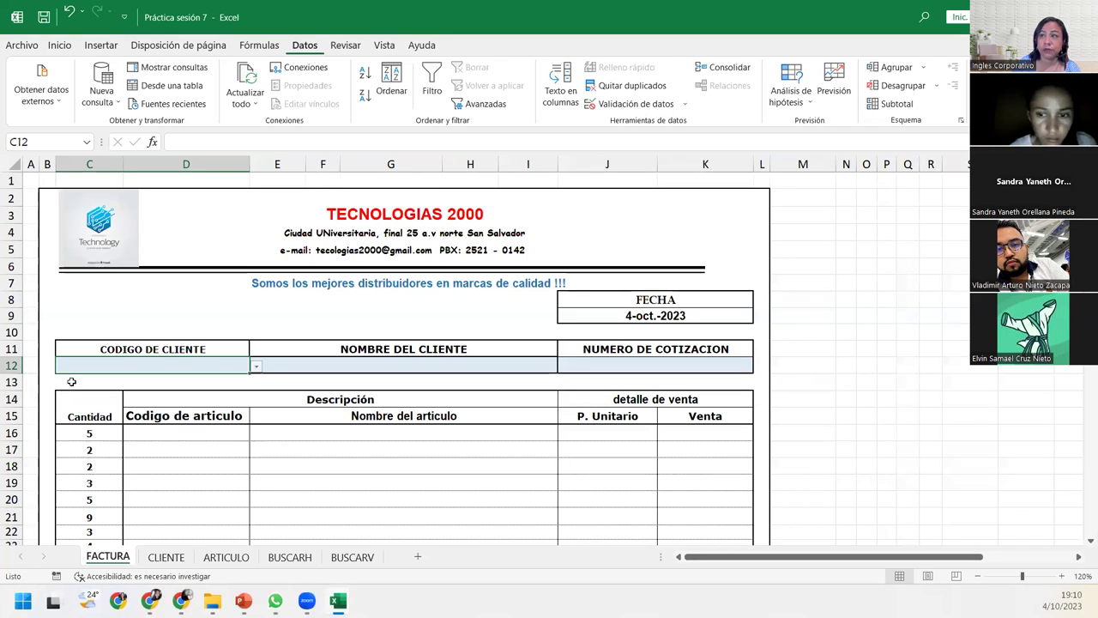
{"action": "left_click", "coordinate": [256, 367]}
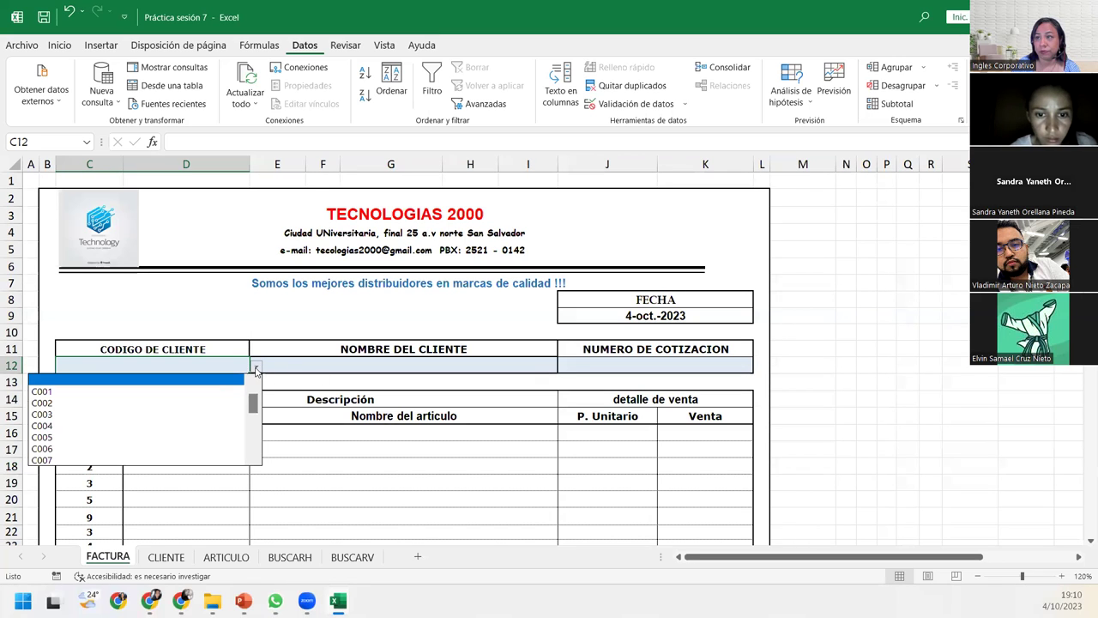
{"action": "scroll", "coordinate": [247, 412], "scroll_direction": "down", "scroll_amount": 4}
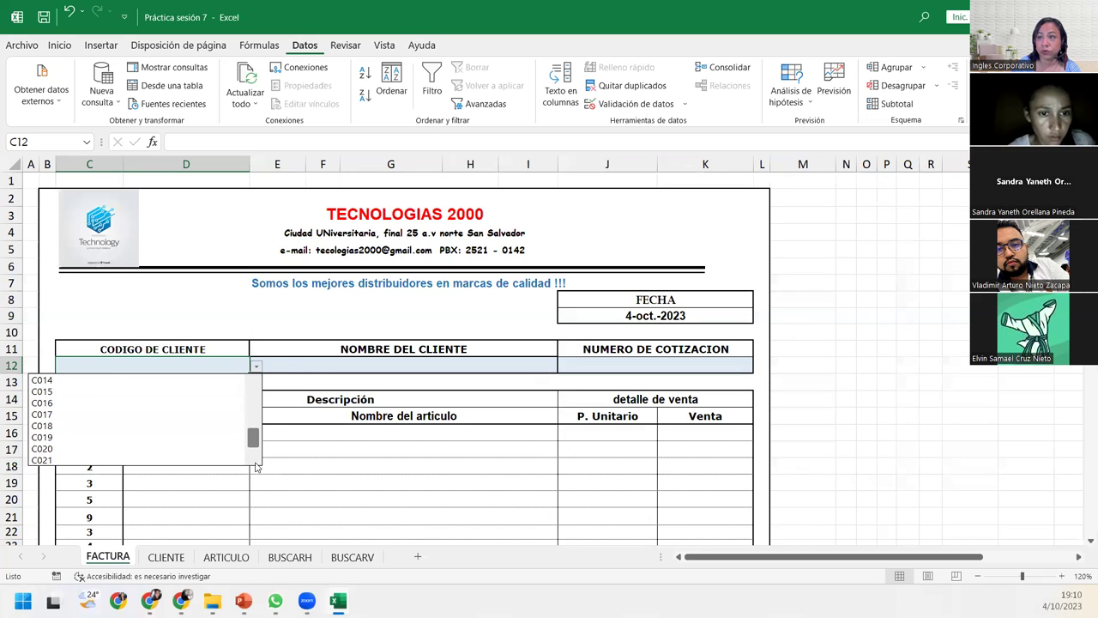
{"action": "scroll", "coordinate": [257, 403], "scroll_direction": "up", "scroll_amount": 4}
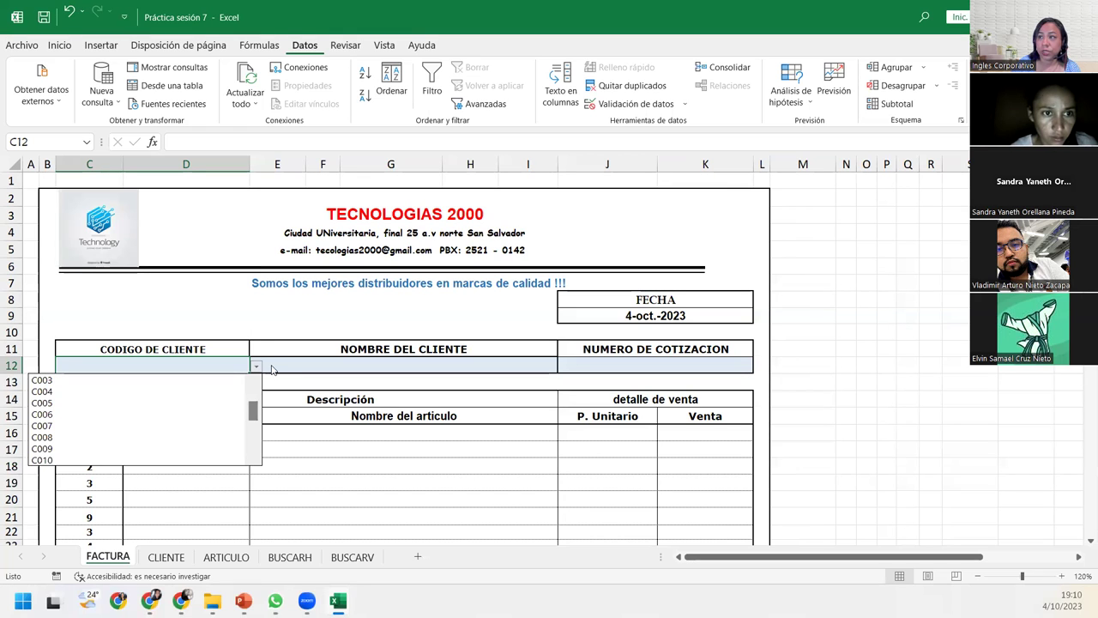
{"action": "left_click", "coordinate": [208, 383]}
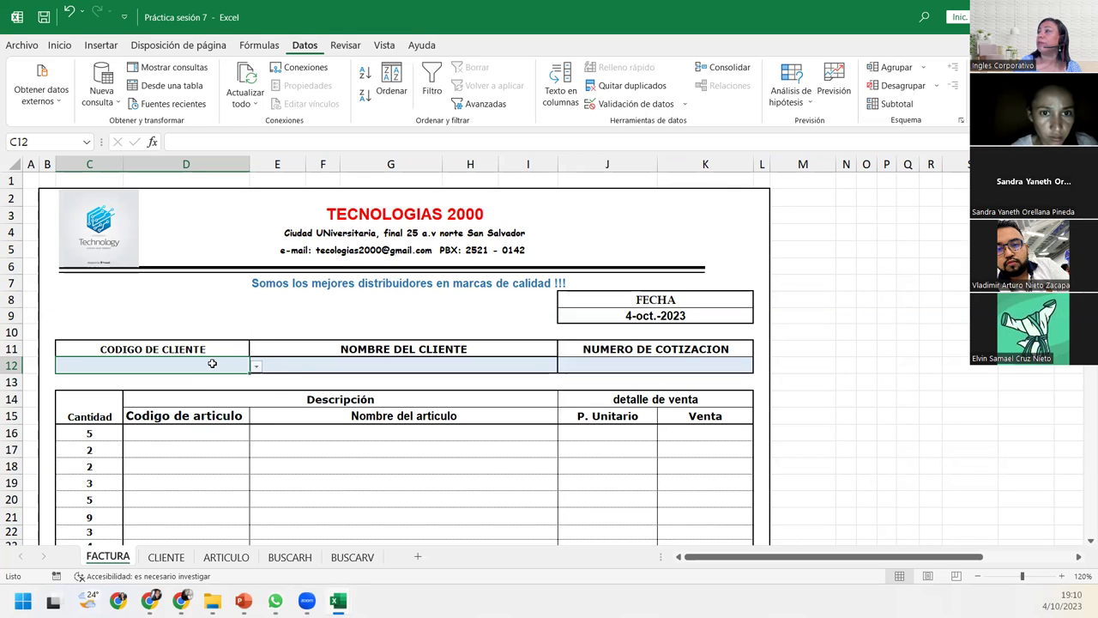
- In Name Manager, change Codigo_de_cliente's range start from $A$1 to $A$3
{"action": "left_click", "coordinate": [158, 557]}
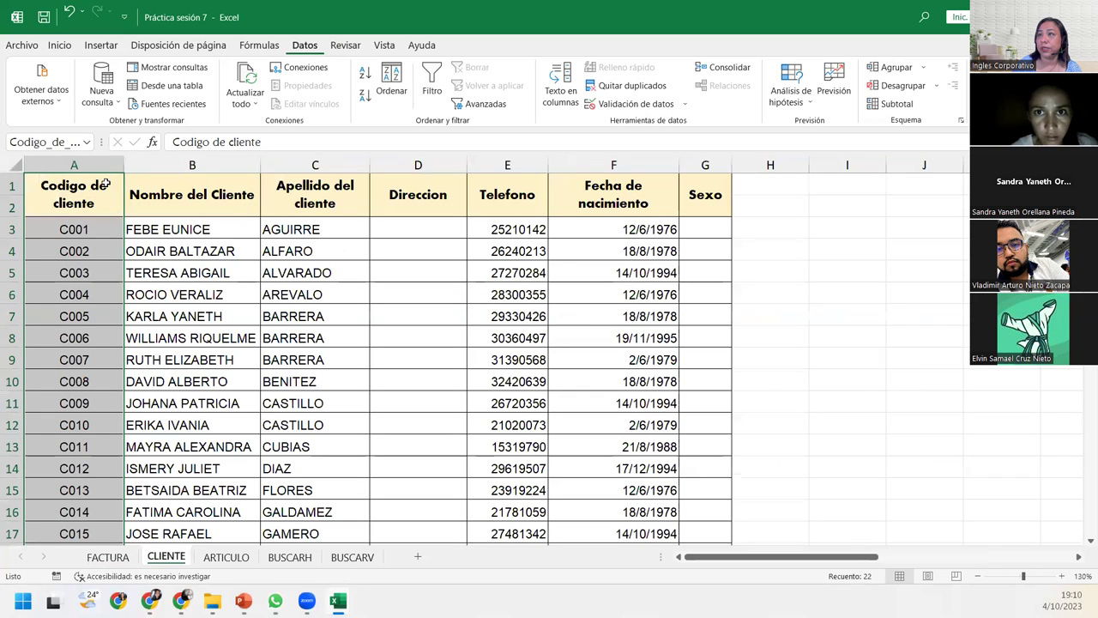
{"action": "left_click", "coordinate": [87, 198]}
{"action": "left_click", "coordinate": [257, 43]}
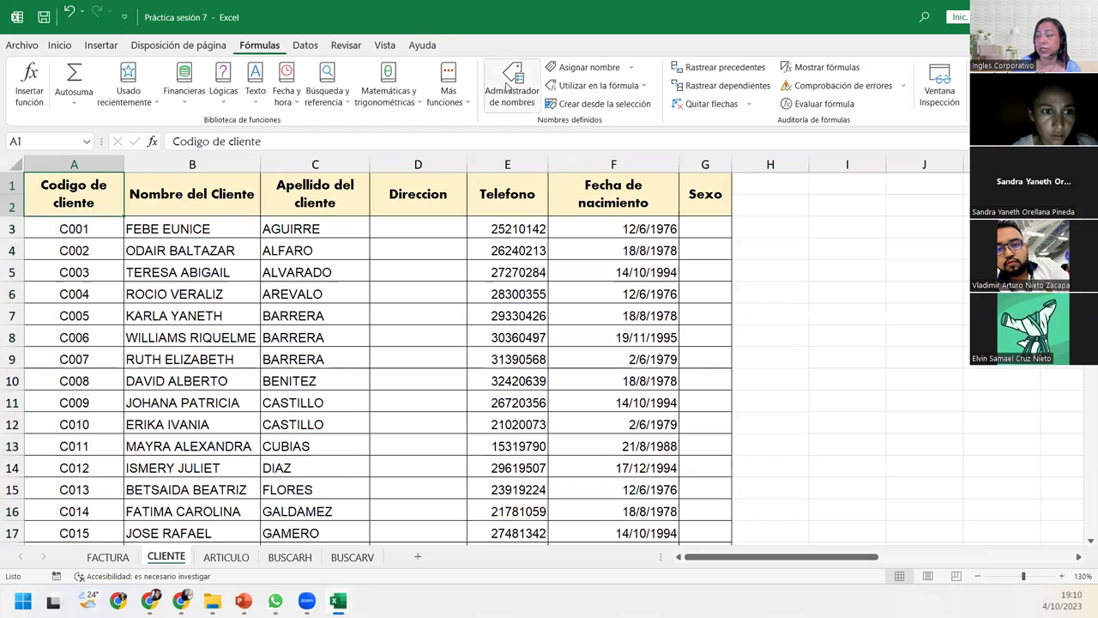
{"action": "left_click", "coordinate": [508, 83]}
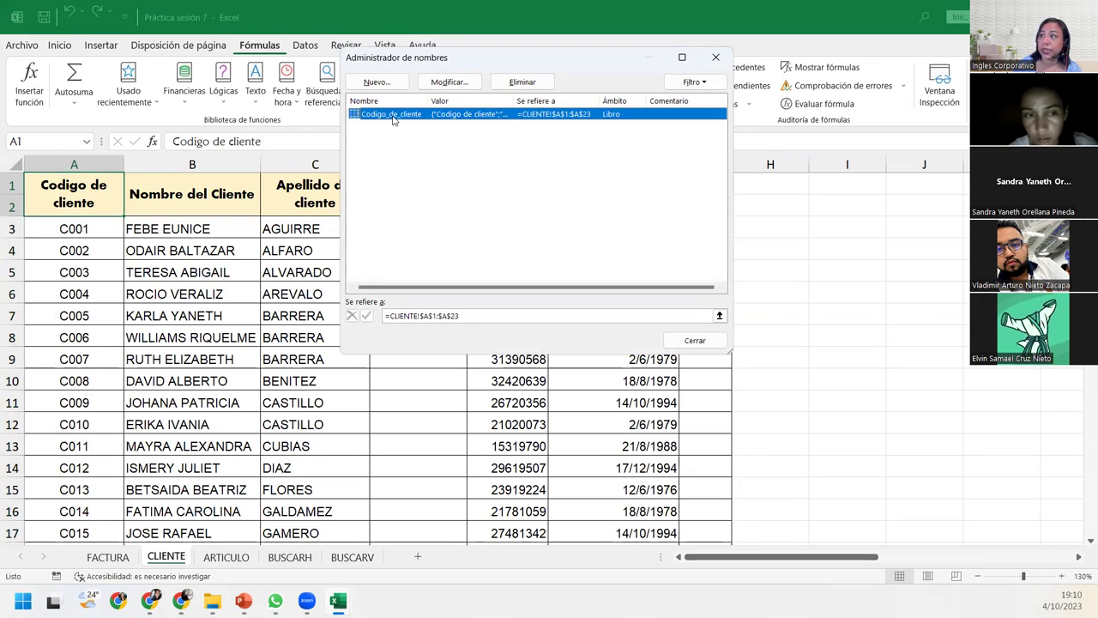
{"action": "key", "text": "Escape"}
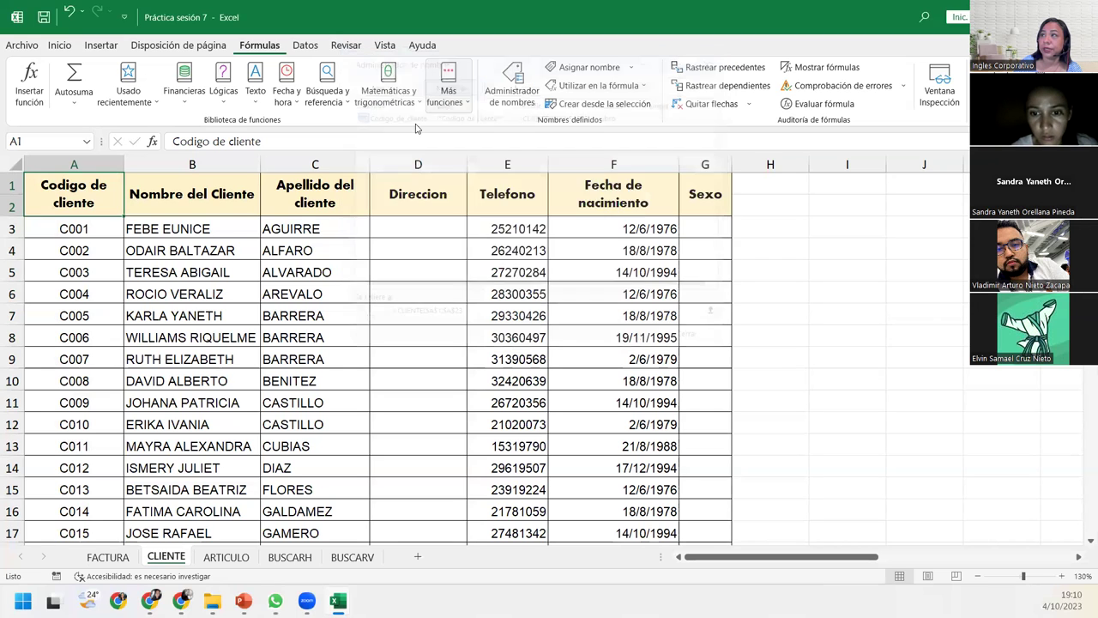
{"action": "left_click", "coordinate": [530, 250]}
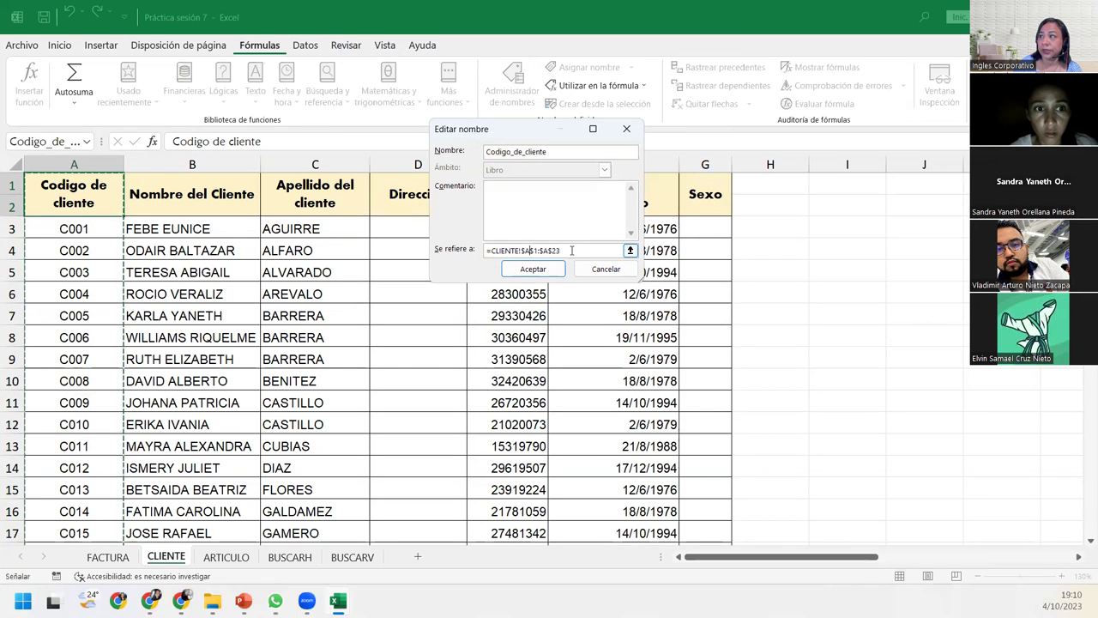
{"action": "left_click_drag", "start_coordinate": [572, 250], "coordinate": [487, 250]}
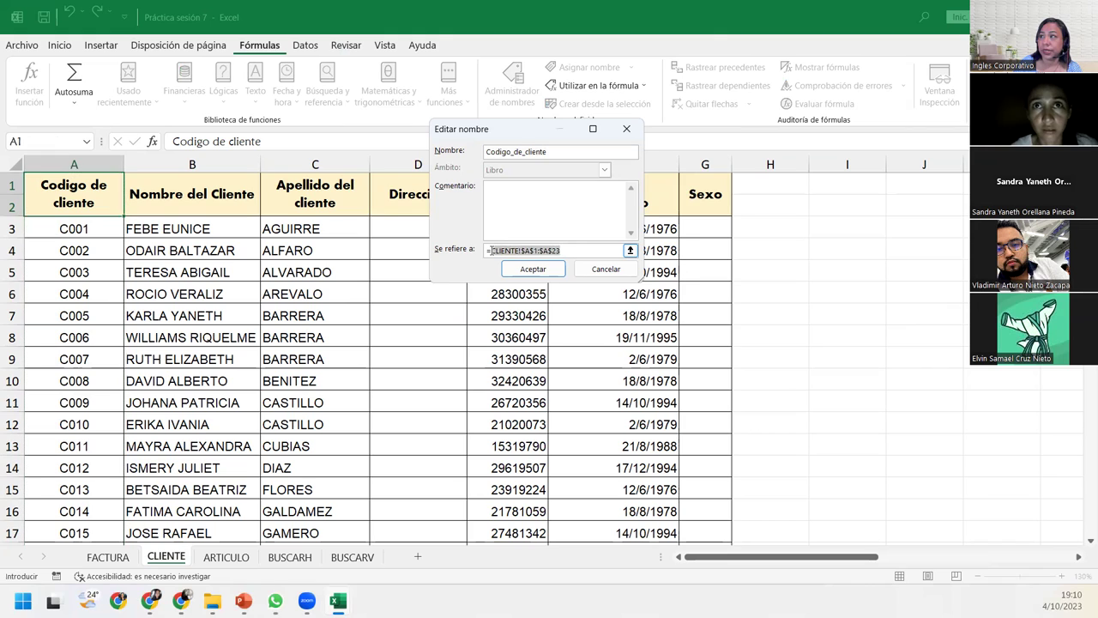
{"action": "left_click", "coordinate": [537, 249]}
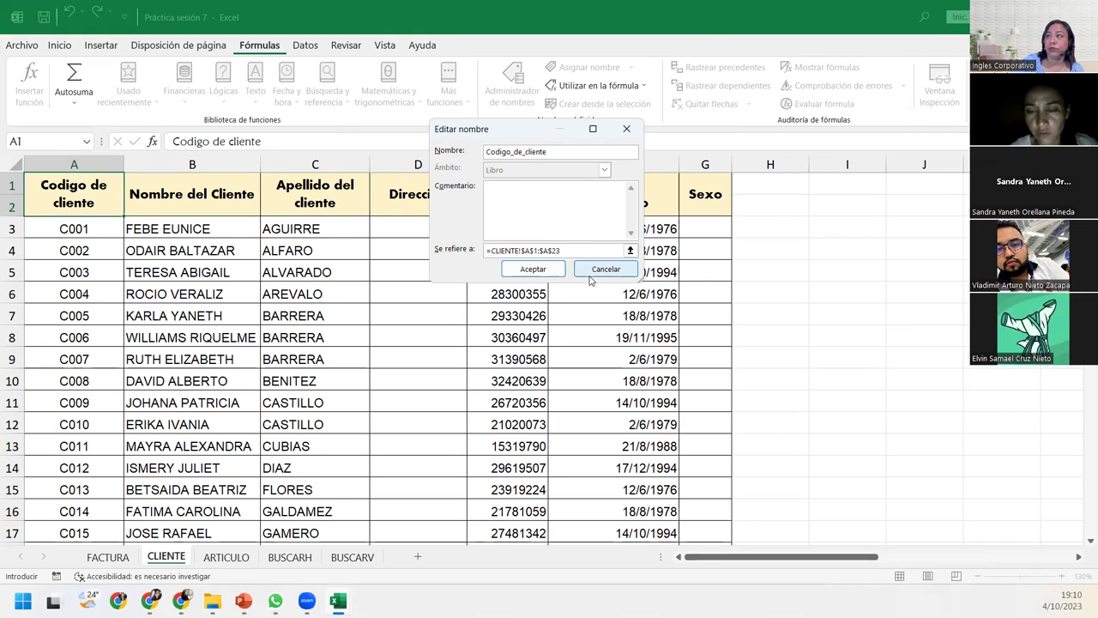
{"action": "key", "text": "BackSpace"}
{"action": "type", "text": "3"}
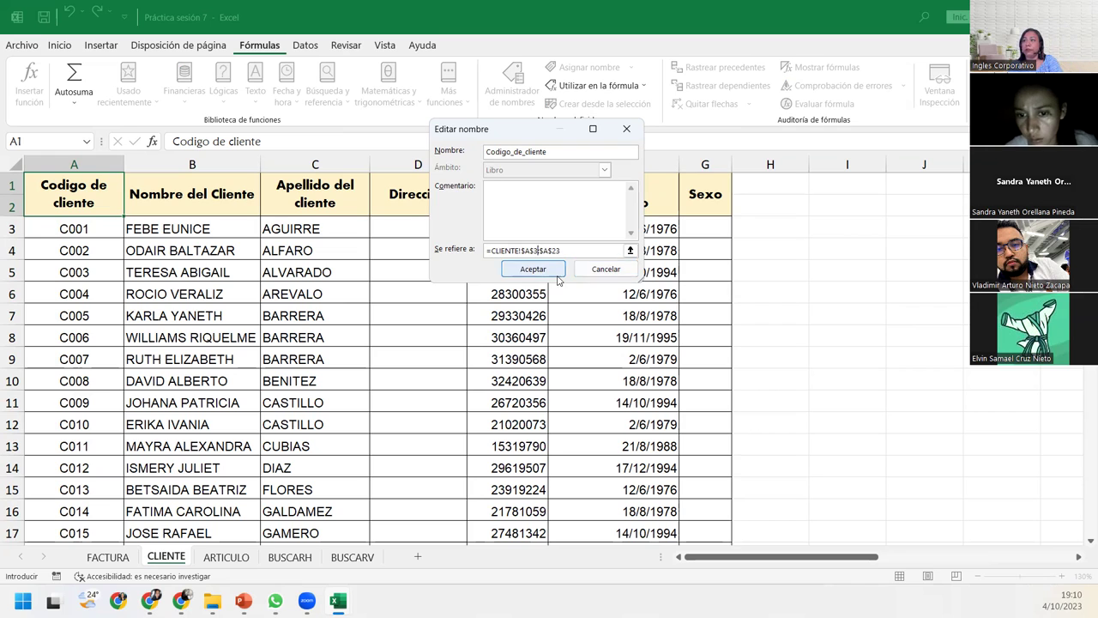
{"action": "left_click", "coordinate": [549, 271]}
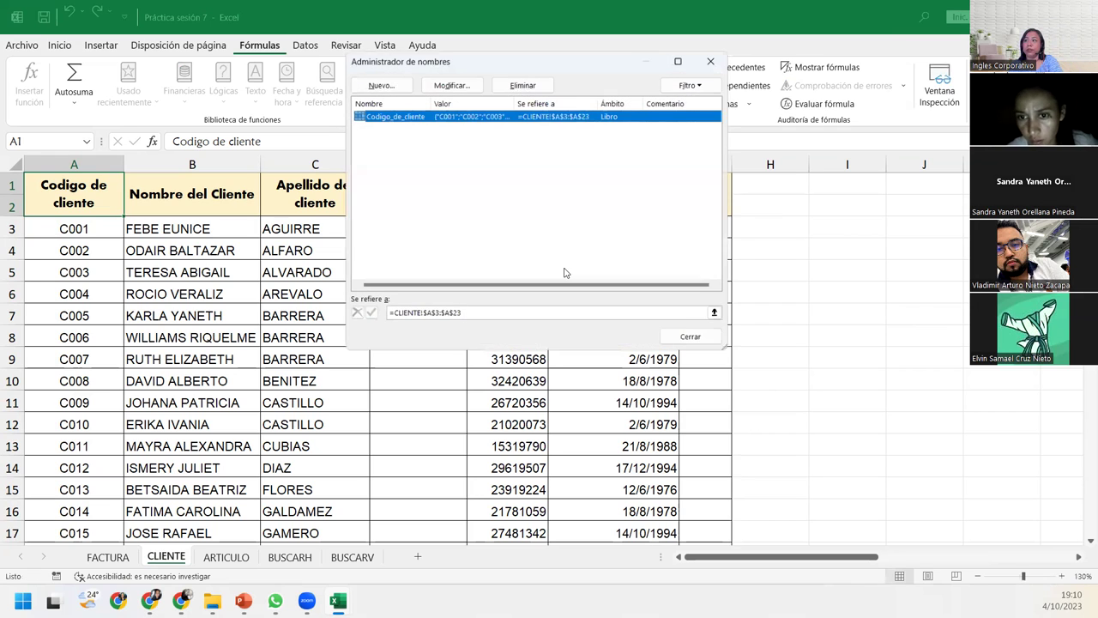
{"action": "left_click", "coordinate": [716, 69]}
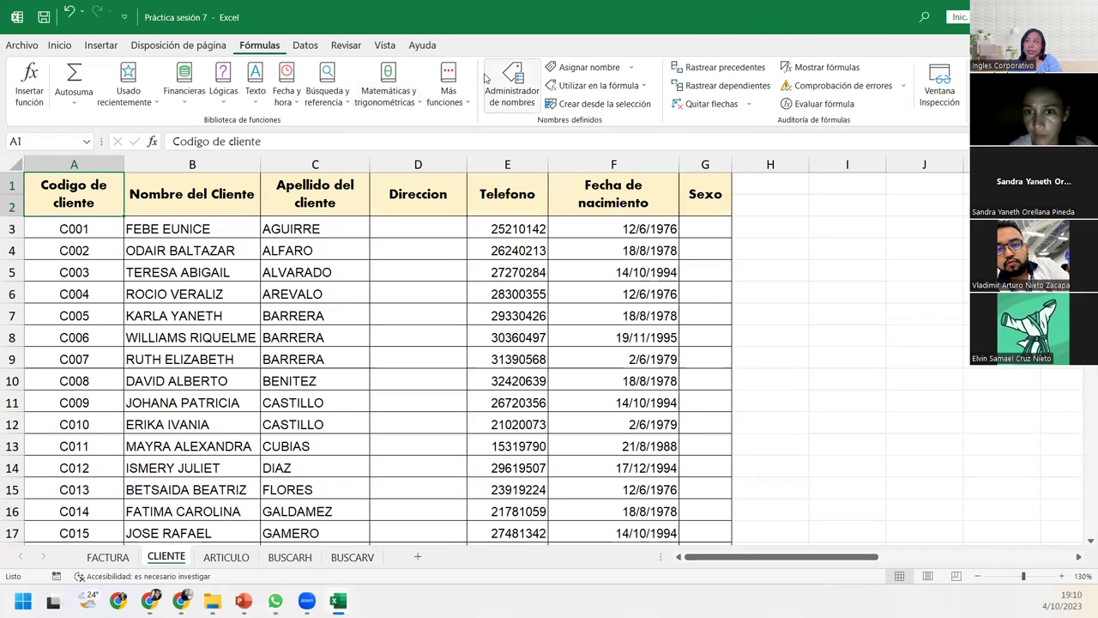
{"action": "left_click", "coordinate": [499, 84]}
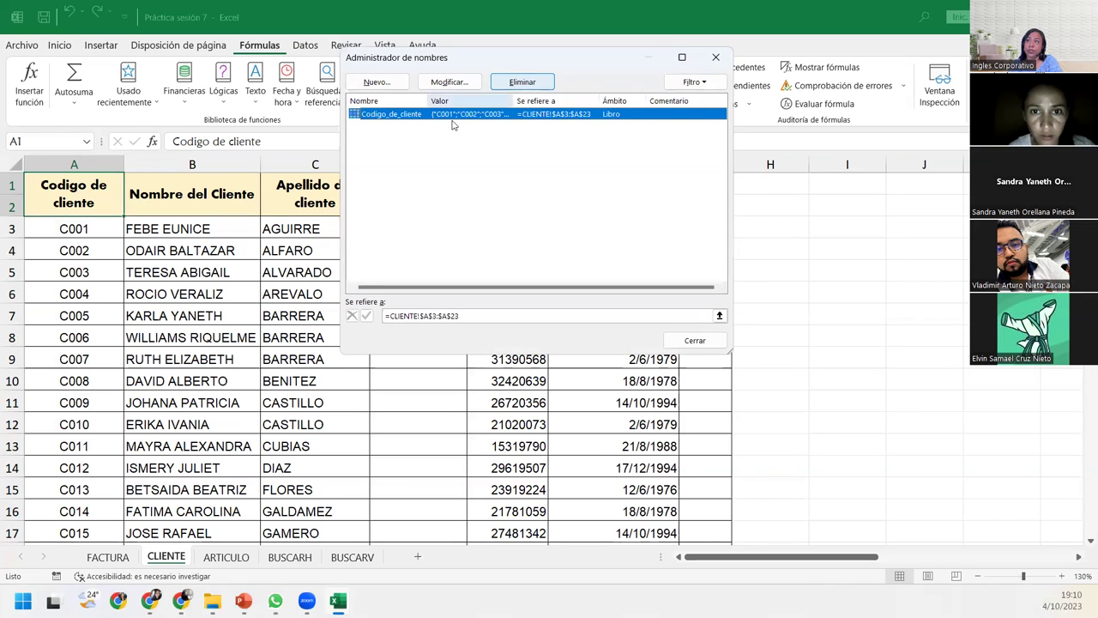
{"action": "left_click", "coordinate": [449, 83]}
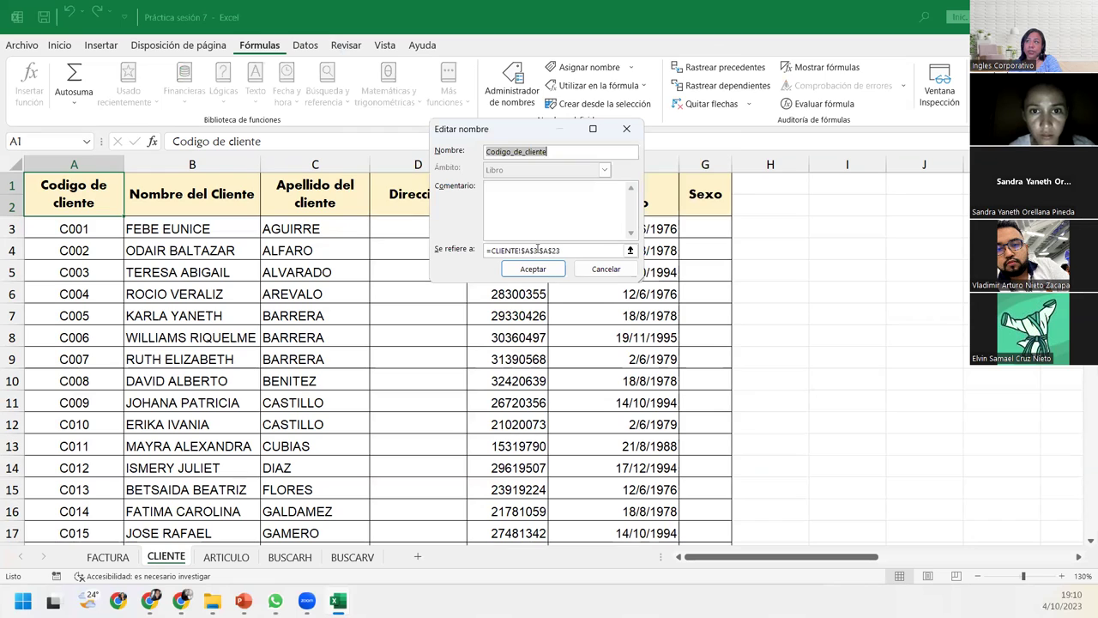
{"action": "left_click", "coordinate": [537, 250]}
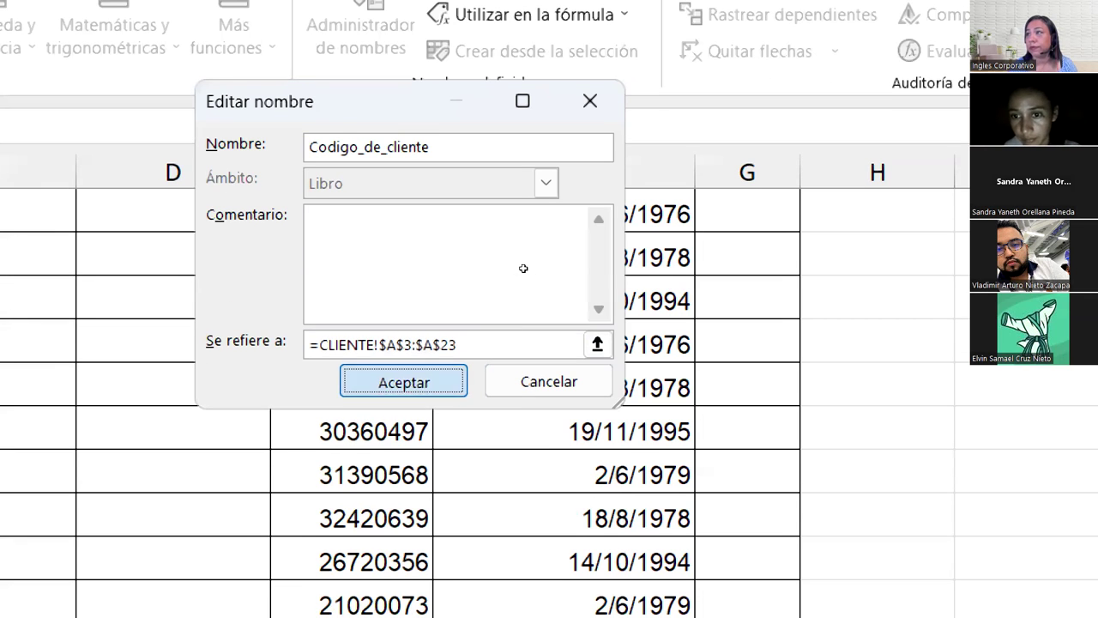
{"action": "key", "text": "Return"}
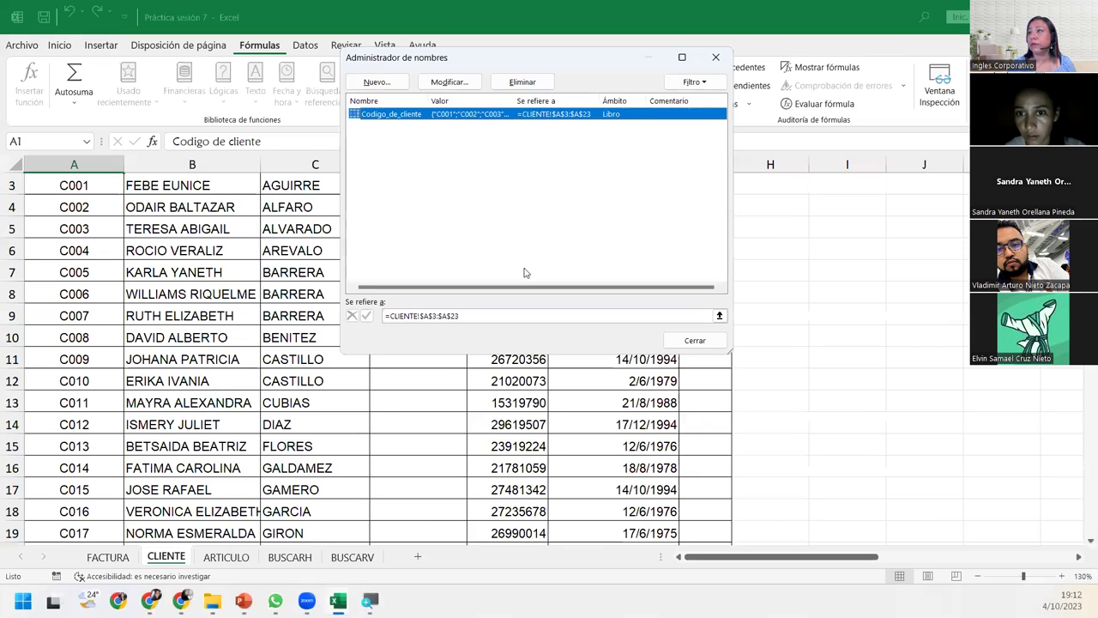
- Confirm C12 on FACTURA keeps a List validation sourced from =Codigo_de_cliente
{"action": "left_click", "coordinate": [693, 340]}
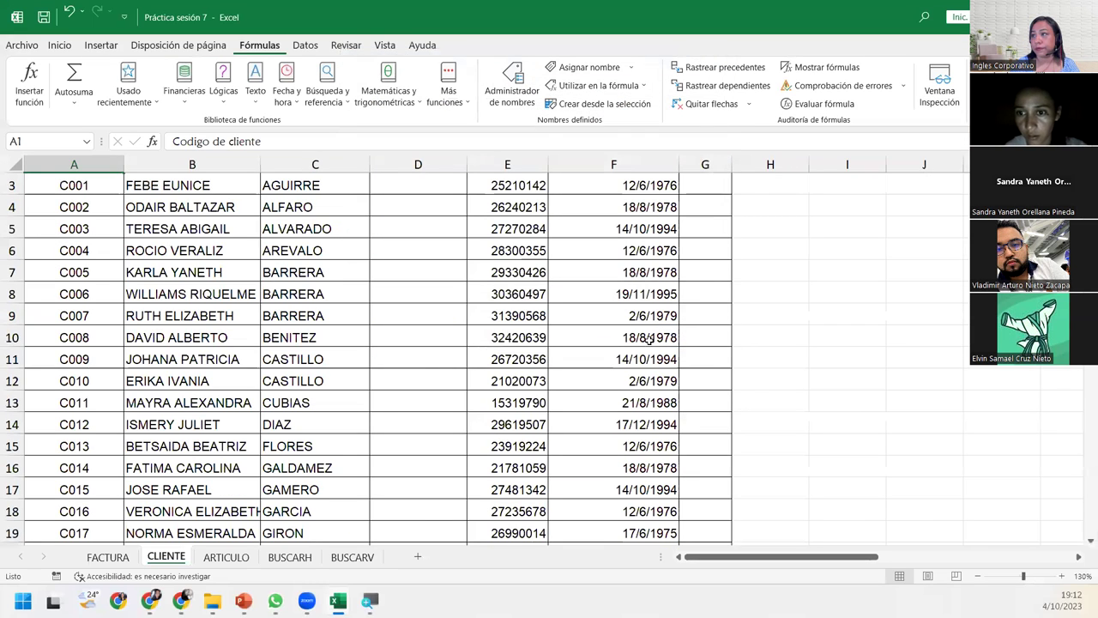
{"action": "left_click", "coordinate": [121, 565]}
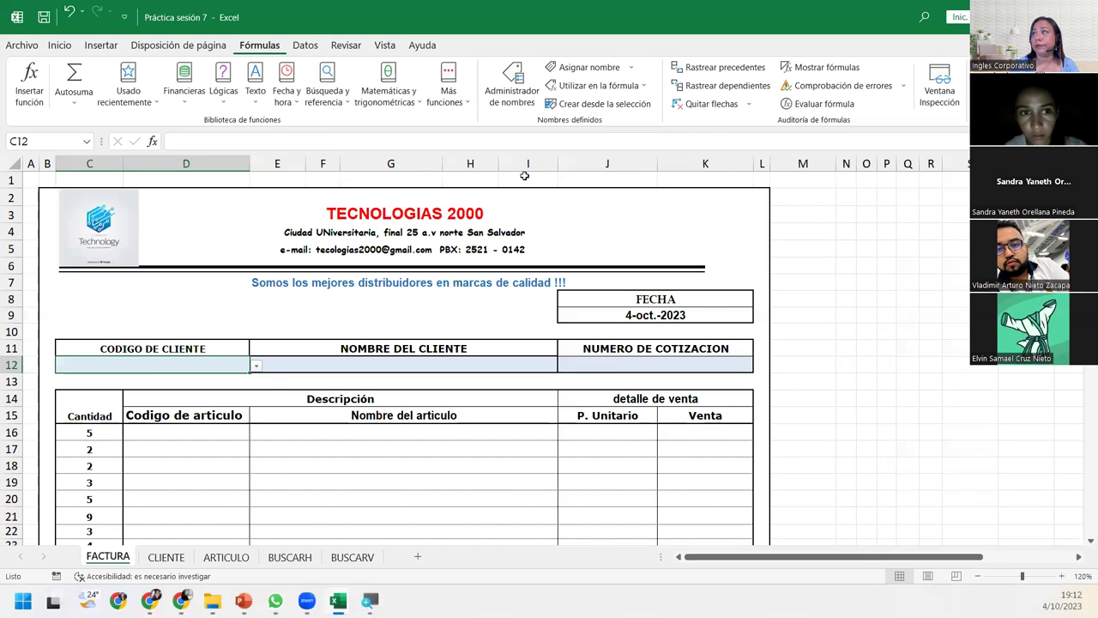
{"action": "left_click", "coordinate": [305, 44]}
{"action": "left_click", "coordinate": [631, 103]}
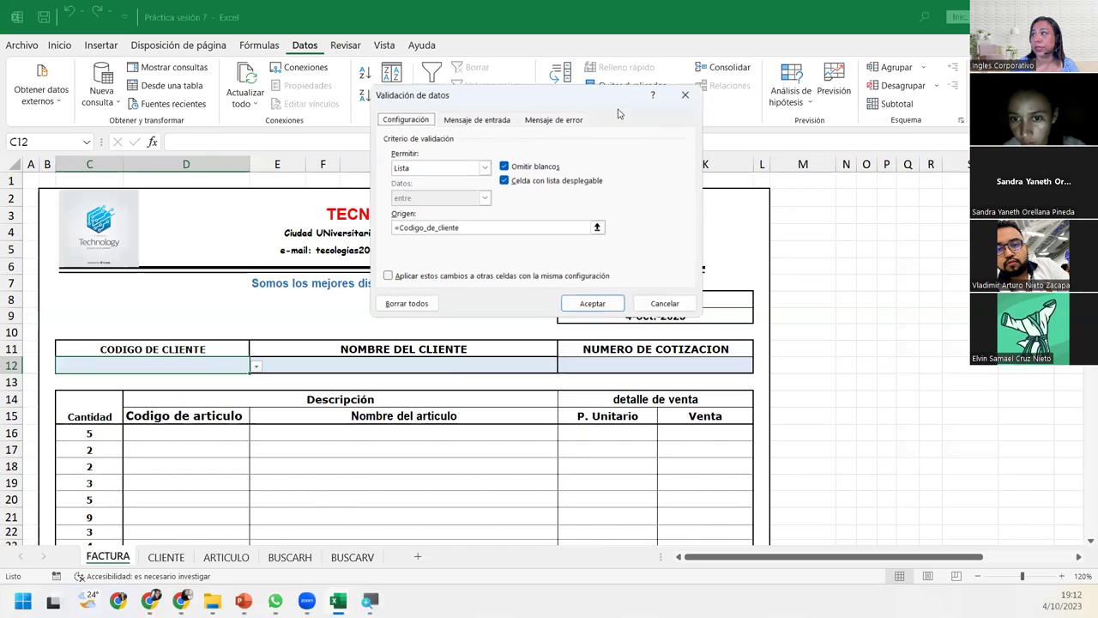
{"action": "left_click", "coordinate": [472, 227]}
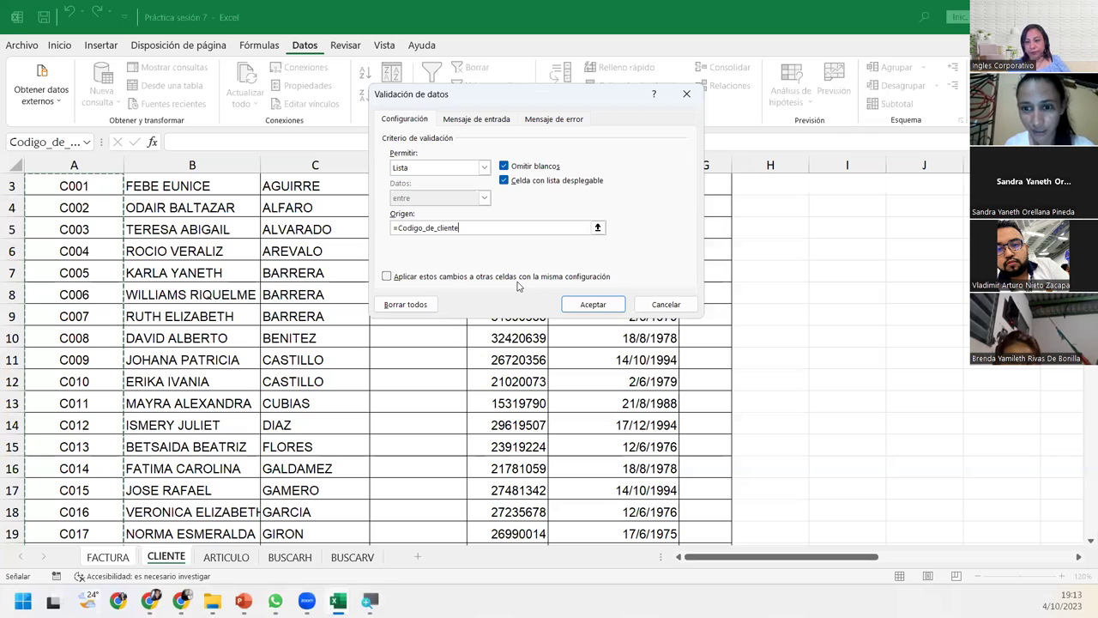
{"action": "left_click", "coordinate": [593, 305]}
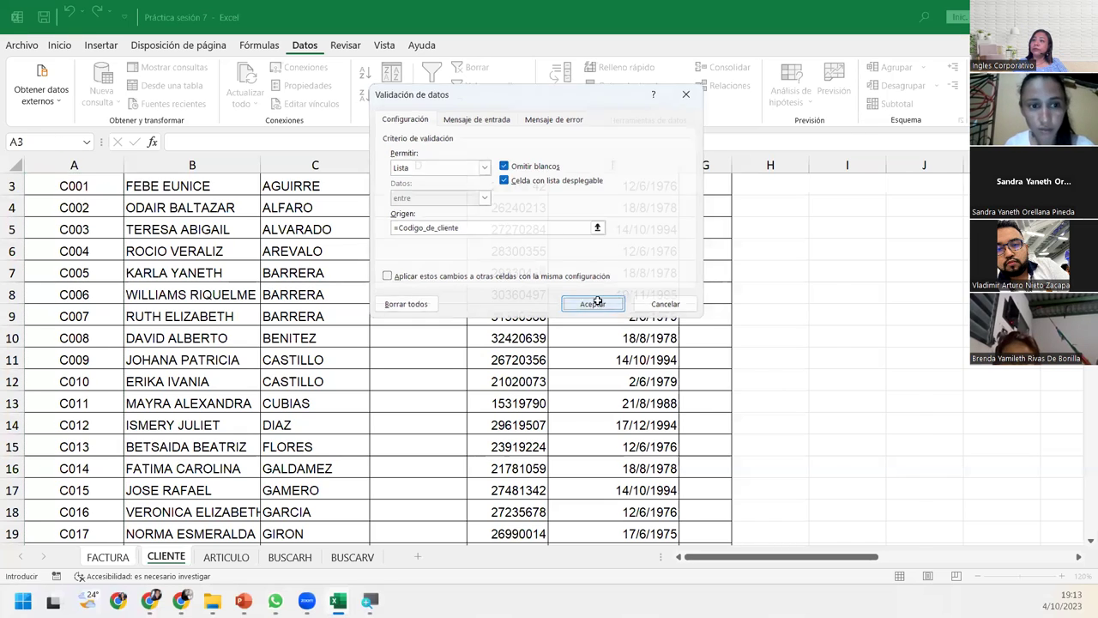
- Pick client code C001 from the C12 dropdown after briefly trying C006 and C007
{"action": "left_click", "coordinate": [256, 366]}
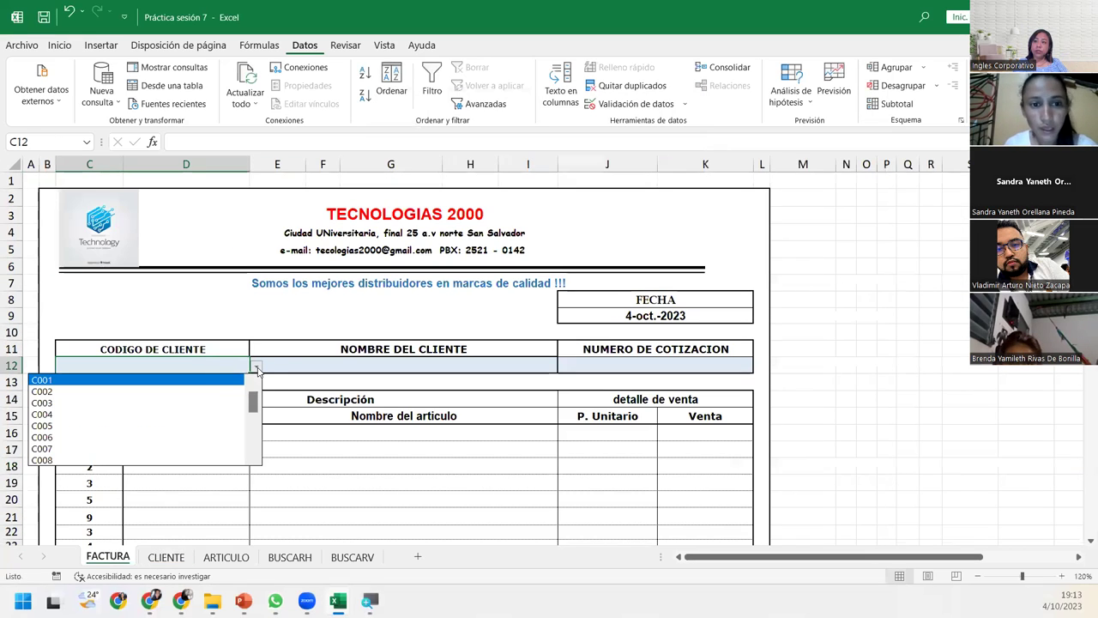
{"action": "left_click", "coordinate": [163, 437]}
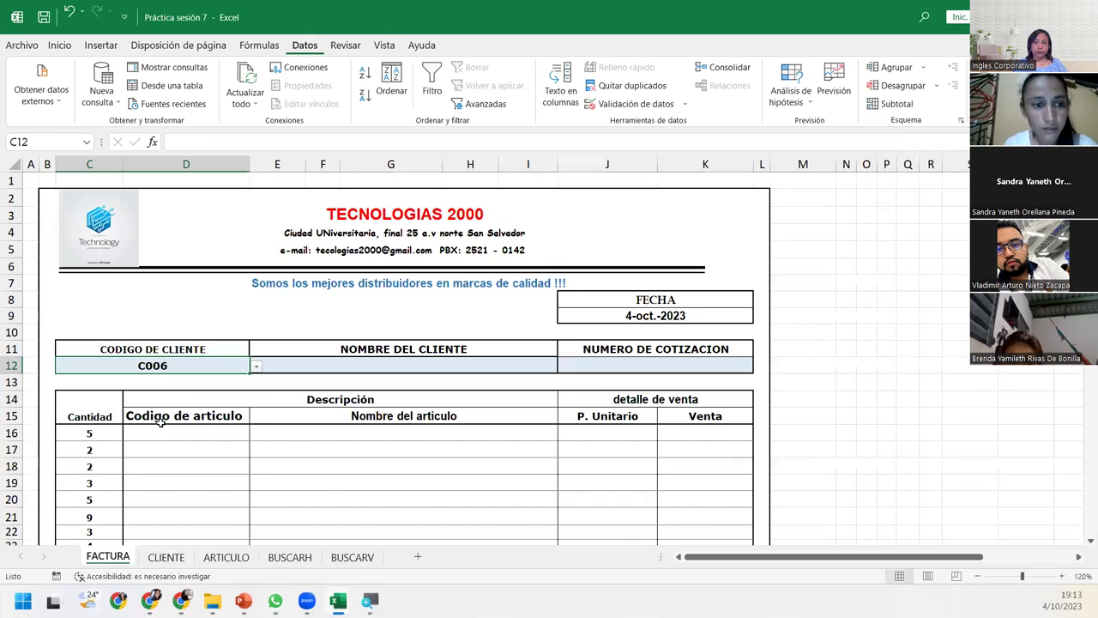
{"action": "left_click", "coordinate": [255, 366]}
{"action": "left_click", "coordinate": [172, 392]}
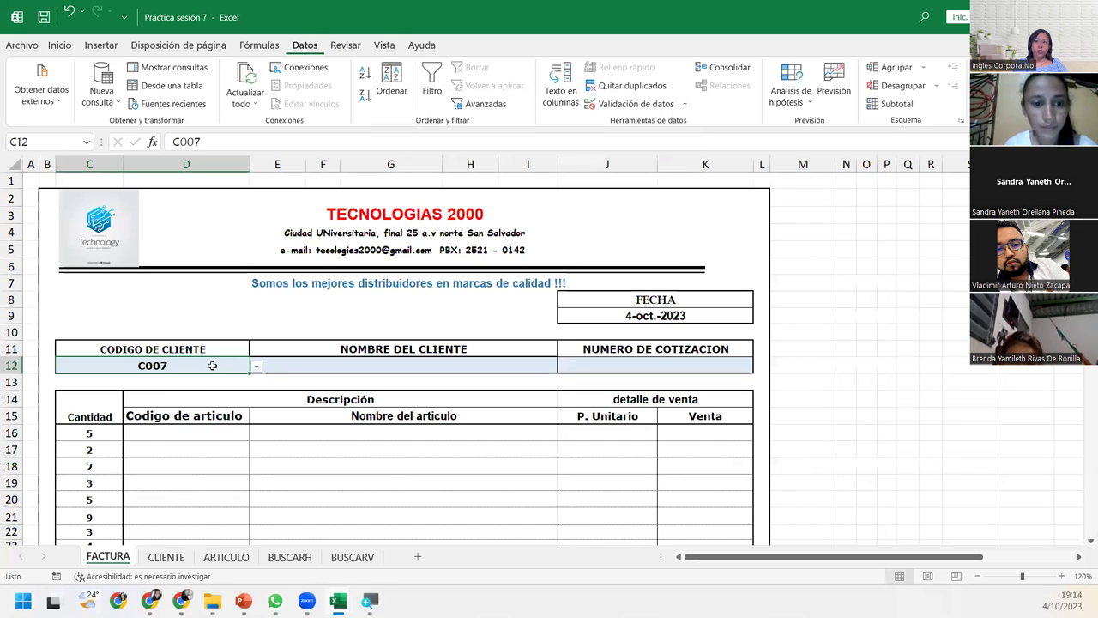
{"action": "left_click", "coordinate": [255, 366]}
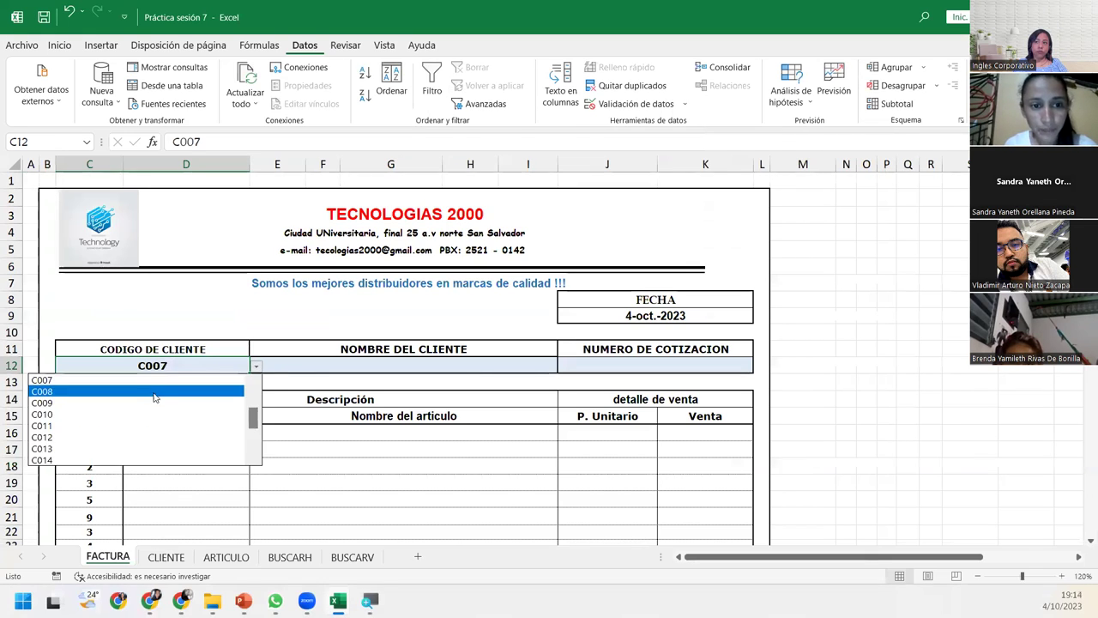
{"action": "left_click", "coordinate": [256, 366]}
{"action": "left_click", "coordinate": [255, 366]}
{"action": "left_click_drag", "start_coordinate": [253, 418], "coordinate": [251, 386]}
{"action": "left_click", "coordinate": [163, 379]}
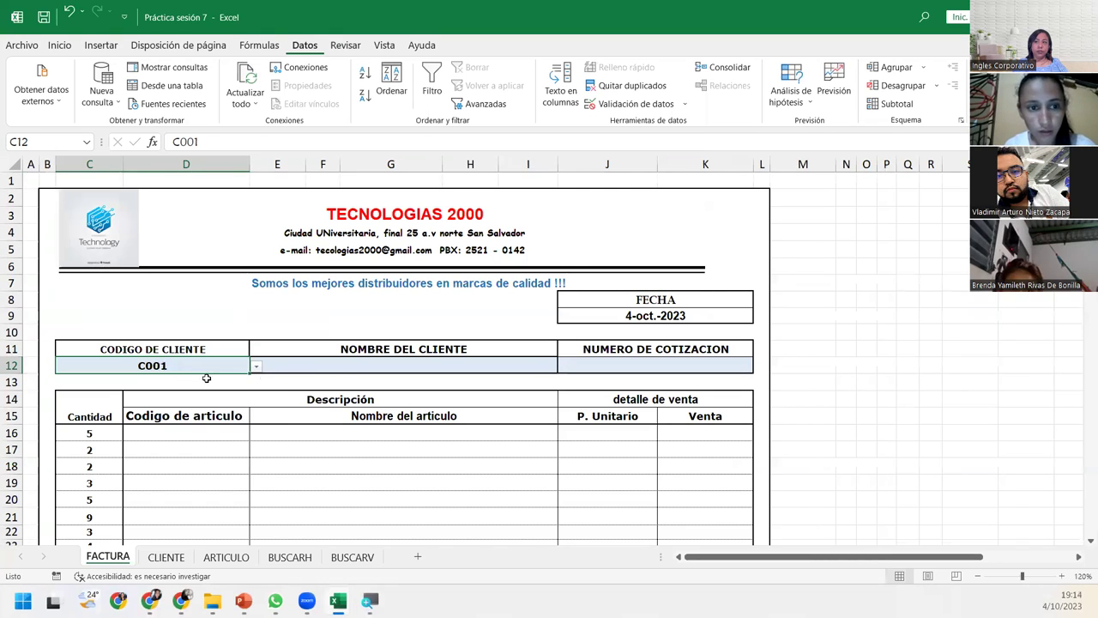
{"action": "left_click", "coordinate": [348, 367]}
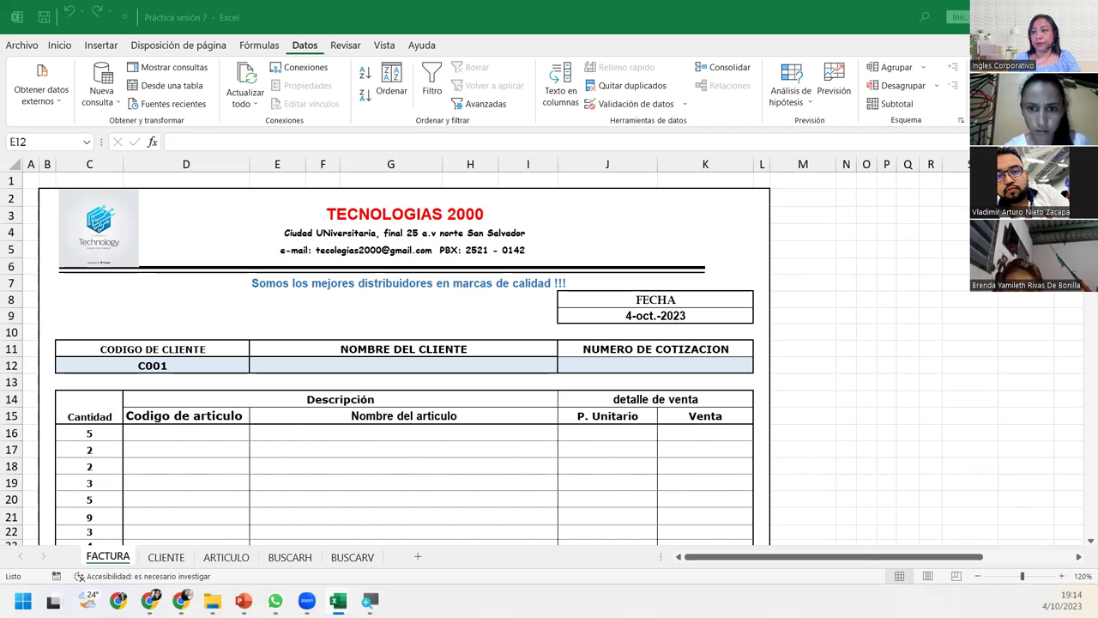
{"action": "left_click", "coordinate": [184, 559]}
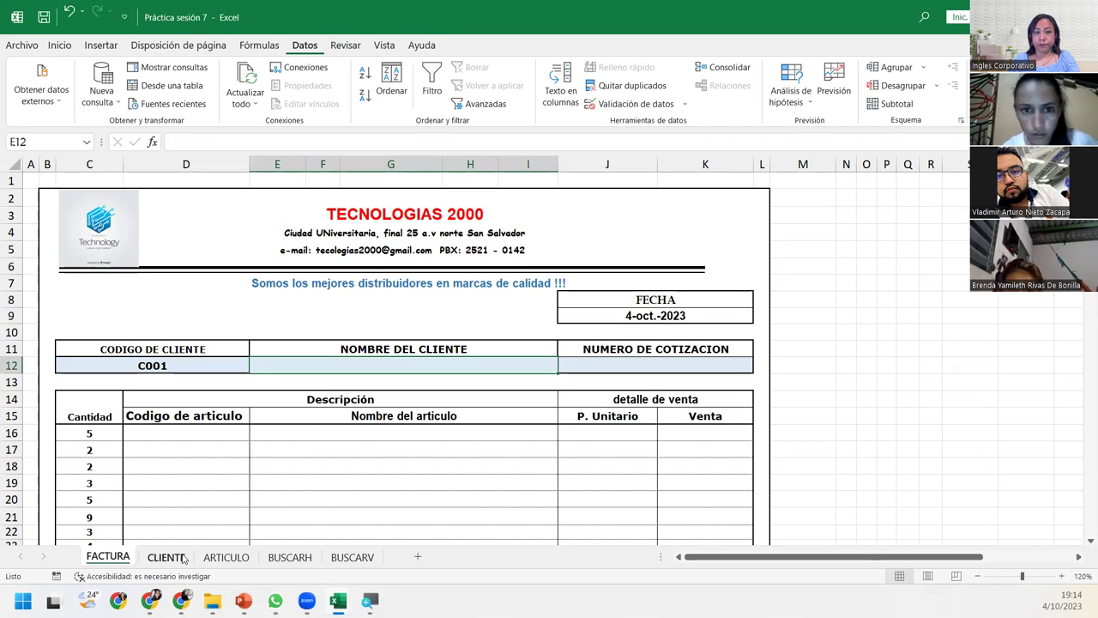
{"action": "left_click", "coordinate": [184, 559]}
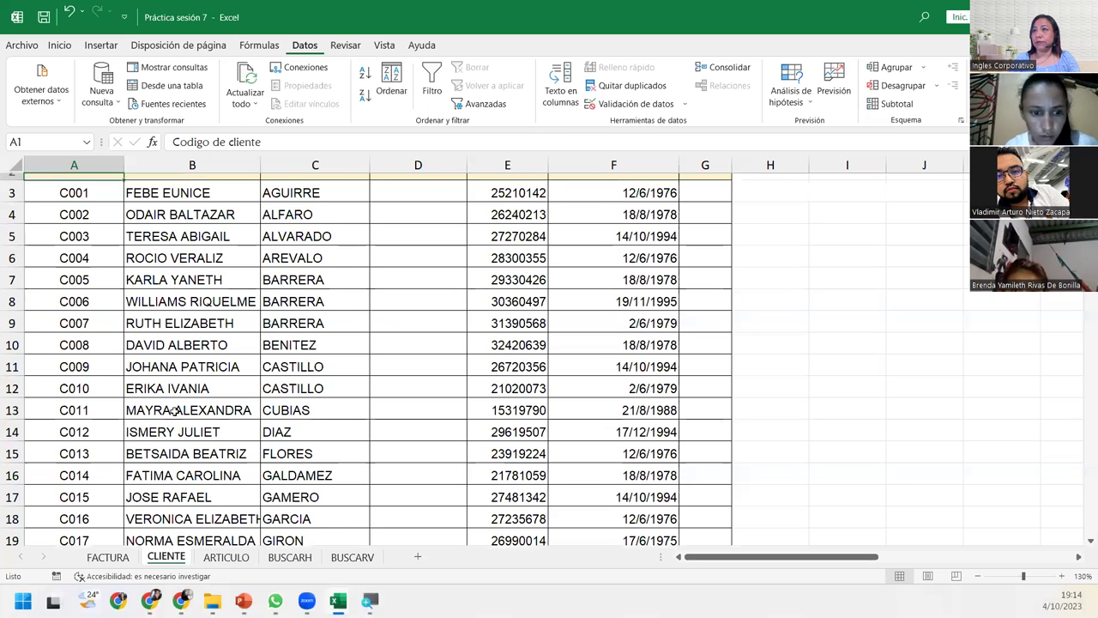
{"action": "scroll", "coordinate": [185, 348], "scroll_direction": "up", "scroll_amount": 1}
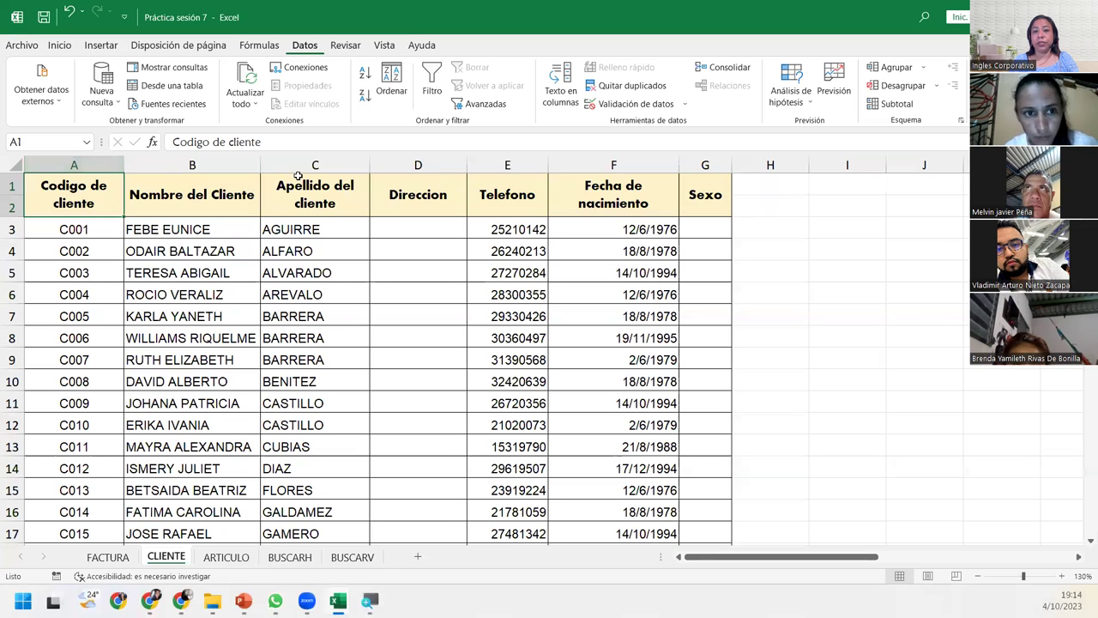
{"action": "left_click", "coordinate": [73, 165]}
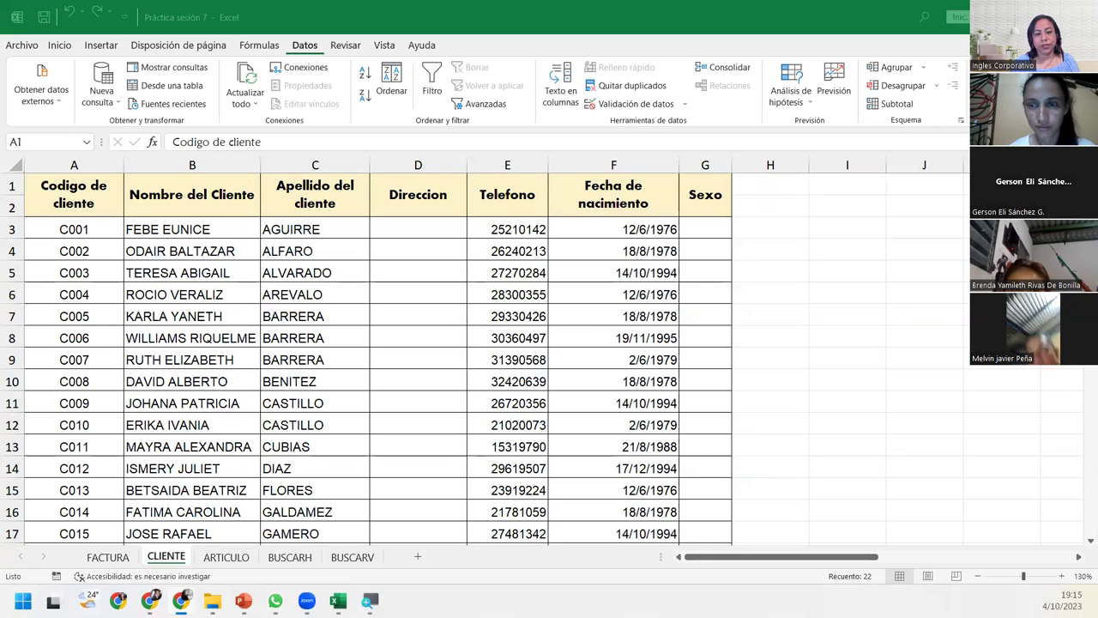
{"action": "key", "text": "ctrl+shift+Down"}
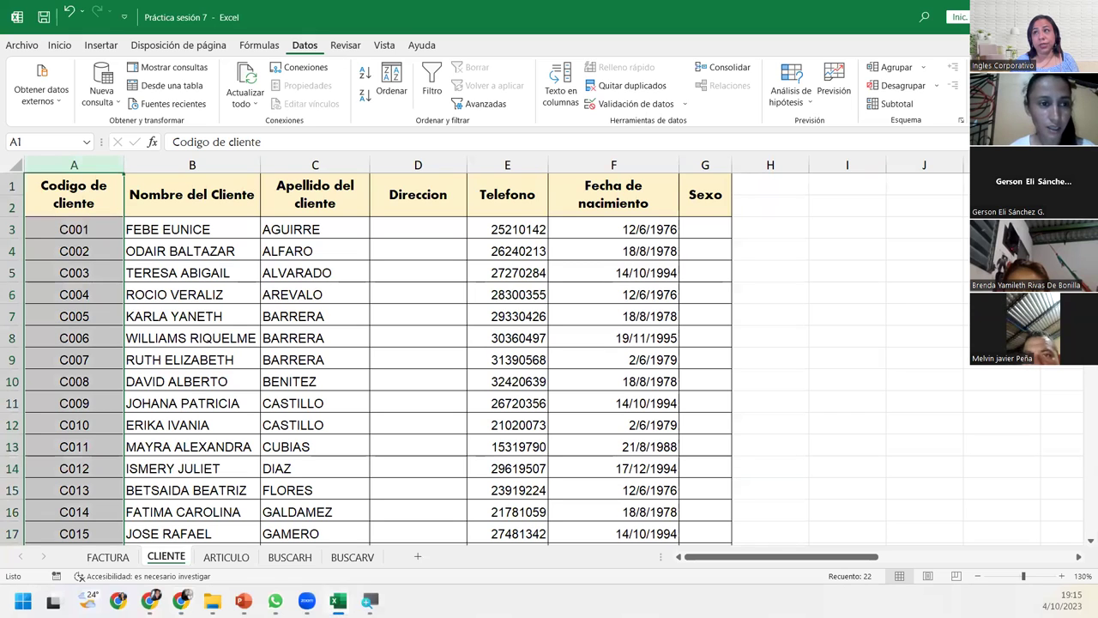
{"action": "left_click", "coordinate": [110, 227]}
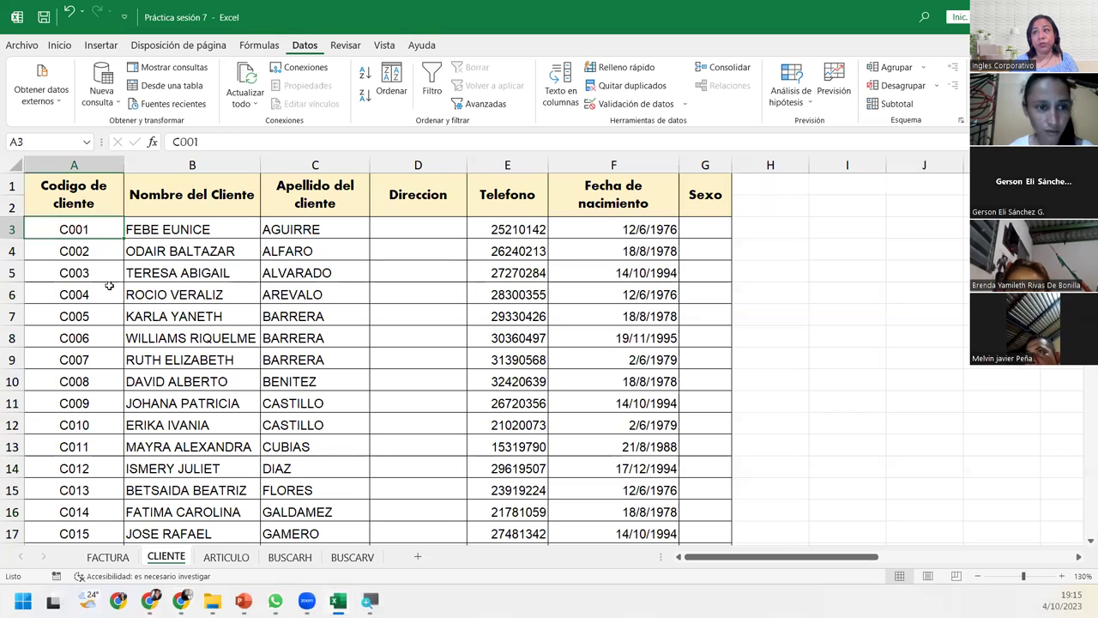
{"action": "left_click", "coordinate": [107, 557]}
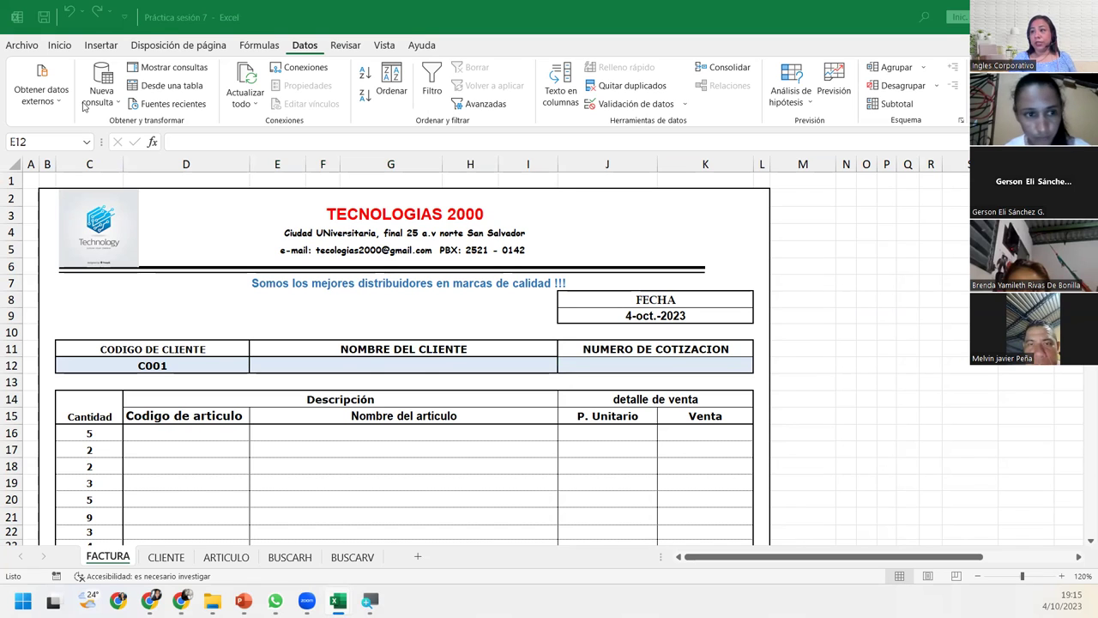
- Begin the E12 formula as =BUSCARV(C12; using C12 as the lookup value
{"action": "left_click", "coordinate": [439, 363]}
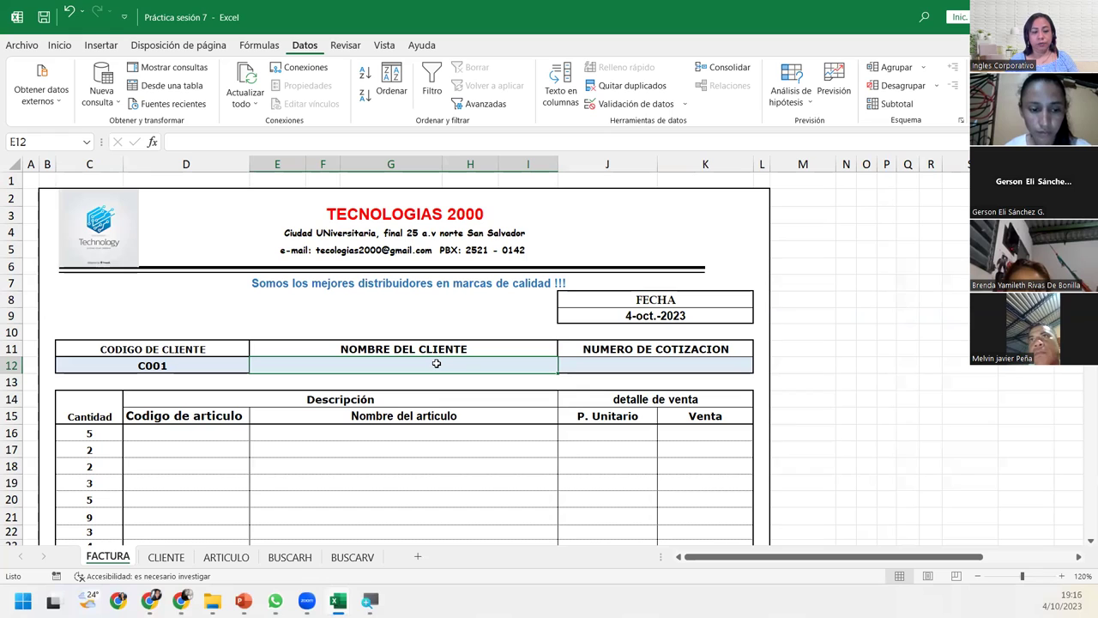
{"action": "type", "text": "=buscarv"}
{"action": "key", "text": "Tab"}
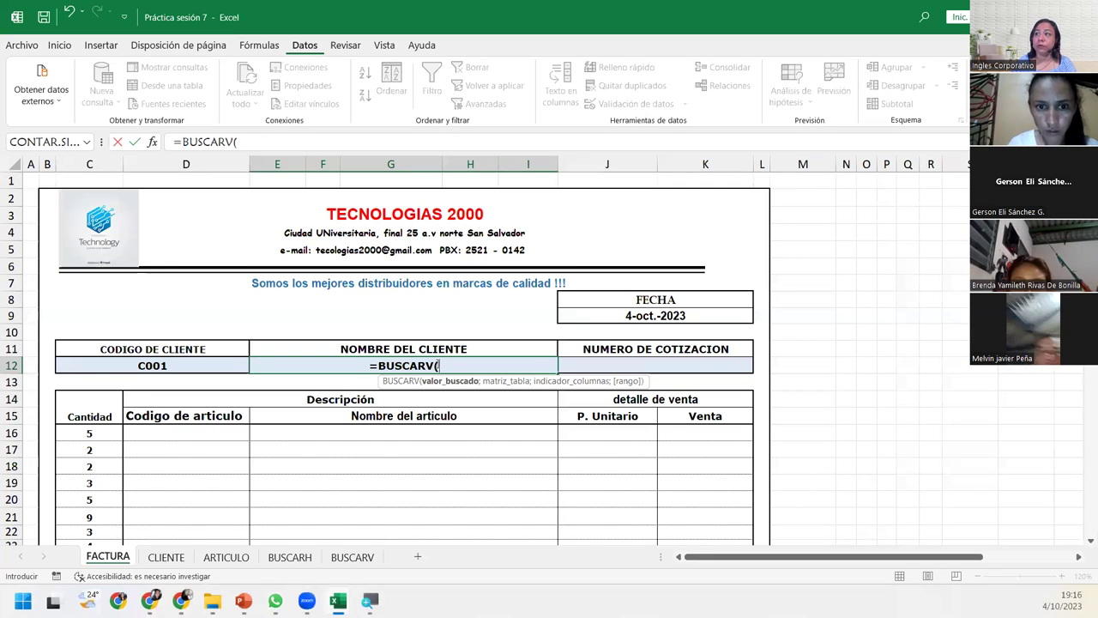
{"action": "left_click", "coordinate": [87, 367]}
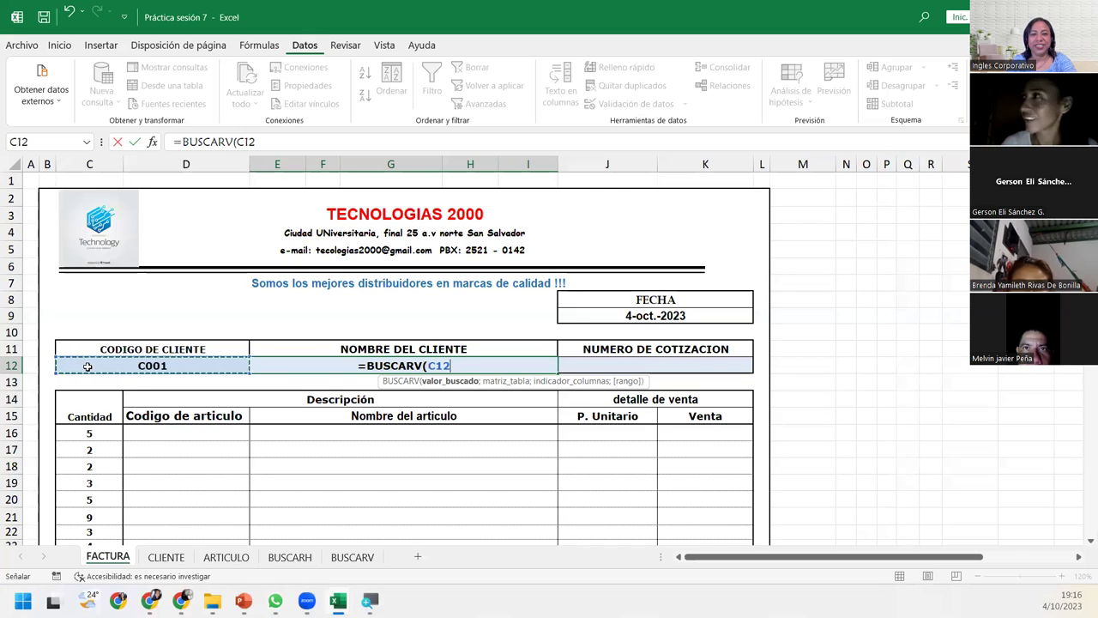
{"action": "type", "text": ";"}
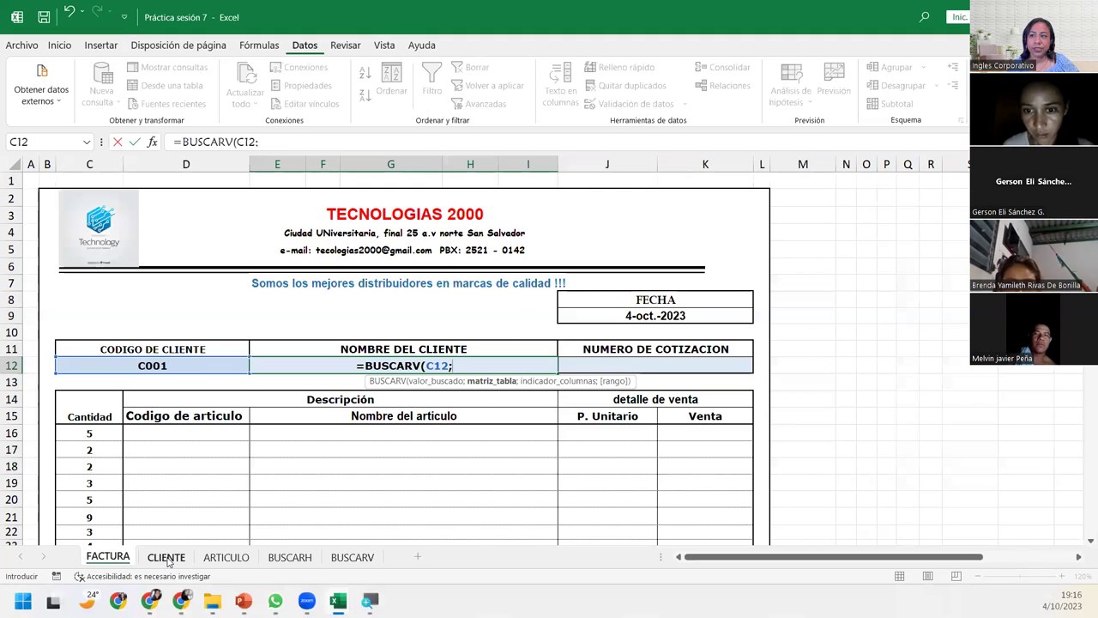
- Finish the BUSCARV with the CLIENTE table range, column 2 and exact match (0), and commit it
{"action": "left_click", "coordinate": [166, 558]}
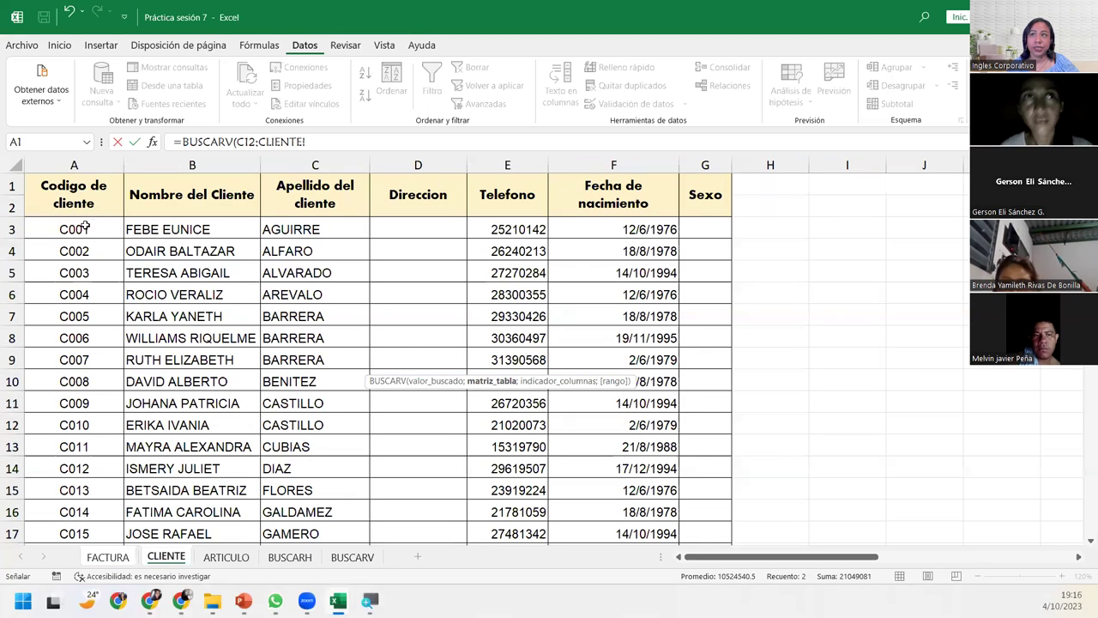
{"action": "mouse_move", "coordinate": [48, 187]}
{"action": "left_mouse_down"}
{"action": "mouse_move", "coordinate": [721, 230]}
{"action": "mouse_move", "coordinate": [721, 542]}
{"action": "left_mouse_up"}
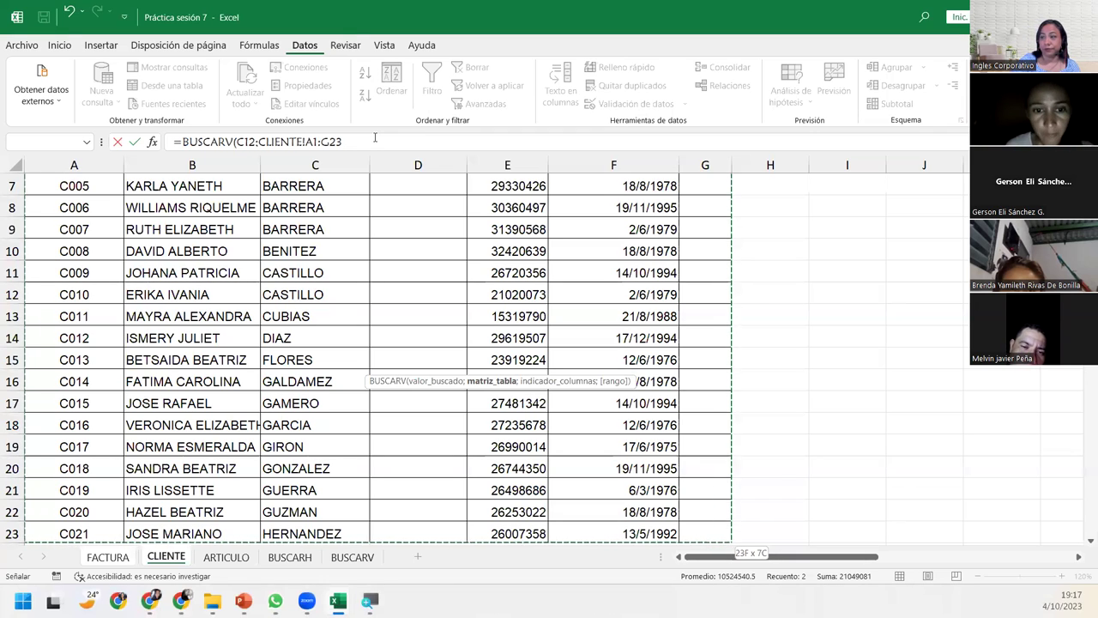
{"action": "type", "text": ";"}
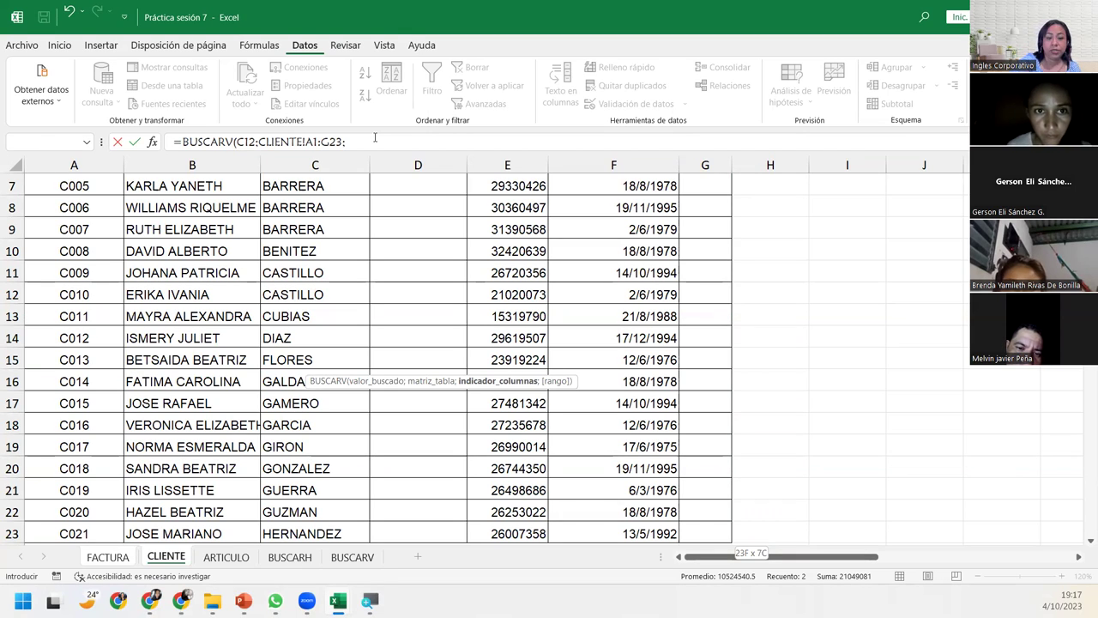
{"action": "type", "text": "2"}
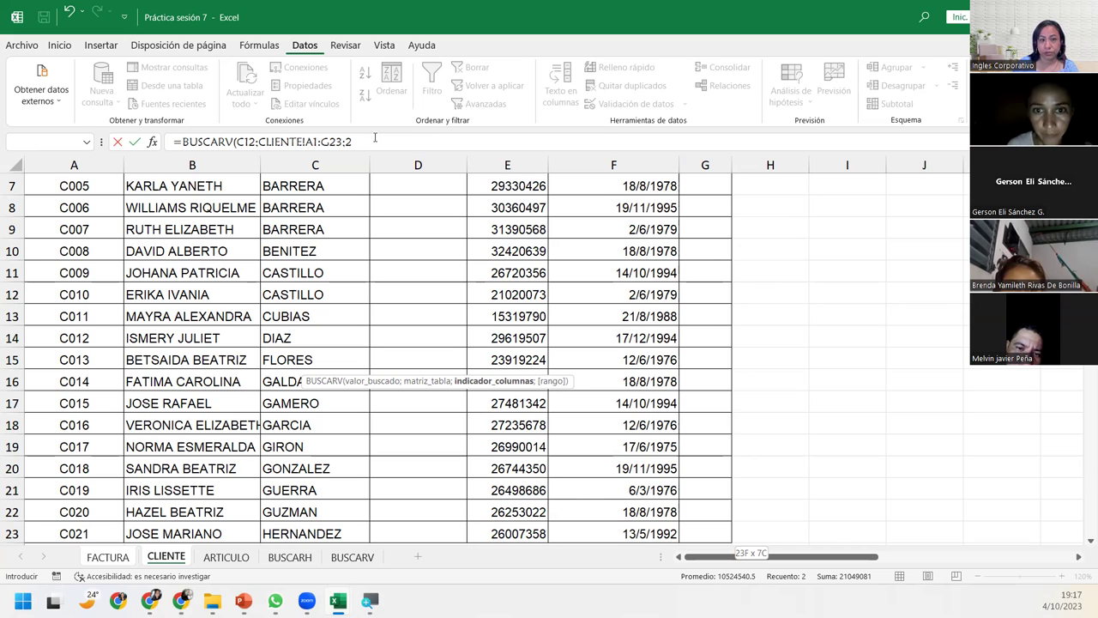
{"action": "type", "text": ";0"}
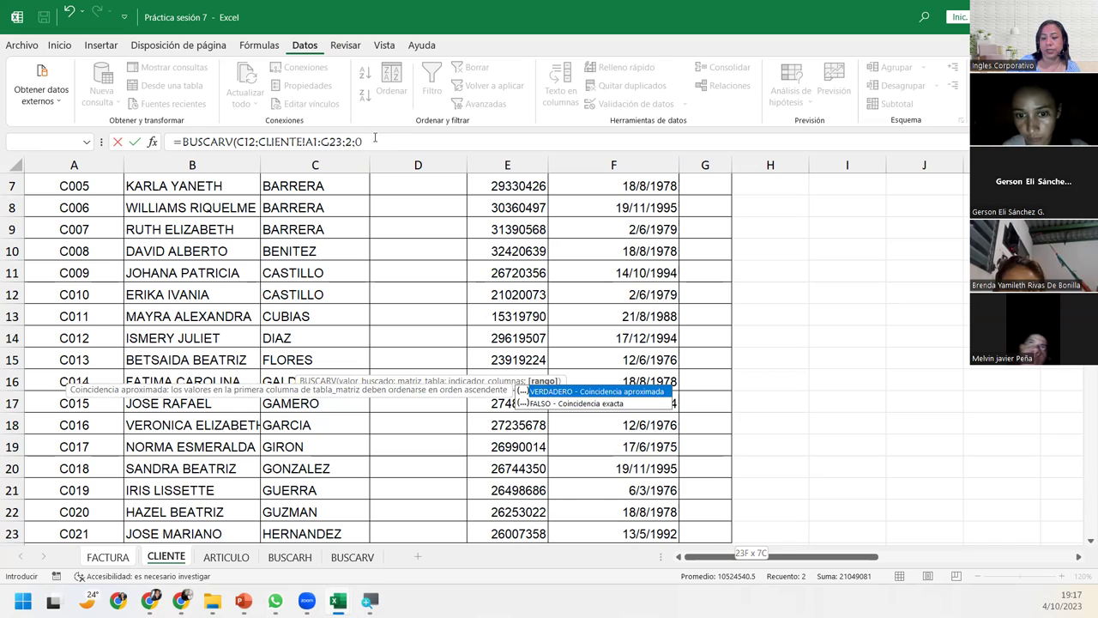
{"action": "type", "text": ")"}
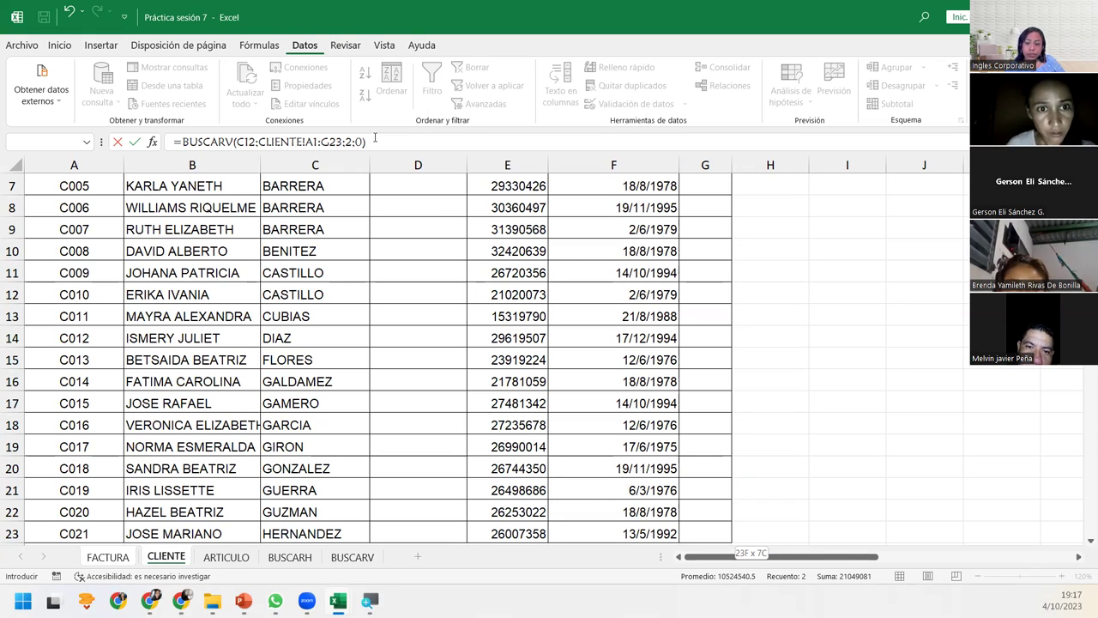
{"action": "key", "text": "Return"}
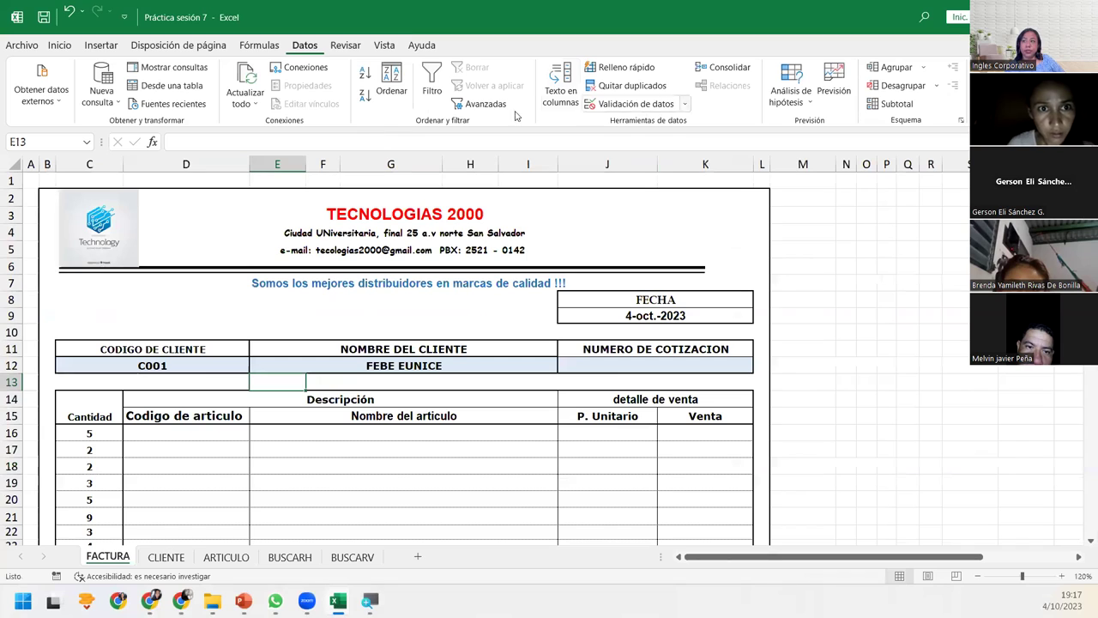
- Choose C019 from the C12 client-code dropdown so E12 shows that client's name
{"action": "left_click", "coordinate": [223, 365]}
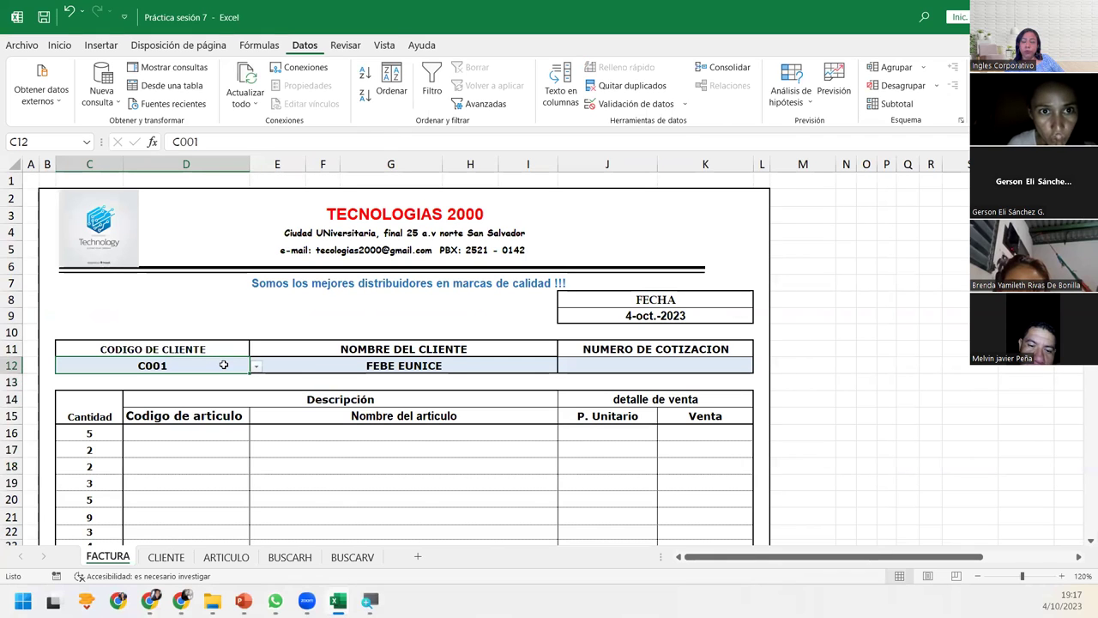
{"action": "left_click", "coordinate": [256, 365]}
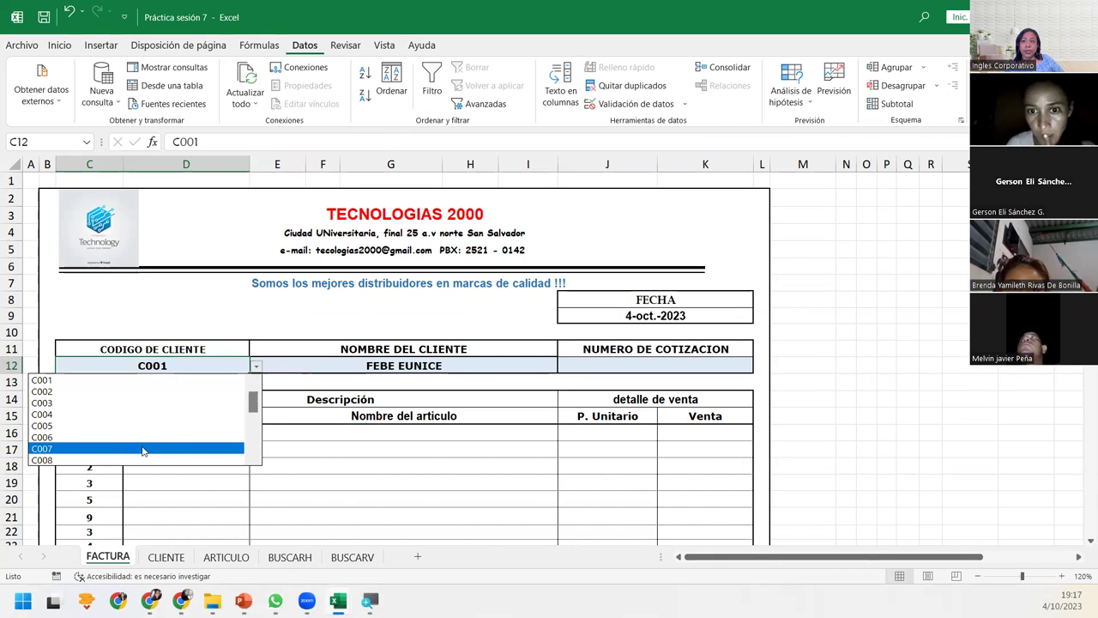
{"action": "left_click", "coordinate": [256, 453]}
{"action": "left_click", "coordinate": [257, 453]}
{"action": "left_click", "coordinate": [256, 453]}
{"action": "left_click", "coordinate": [256, 453]}
{"action": "left_click", "coordinate": [257, 453]}
{"action": "left_click", "coordinate": [257, 453]}
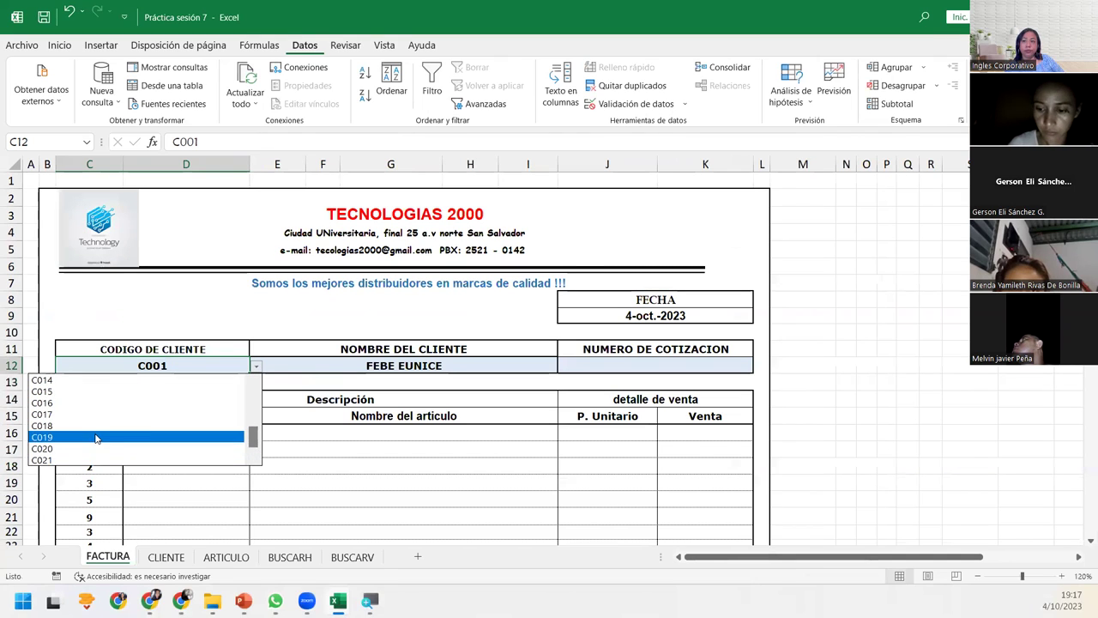
{"action": "left_click", "coordinate": [205, 436]}
{"action": "left_click", "coordinate": [448, 367]}
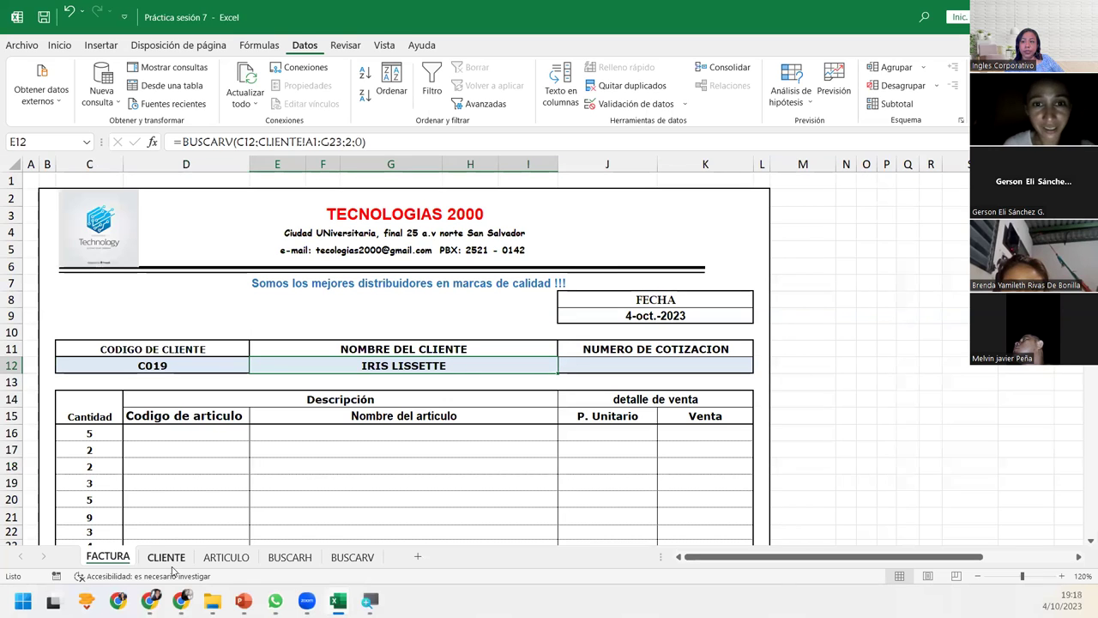
{"action": "double_click", "coordinate": [500, 364]}
{"action": "left_click", "coordinate": [532, 362]}
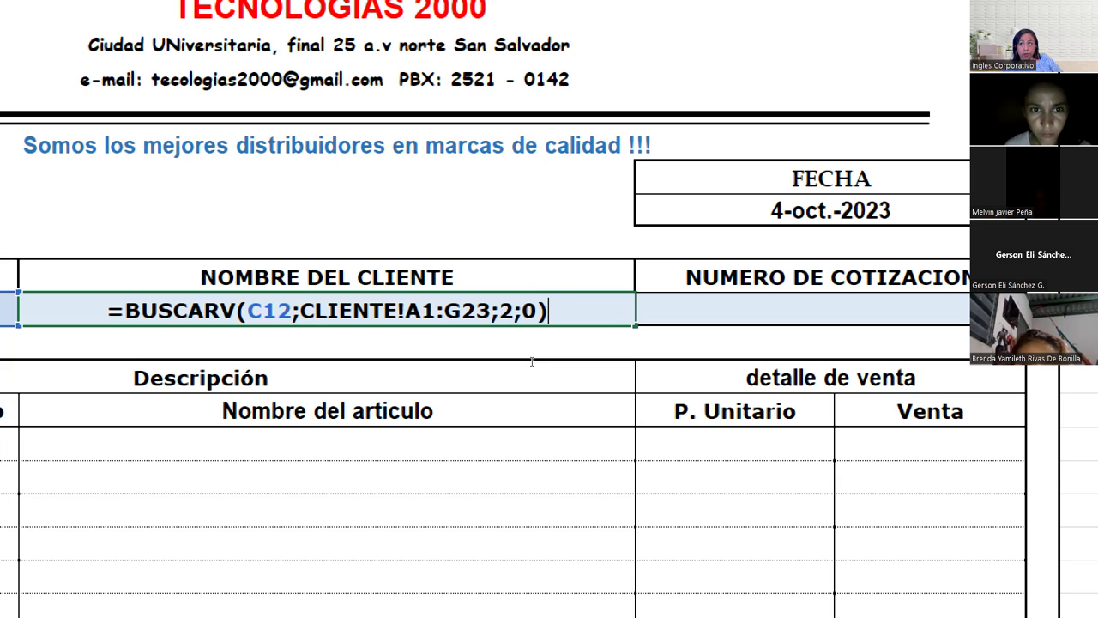
{"action": "key", "text": "Return"}
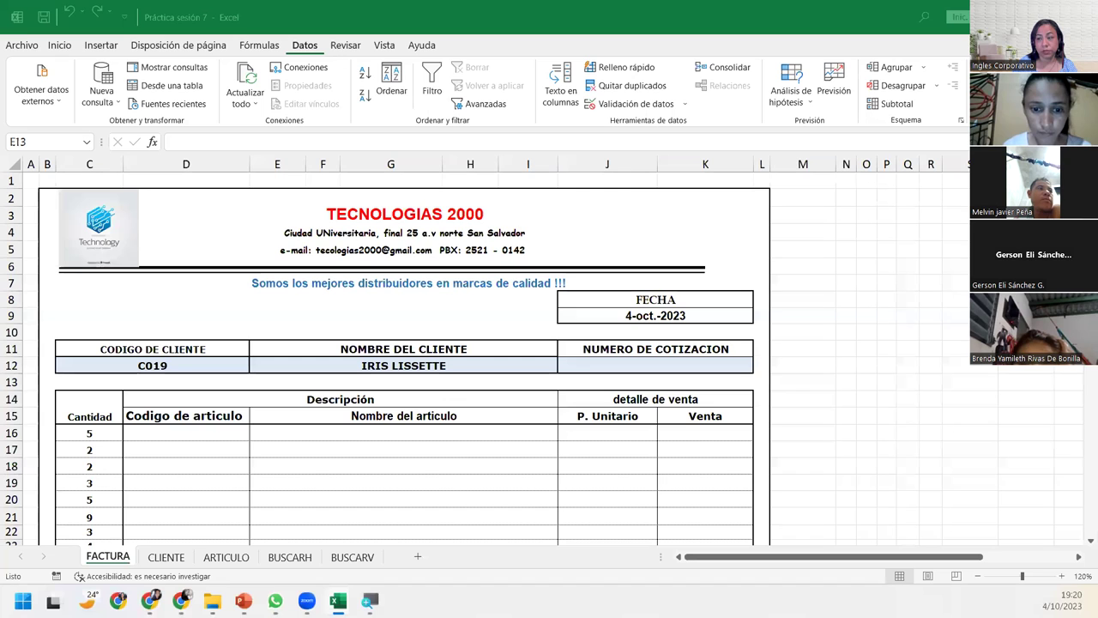
- Go to the ARTICULO sheet and focus the Name Box for the article table A1:E11
{"action": "left_click", "coordinate": [234, 559]}
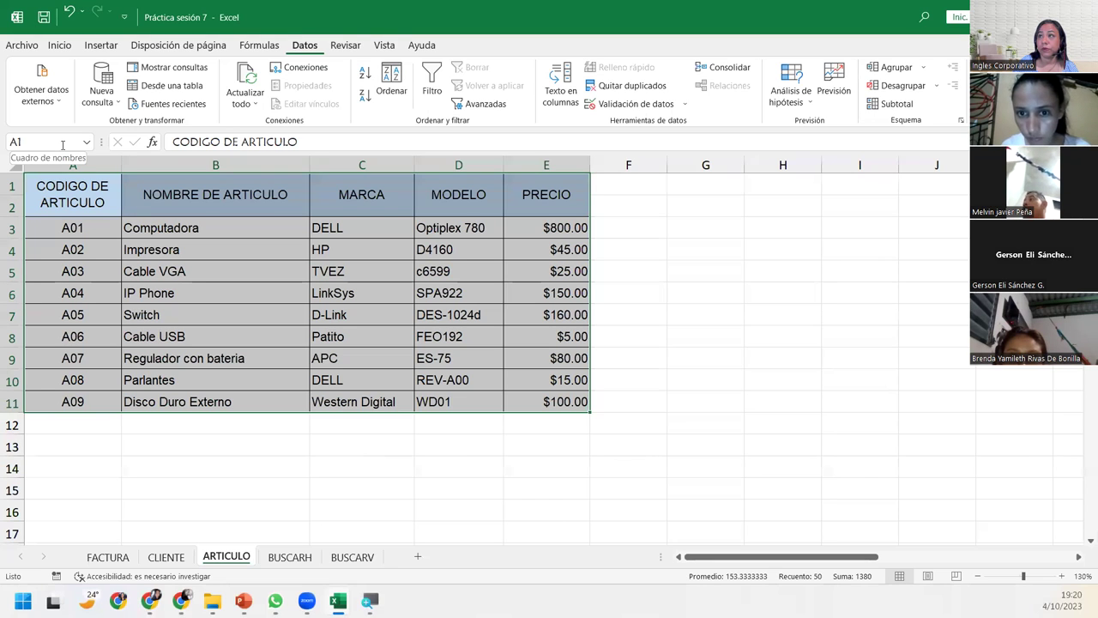
{"action": "left_click", "coordinate": [62, 145]}
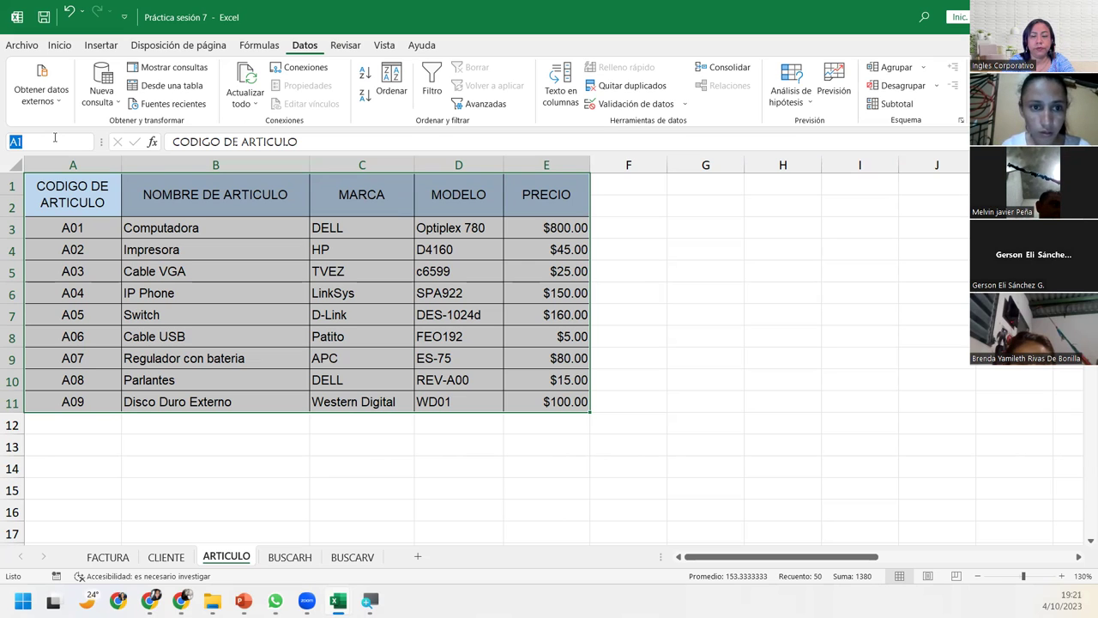
- Name the selected ARTICULO table A1:E11 'T_Articulos' in the Name Box
{"action": "type", "text": "T"}
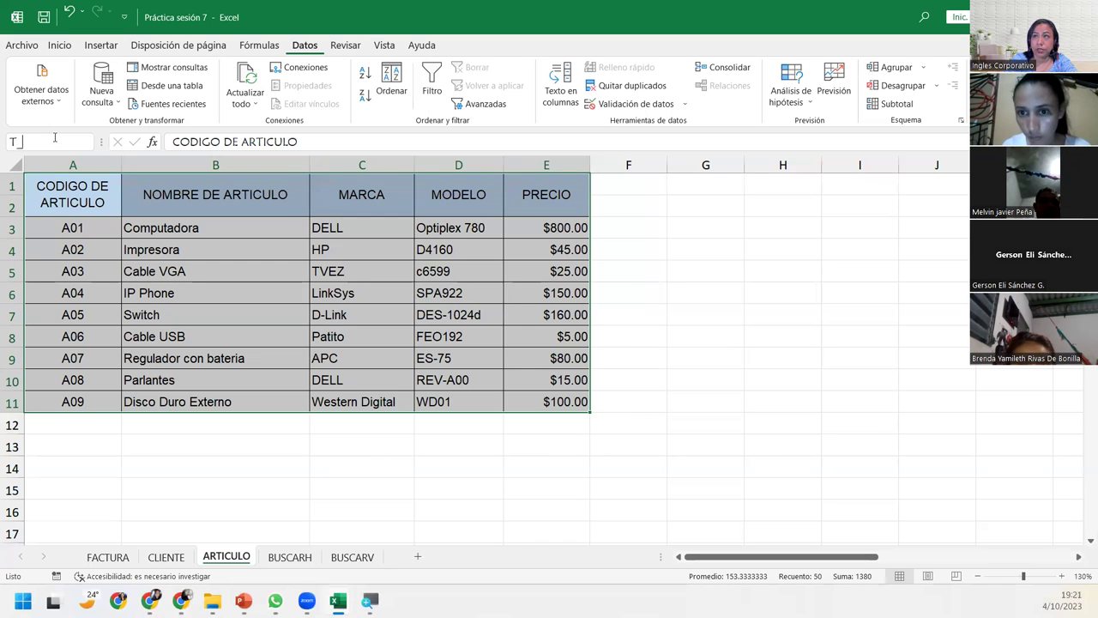
{"action": "type", "text": "_Articulos"}
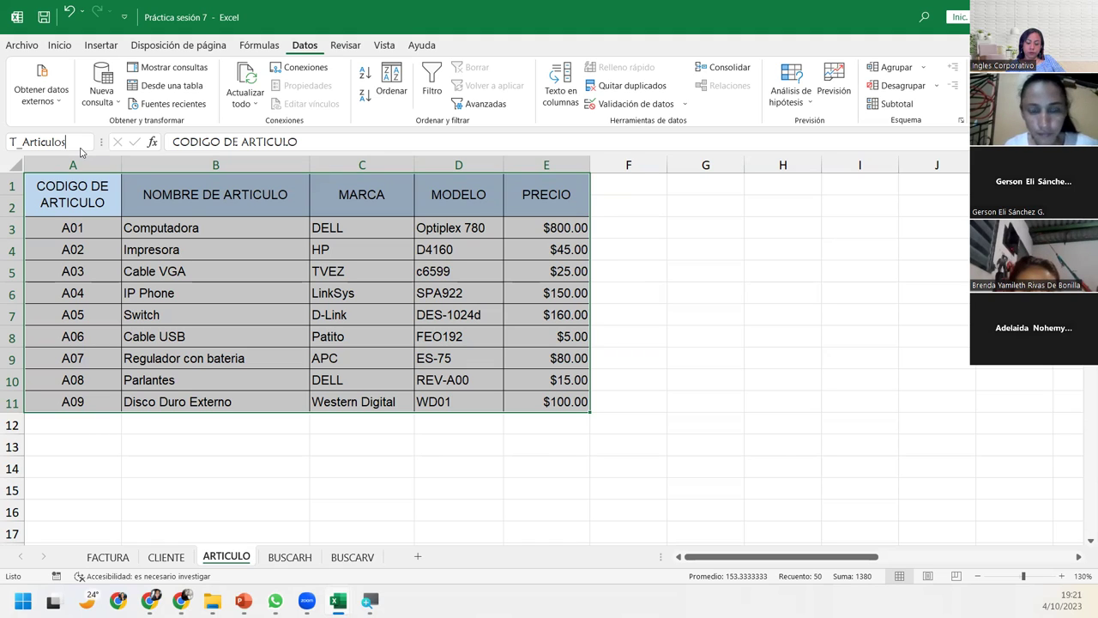
{"action": "key", "text": "Return"}
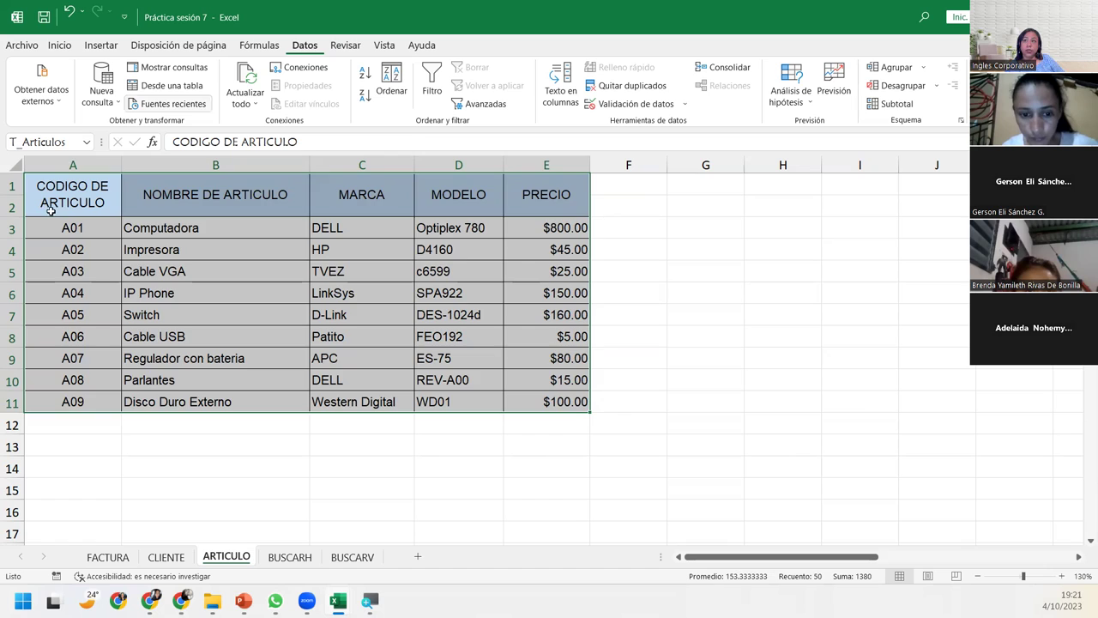
- Select the article codes in column A of the ARTICULO sheet
{"action": "left_click", "coordinate": [39, 248]}
{"action": "left_click_drag", "start_coordinate": [53, 226], "coordinate": [72, 400]}
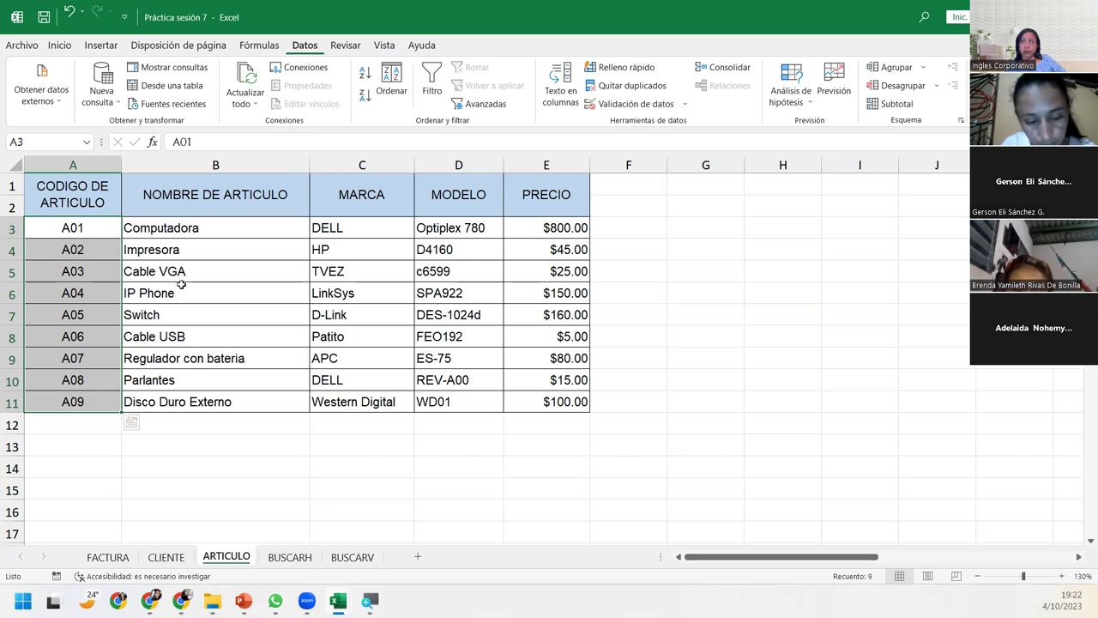
- Define the name Cod_articulos for ARTICULO!A3:A11 via Fórmulas > Asignar nombre
{"action": "left_click", "coordinate": [253, 48]}
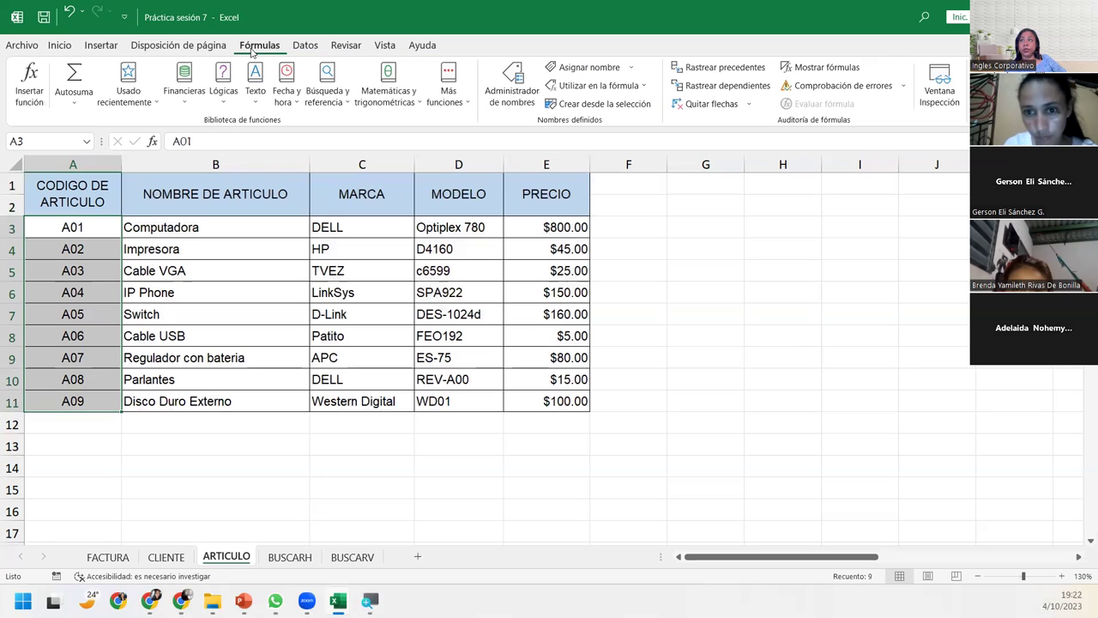
{"action": "left_click", "coordinate": [598, 69]}
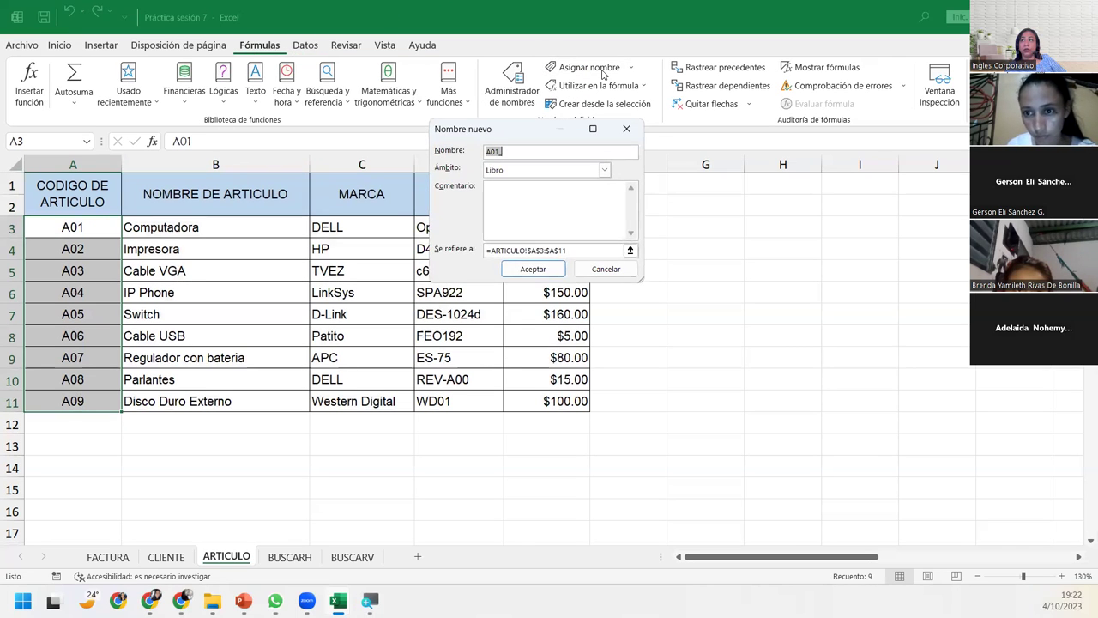
{"action": "type", "text": "Cod_articulos"}
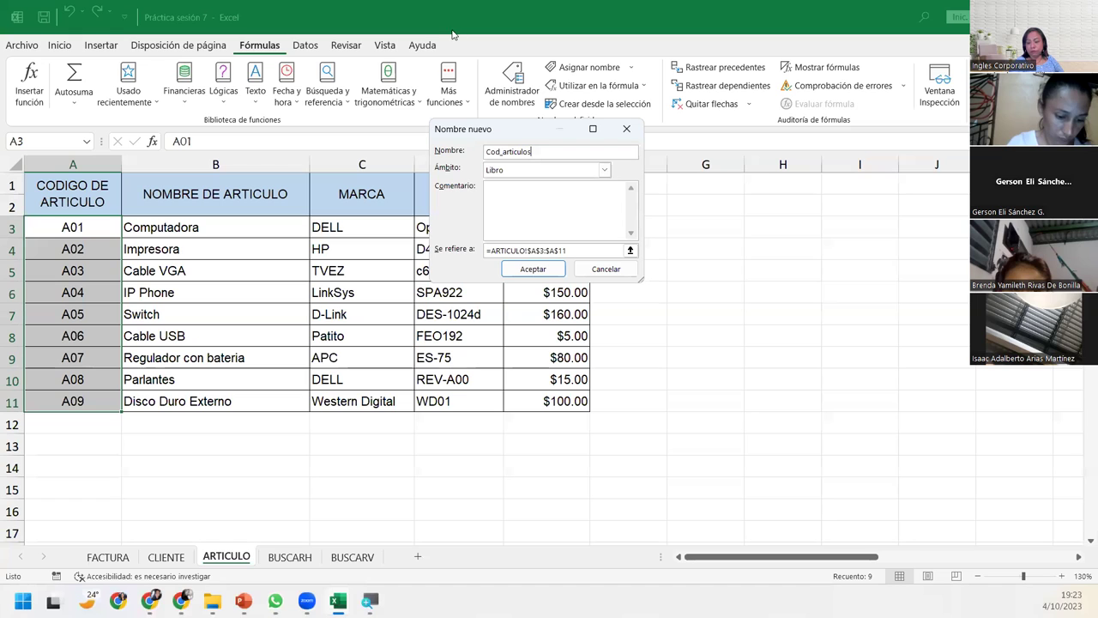
{"action": "left_click", "coordinate": [514, 273]}
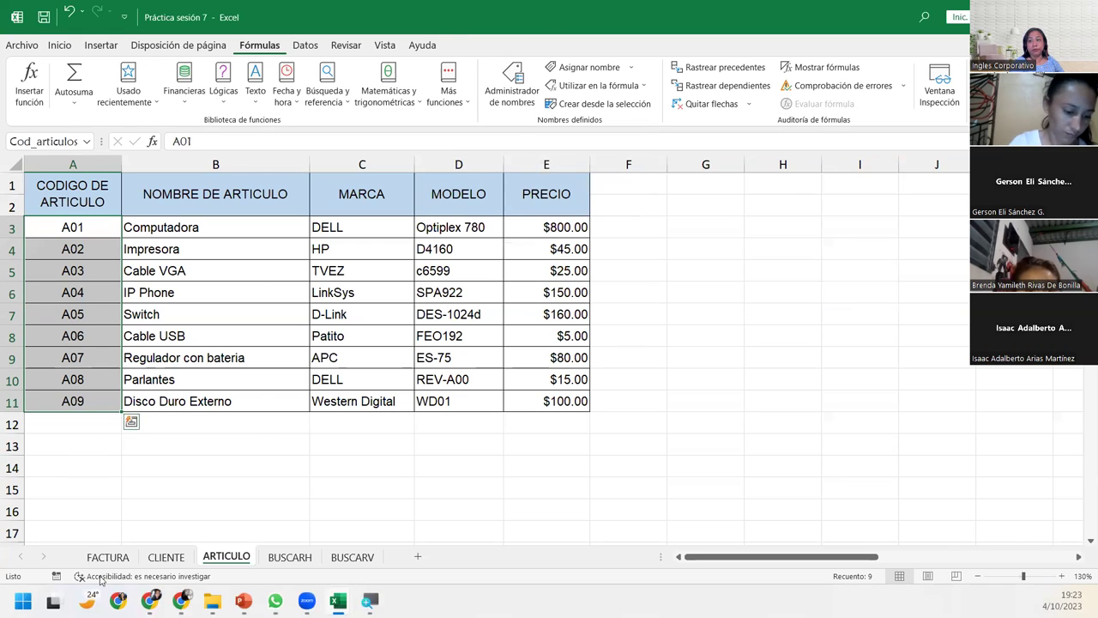
- Move from ARTICULO to the FACTURA invoice sheet by way of the CLIENTE sheet
{"action": "left_click", "coordinate": [165, 557]}
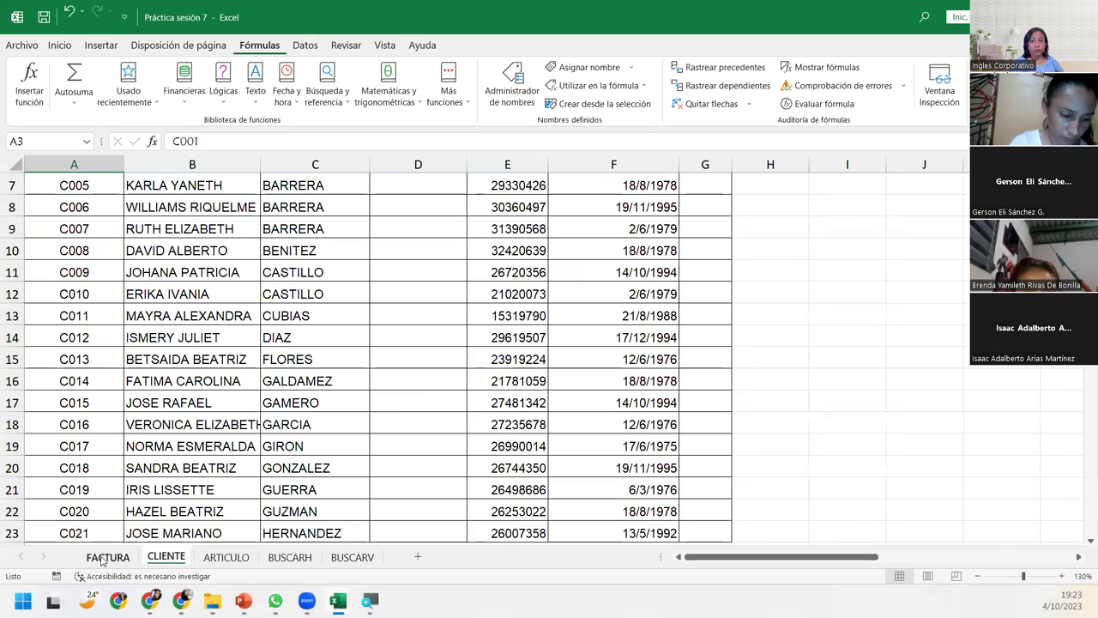
{"action": "left_click", "coordinate": [102, 558]}
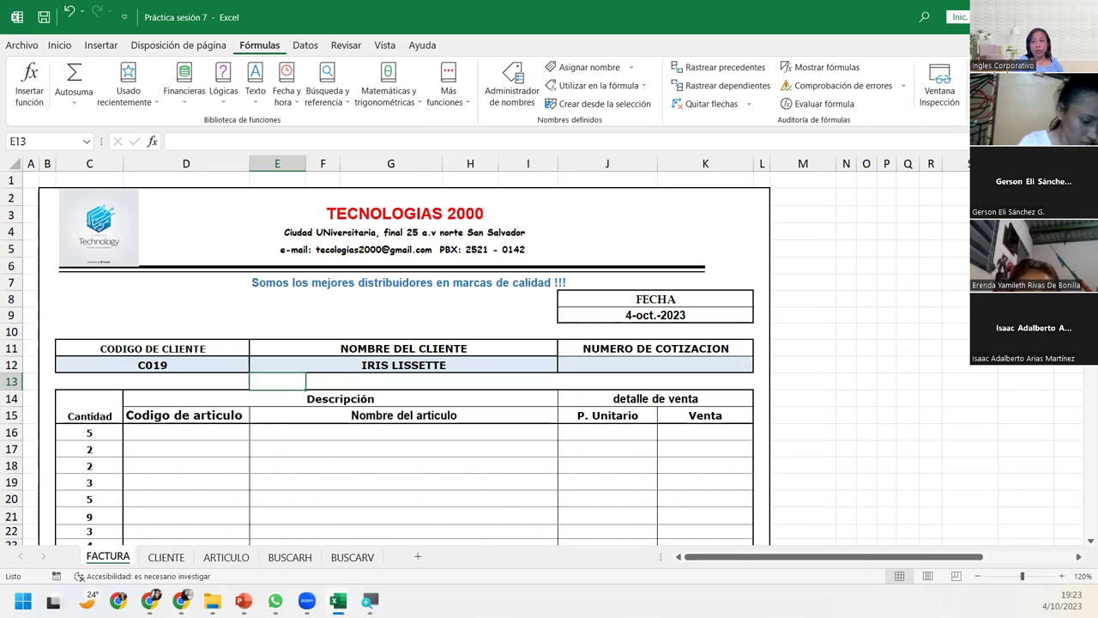
- Select the article-code cells D16:D38 and open Validación de datos on the Datos tab
{"action": "left_click", "coordinate": [166, 429]}
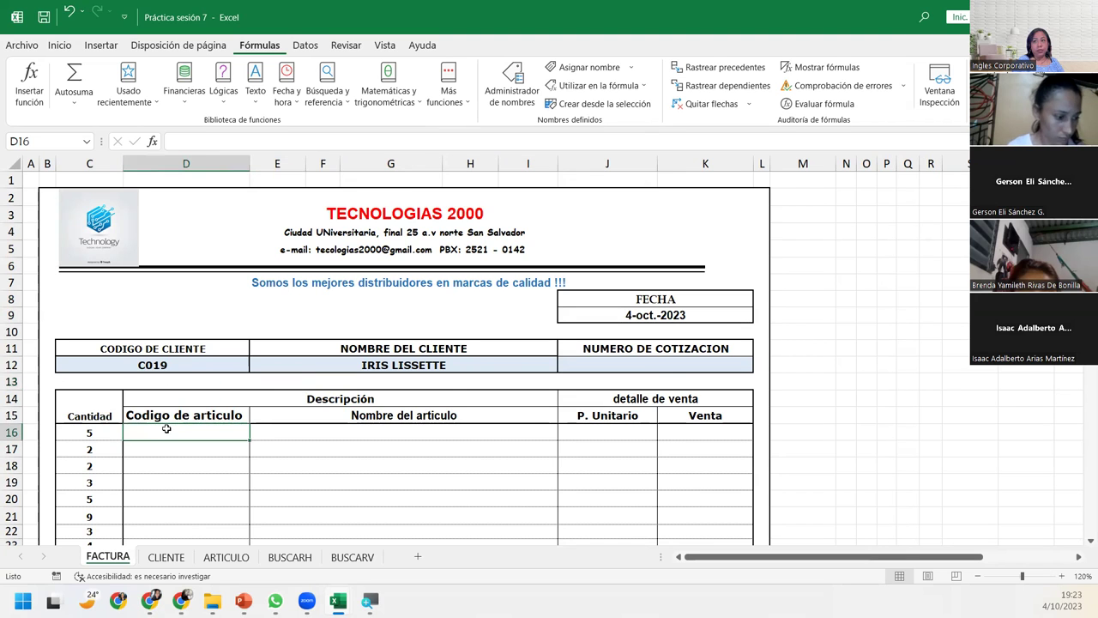
{"action": "scroll", "coordinate": [166, 428], "scroll_direction": "down", "scroll_amount": 5}
{"action": "scroll", "coordinate": [166, 428], "scroll_direction": "up", "scroll_amount": 2}
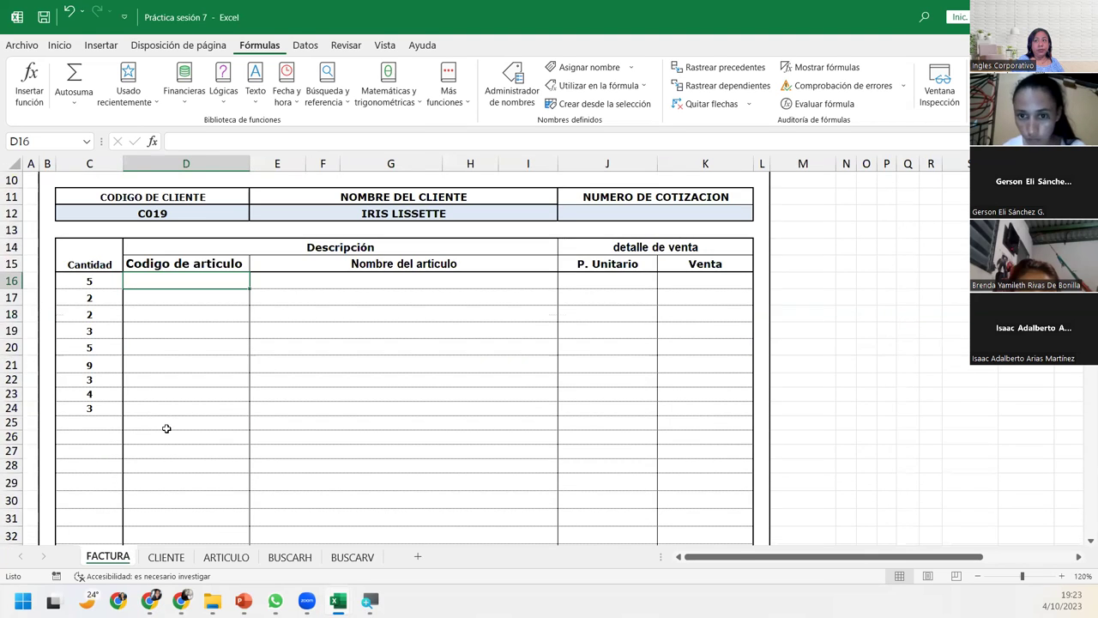
{"action": "scroll", "coordinate": [167, 428], "scroll_direction": "down", "scroll_amount": 1}
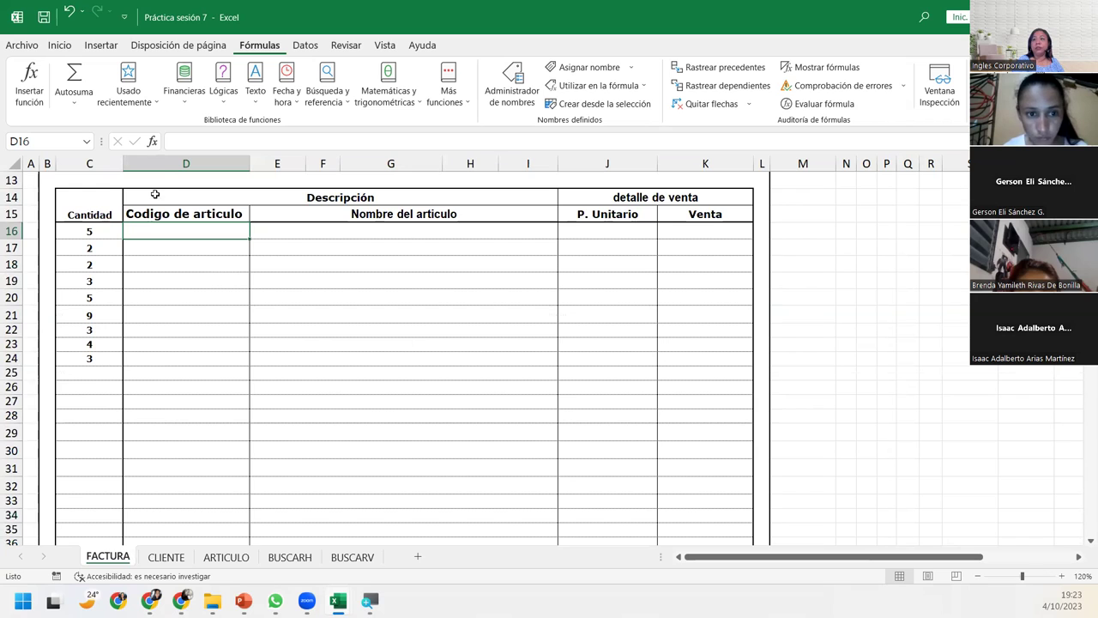
{"action": "left_click_drag", "start_coordinate": [186, 225], "coordinate": [200, 446]}
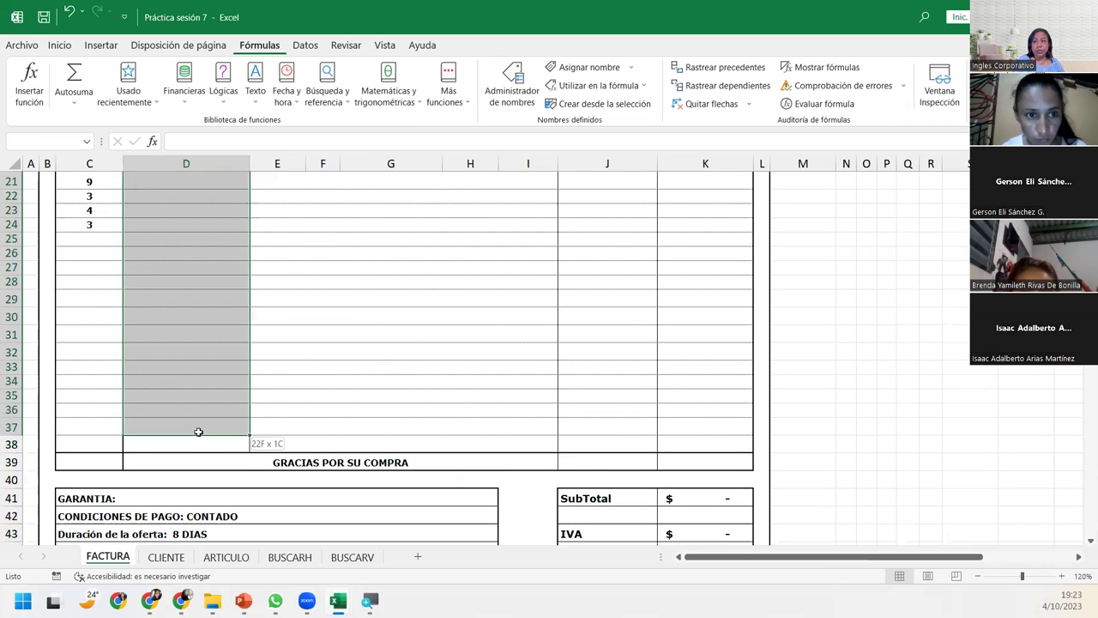
{"action": "left_click_drag", "start_coordinate": [200, 446], "coordinate": [197, 438]}
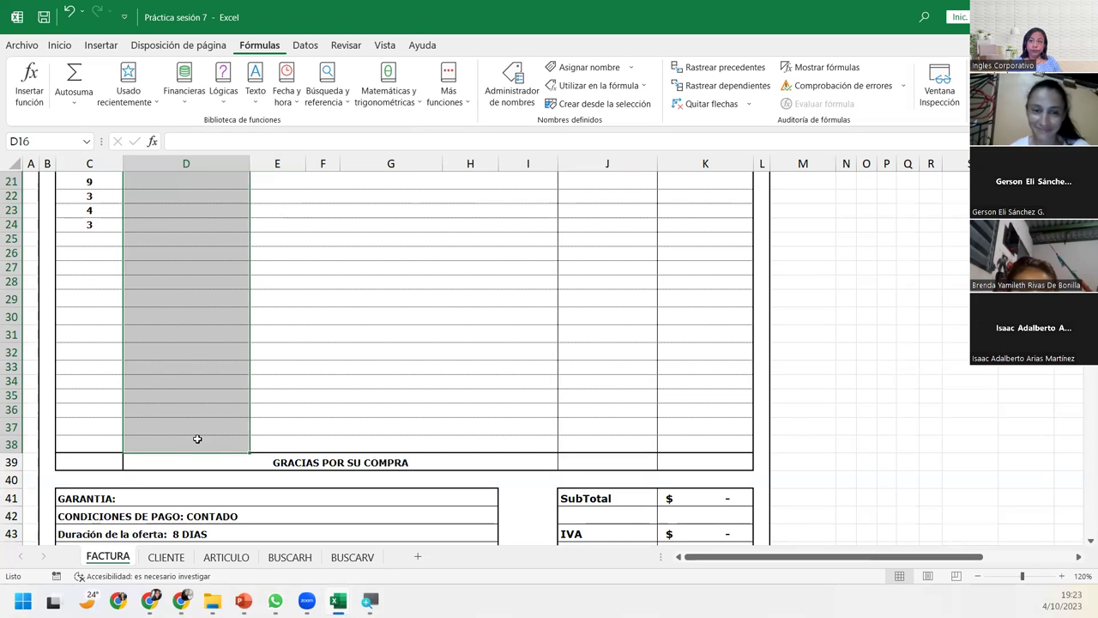
{"action": "scroll", "coordinate": [197, 439], "scroll_direction": "up", "scroll_amount": 4}
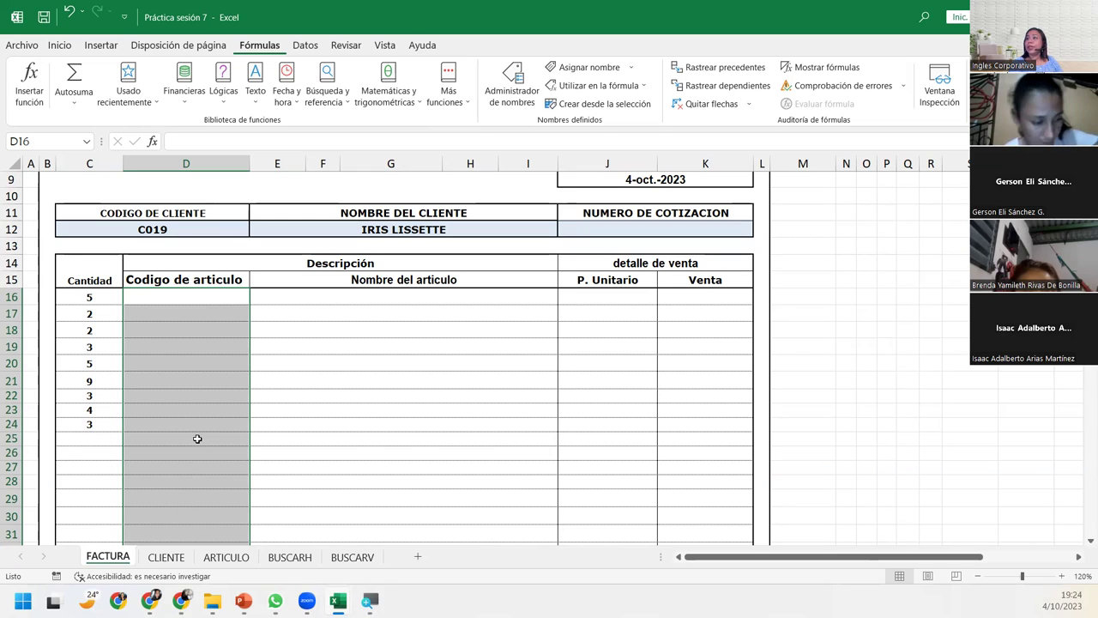
{"action": "left_click", "coordinate": [304, 46]}
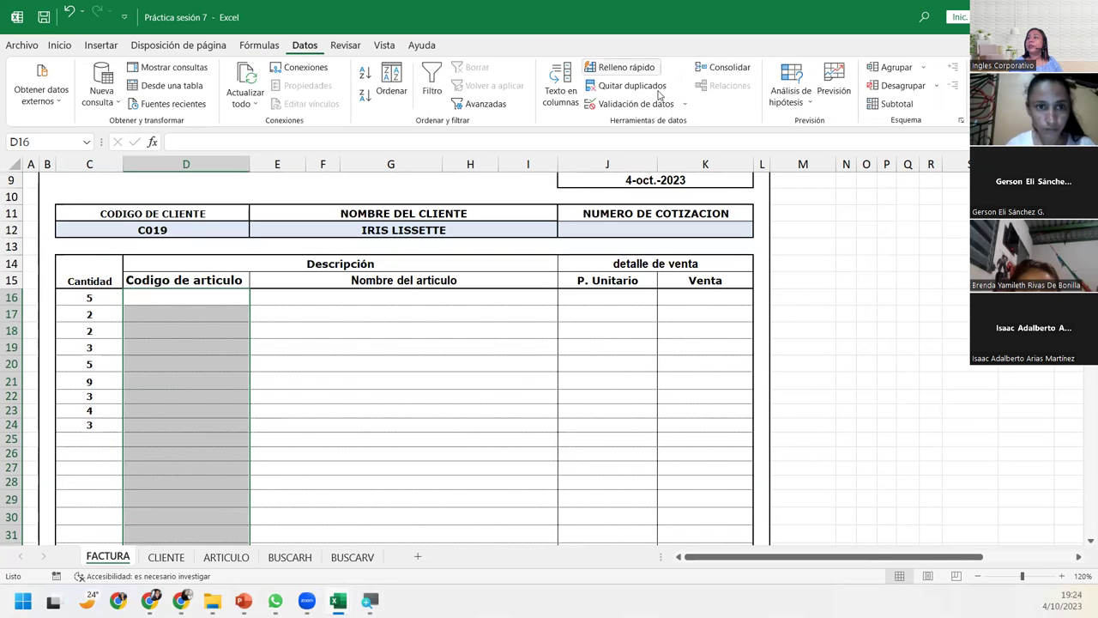
{"action": "left_click", "coordinate": [623, 104]}
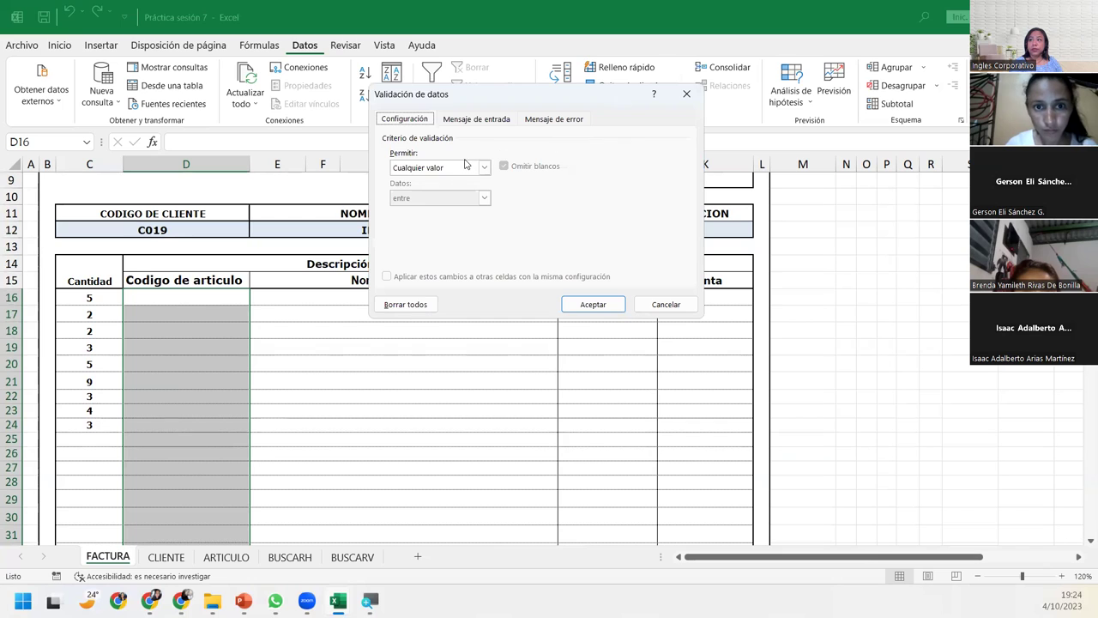
- Set the validation to allow a Lista, with the source entered as Cod_articulo
{"action": "left_click", "coordinate": [484, 167]}
{"action": "left_click", "coordinate": [443, 211]}
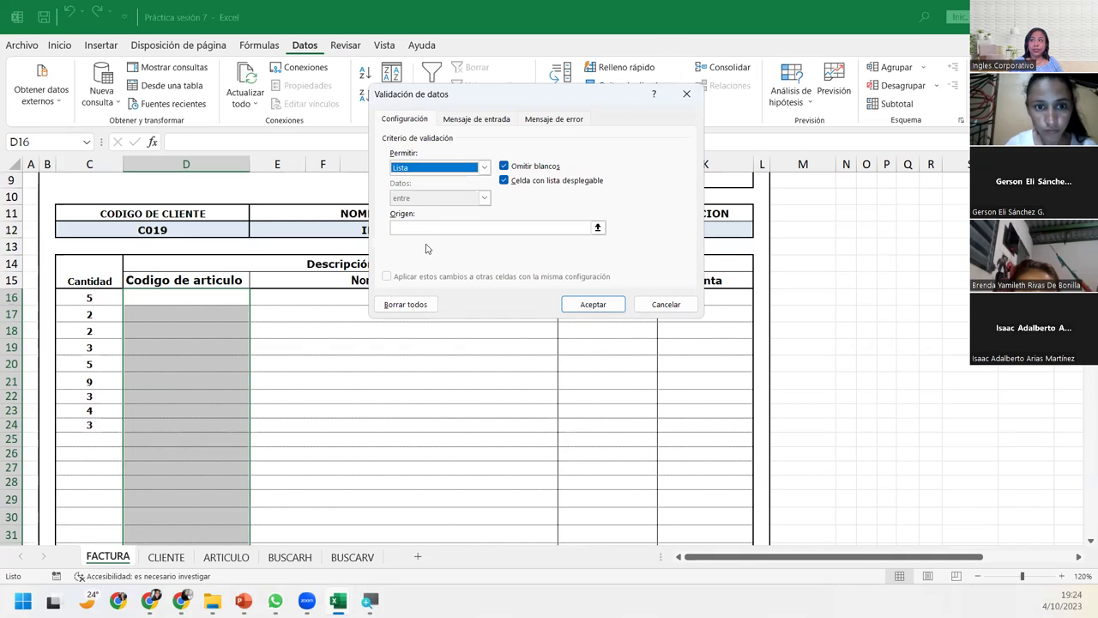
{"action": "left_click", "coordinate": [428, 231]}
{"action": "type", "text": "="}
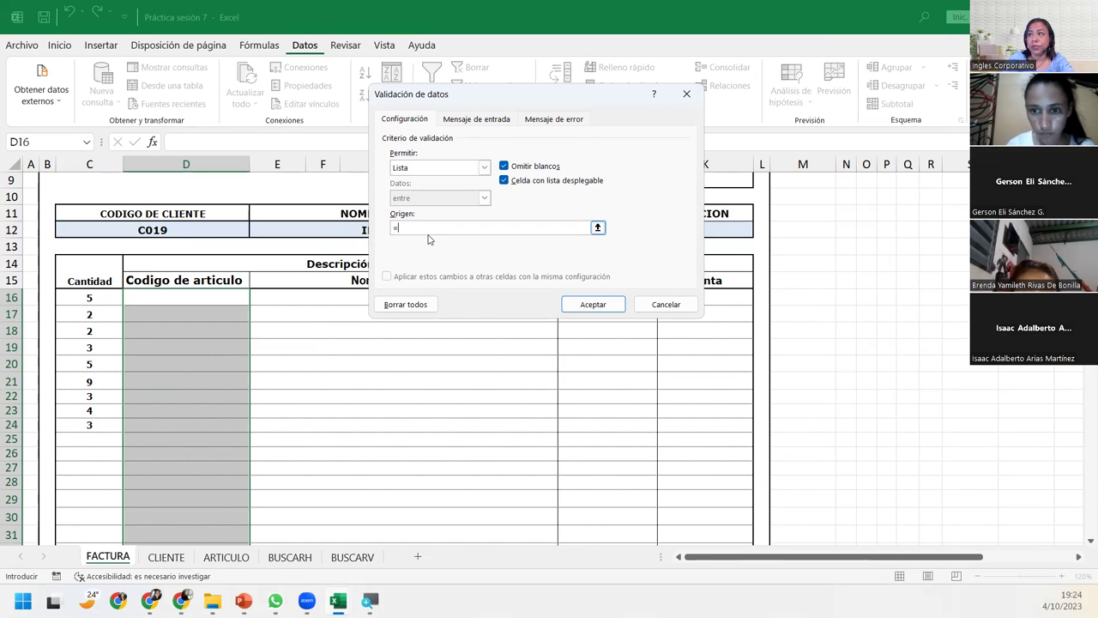
{"action": "type", "text": "Cod_cliente"}
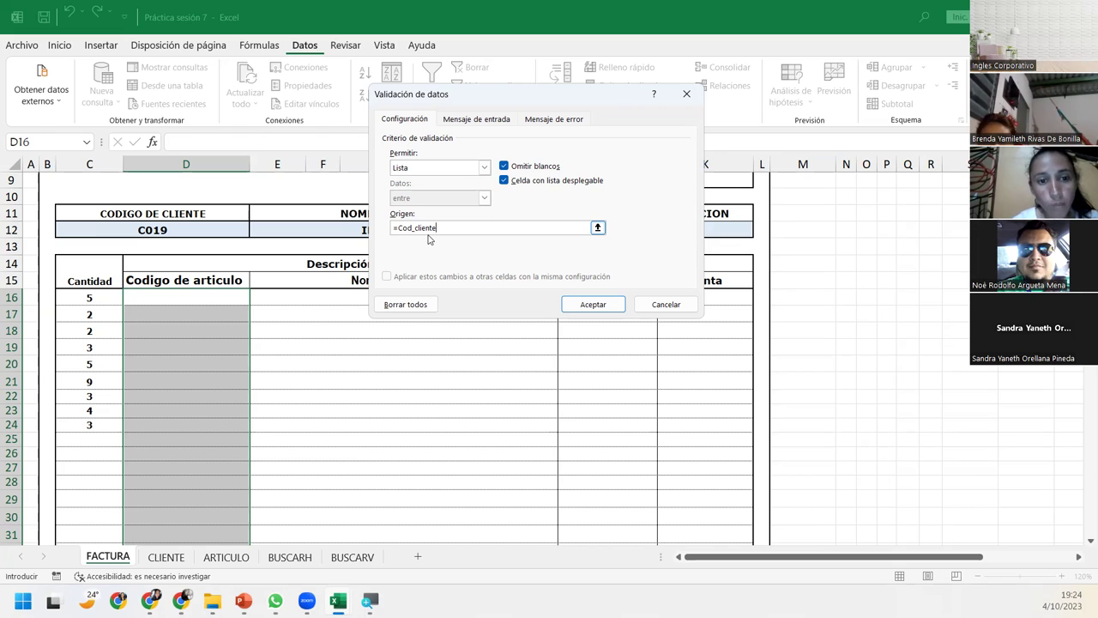
{"action": "key", "text": "BackSpace"}
{"action": "key", "text": "BackSpace"}
{"action": "key", "text": "BackSpace"}
{"action": "key", "text": "BackSpace"}
{"action": "key", "text": "BackSpace"}
{"action": "key", "text": "BackSpace"}
{"action": "key", "text": "BackSpace"}
{"action": "type", "text": "articulo"}
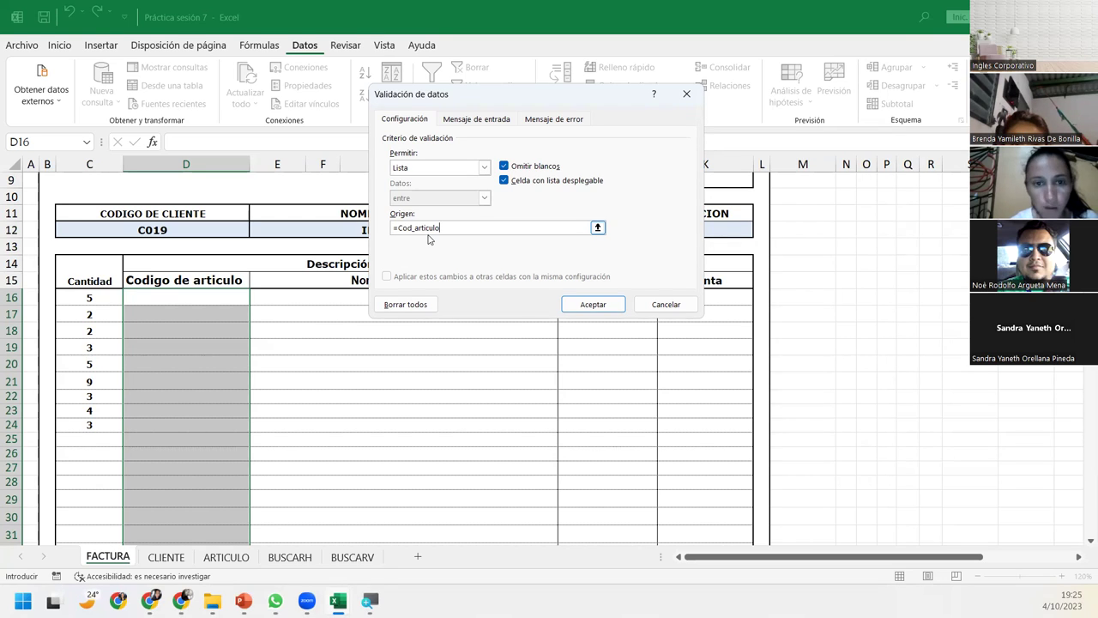
- Correct the source to Cod_articulos after the range-not-found error, apply it, and test D16's dropdown
{"action": "left_click", "coordinate": [590, 305]}
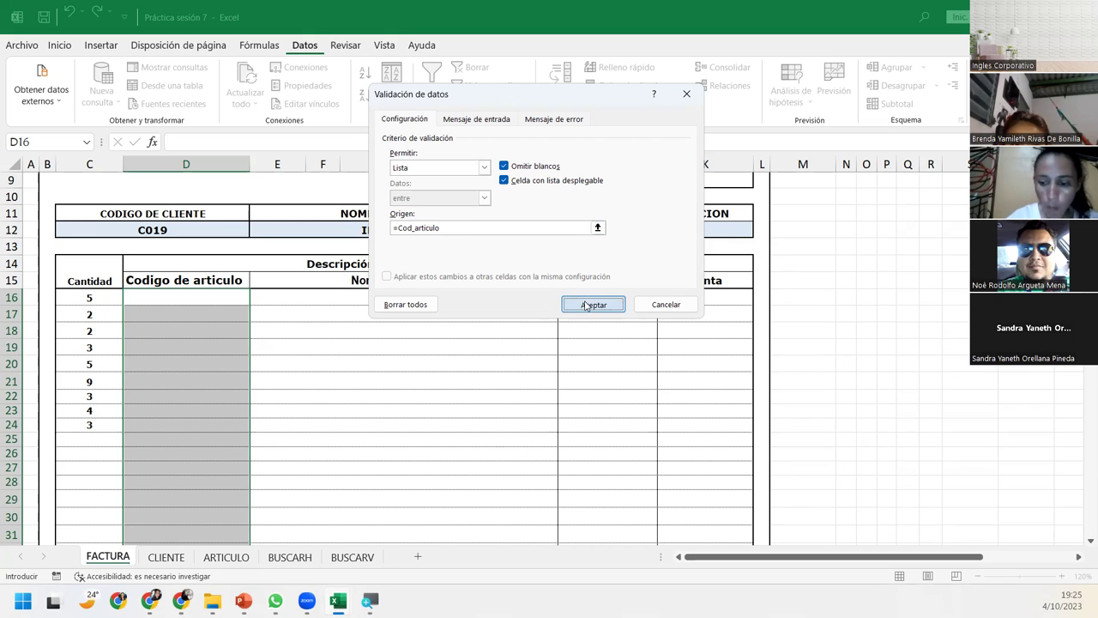
{"action": "left_click", "coordinate": [546, 340]}
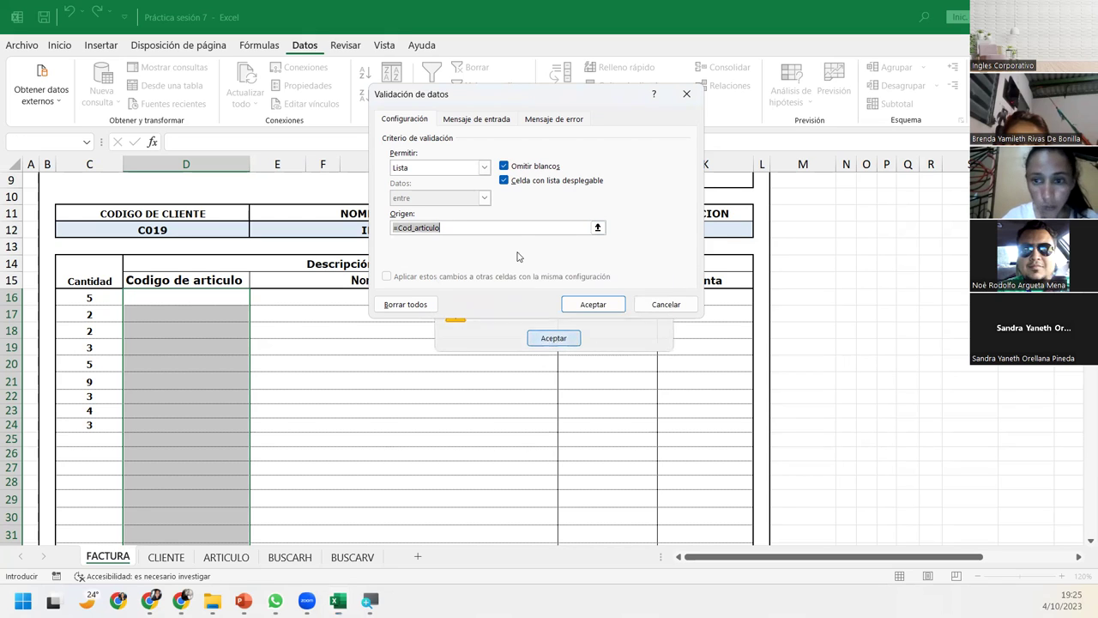
{"action": "left_click", "coordinate": [520, 230]}
{"action": "type", "text": "s"}
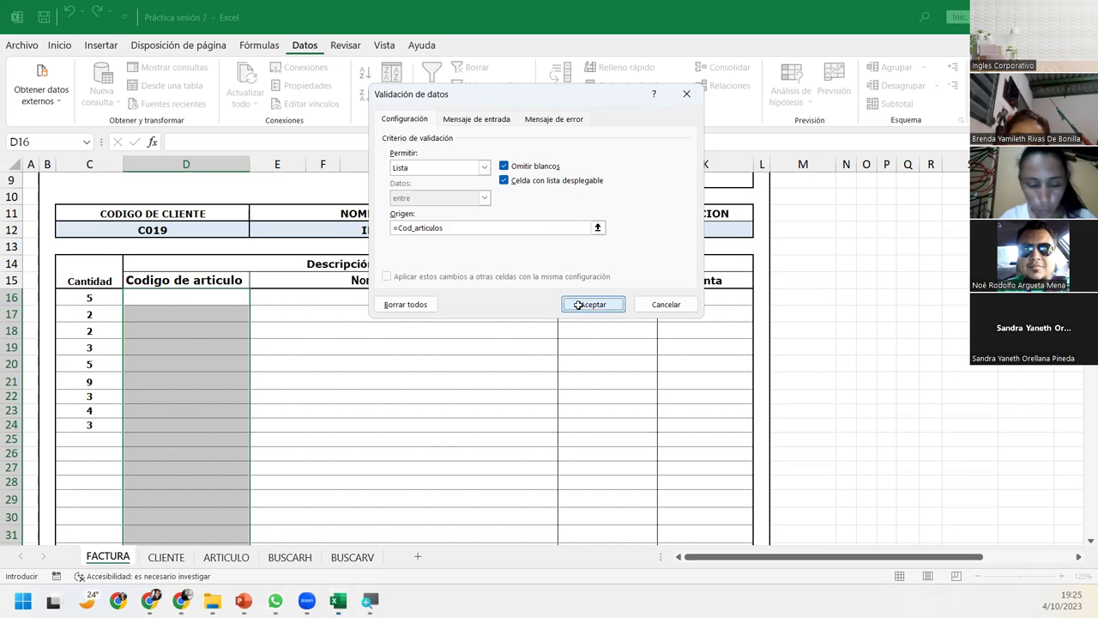
{"action": "left_click", "coordinate": [587, 305]}
{"action": "left_click", "coordinate": [257, 298]}
{"action": "left_click", "coordinate": [257, 297]}
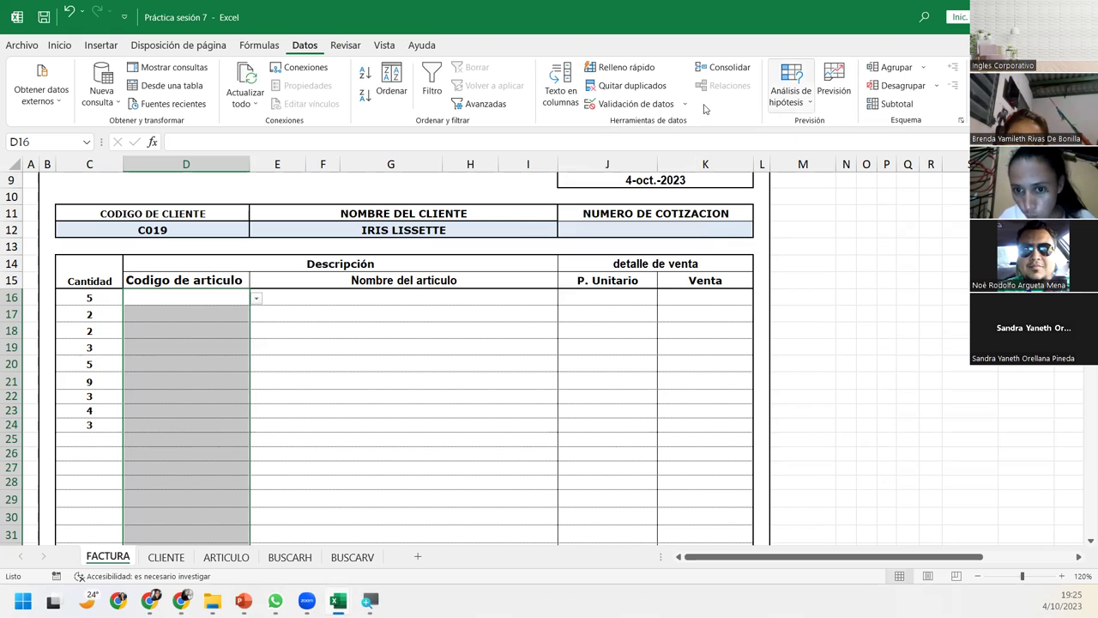
{"action": "left_click", "coordinate": [665, 112]}
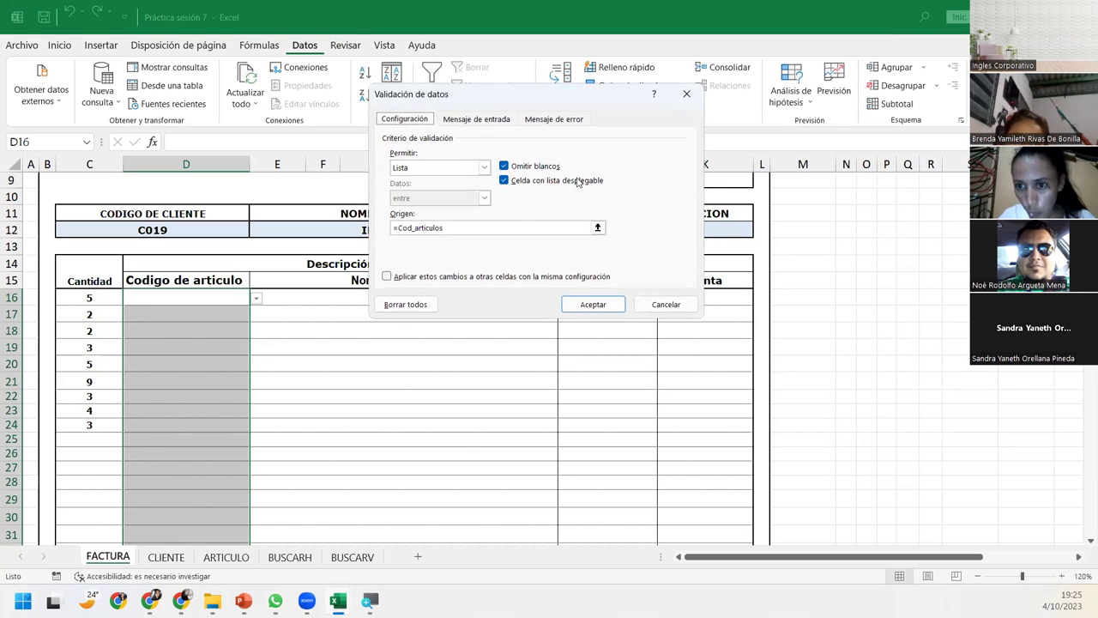
{"action": "left_click", "coordinate": [521, 228]}
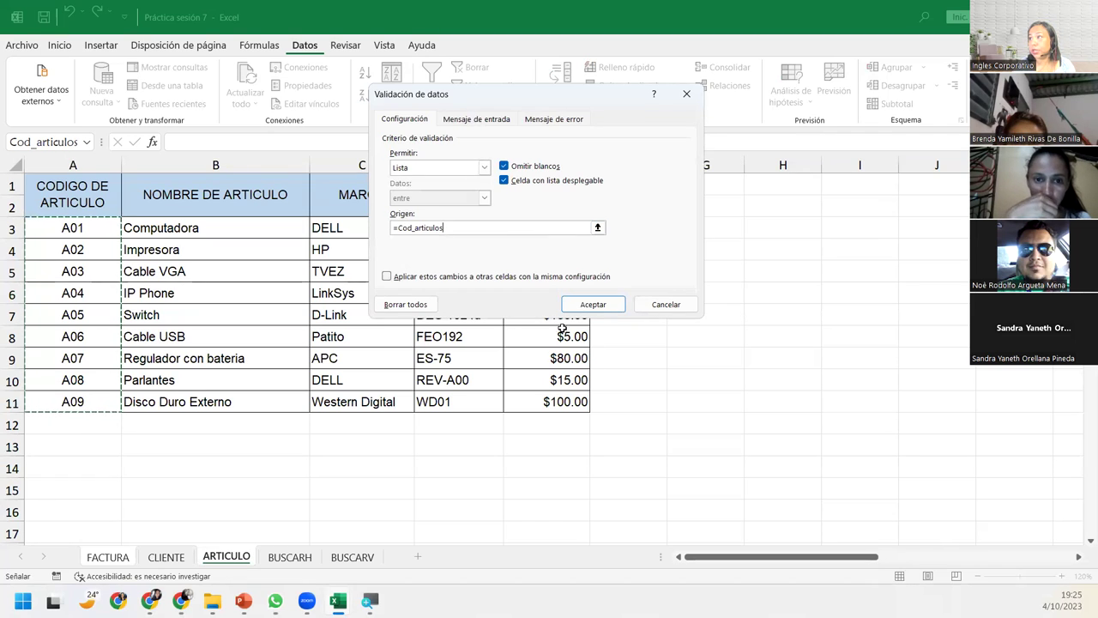
{"action": "left_click", "coordinate": [576, 303]}
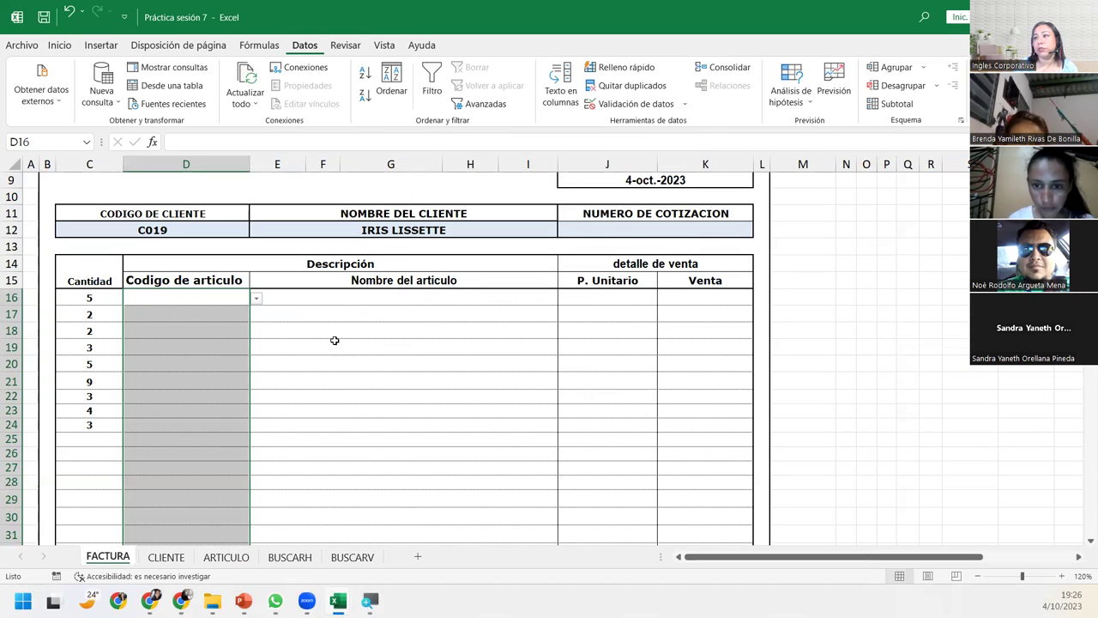
- Choose A03 in D16 and A05 in D17 from the code dropdowns, then select E16
{"action": "left_click", "coordinate": [256, 299]}
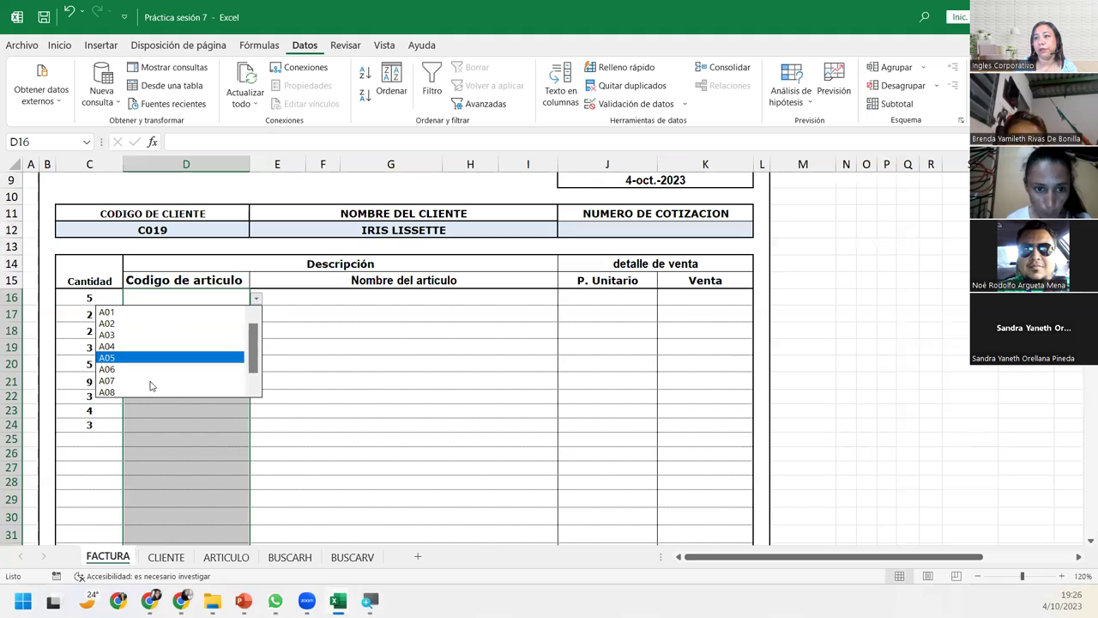
{"action": "left_click", "coordinate": [155, 335]}
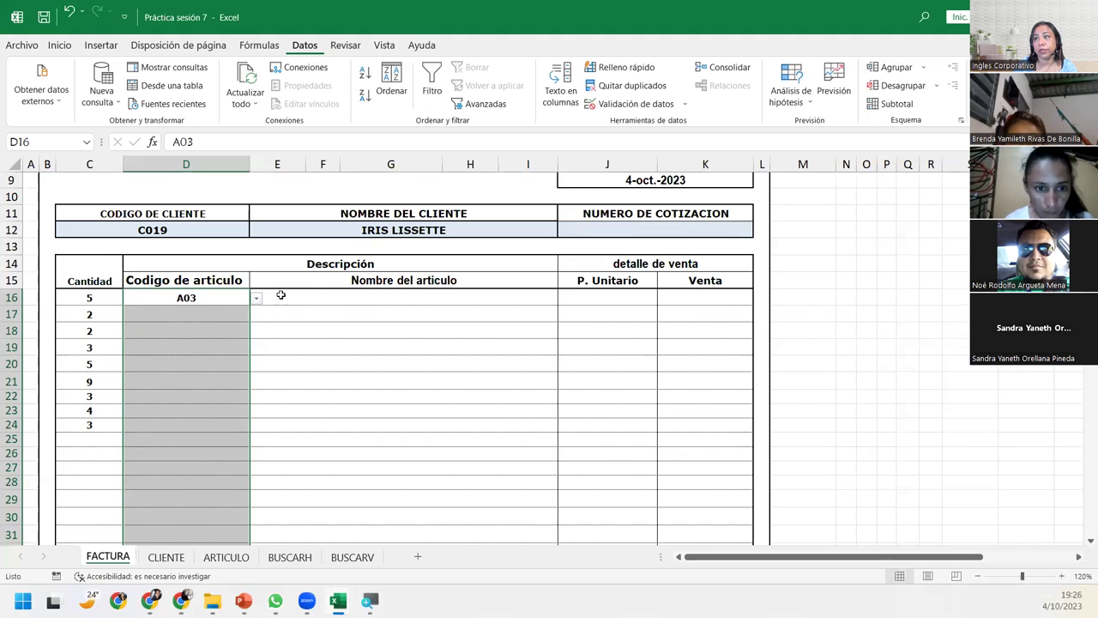
{"action": "left_click", "coordinate": [234, 313]}
{"action": "left_click", "coordinate": [256, 316]}
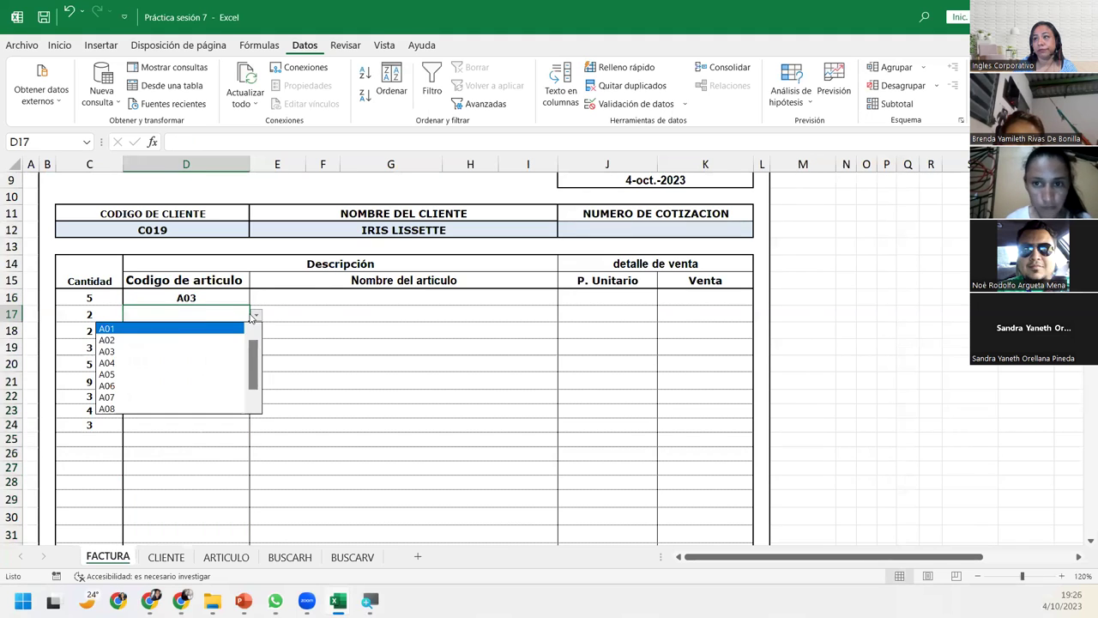
{"action": "left_click", "coordinate": [165, 371]}
{"action": "left_click", "coordinate": [304, 286]}
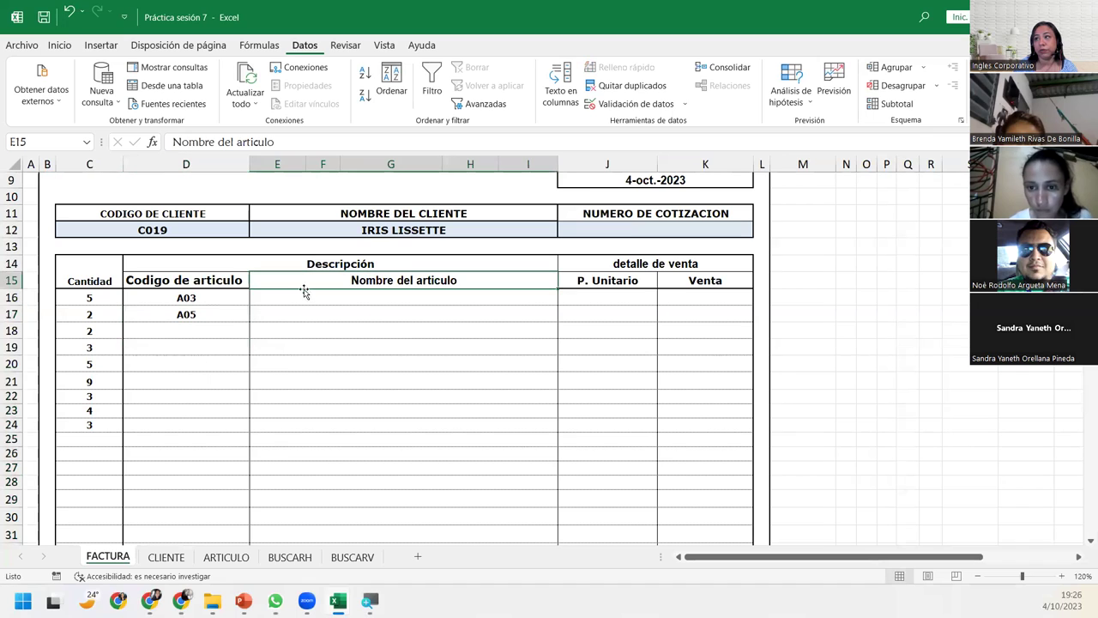
{"action": "left_click", "coordinate": [300, 297]}
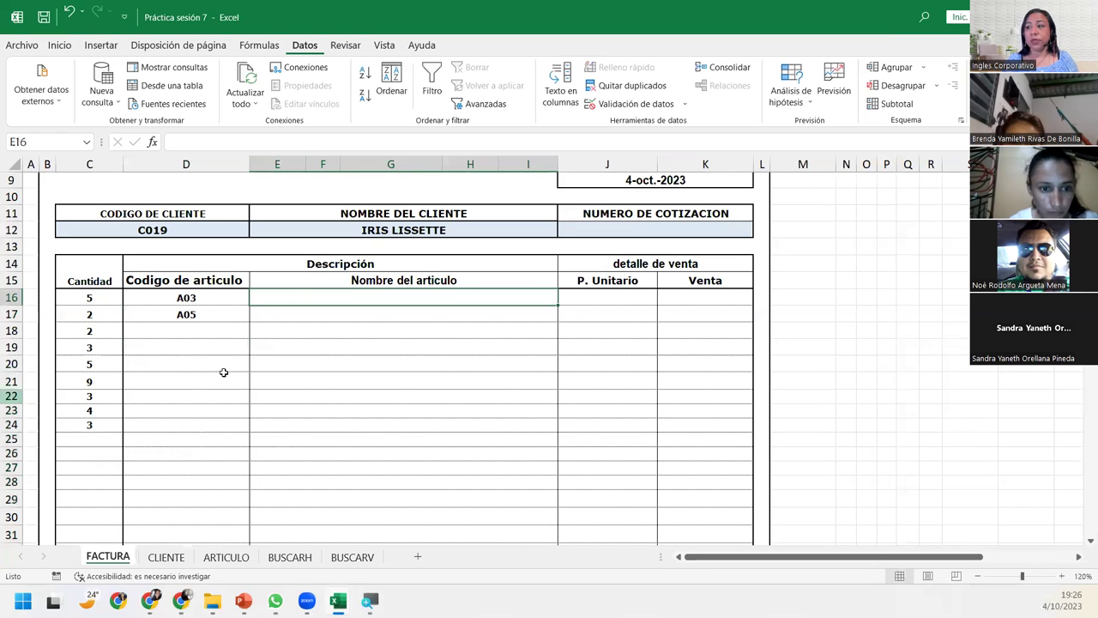
{"action": "left_click", "coordinate": [226, 557]}
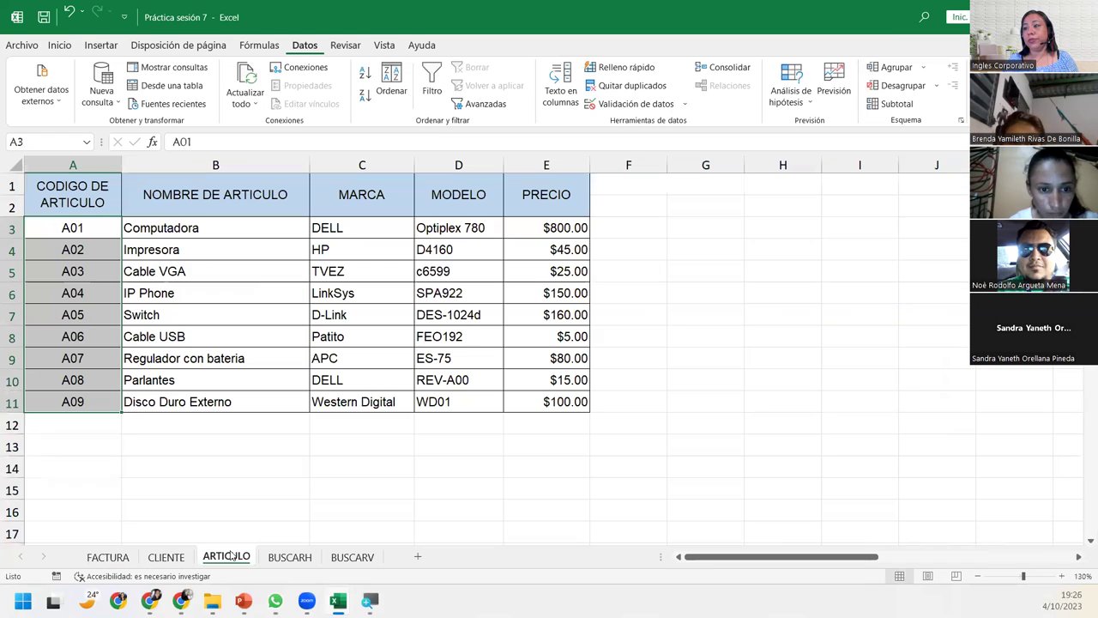
{"action": "left_click", "coordinate": [183, 224]}
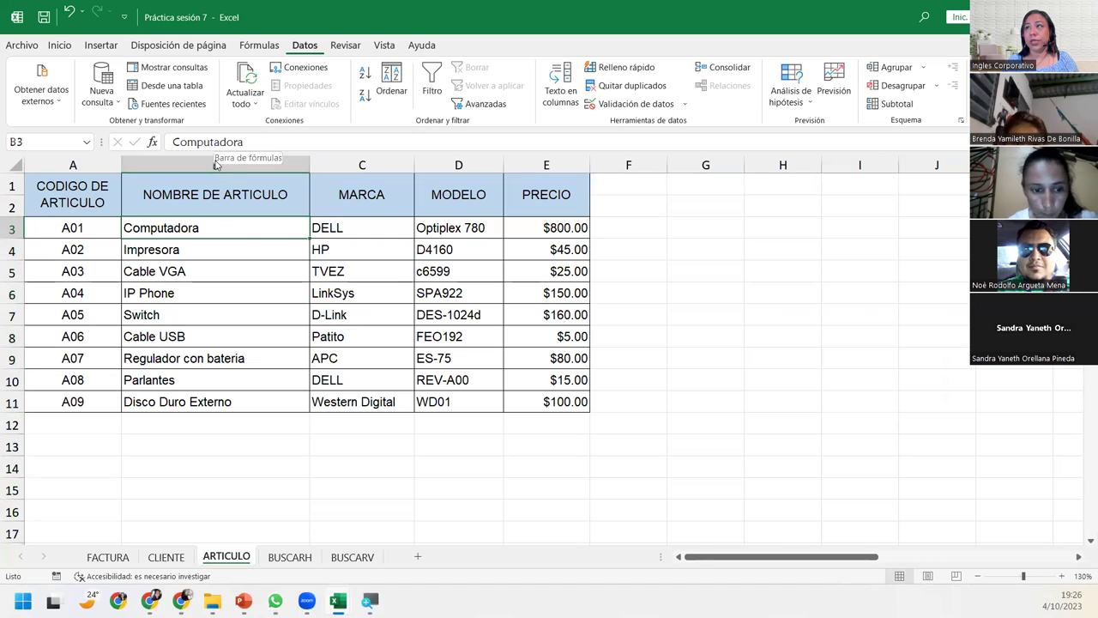
{"action": "left_click", "coordinate": [215, 164]}
{"action": "left_click", "coordinate": [361, 163]}
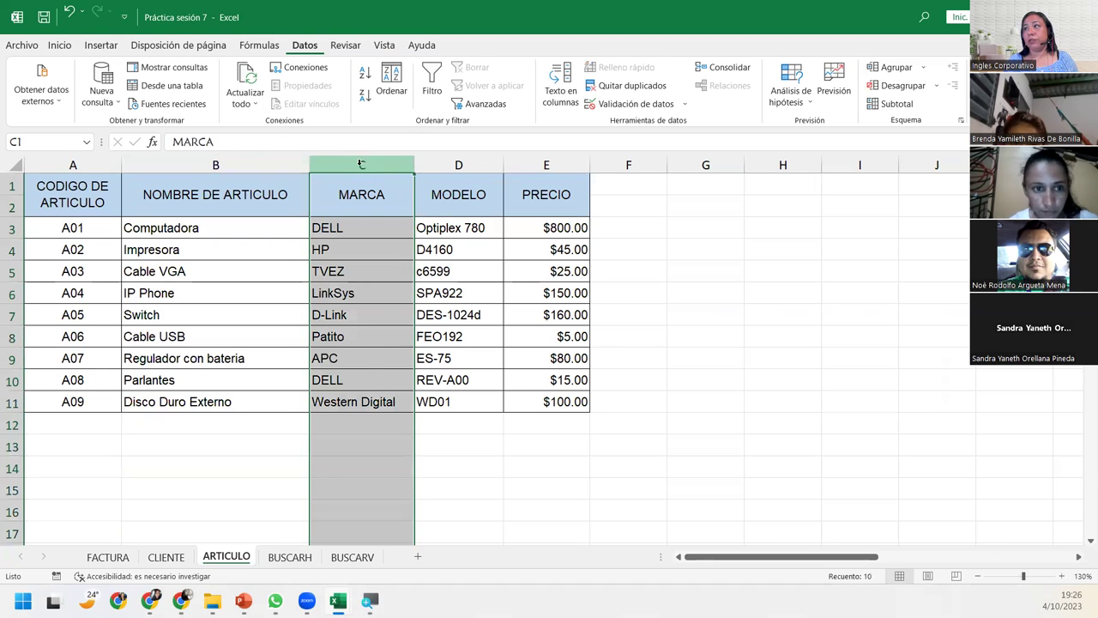
{"action": "left_click", "coordinate": [447, 163]}
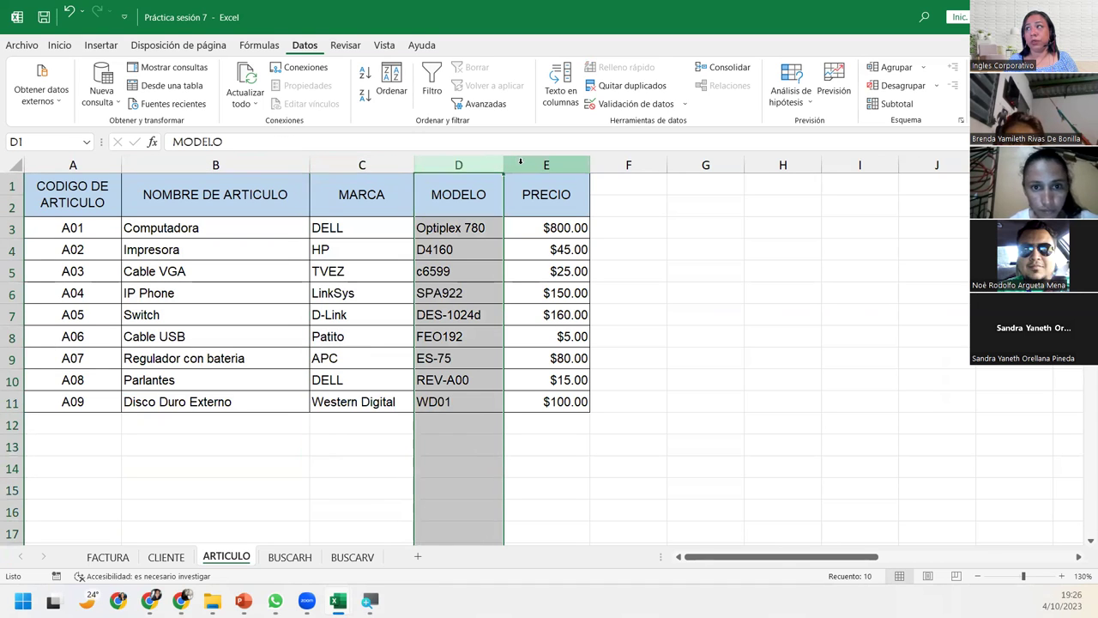
{"action": "left_click", "coordinate": [519, 161]}
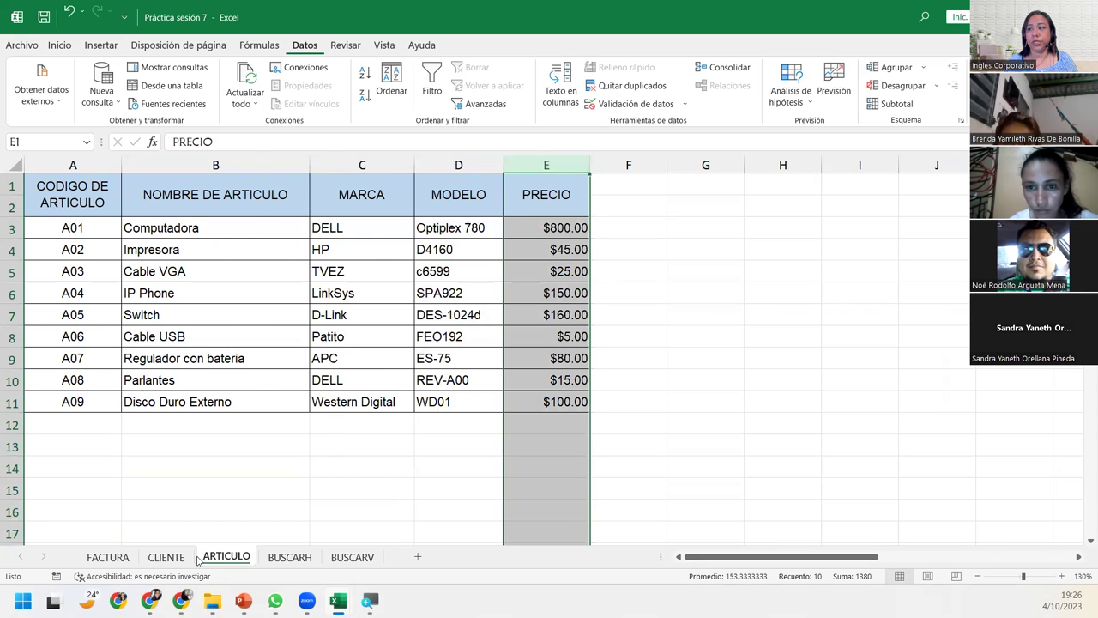
{"action": "left_click", "coordinate": [165, 557]}
{"action": "left_click", "coordinate": [116, 562]}
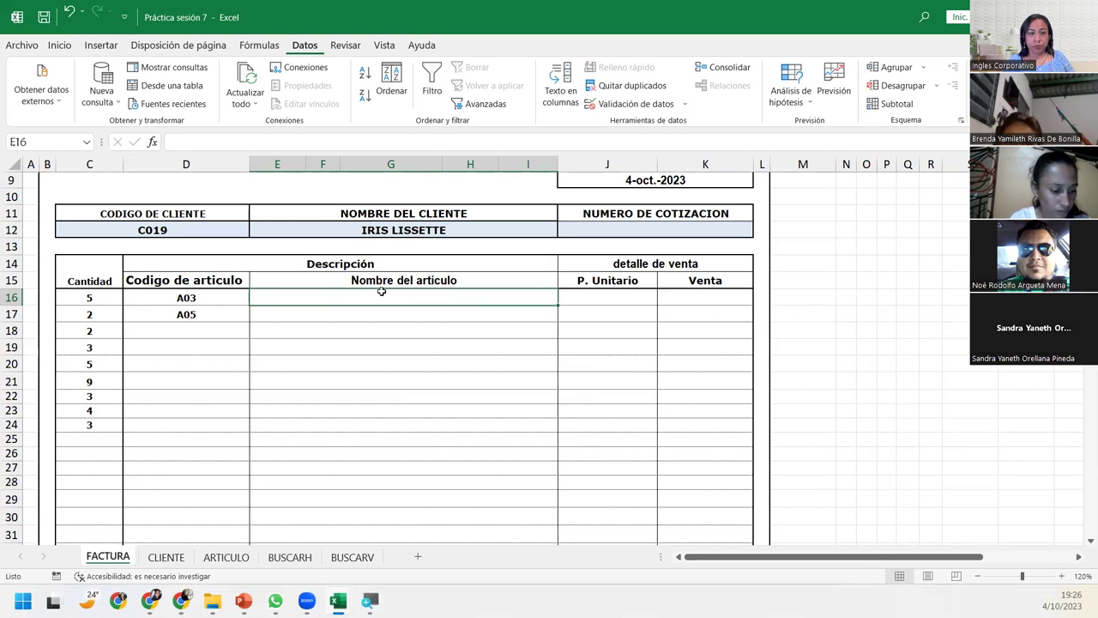
- Enter =BUSCARV(D16;T_Articulos;2;0) in E16 to look up the article name
{"action": "type", "text": "=buscar"}
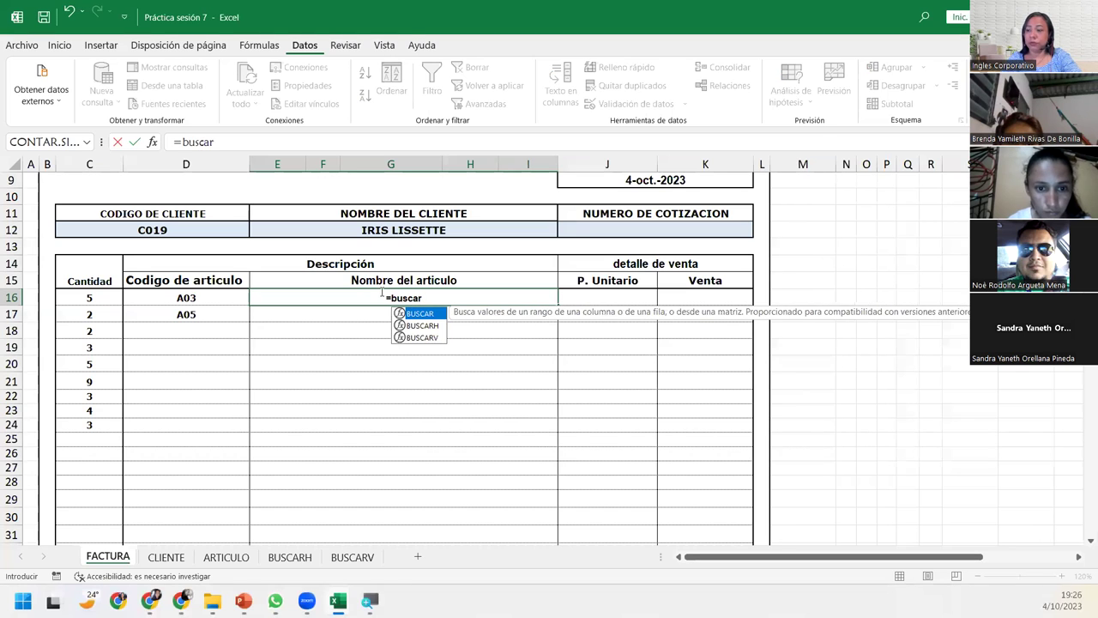
{"action": "key", "text": "Down"}
{"action": "key", "text": "Down"}
{"action": "key", "text": "Tab"}
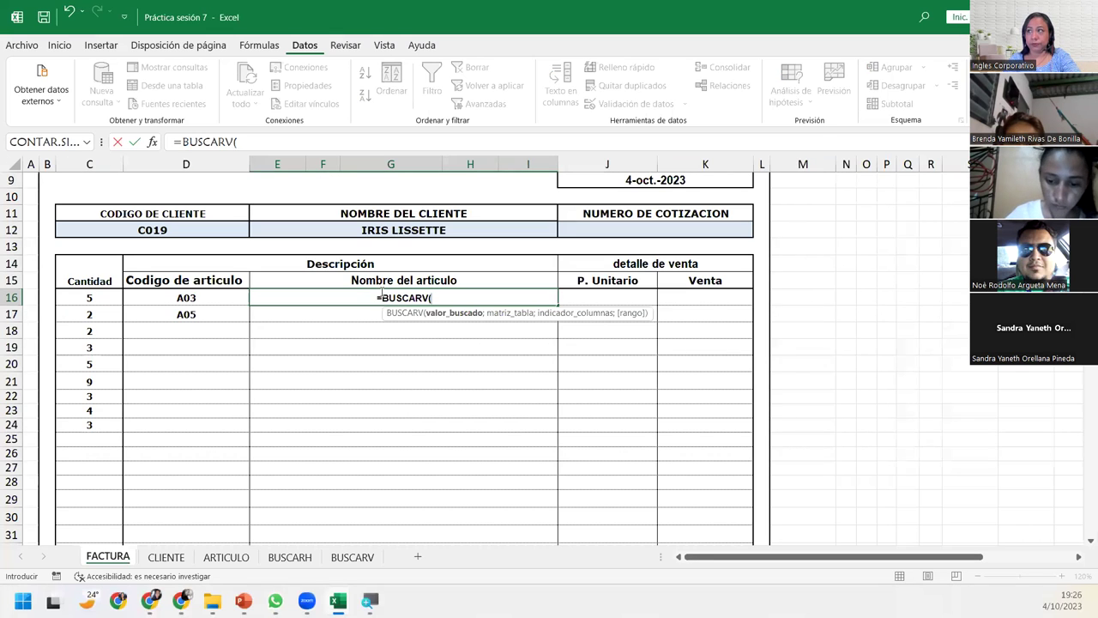
{"action": "left_click", "coordinate": [217, 297]}
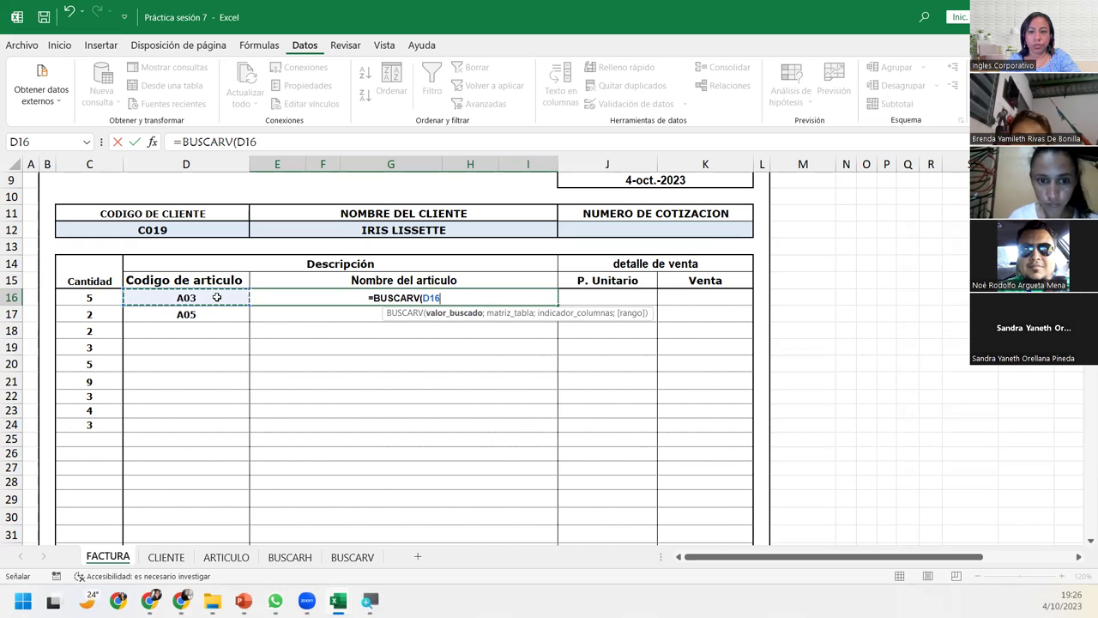
{"action": "type", "text": ";"}
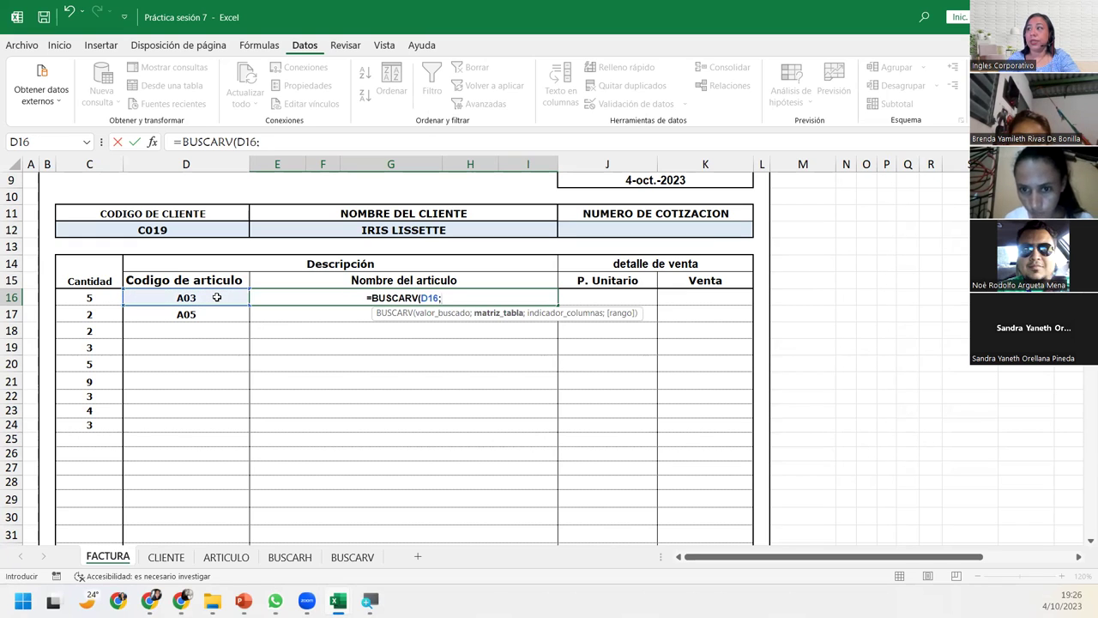
{"action": "type", "text": "T"}
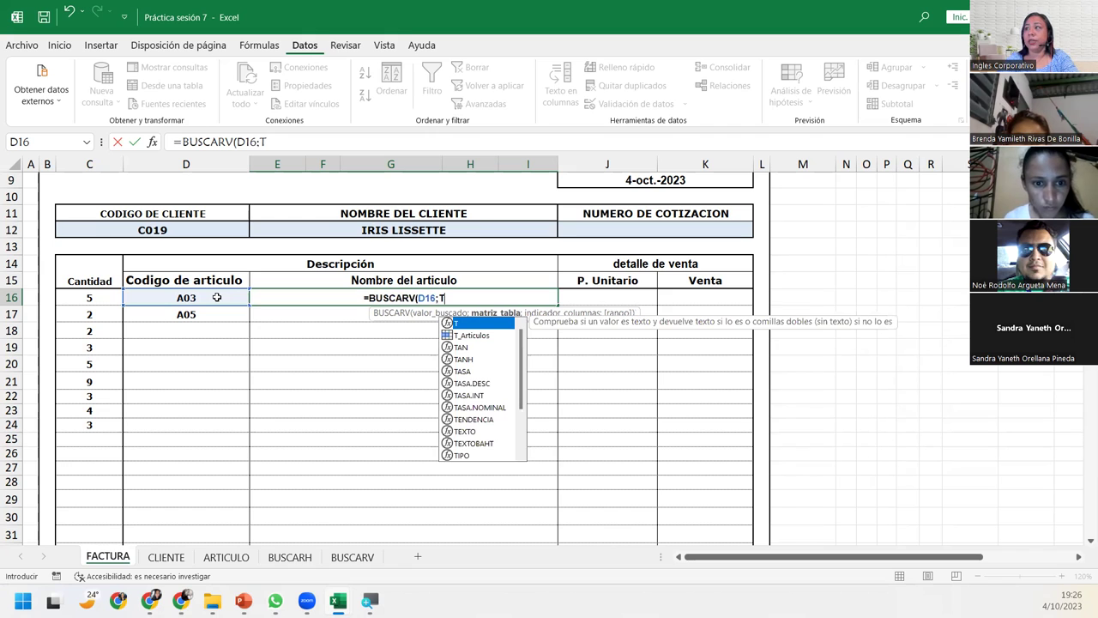
{"action": "key", "text": "Down"}
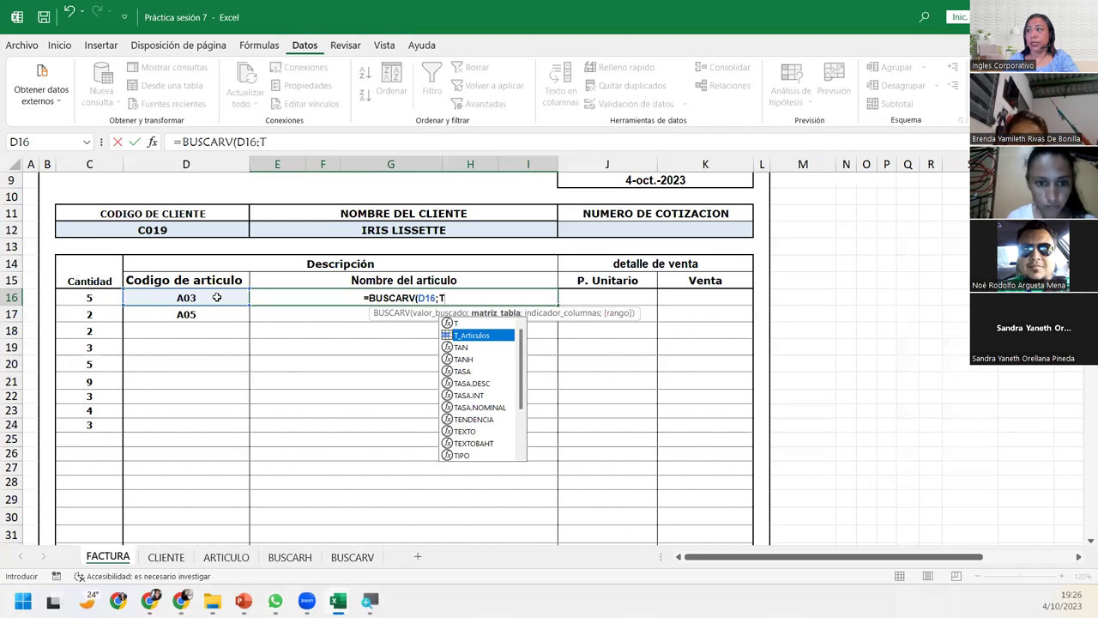
{"action": "key", "text": "Tab"}
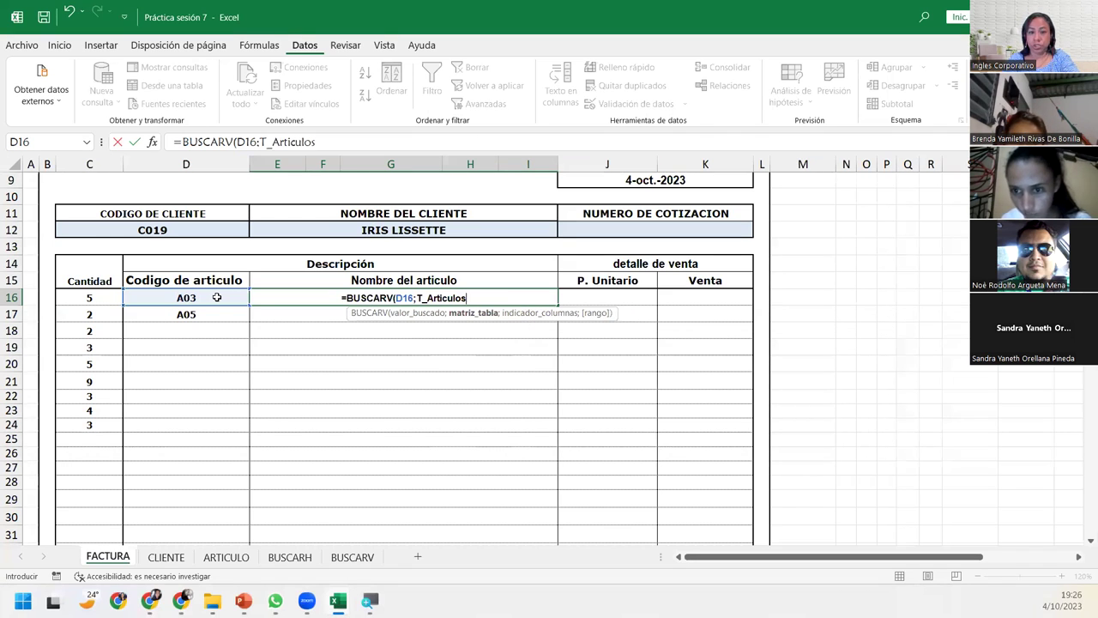
{"action": "type", "text": ";"}
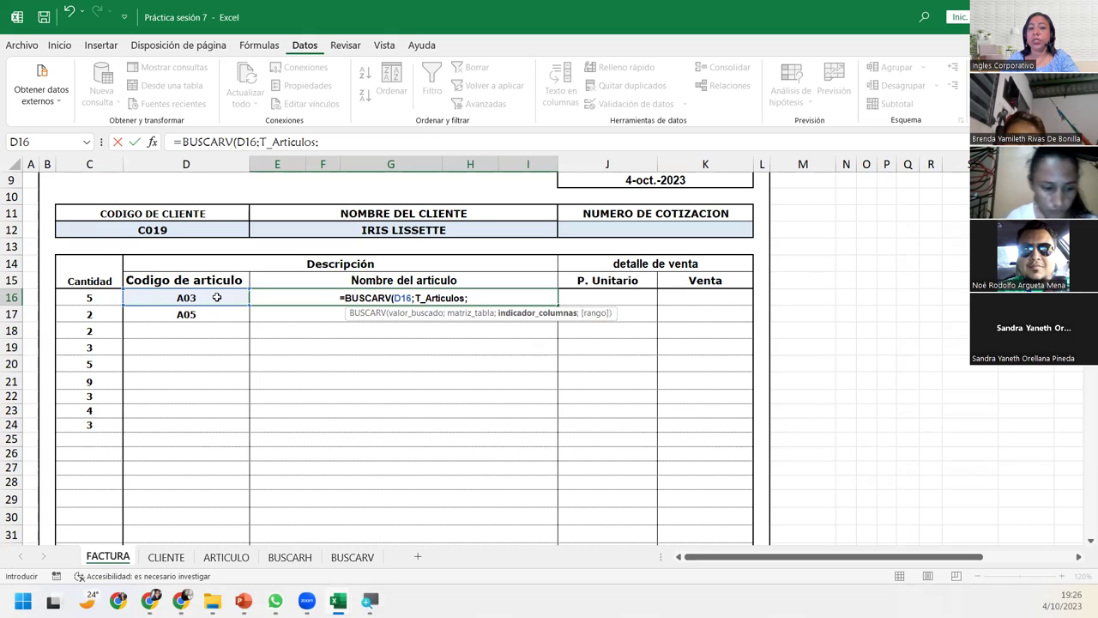
{"action": "type", "text": "2"}
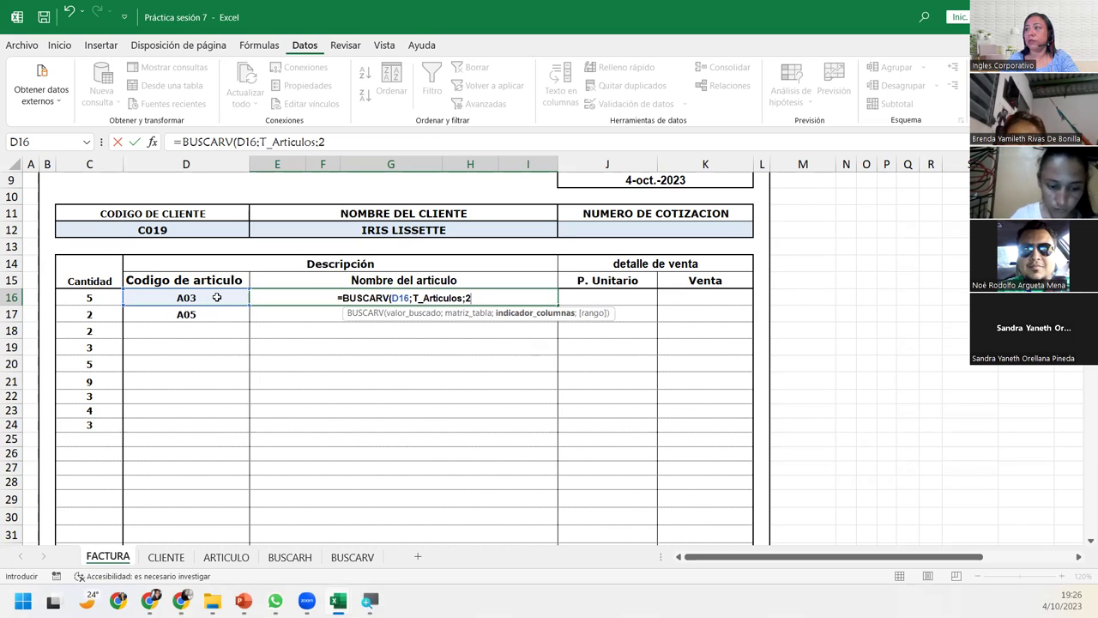
{"action": "type", "text": ";0)"}
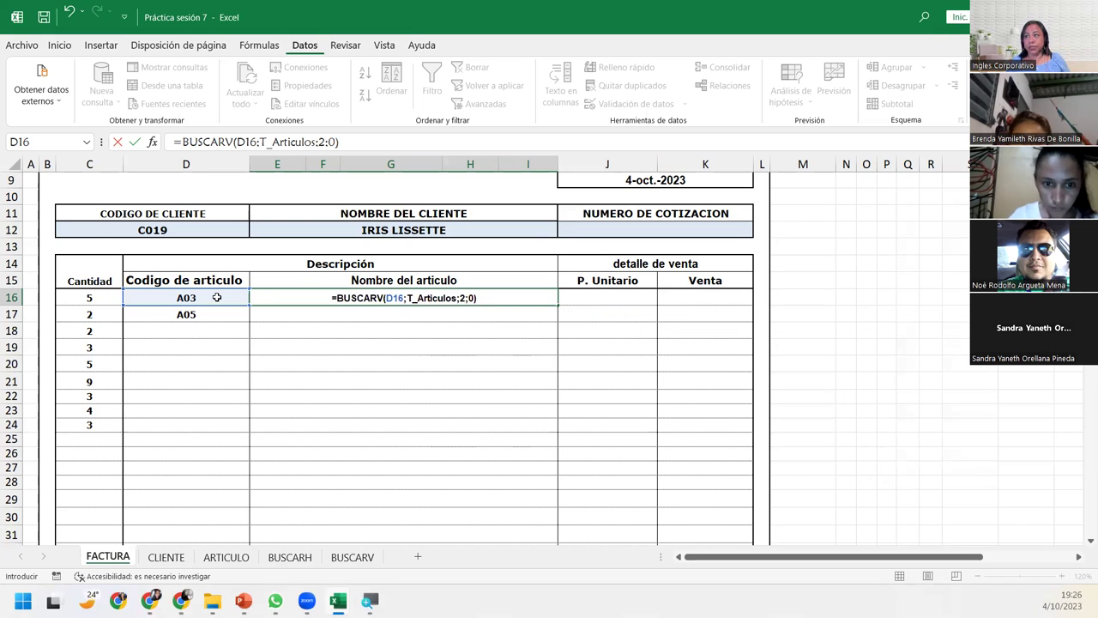
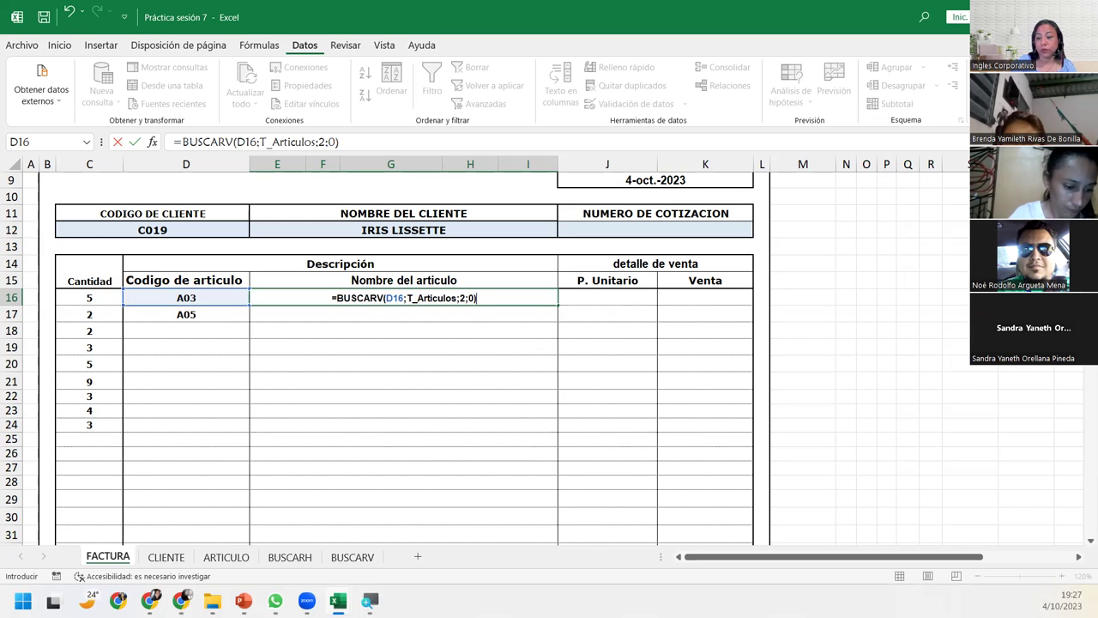
- Confirm the E16 item-name lookup and set D16's article code to A07
{"action": "key", "text": "Return"}
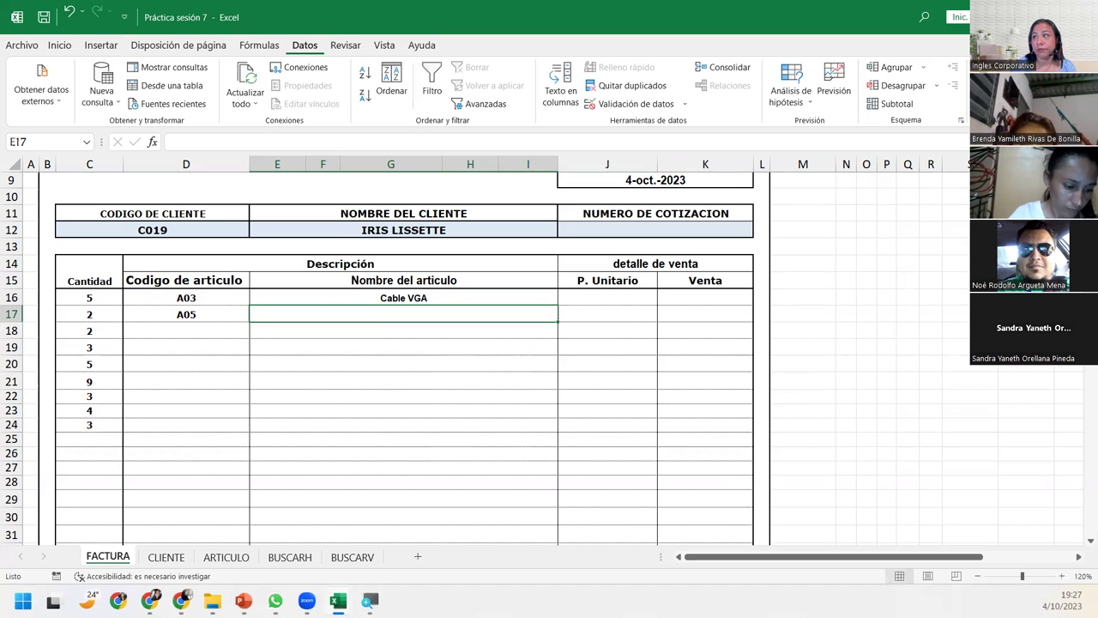
{"action": "left_click", "coordinate": [227, 296]}
{"action": "left_click", "coordinate": [256, 297]}
{"action": "left_click", "coordinate": [142, 369]}
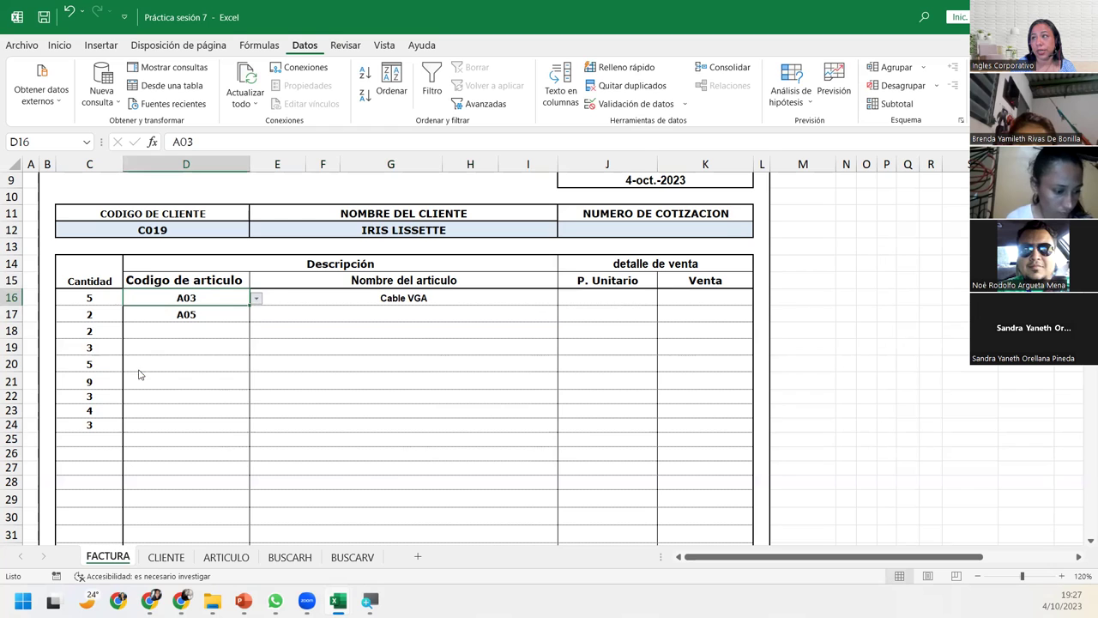
- Check that E16 and the ARTICULO sheet both show A07 as Regulador con bateria
{"action": "left_click", "coordinate": [476, 295]}
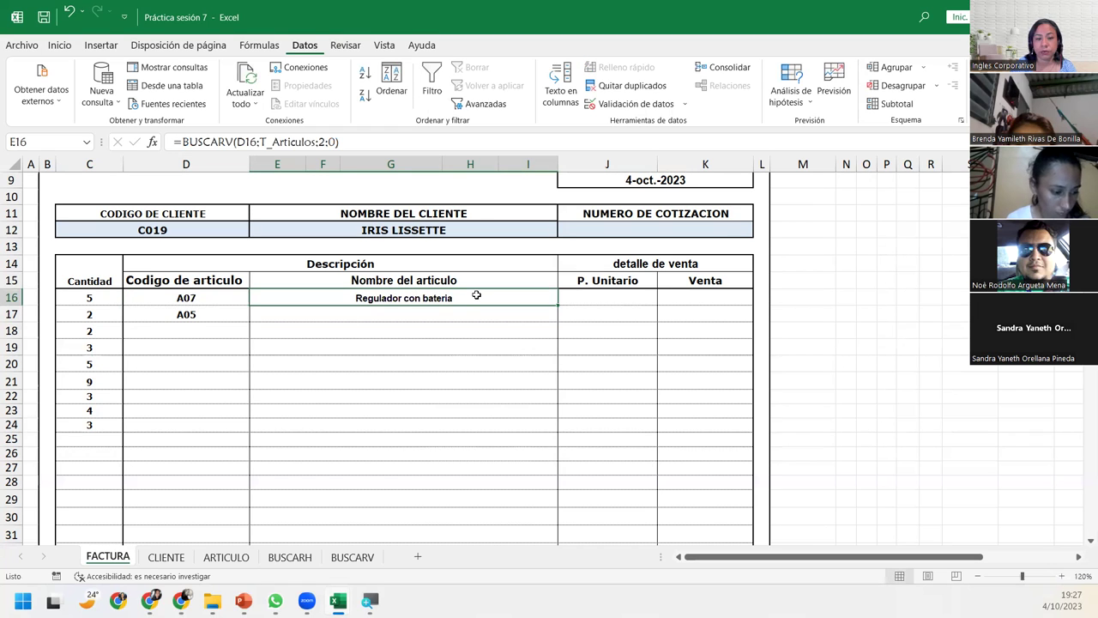
{"action": "left_click", "coordinate": [226, 556]}
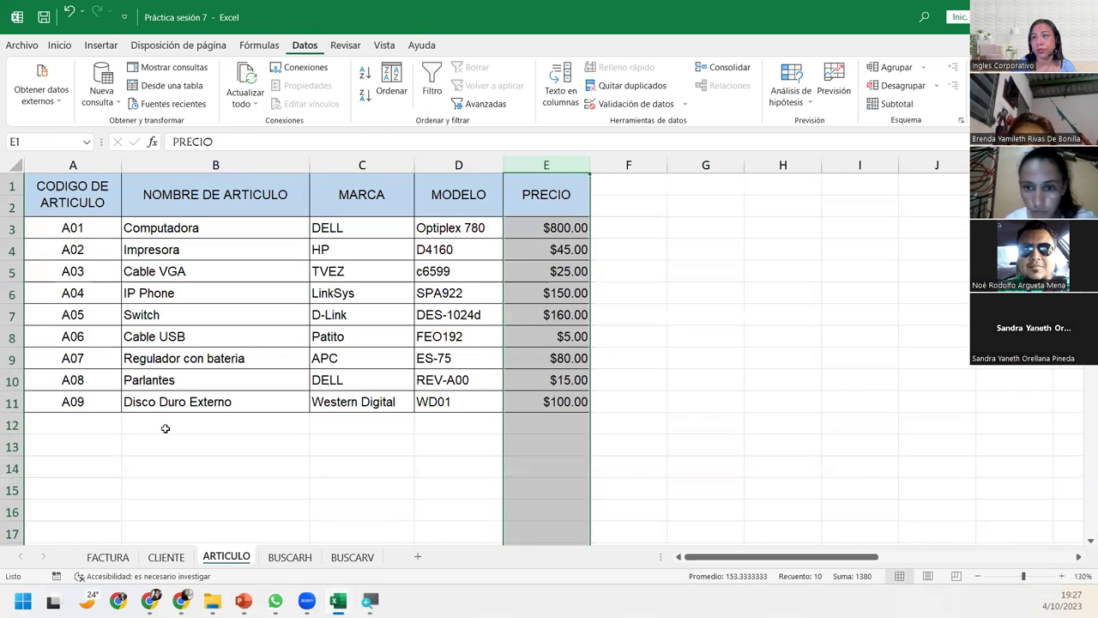
{"action": "left_click_drag", "start_coordinate": [38, 361], "coordinate": [182, 356]}
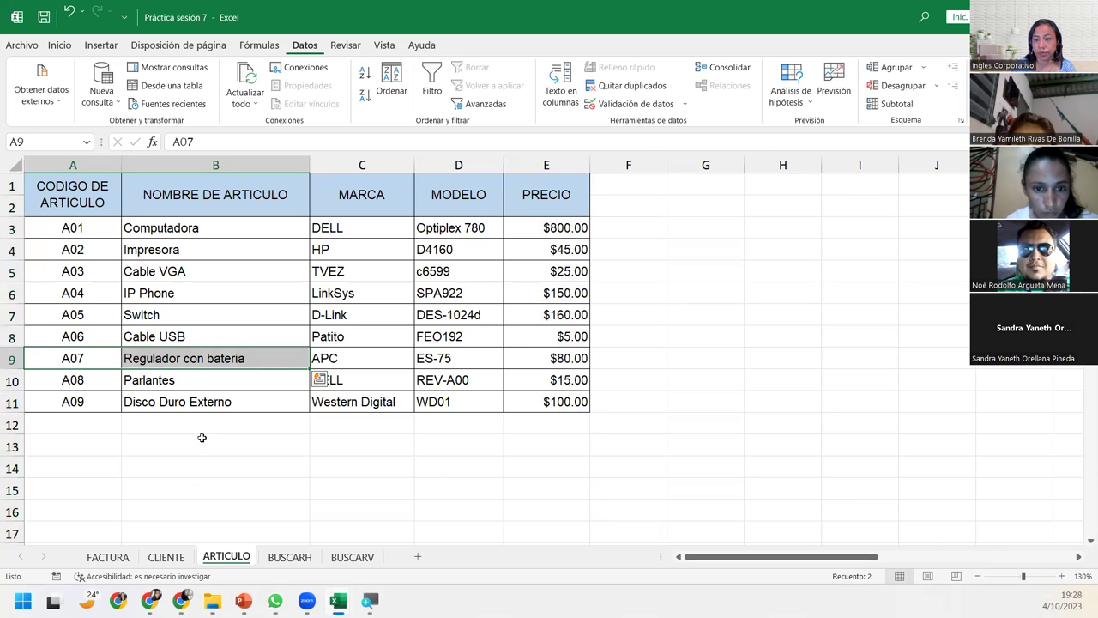
{"action": "left_click", "coordinate": [120, 558]}
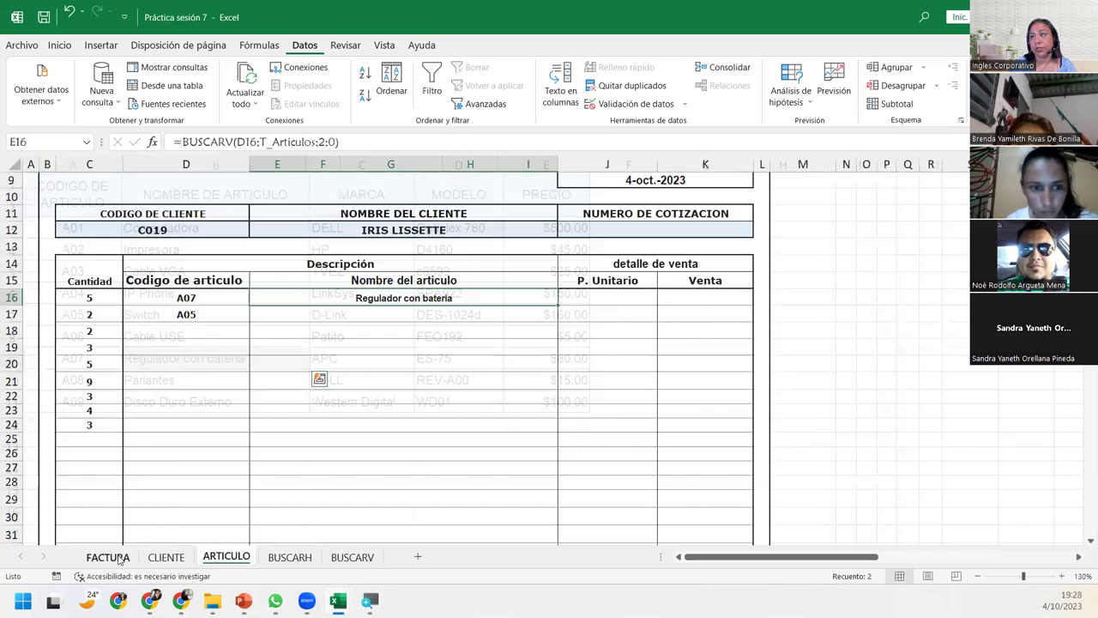
- Recheck E16's BUSCARV lookup on T_Articulos and fill it down to row 38
{"action": "double_click", "coordinate": [418, 297]}
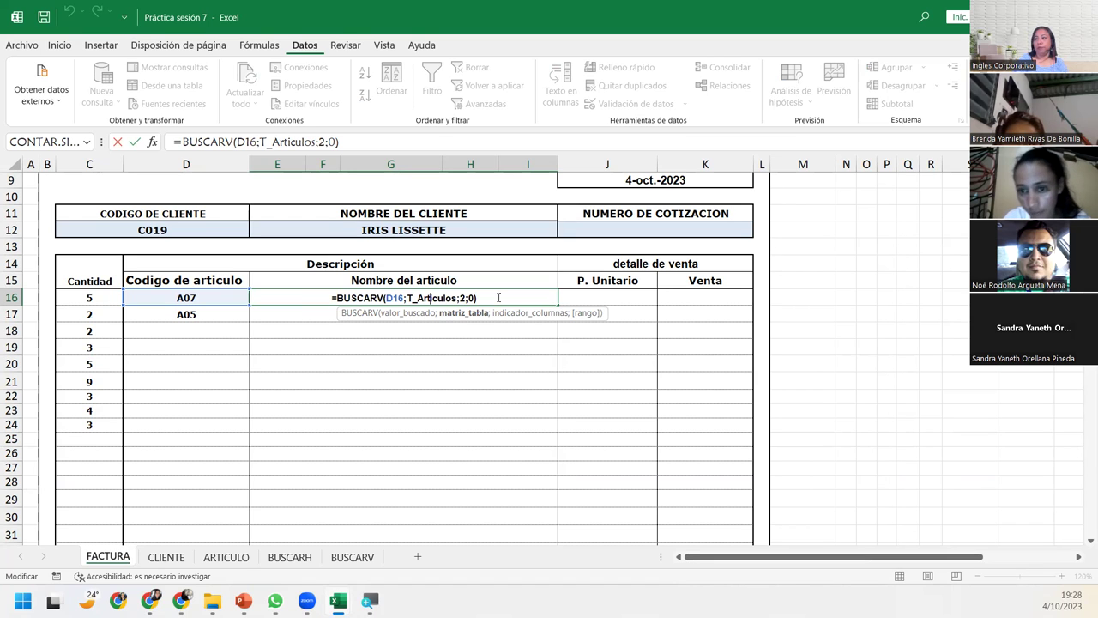
{"action": "key", "text": "Return"}
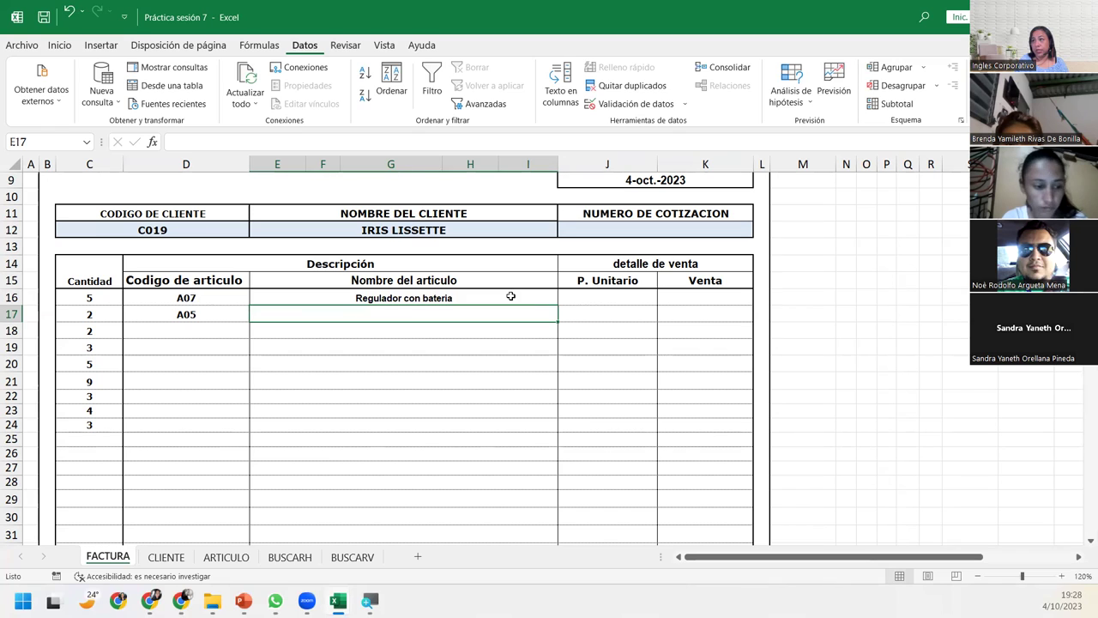
{"action": "double_click", "coordinate": [510, 296]}
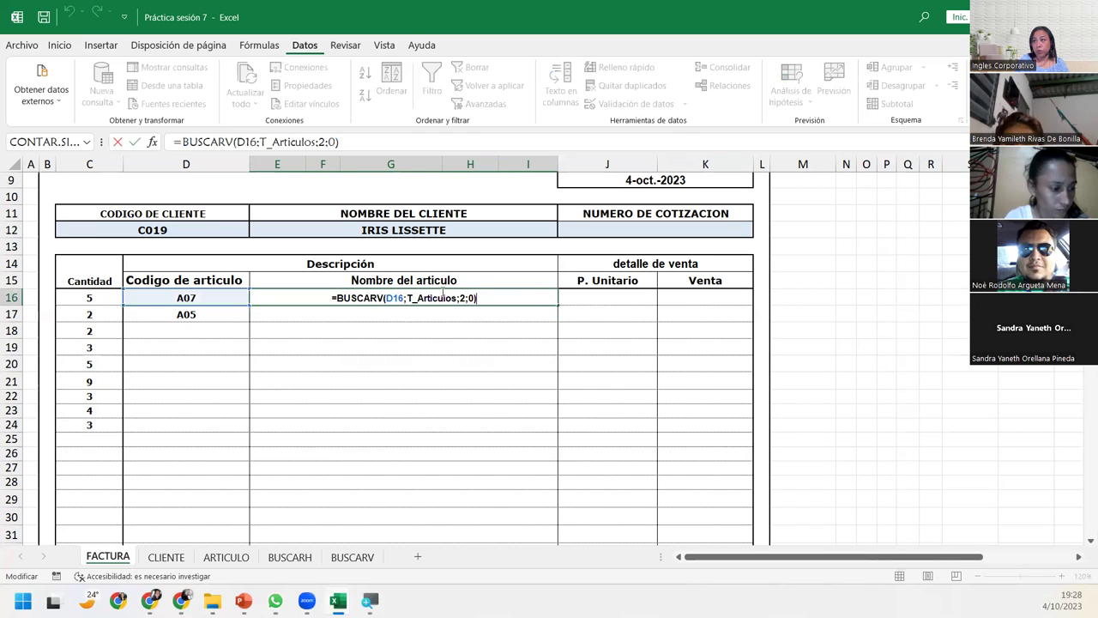
{"action": "left_click", "coordinate": [426, 296]}
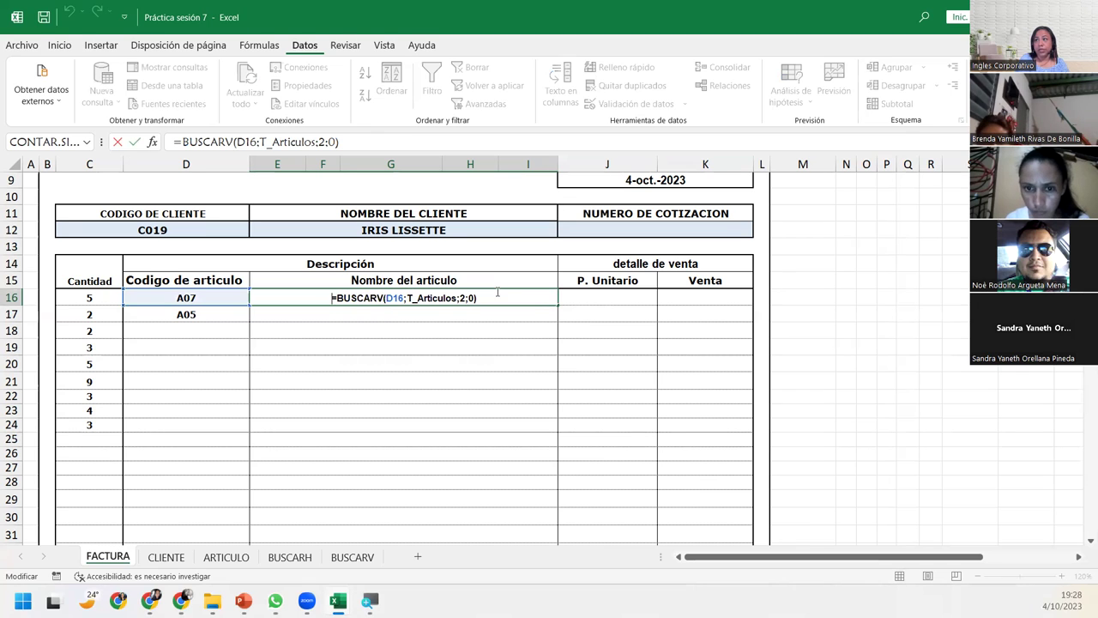
{"action": "key", "text": "Return"}
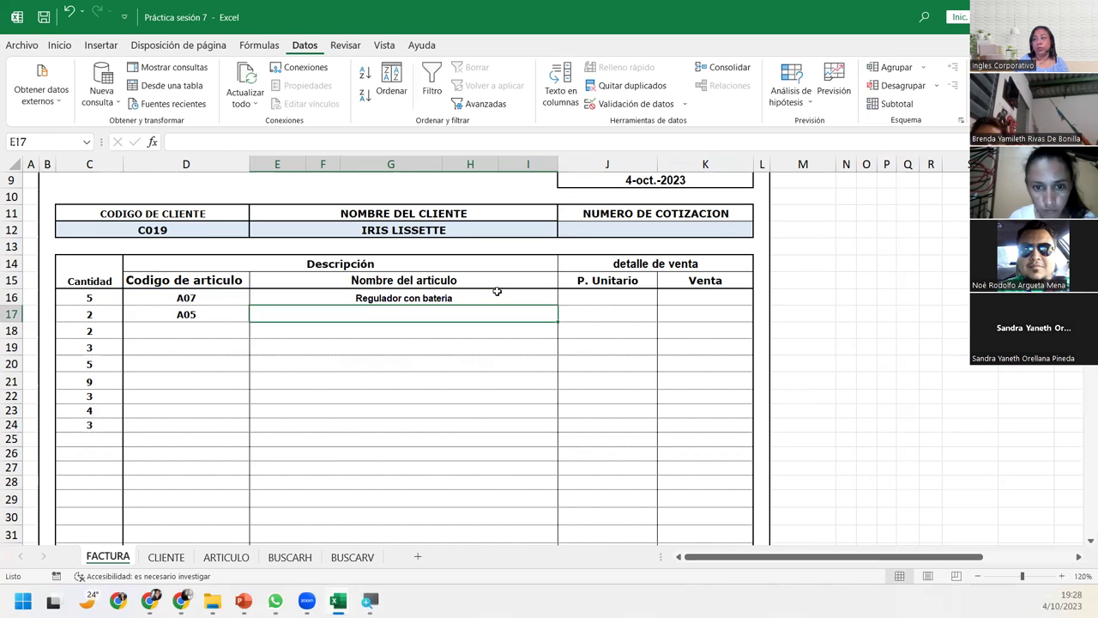
{"action": "left_click", "coordinate": [497, 294]}
{"action": "mouse_move", "coordinate": [558, 306]}
{"action": "left_mouse_down"}
{"action": "mouse_move", "coordinate": [568, 511]}
{"action": "mouse_move", "coordinate": [539, 499]}
{"action": "left_mouse_up"}
- Inspect E18's #N/D result, then reopen E16's BUSCARV formula for editing
{"action": "scroll", "coordinate": [486, 386], "scroll_direction": "up", "scroll_amount": 3}
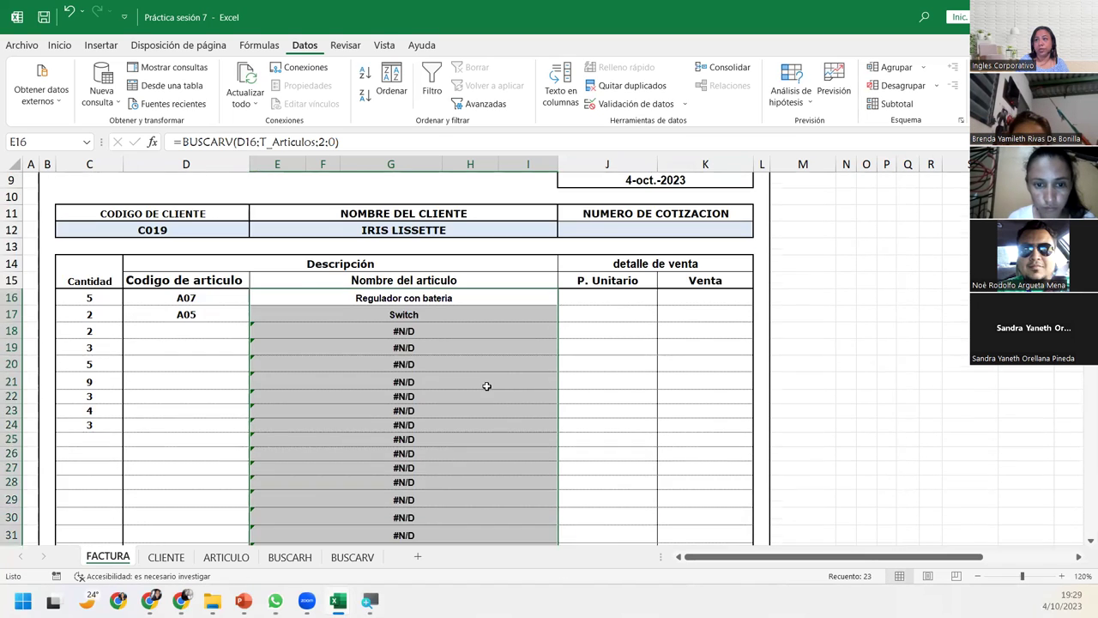
{"action": "scroll", "coordinate": [472, 384], "scroll_direction": "up", "scroll_amount": 1}
{"action": "left_click", "coordinate": [431, 378]}
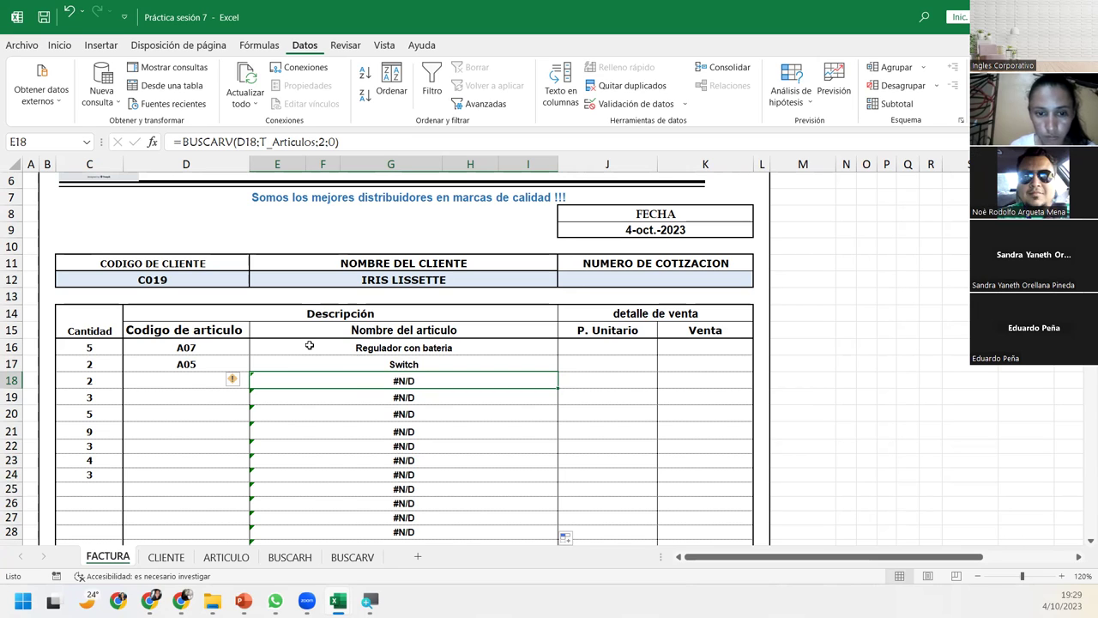
{"action": "double_click", "coordinate": [309, 345]}
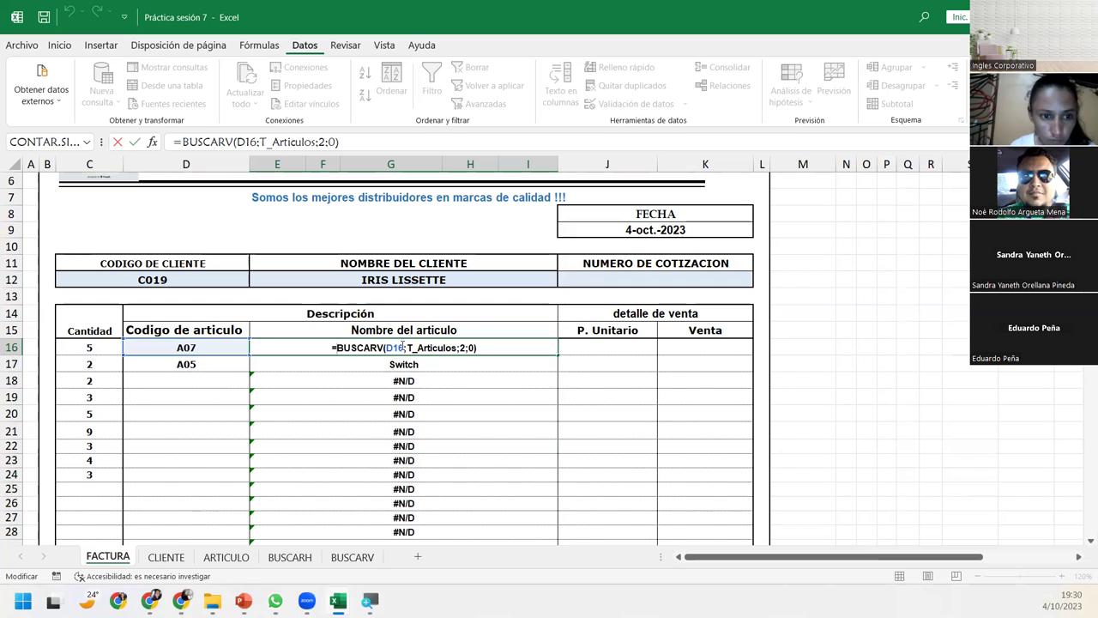
- Change E16 to =SI.ERROR(BUSCARV(D16;T_Articulos;2;0);" ")
{"action": "type", "text": "si.error"}
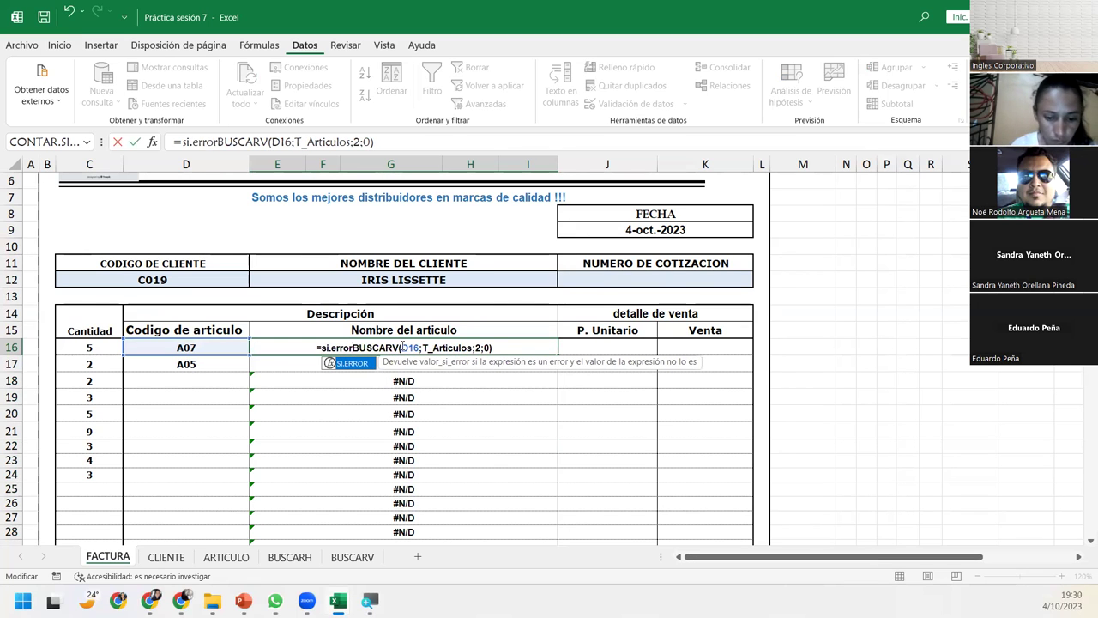
{"action": "key", "text": "Tab"}
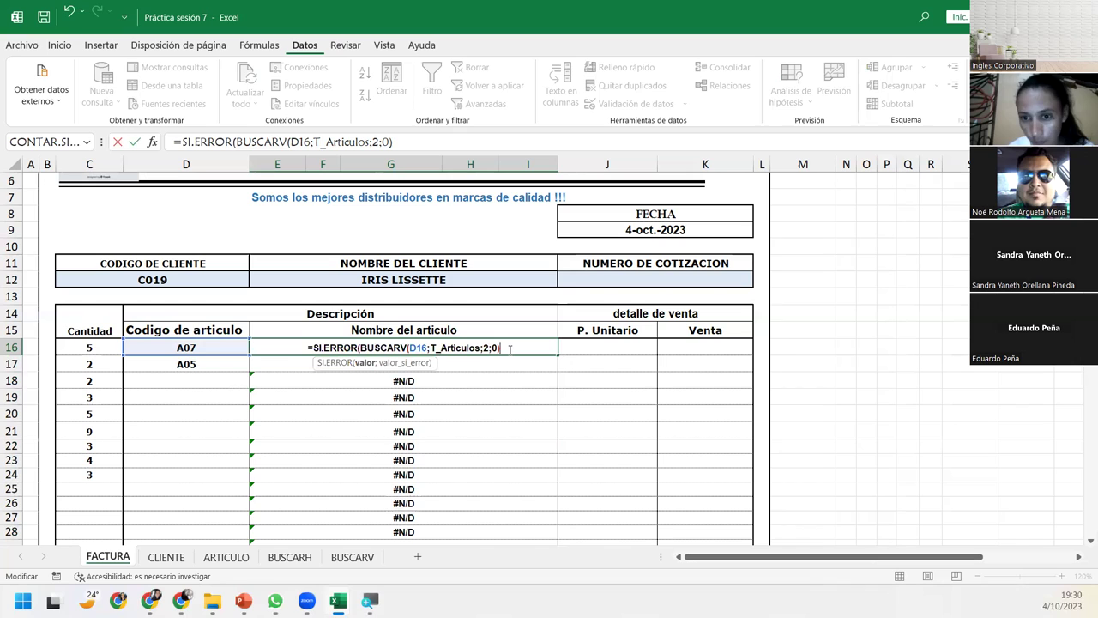
{"action": "type", "text": ";"}
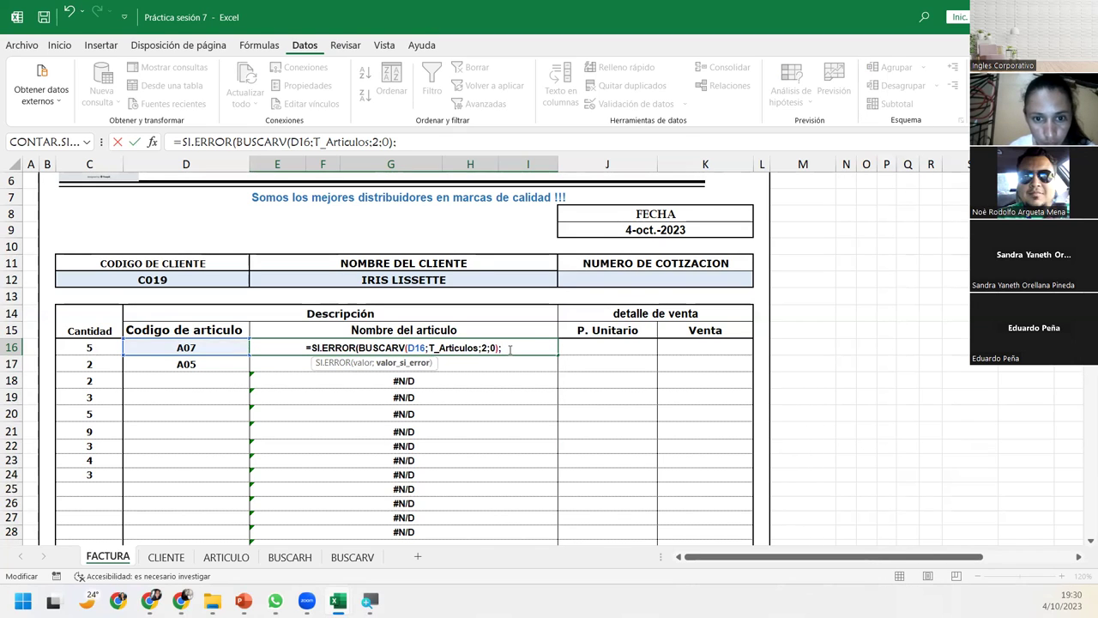
{"action": "type", "text": "\""}
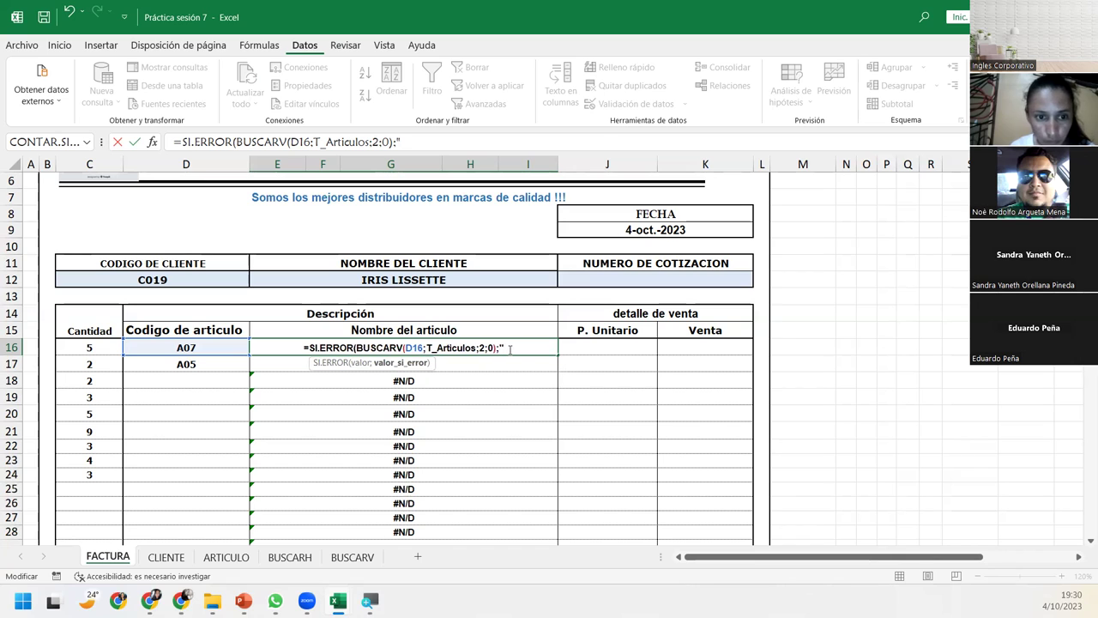
{"action": "type", "text": " \""}
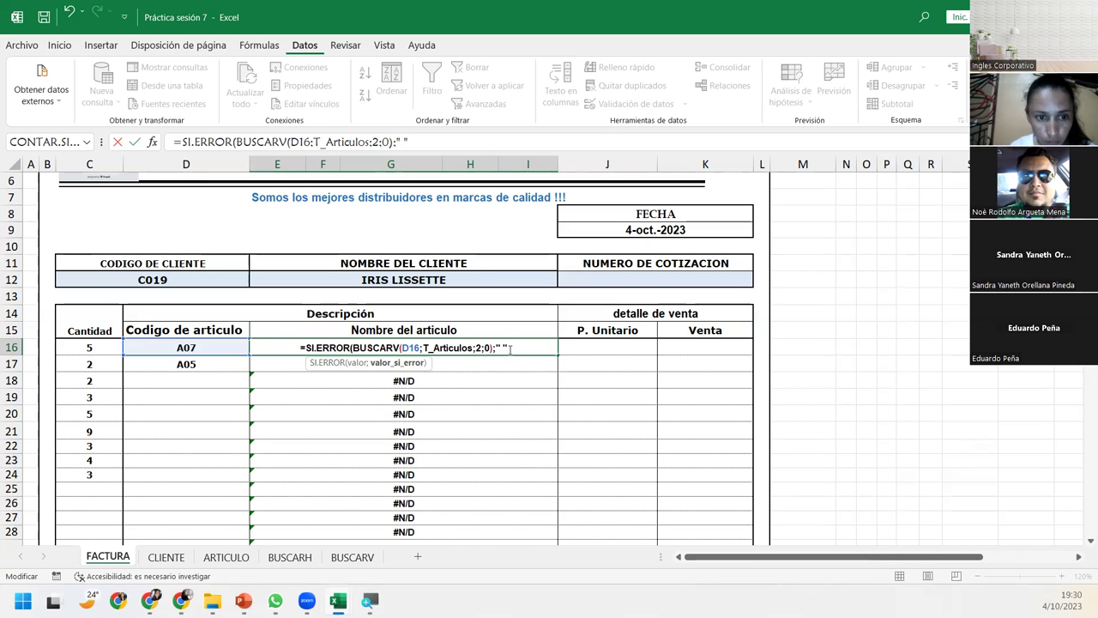
{"action": "type", "text": ")"}
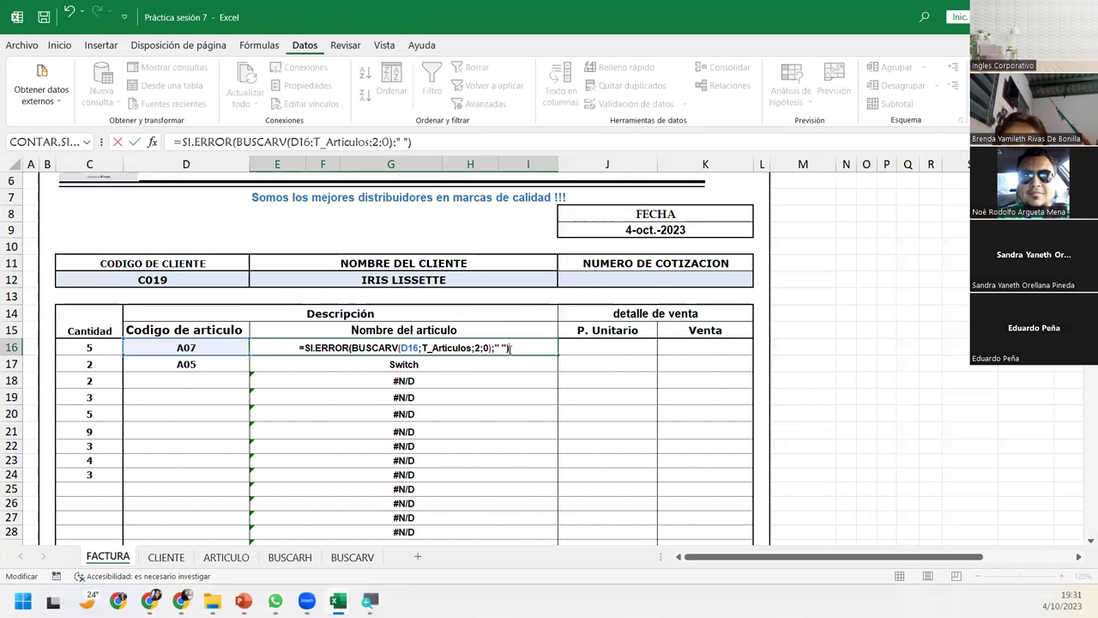
{"action": "key", "text": "Return"}
- Fill the SI.ERROR lookup from E16 down to row 38 and spot-check E19 to E30
{"action": "left_click", "coordinate": [510, 349]}
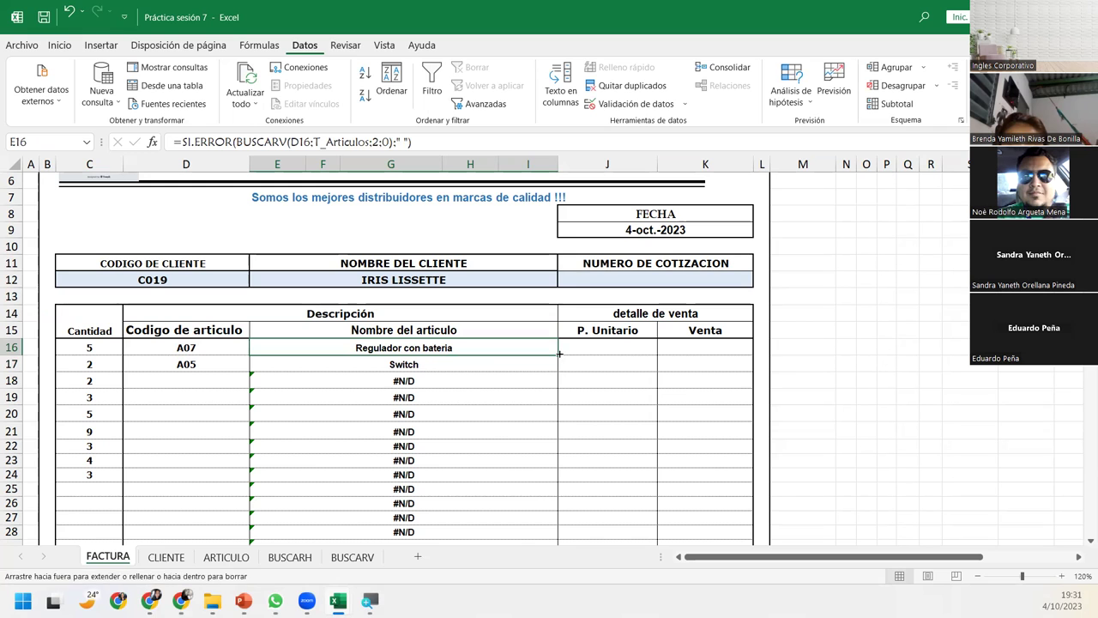
{"action": "left_click_drag", "start_coordinate": [556, 356], "coordinate": [556, 491]}
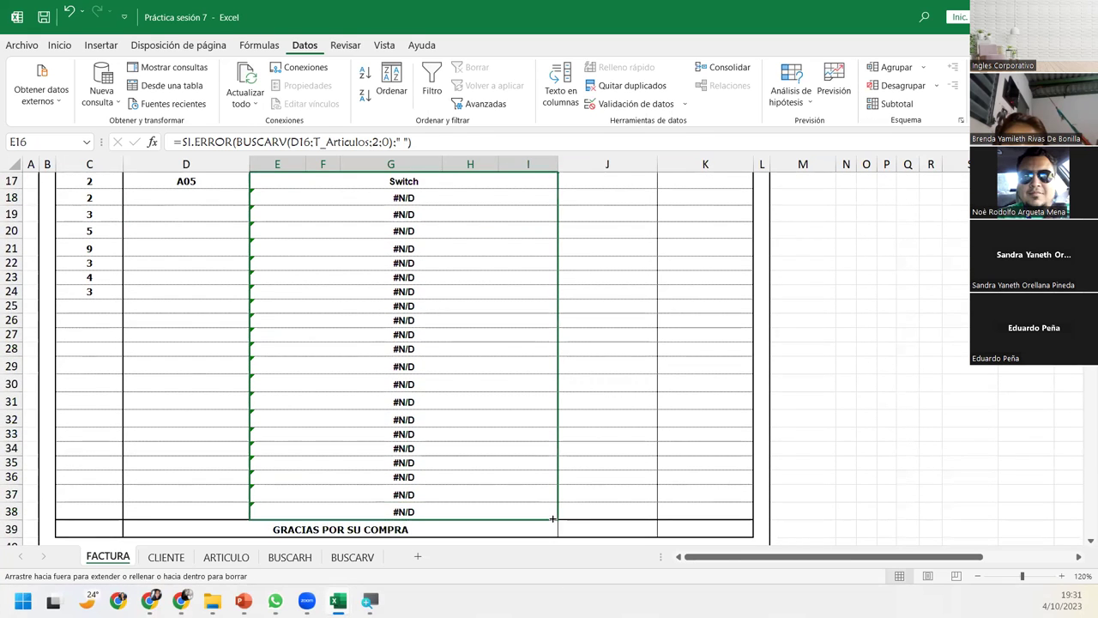
{"action": "left_click_drag", "start_coordinate": [556, 491], "coordinate": [556, 519]}
{"action": "left_click", "coordinate": [463, 387]}
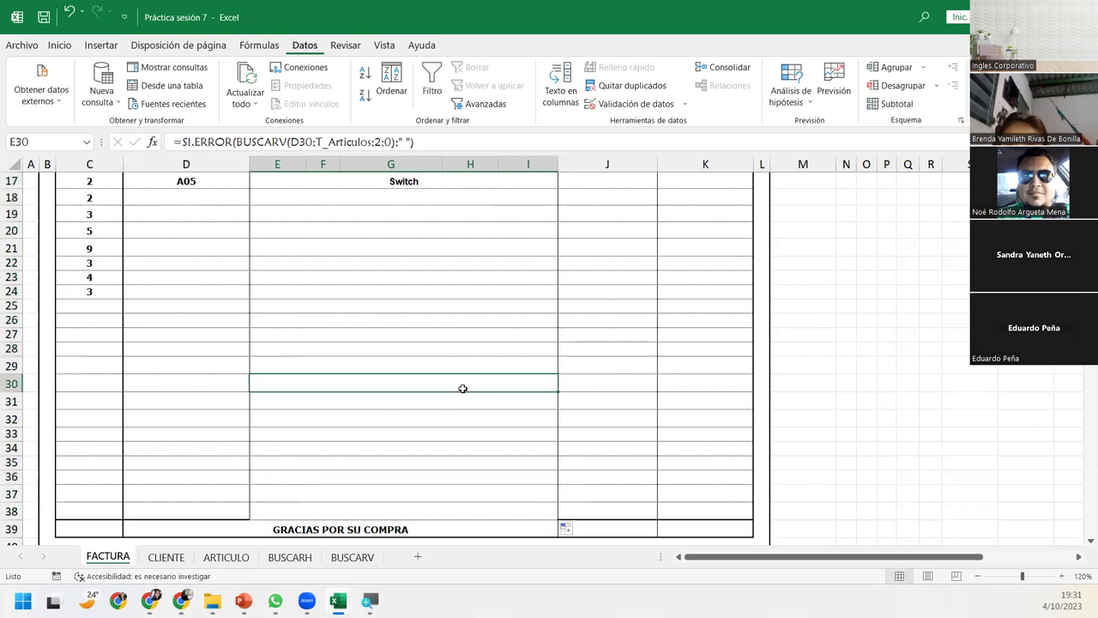
{"action": "left_click", "coordinate": [433, 344]}
{"action": "scroll", "coordinate": [434, 339], "scroll_direction": "up", "scroll_amount": 3}
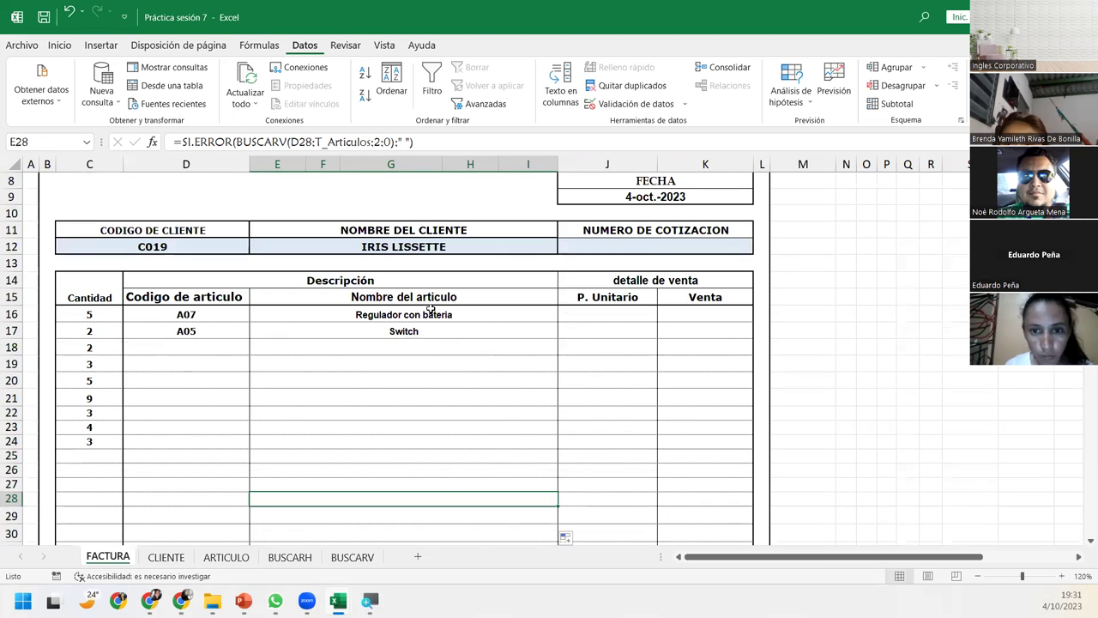
{"action": "left_click", "coordinate": [227, 353]}
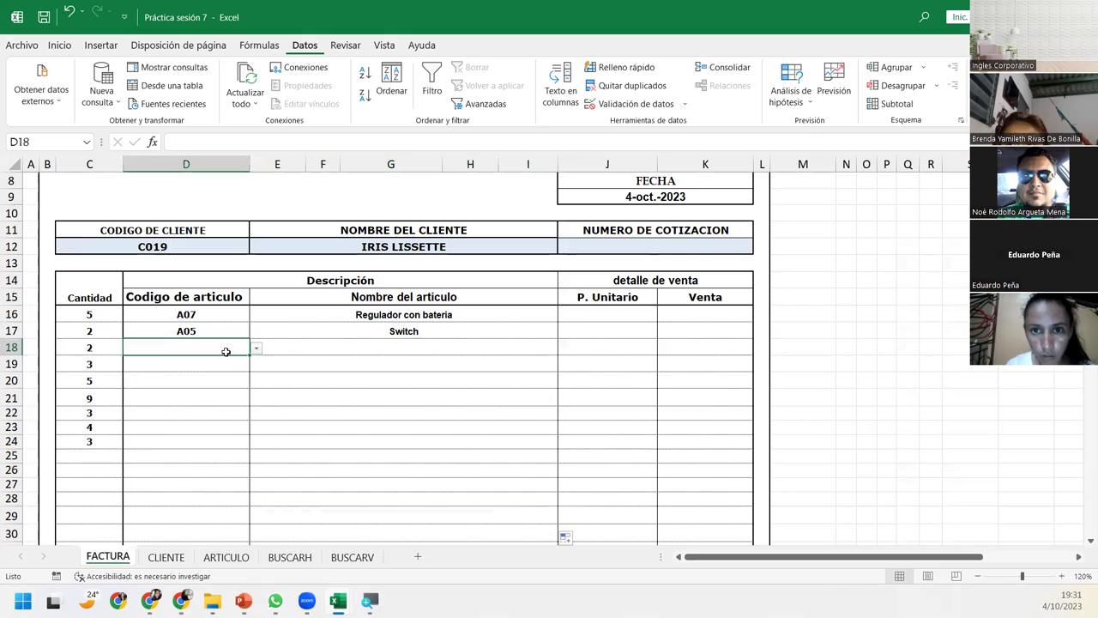
{"action": "left_click", "coordinate": [395, 355]}
{"action": "left_click", "coordinate": [394, 443]}
{"action": "left_click", "coordinate": [388, 485]}
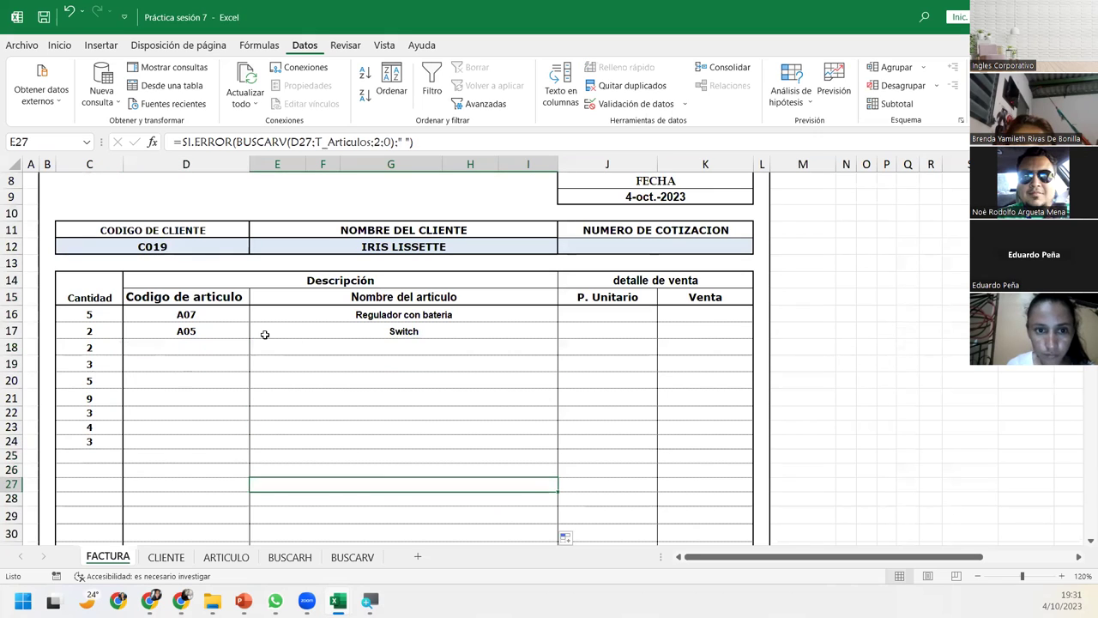
- Set D24's article code to A09 so it shows Disco Duro Externo
{"action": "left_click", "coordinate": [174, 436]}
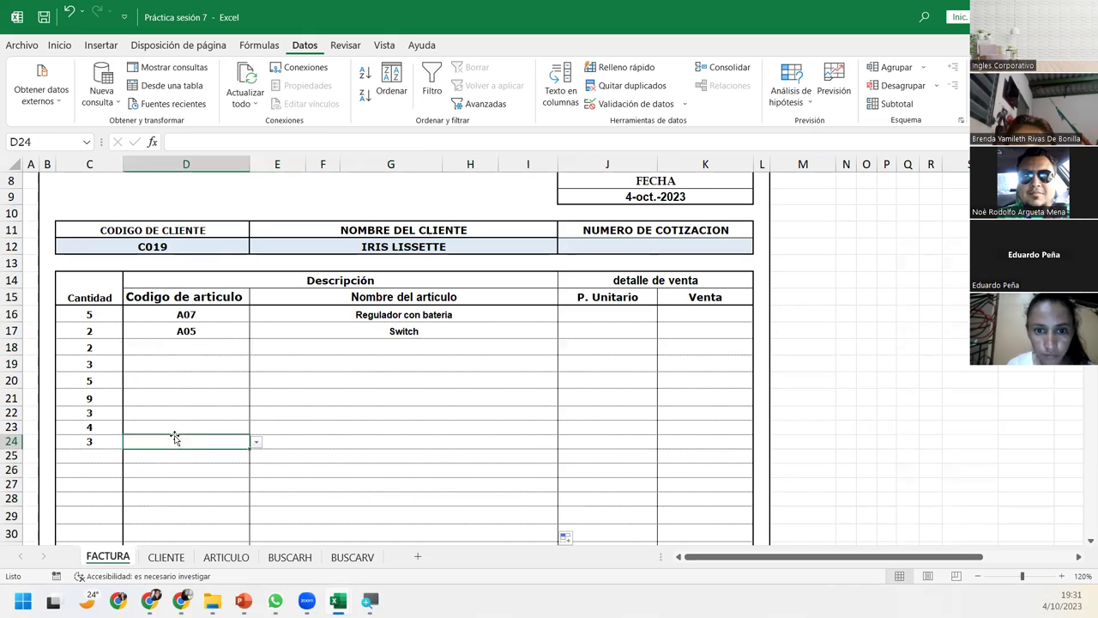
{"action": "left_click", "coordinate": [256, 441]}
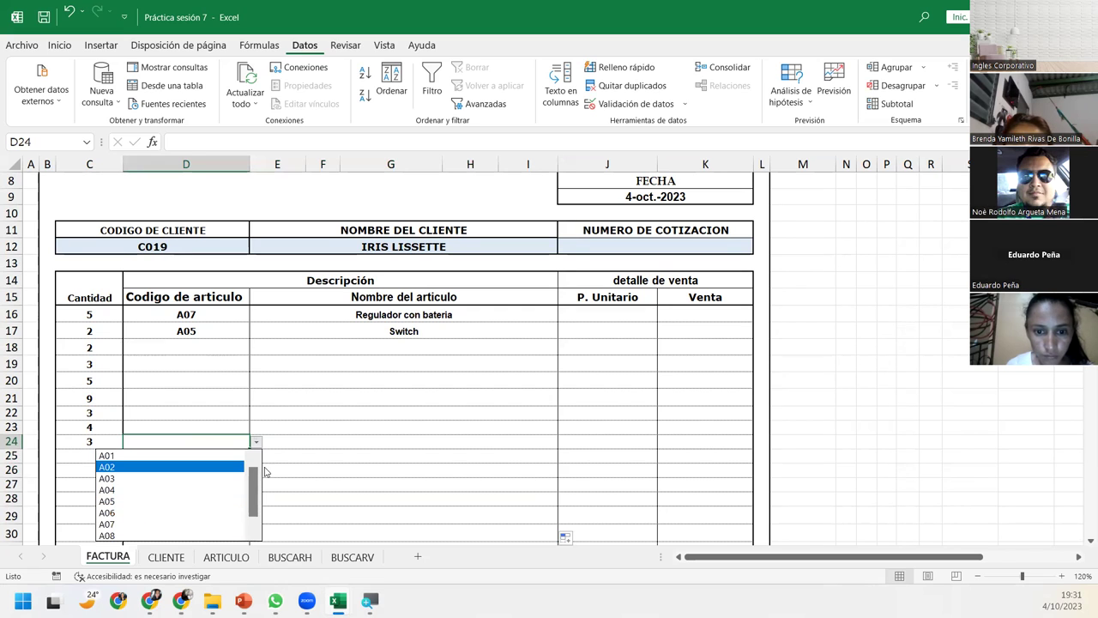
{"action": "scroll", "coordinate": [257, 485], "scroll_direction": "down", "scroll_amount": 1}
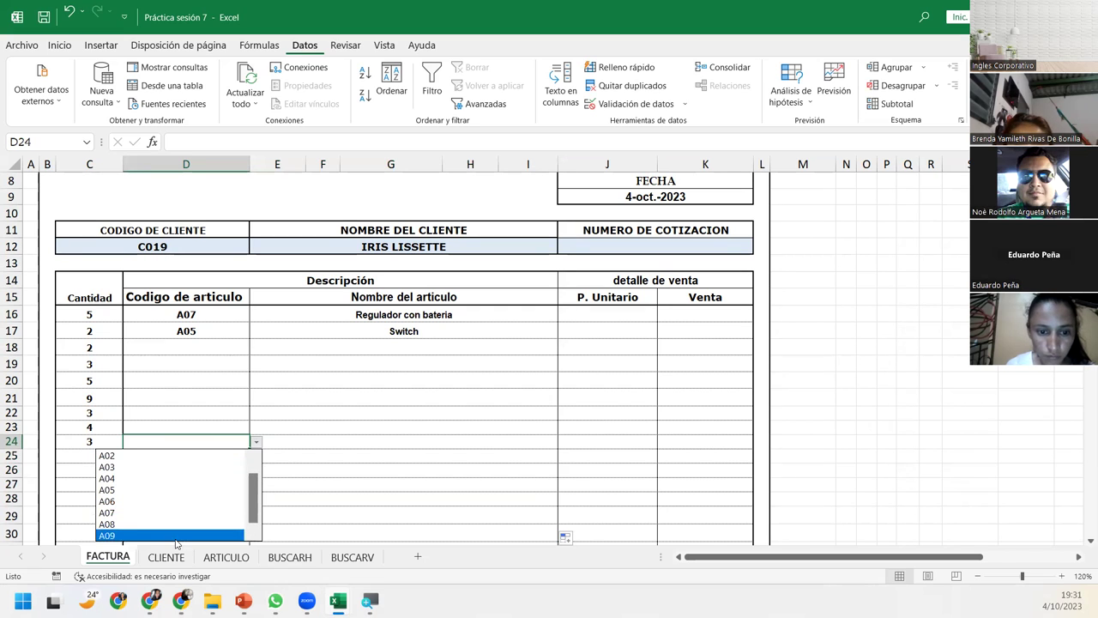
{"action": "left_click", "coordinate": [218, 536]}
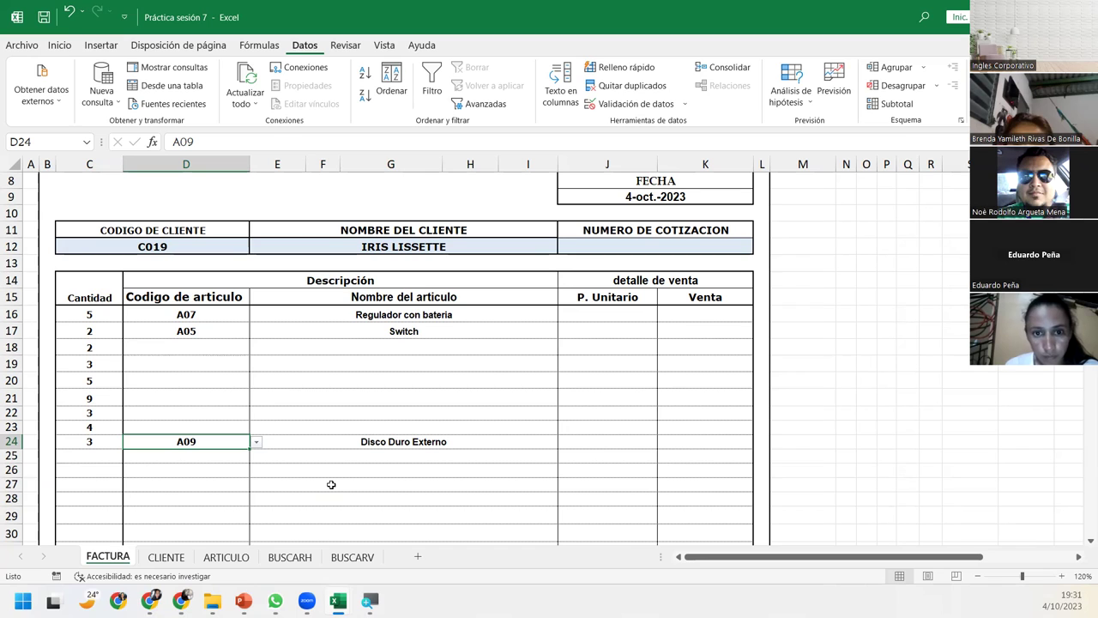
{"action": "double_click", "coordinate": [507, 312]}
{"action": "left_click", "coordinate": [525, 313]}
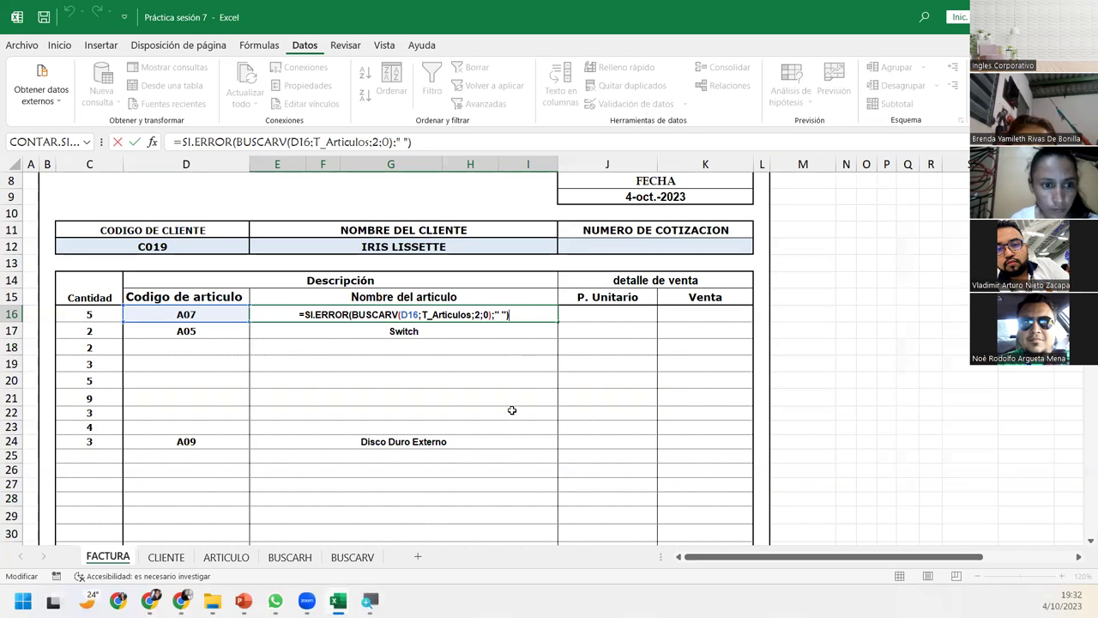
{"action": "key", "text": "Return"}
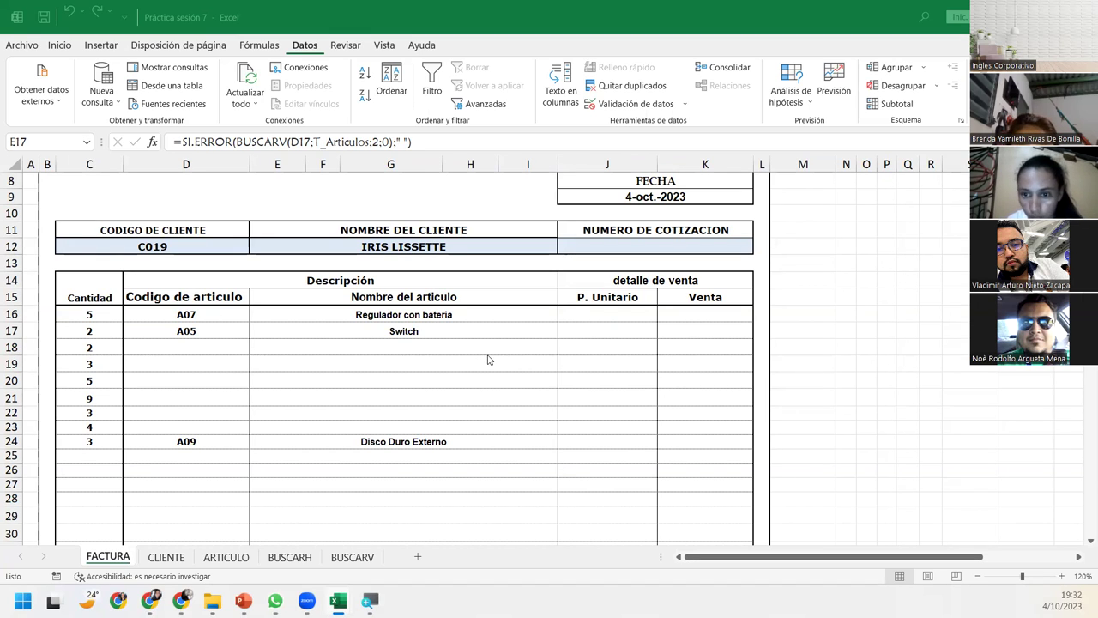
{"action": "left_click", "coordinate": [602, 319]}
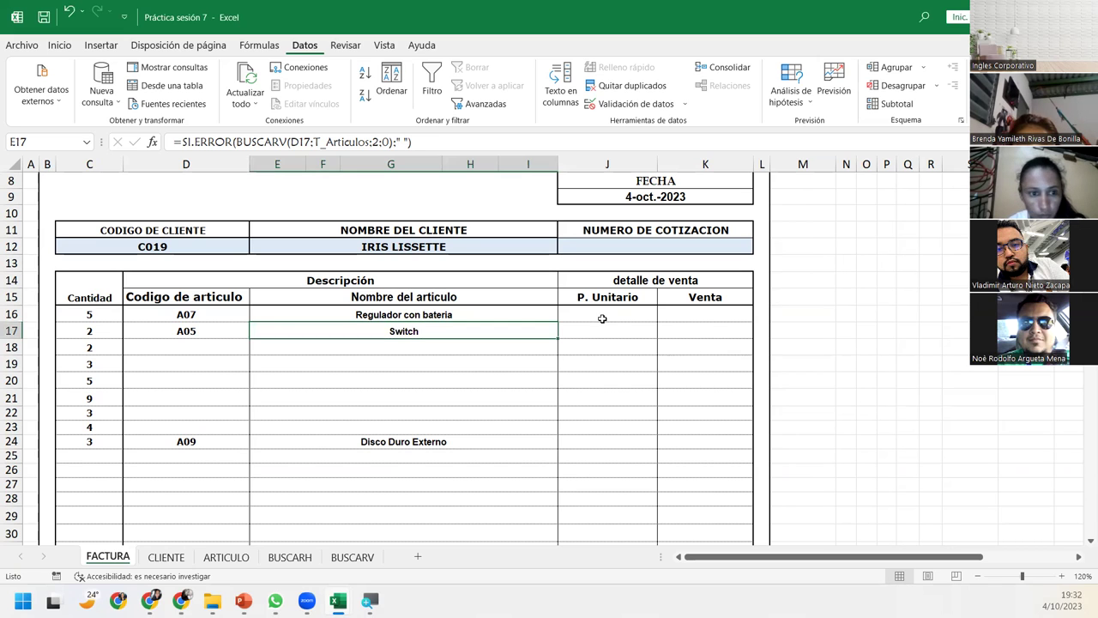
{"action": "left_click", "coordinate": [602, 318]}
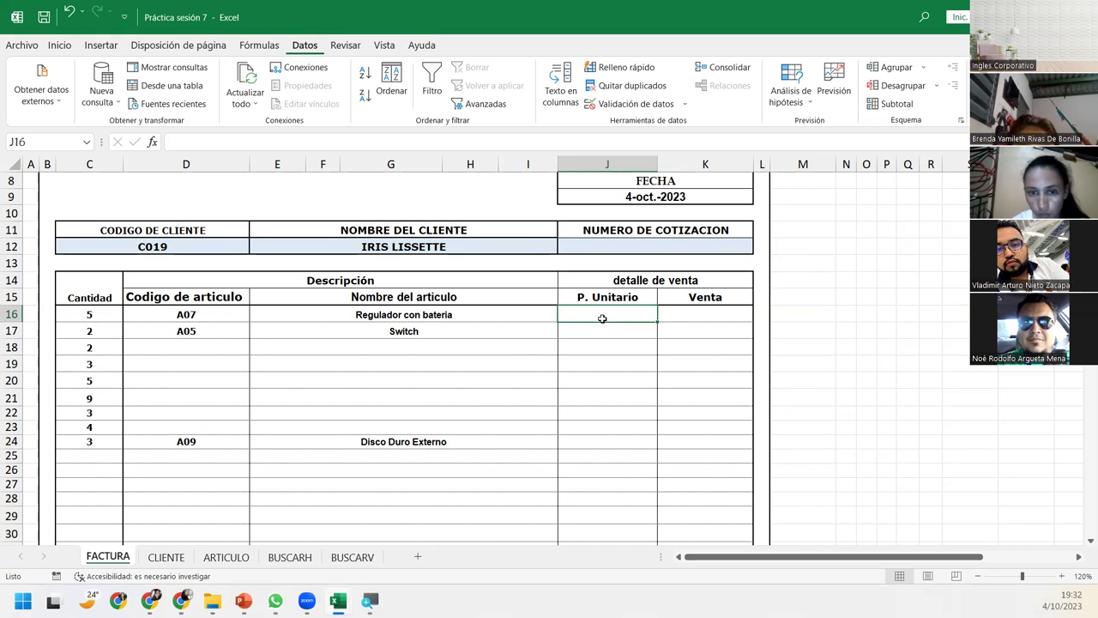
- Enter a SI.ERROR-wrapped BUSCARV in J16 returning column 5 of T_Articulos for D16
{"action": "type", "text": "="}
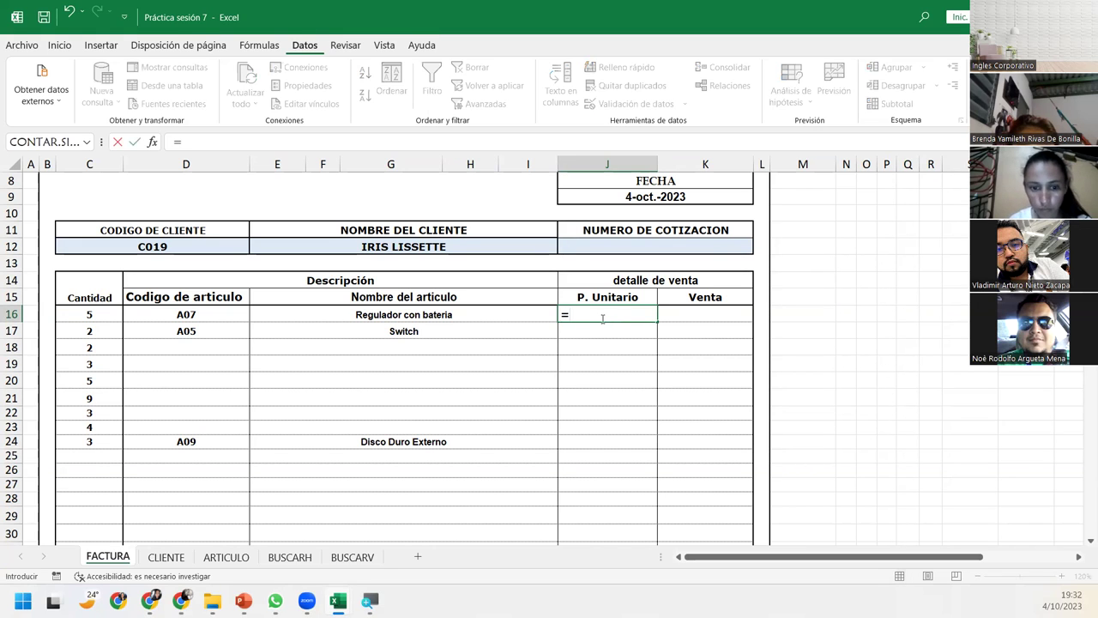
{"action": "type", "text": "si.e"}
{"action": "key", "text": "Tab"}
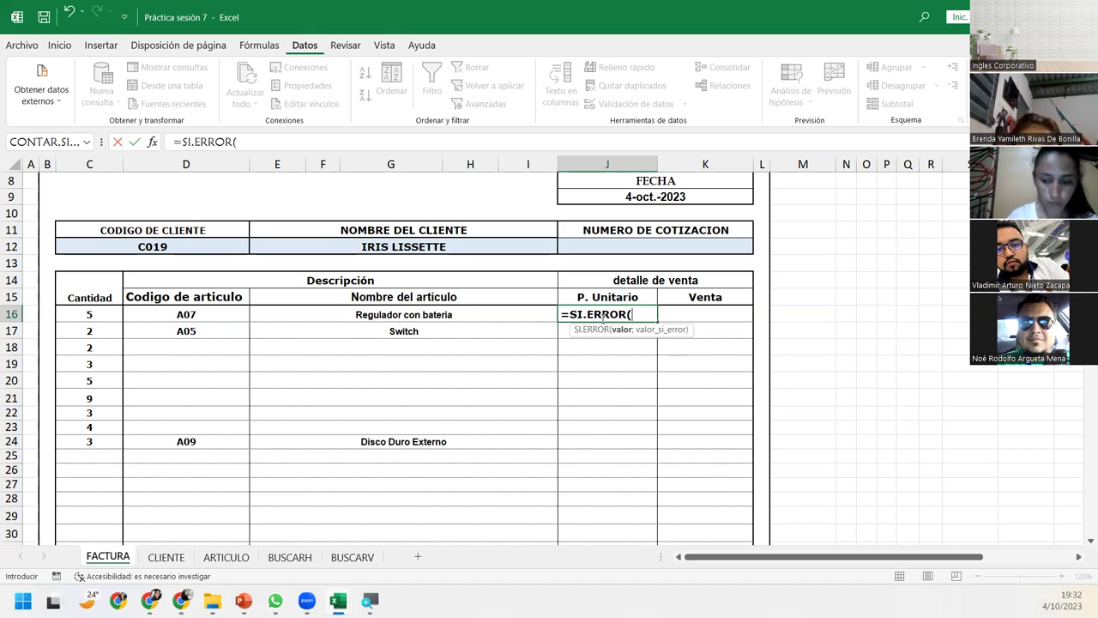
{"action": "type", "text": "busca"}
{"action": "key", "text": "Down"}
{"action": "key", "text": "Down"}
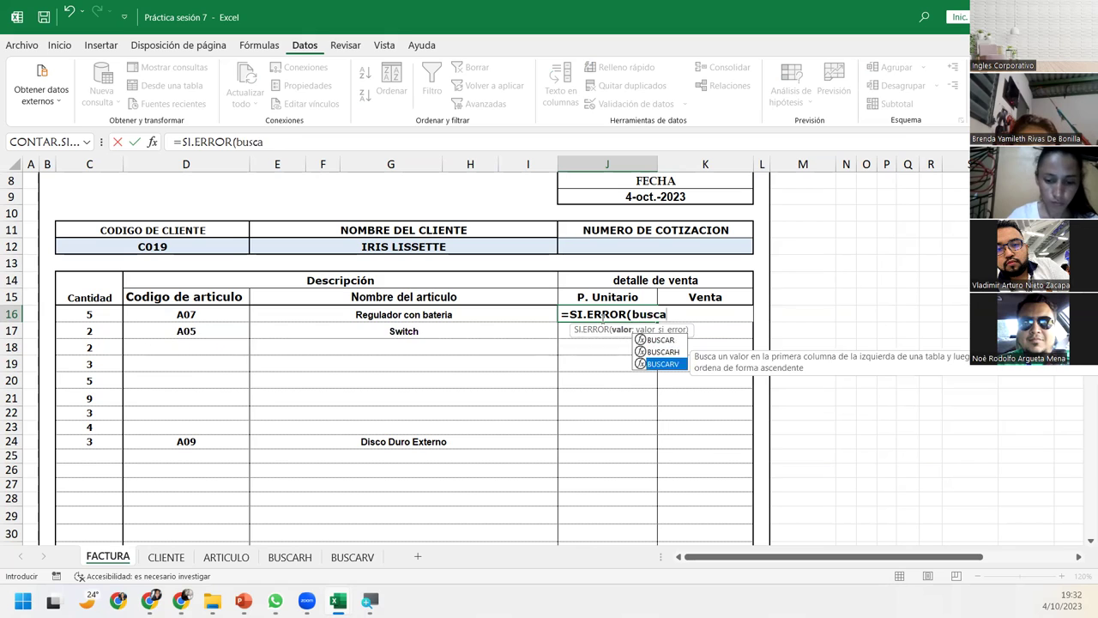
{"action": "key", "text": "Tab"}
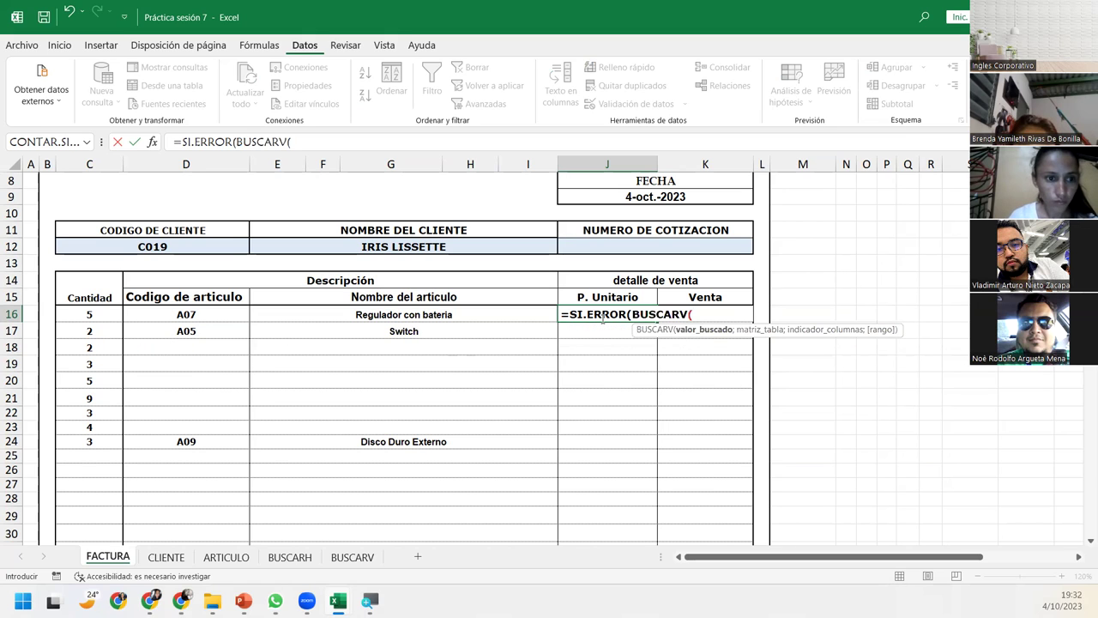
{"action": "left_click", "coordinate": [212, 315]}
{"action": "type", "text": ";;T_"}
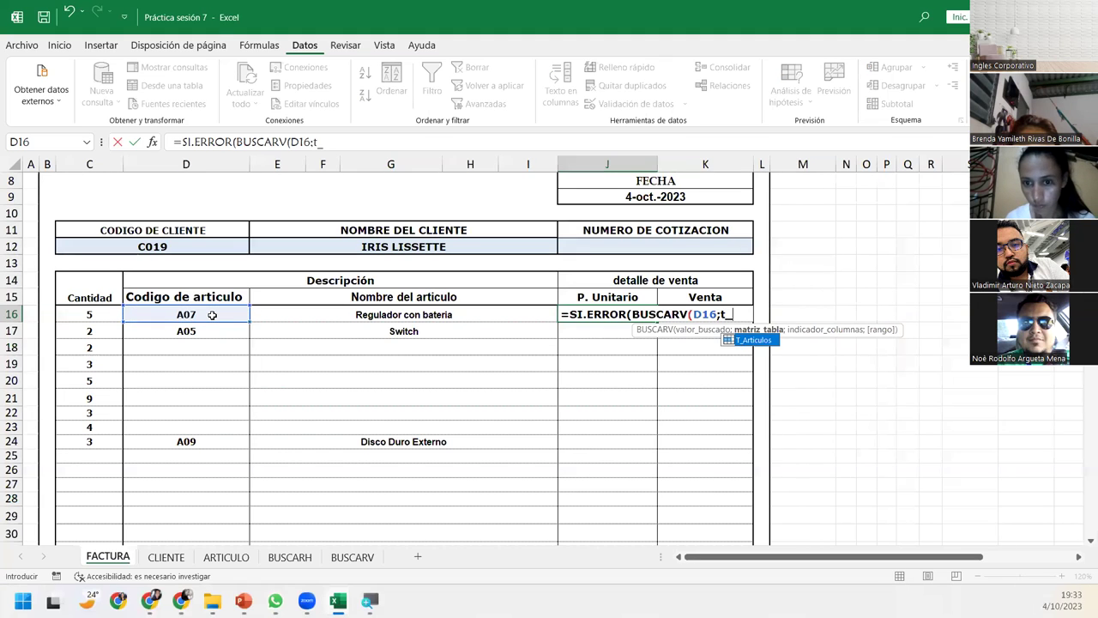
{"action": "key", "text": "Tab"}
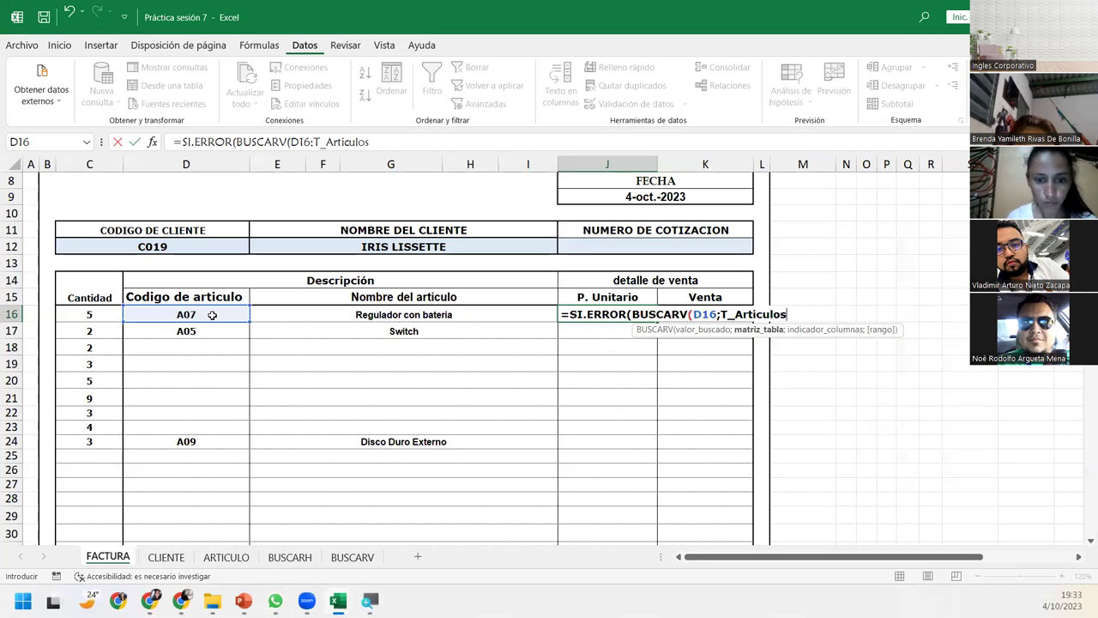
{"action": "type", "text": ";5"}
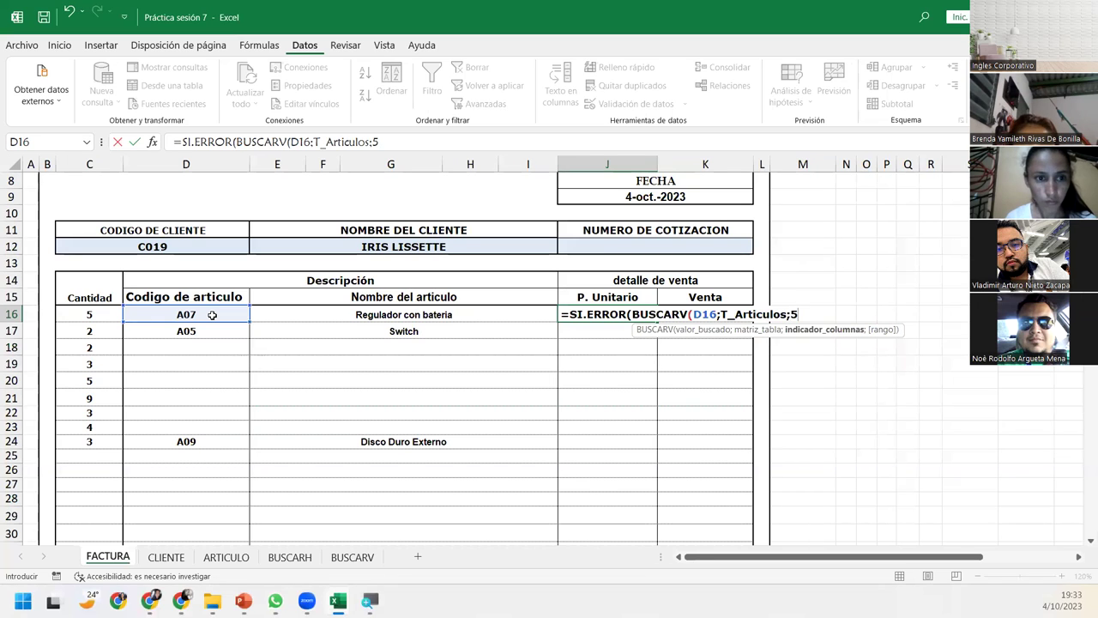
{"action": "type", "text": ";"}
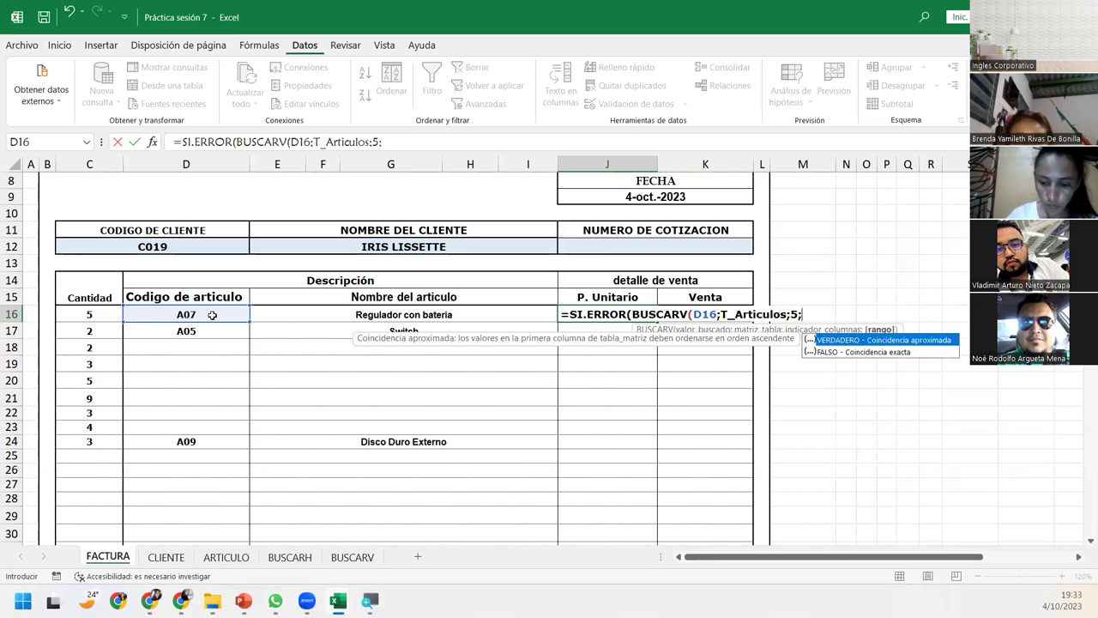
{"action": "type", "text": "0)"}
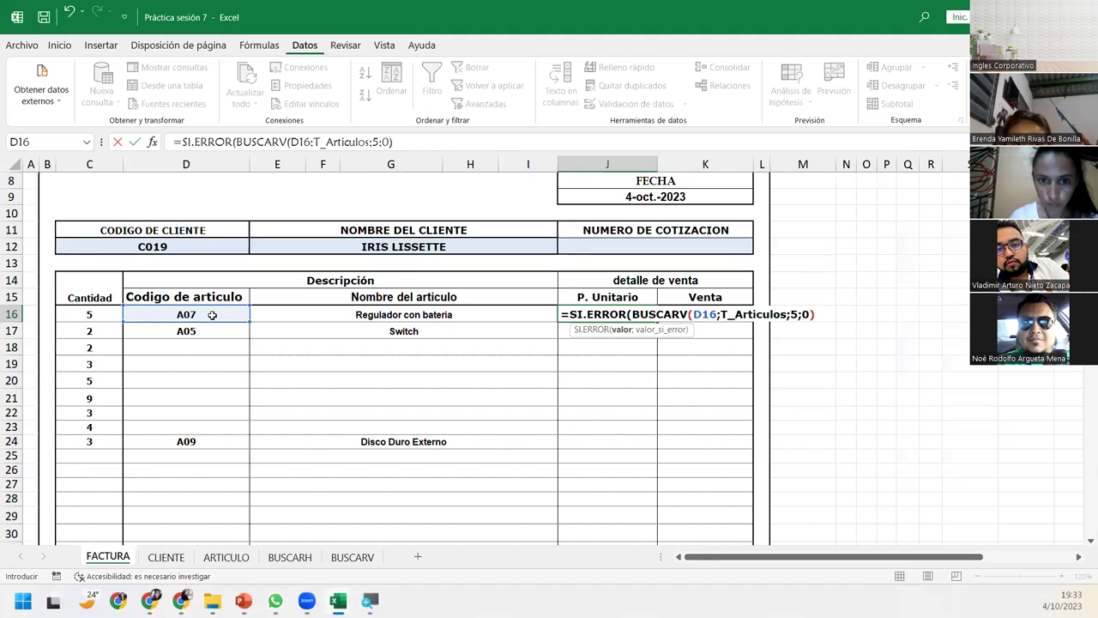
{"action": "type", "text": ";"}
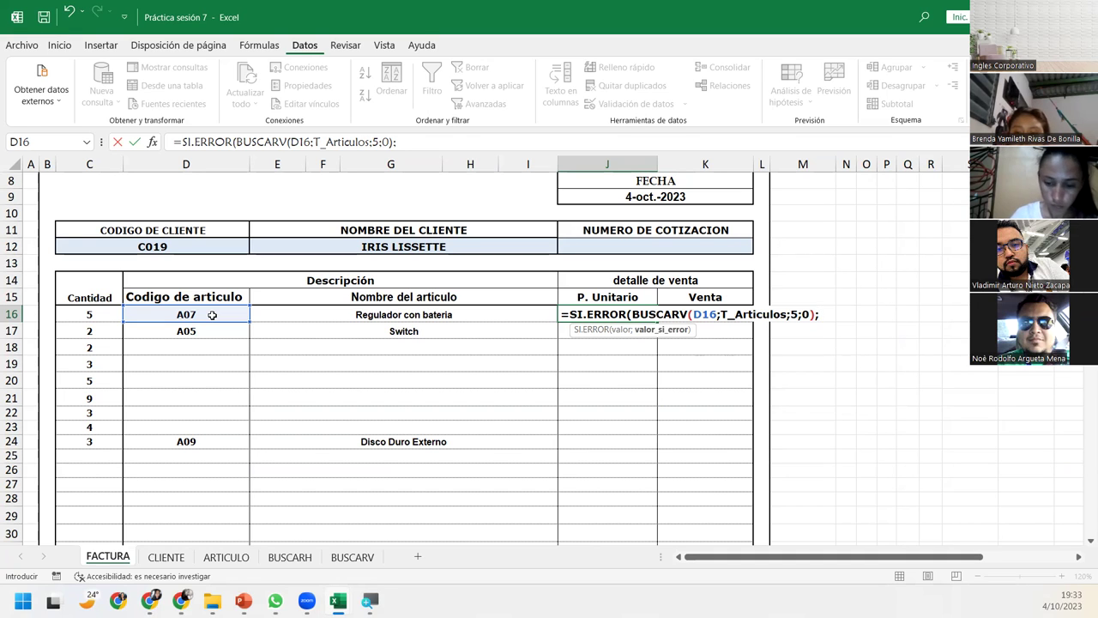
{"action": "type", "text": "0"}
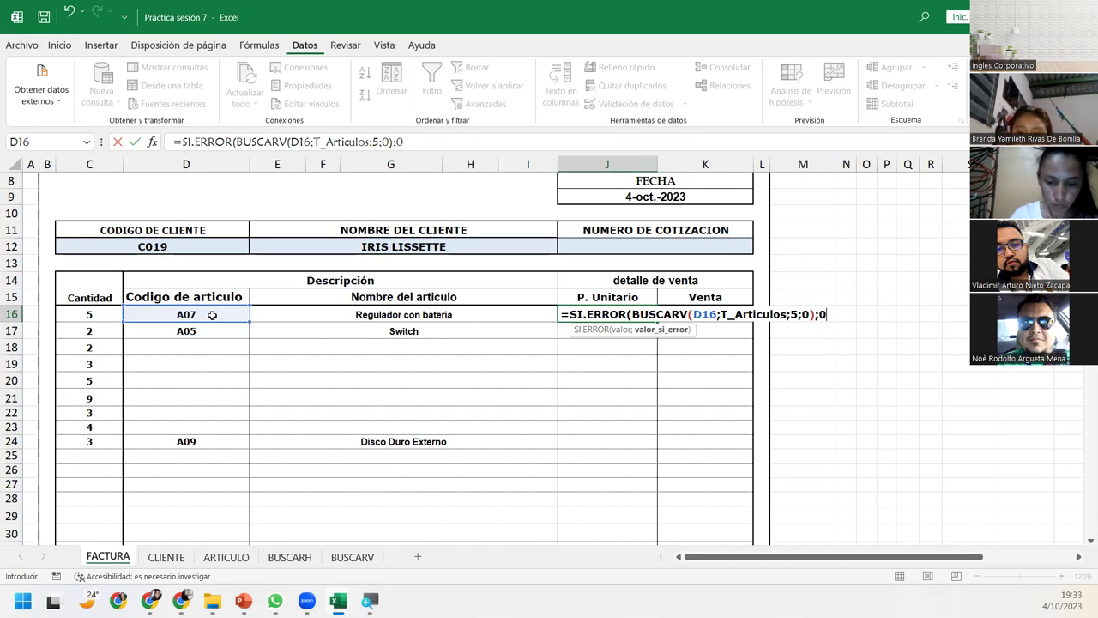
{"action": "type", "text": ")"}
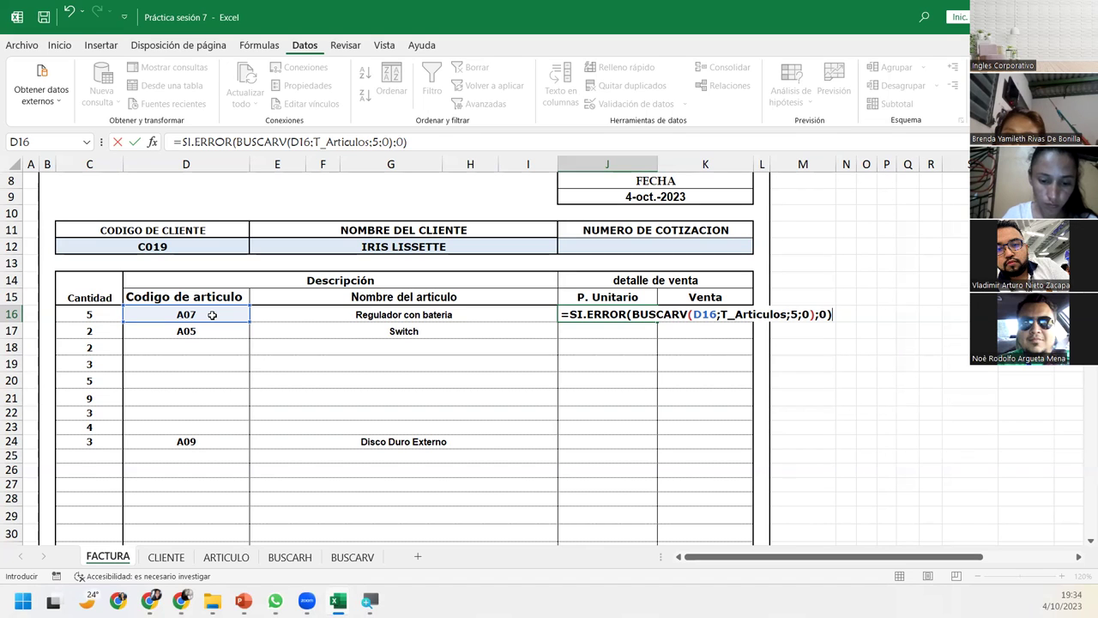
{"action": "key", "text": "Return"}
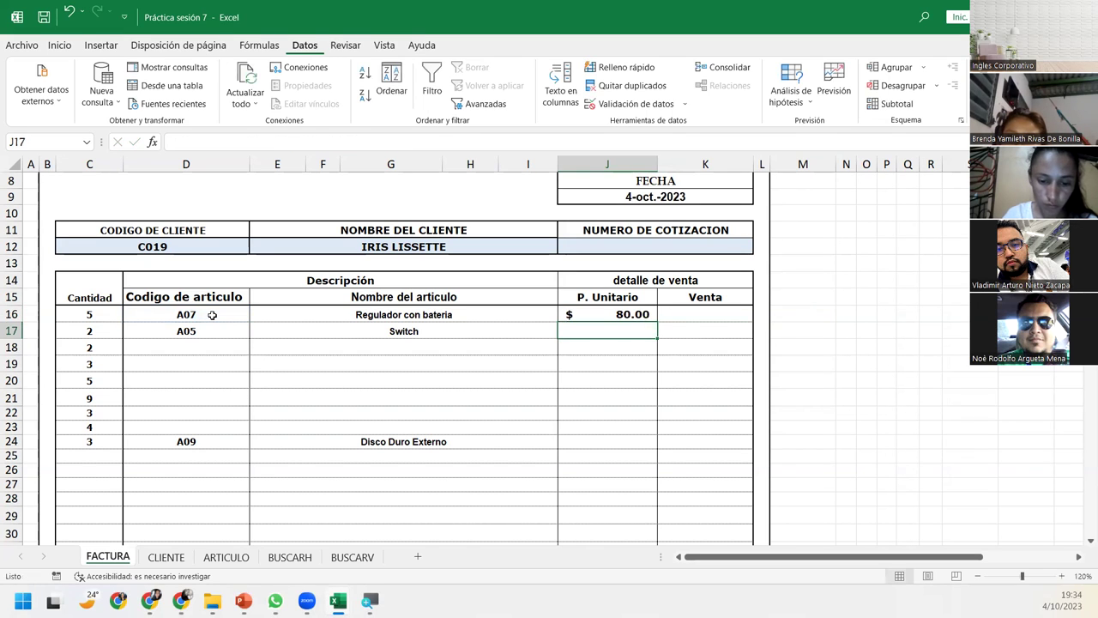
- Fill J16's price formula down to J38 without formatting
{"action": "left_click", "coordinate": [635, 313]}
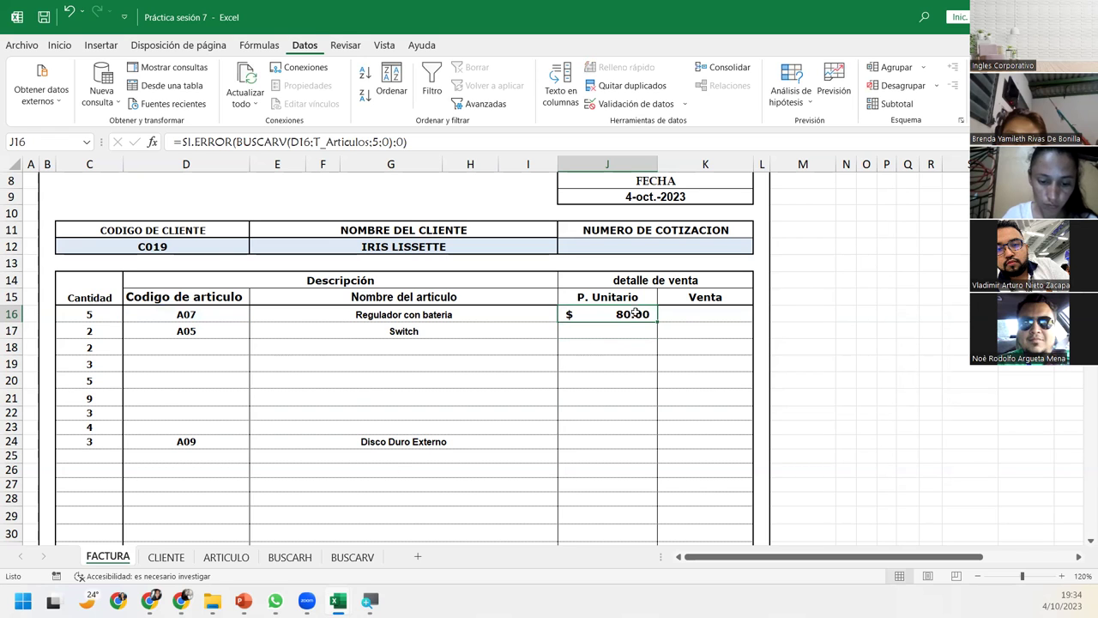
{"action": "mouse_move", "coordinate": [656, 322]}
{"action": "left_mouse_down"}
{"action": "mouse_move", "coordinate": [640, 584]}
{"action": "mouse_move", "coordinate": [636, 494]}
{"action": "left_mouse_up"}
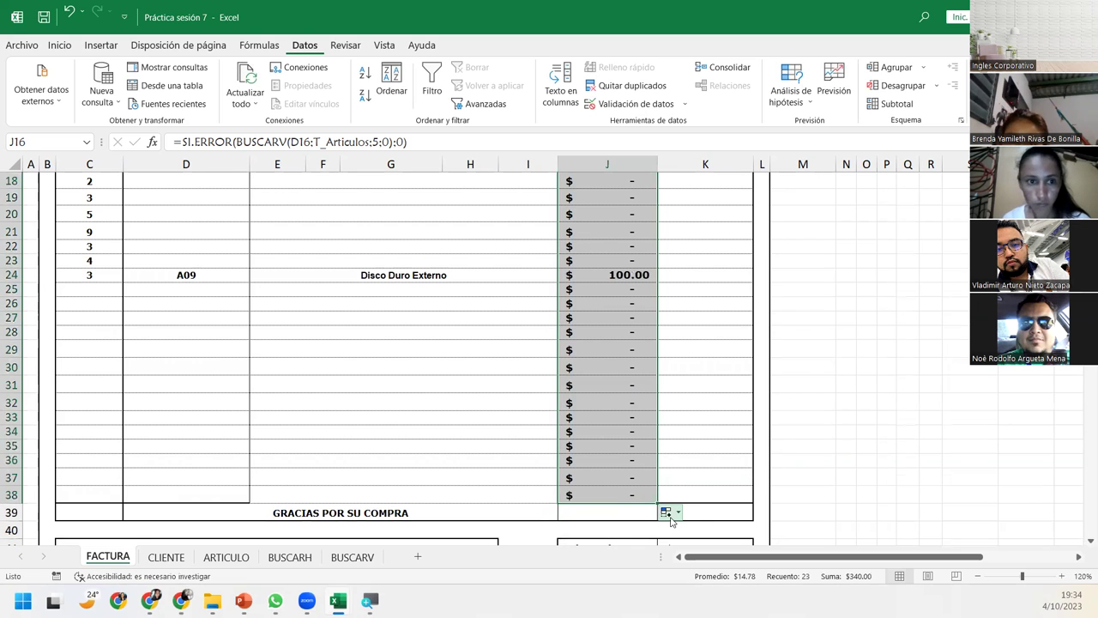
{"action": "left_click", "coordinate": [666, 511]}
{"action": "left_click", "coordinate": [715, 478]}
{"action": "scroll", "coordinate": [716, 466], "scroll_direction": "up", "scroll_amount": 1}
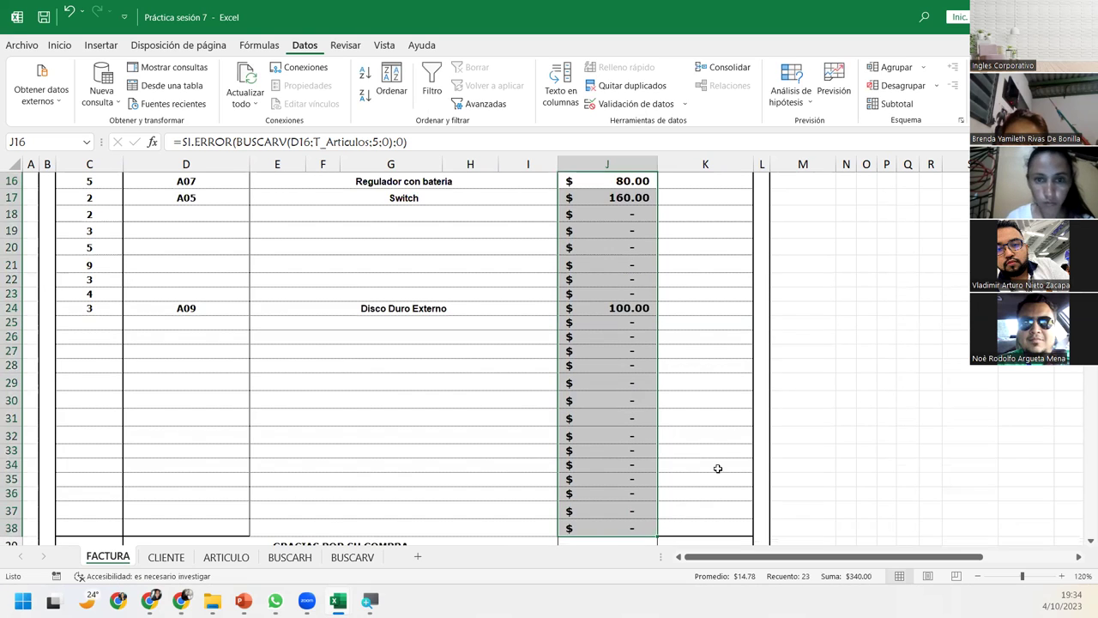
{"action": "left_click", "coordinate": [599, 228]}
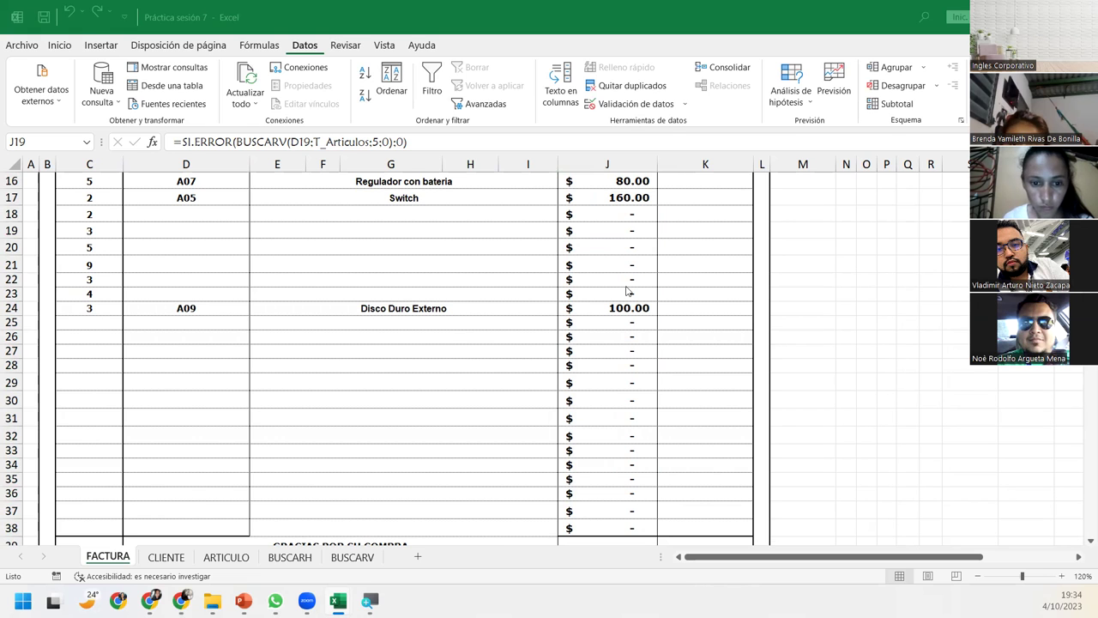
- Change J16's error value from 0 to a blank space " "
{"action": "scroll", "coordinate": [625, 290], "scroll_direction": "up", "scroll_amount": 5}
{"action": "scroll", "coordinate": [623, 286], "scroll_direction": "down", "scroll_amount": 3}
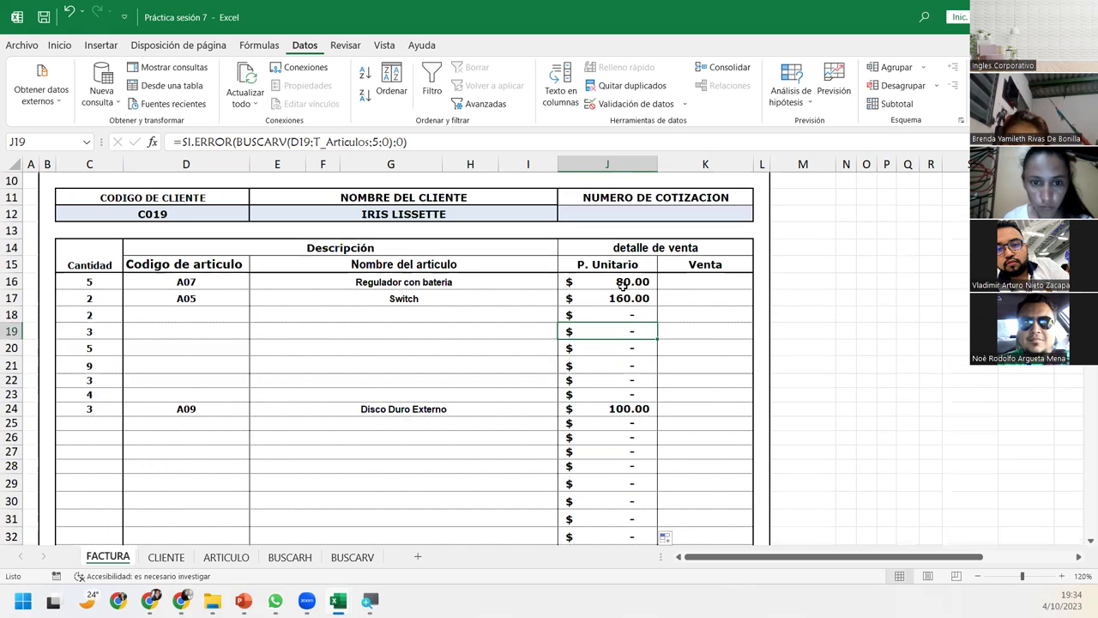
{"action": "double_click", "coordinate": [623, 286]}
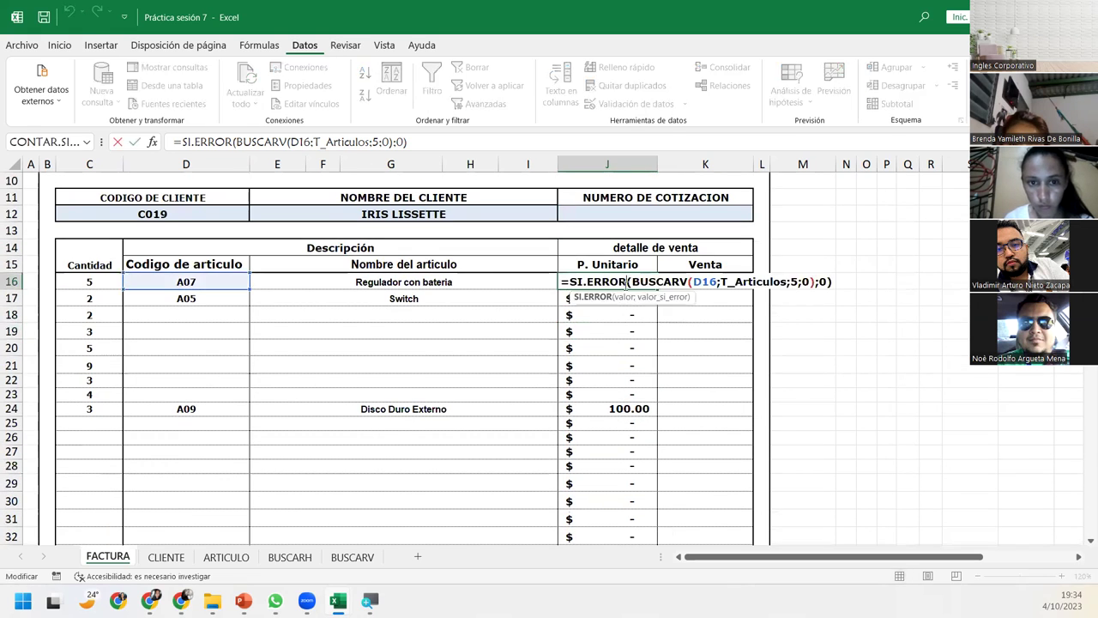
{"action": "double_click", "coordinate": [822, 282]}
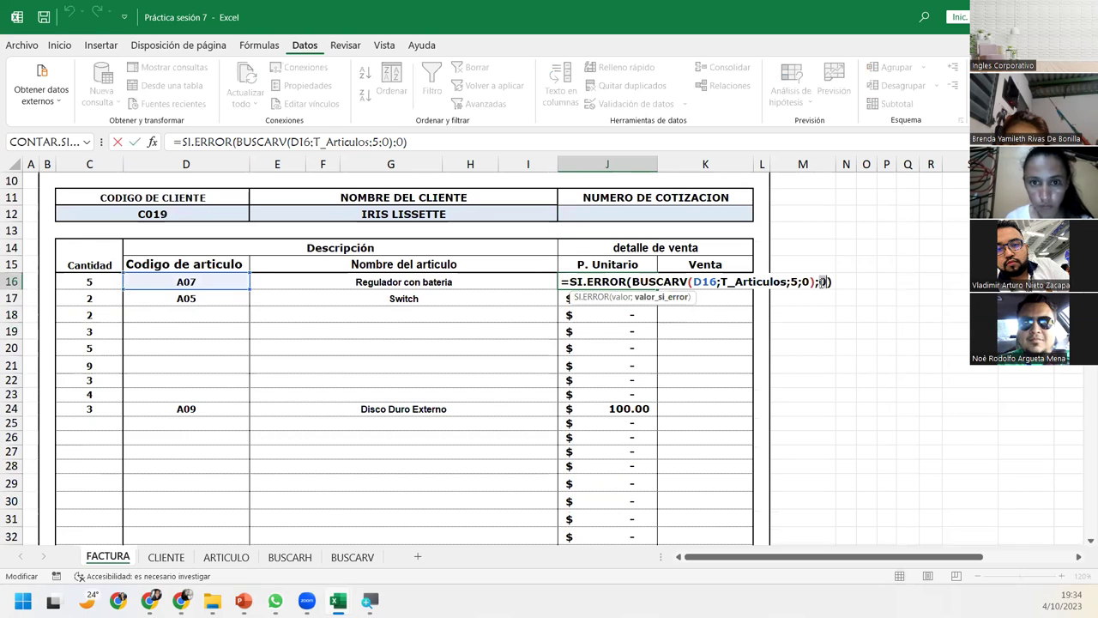
{"action": "type", "text": "#"}
{"action": "key", "text": "BackSpace"}
{"action": "type", "text": "\" \""}
{"action": "key", "text": "Return"}
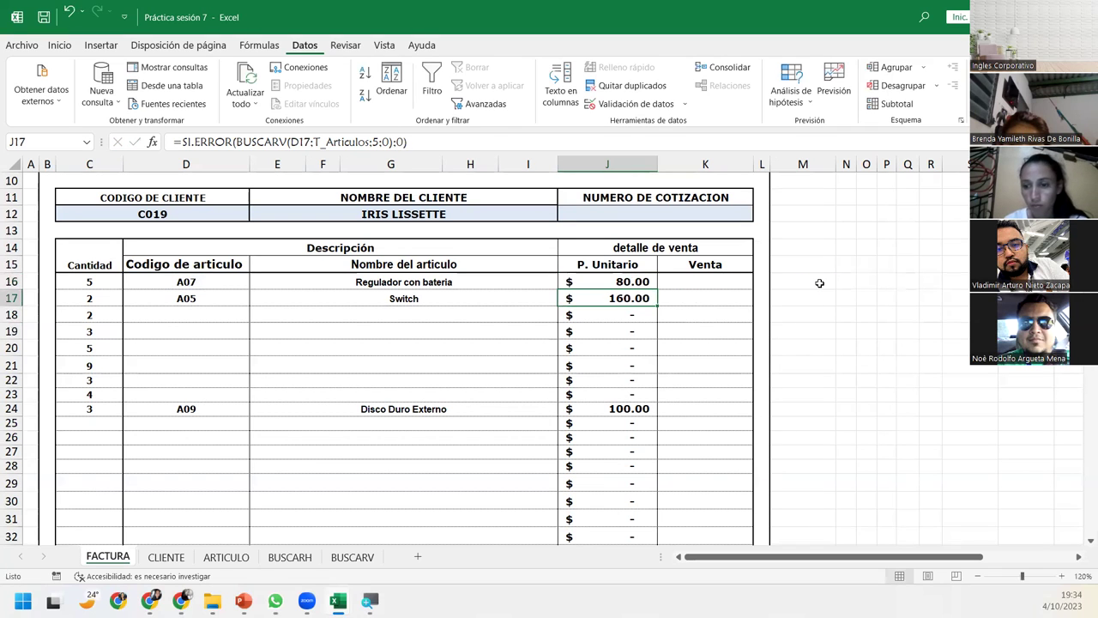
- Refill the revised price formula down to J38 without formatting
{"action": "left_click", "coordinate": [647, 283]}
{"action": "left_click_drag", "start_coordinate": [657, 290], "coordinate": [653, 505]}
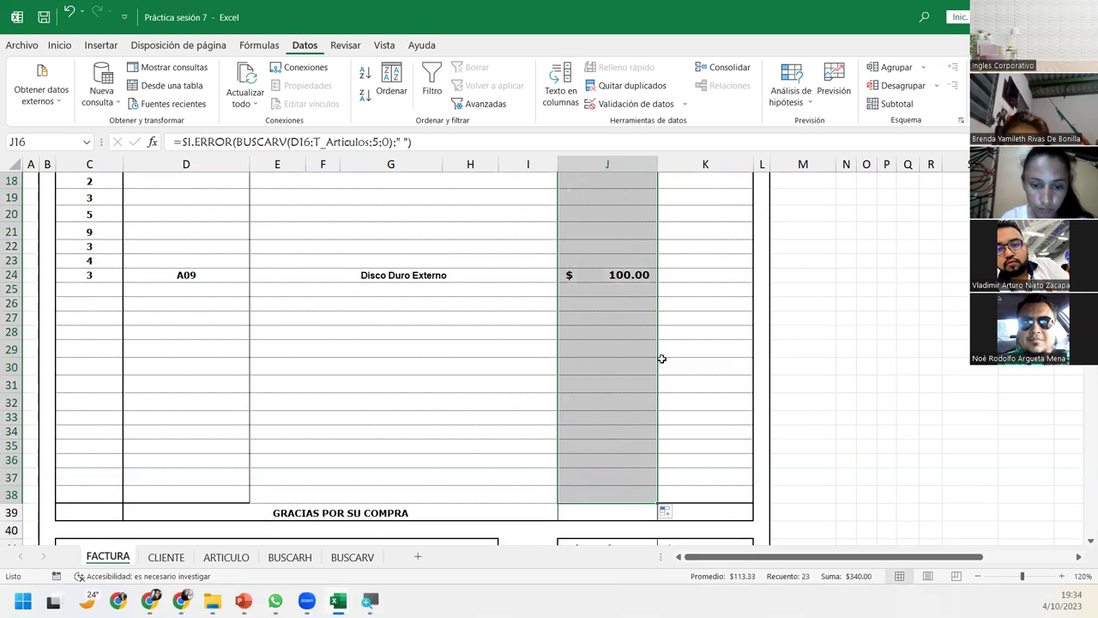
{"action": "left_click", "coordinate": [666, 515]}
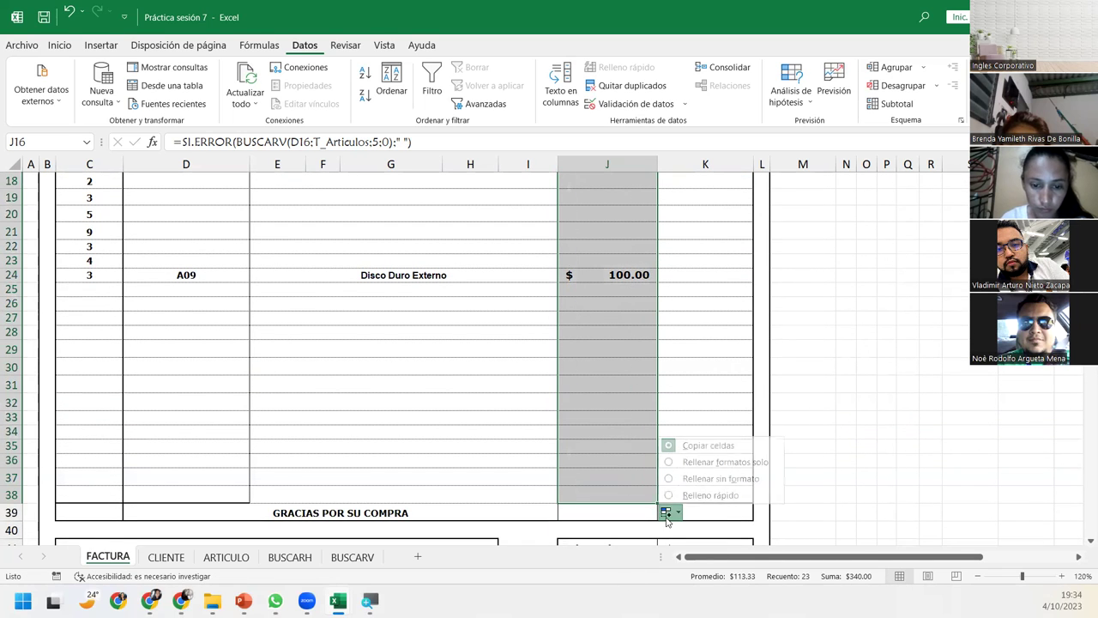
{"action": "left_click", "coordinate": [689, 478]}
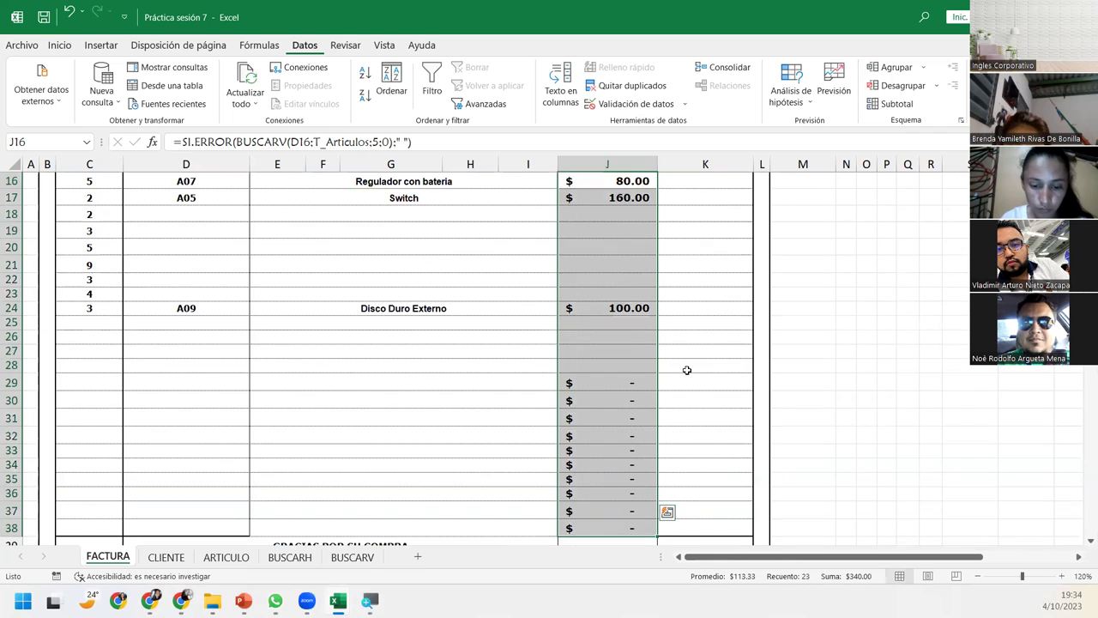
{"action": "scroll", "coordinate": [687, 369], "scroll_direction": "up", "scroll_amount": 5}
{"action": "scroll", "coordinate": [692, 334], "scroll_direction": "down", "scroll_amount": 1}
{"action": "left_click", "coordinate": [704, 386]}
{"action": "left_click", "coordinate": [704, 386]}
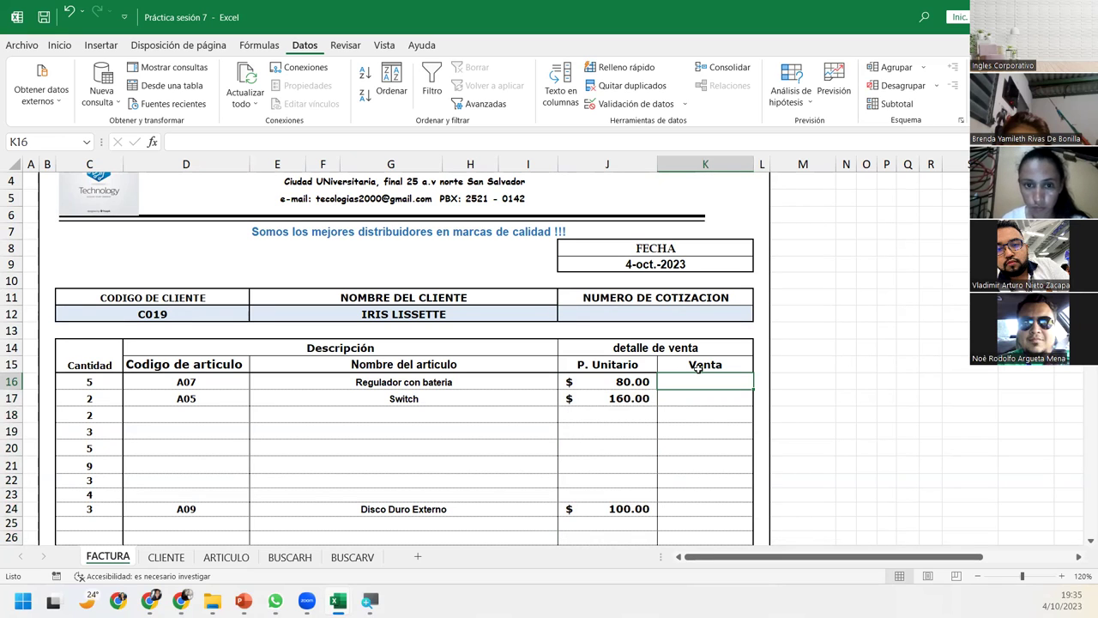
- Enter the sale formula =C16*J16 in K16
{"action": "type", "text": "="}
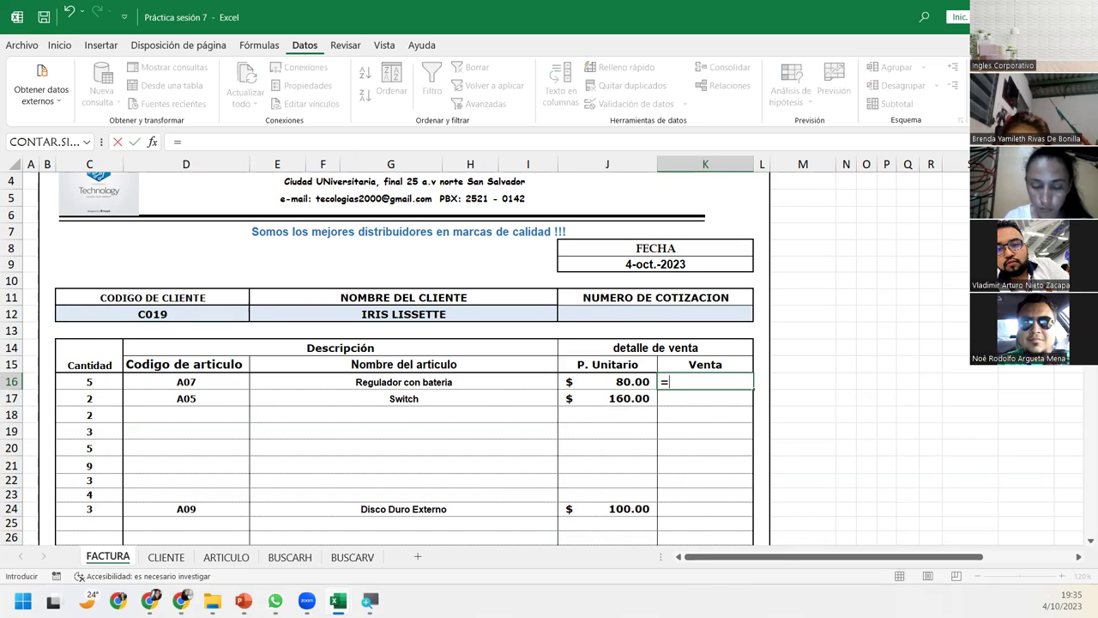
{"action": "left_click", "coordinate": [93, 381]}
{"action": "type", "text": "*"}
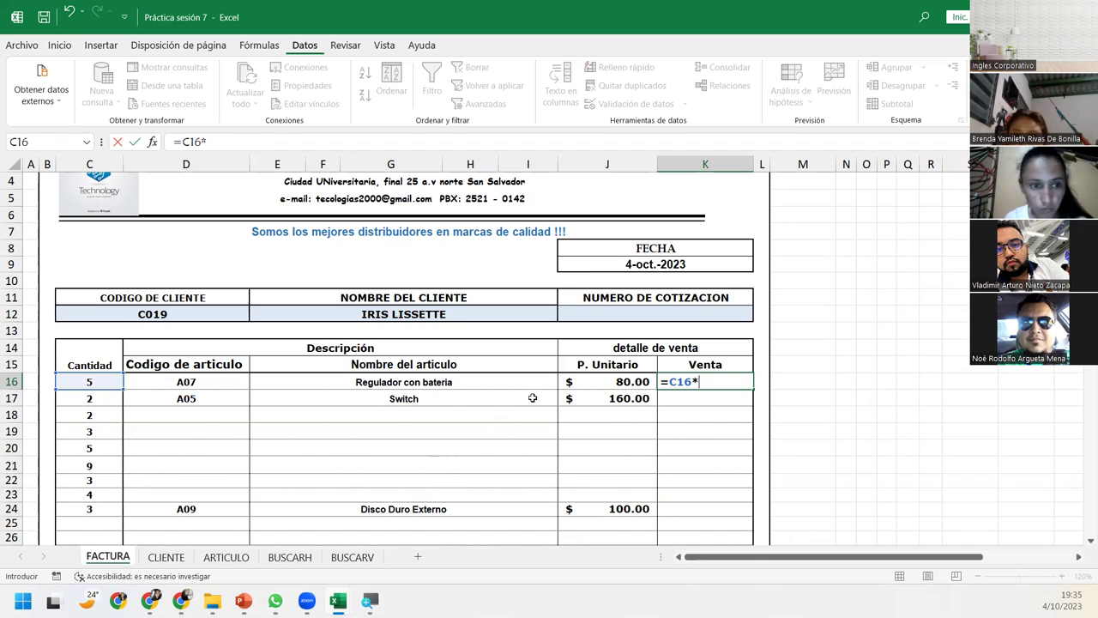
{"action": "left_click", "coordinate": [570, 386]}
{"action": "key", "text": "Return"}
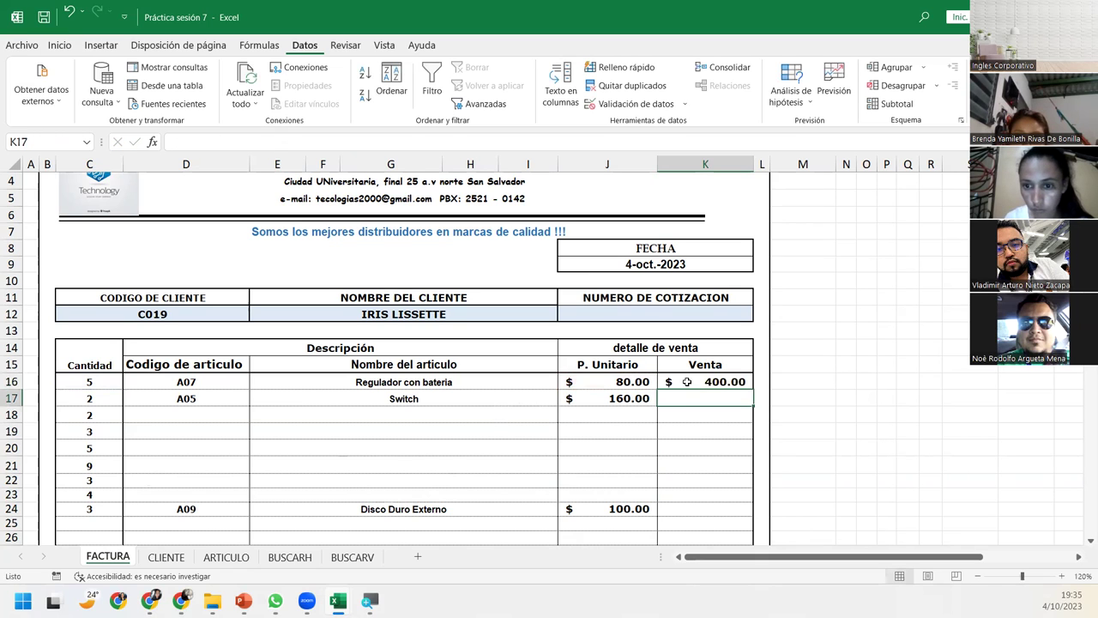
- Fill K16's Venta formula down to K38 without formatting, then recheck J19 and K16
{"action": "left_click", "coordinate": [719, 380]}
{"action": "left_click_drag", "start_coordinate": [752, 388], "coordinate": [747, 533]}
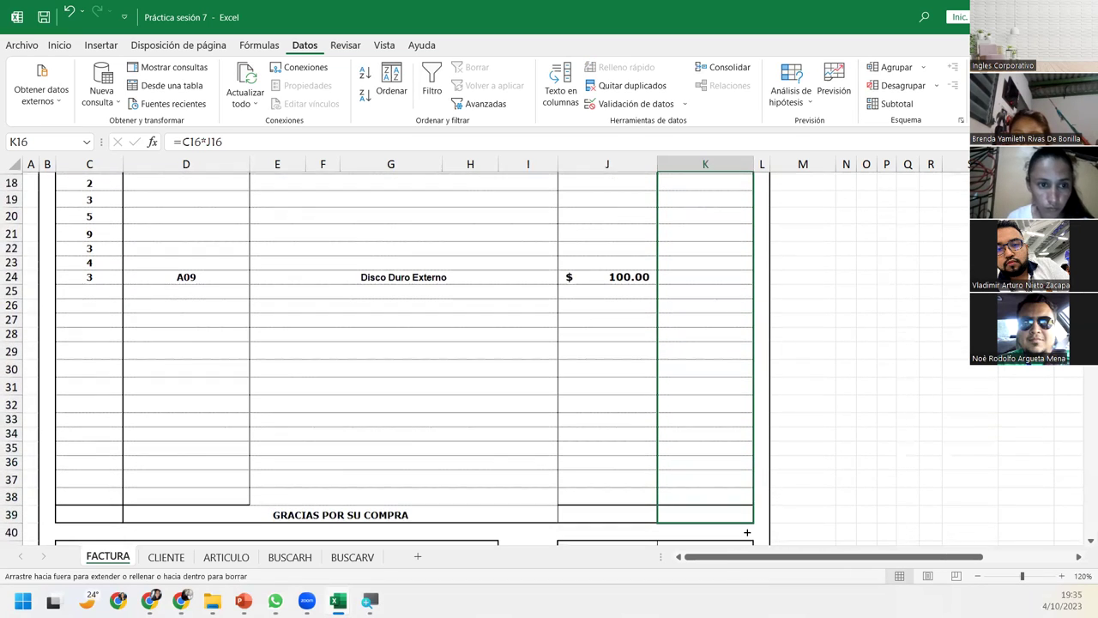
{"action": "left_click_drag", "start_coordinate": [746, 532], "coordinate": [747, 491]}
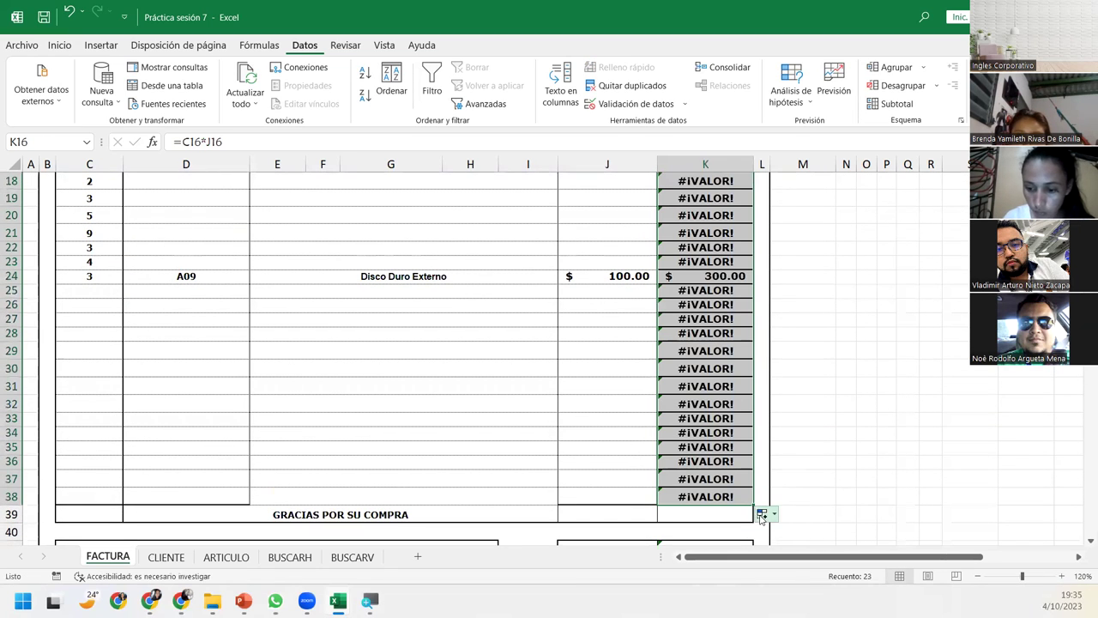
{"action": "left_click", "coordinate": [761, 514]}
{"action": "left_click", "coordinate": [814, 482]}
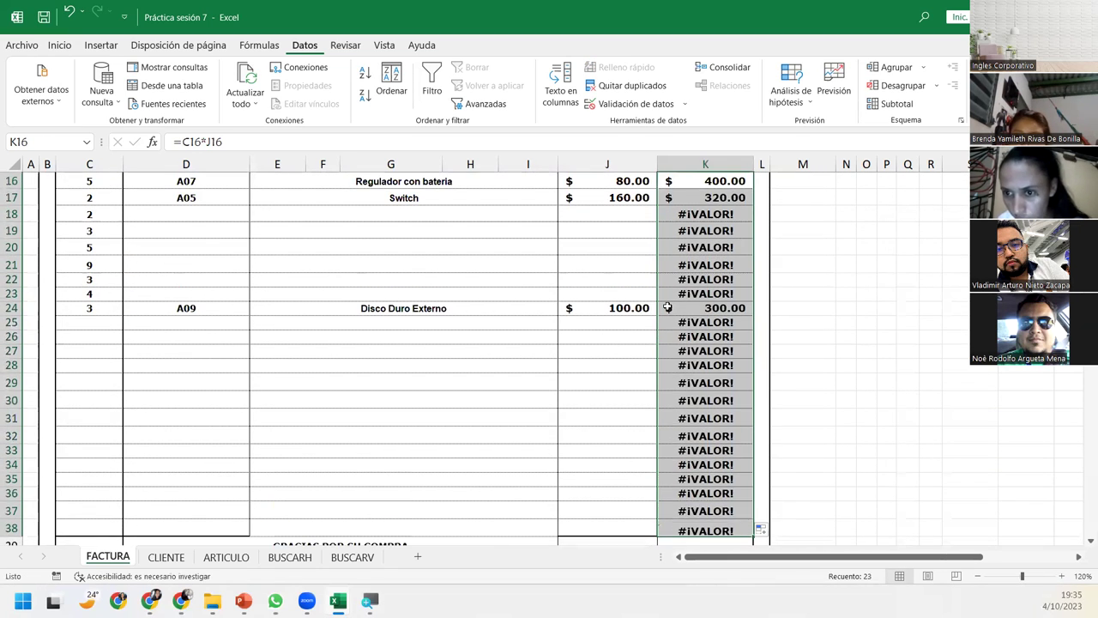
{"action": "scroll", "coordinate": [669, 307], "scroll_direction": "up", "scroll_amount": 2}
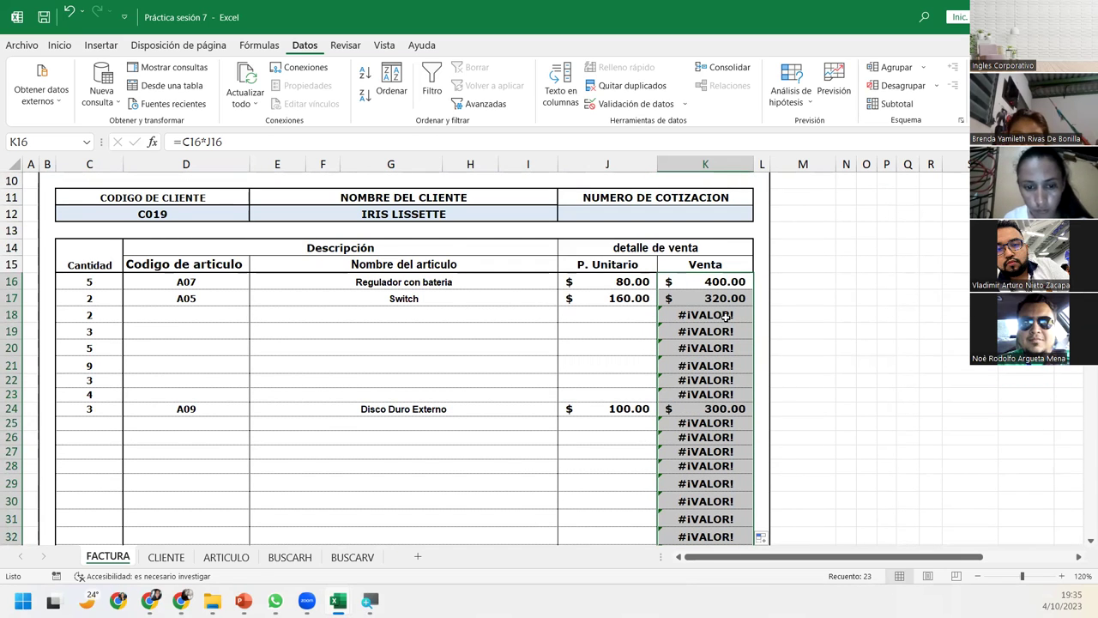
{"action": "left_click", "coordinate": [618, 331]}
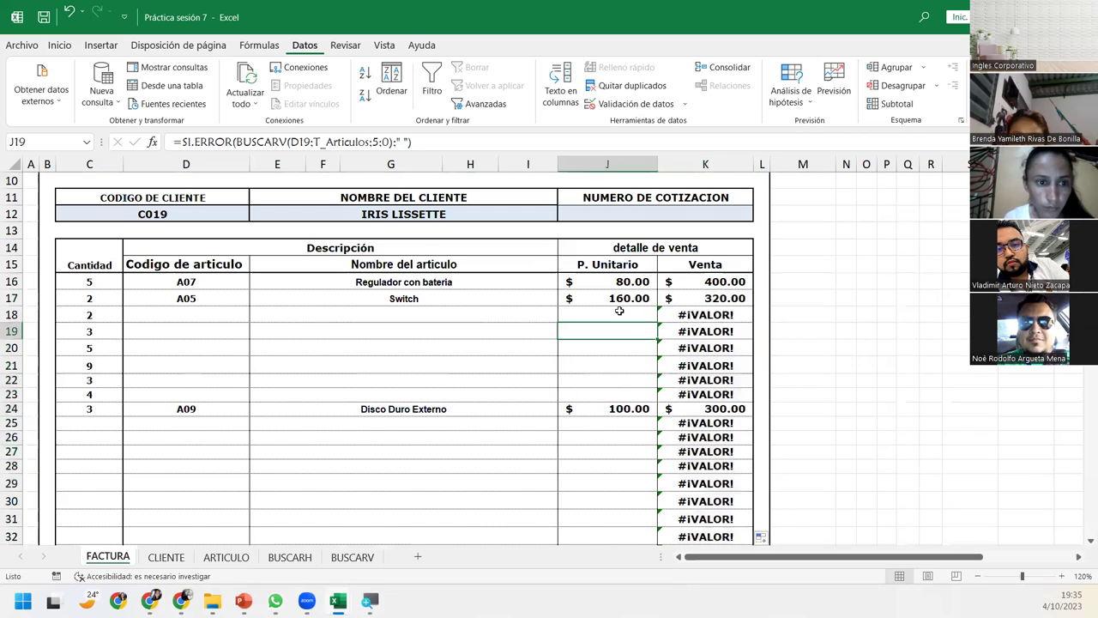
{"action": "left_click", "coordinate": [714, 284]}
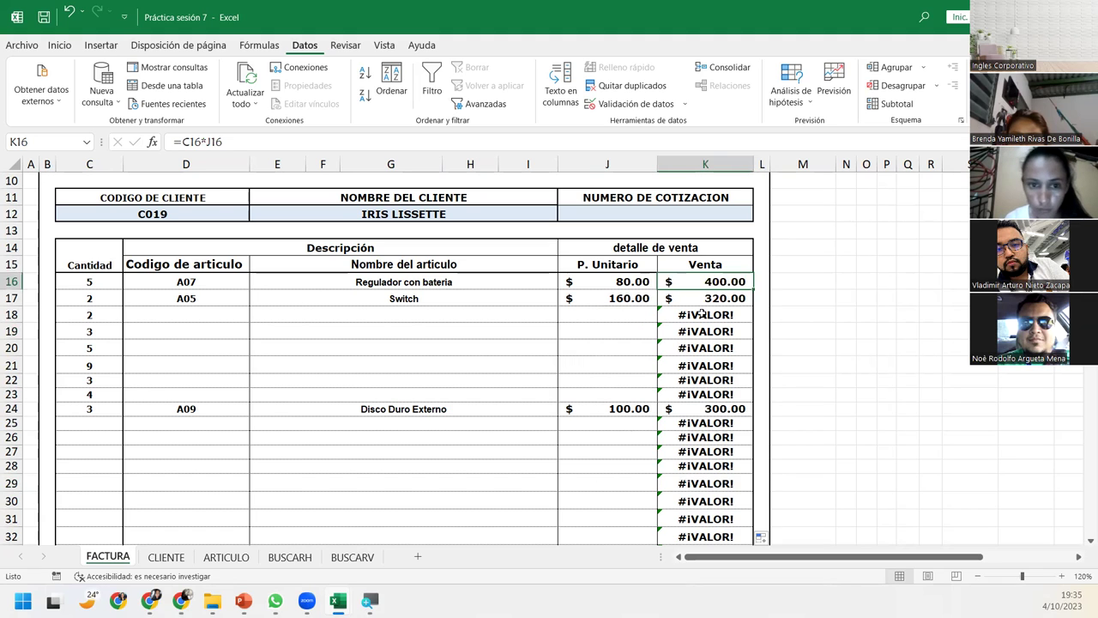
{"action": "double_click", "coordinate": [698, 281]}
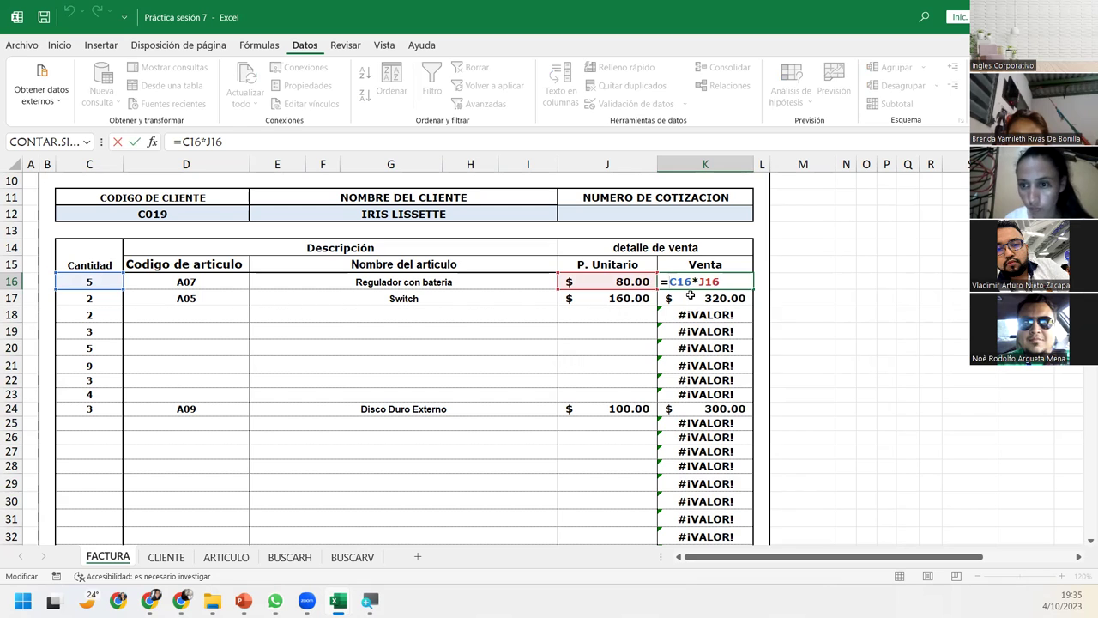
- Change K16 to =SI.ERROR(C16*J16;" ")
{"action": "type", "text": "si."}
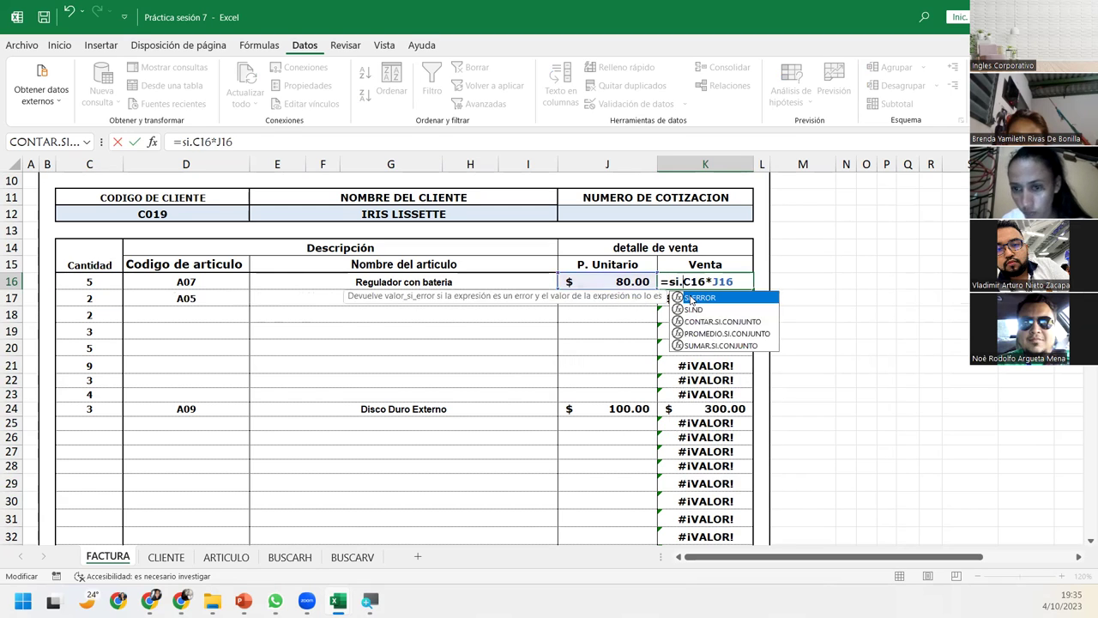
{"action": "double_click", "coordinate": [691, 298]}
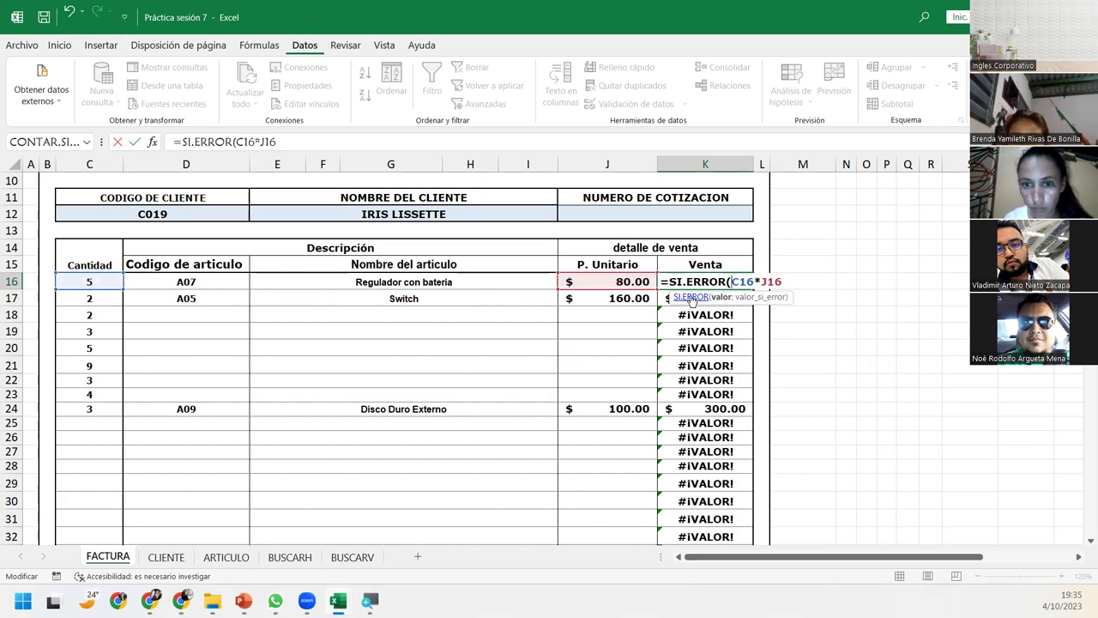
{"action": "left_click", "coordinate": [790, 283]}
{"action": "type", "text": ";\" \""}
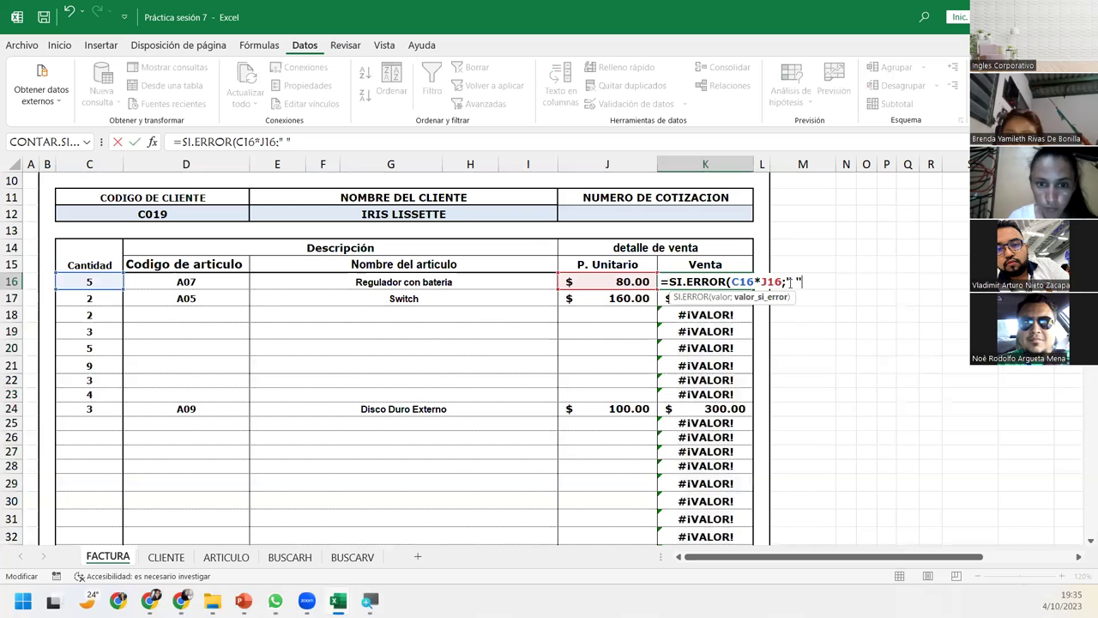
{"action": "type", "text": ")"}
{"action": "key", "text": "Return"}
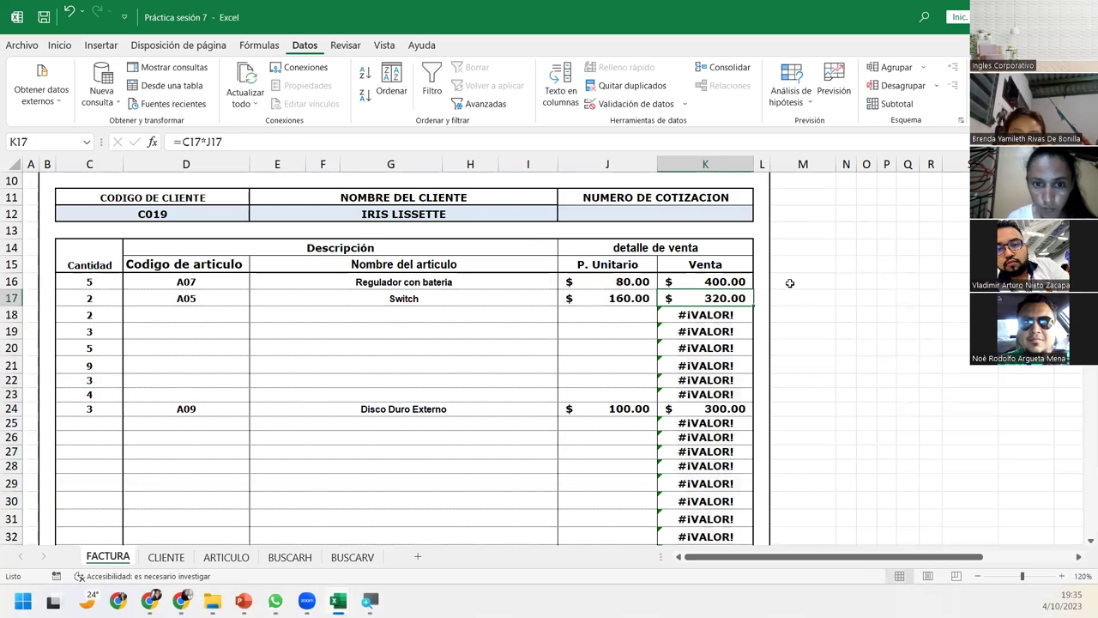
- Fill the SI.ERROR Venta formula down to K38 without formatting and check K21
{"action": "left_click", "coordinate": [736, 278]}
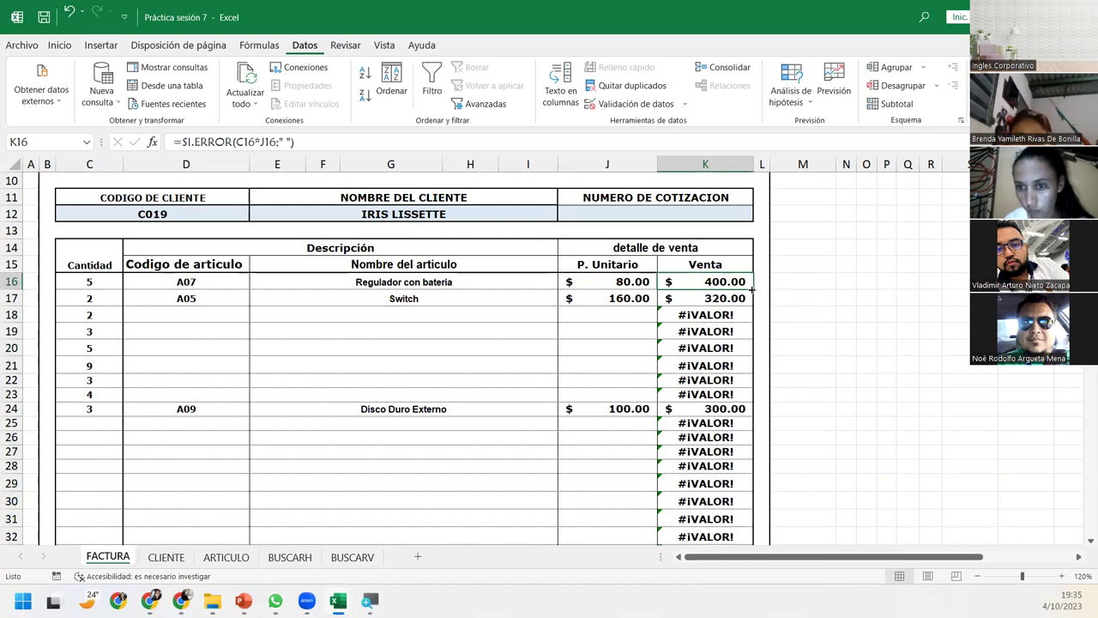
{"action": "mouse_move", "coordinate": [754, 290]}
{"action": "left_mouse_down"}
{"action": "mouse_move", "coordinate": [749, 537]}
{"action": "mouse_move", "coordinate": [757, 498]}
{"action": "left_mouse_up"}
{"action": "left_click", "coordinate": [762, 513]}
{"action": "scroll", "coordinate": [796, 474], "scroll_direction": "up", "scroll_amount": 1}
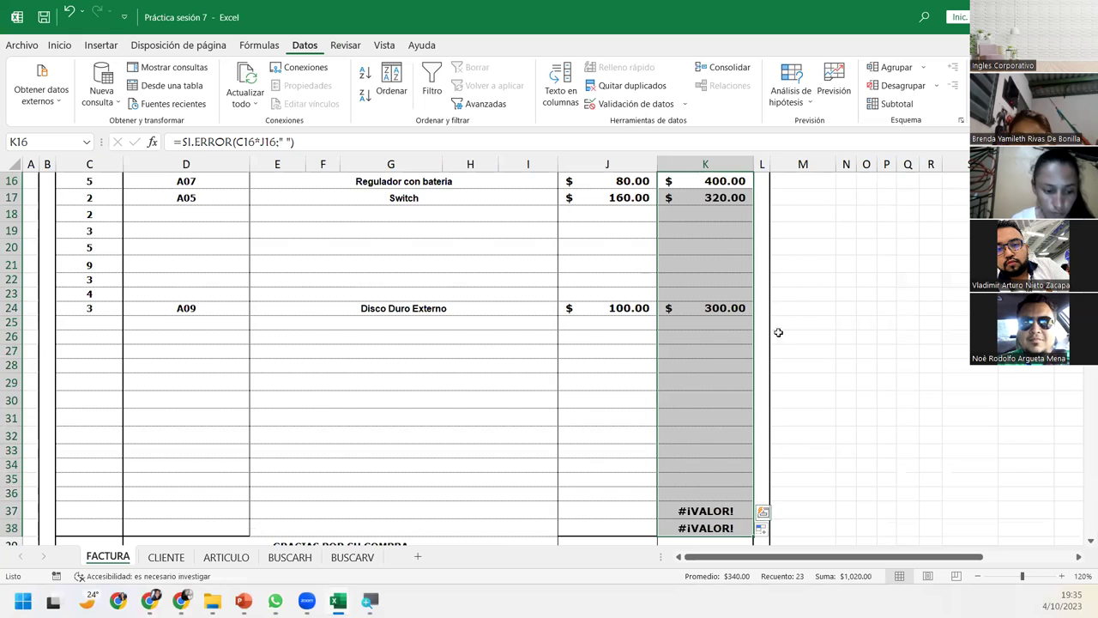
{"action": "left_click", "coordinate": [695, 261]}
{"action": "key", "text": "Down"}
{"action": "key", "text": "Down"}
{"action": "key", "text": "Down"}
{"action": "key", "text": "Down"}
{"action": "scroll", "coordinate": [691, 300], "scroll_direction": "up", "scroll_amount": 1}
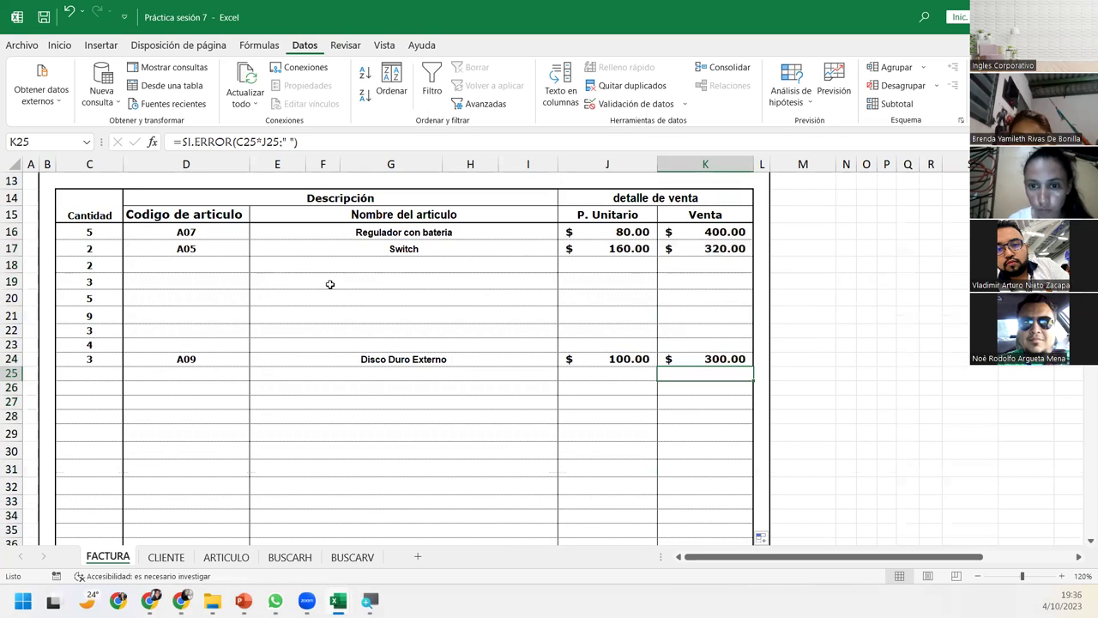
- Set D16 to item A04 and check its name, unit price and Venta in E16, J16, K16
{"action": "left_click", "coordinate": [207, 227]}
{"action": "left_click", "coordinate": [257, 233]}
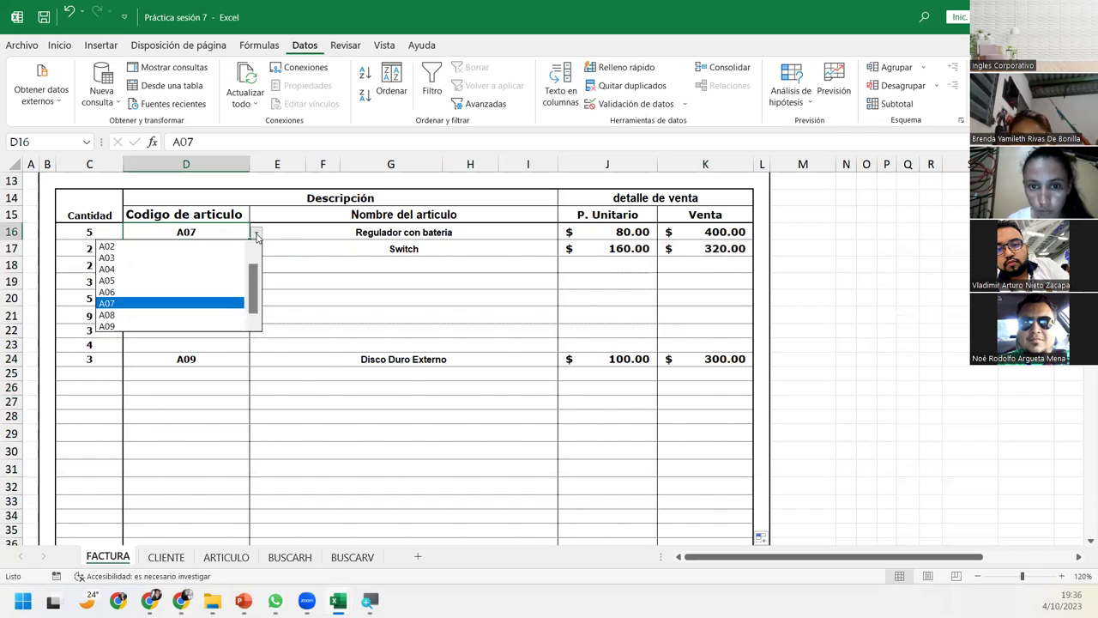
{"action": "left_click", "coordinate": [206, 268]}
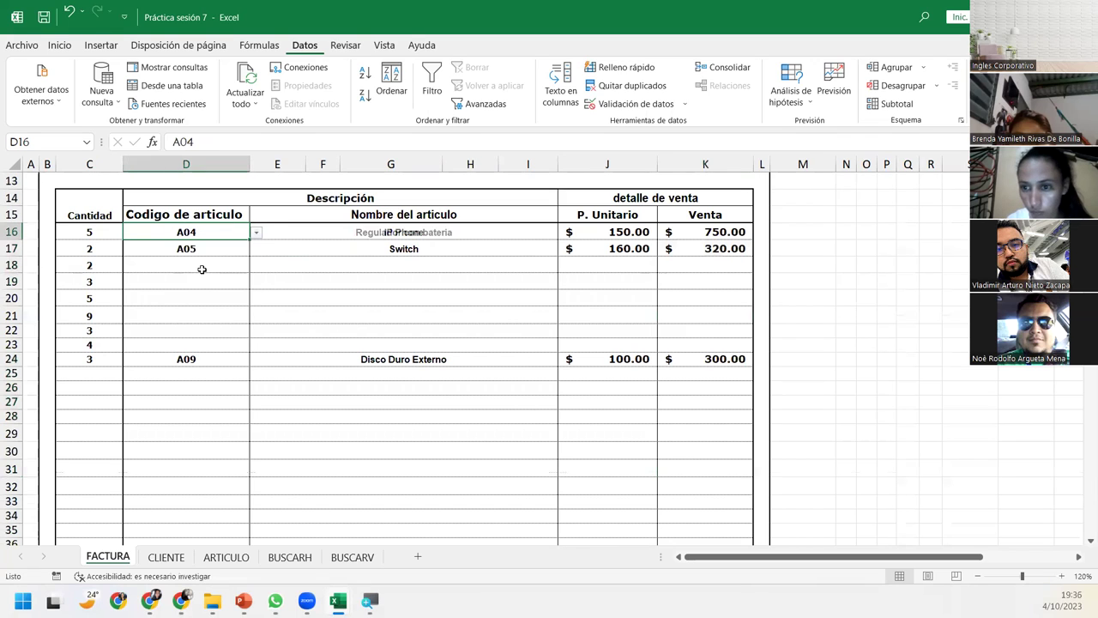
{"action": "left_click", "coordinate": [455, 232]}
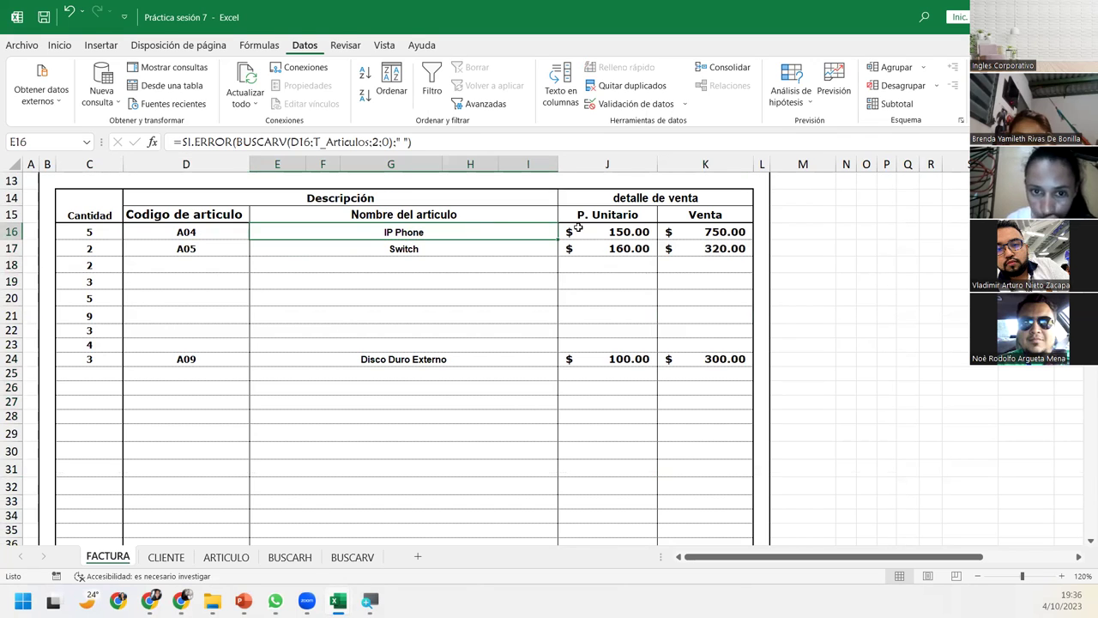
{"action": "left_click", "coordinate": [571, 228]}
{"action": "left_click", "coordinate": [693, 229]}
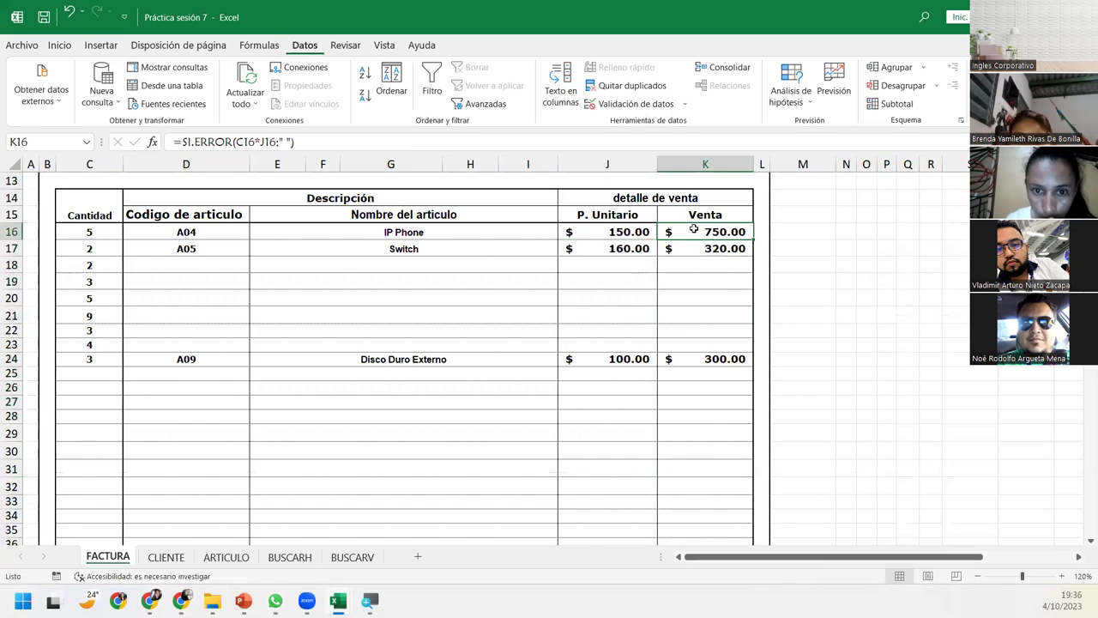
- Add item code A03 on row 20, then view K16's formula
{"action": "left_click", "coordinate": [225, 297]}
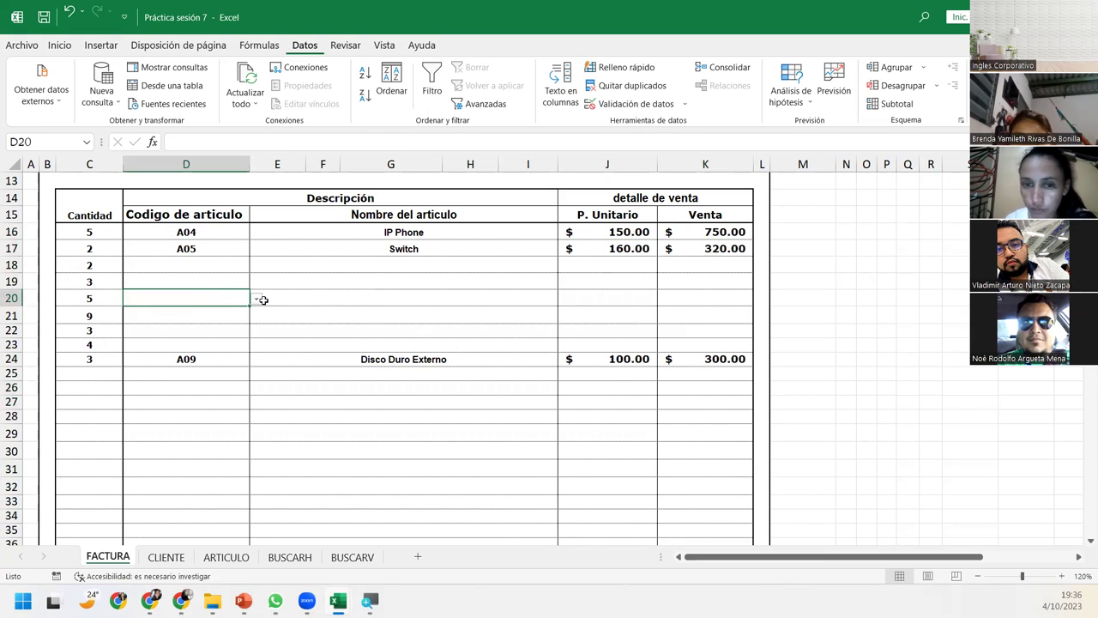
{"action": "left_click", "coordinate": [256, 298]}
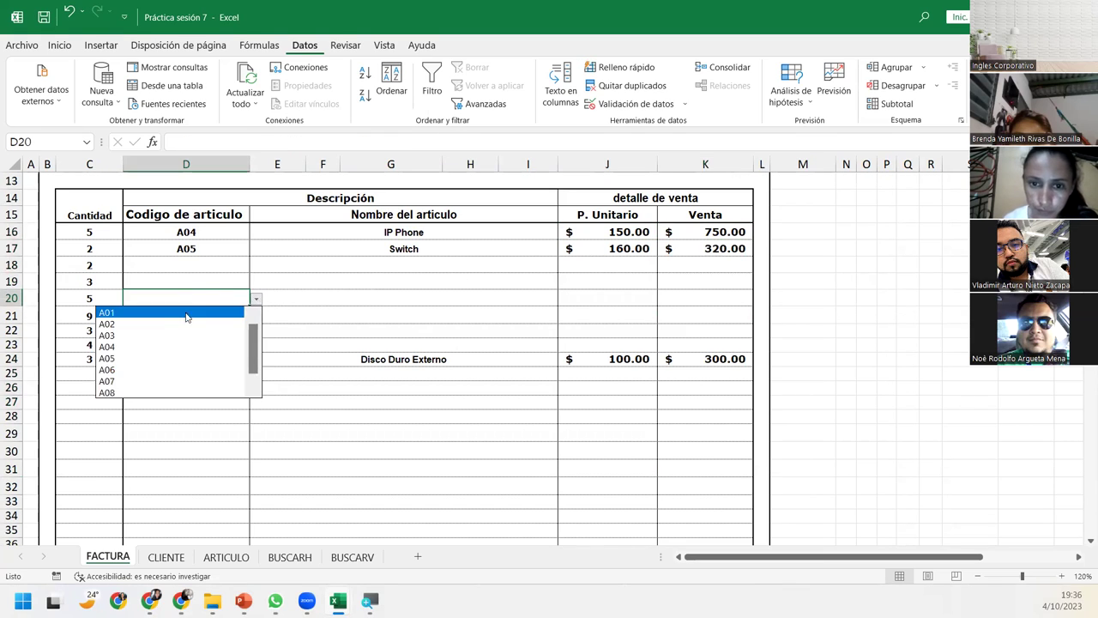
{"action": "left_click", "coordinate": [139, 340]}
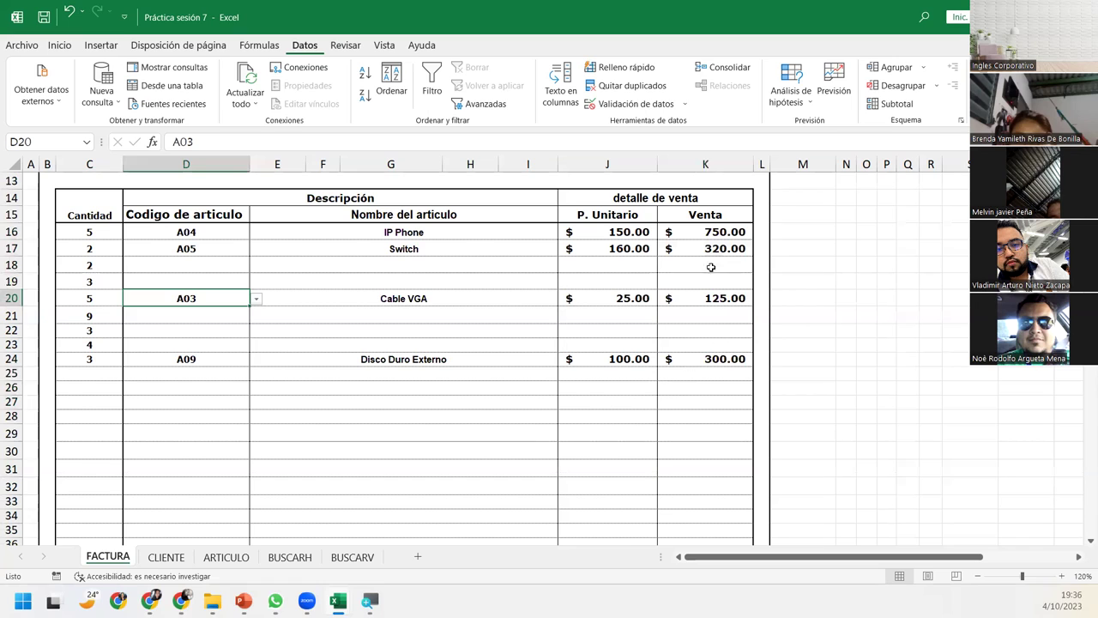
{"action": "left_click", "coordinate": [715, 221]}
{"action": "double_click", "coordinate": [717, 232]}
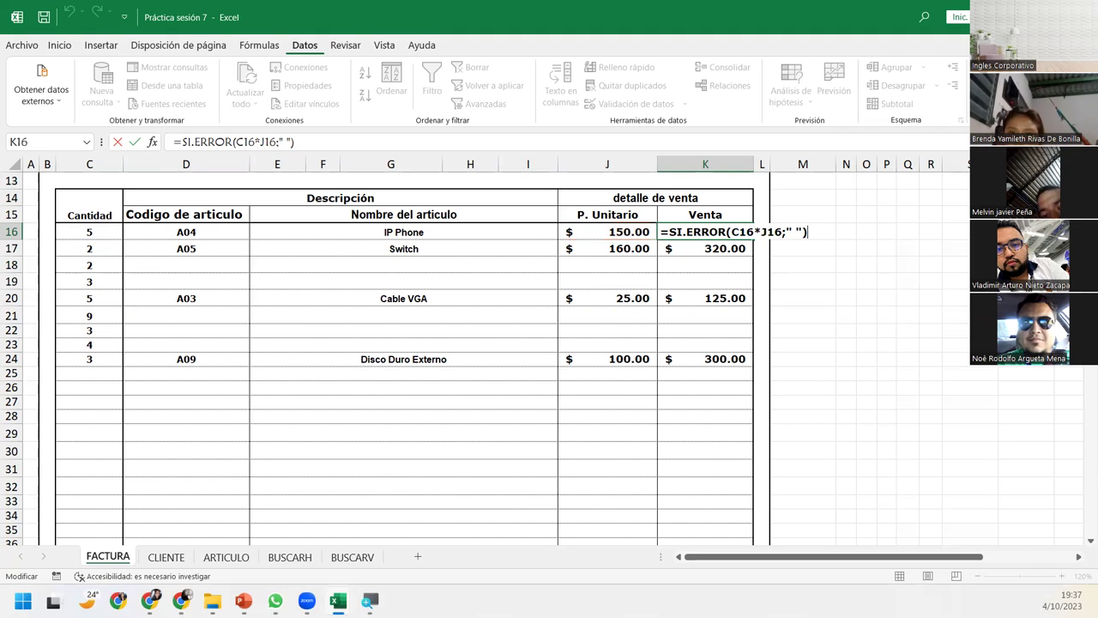
- Leave K16's formula unchanged and switch to the BUSCARH sheet
{"action": "key", "text": "ctrl+Return"}
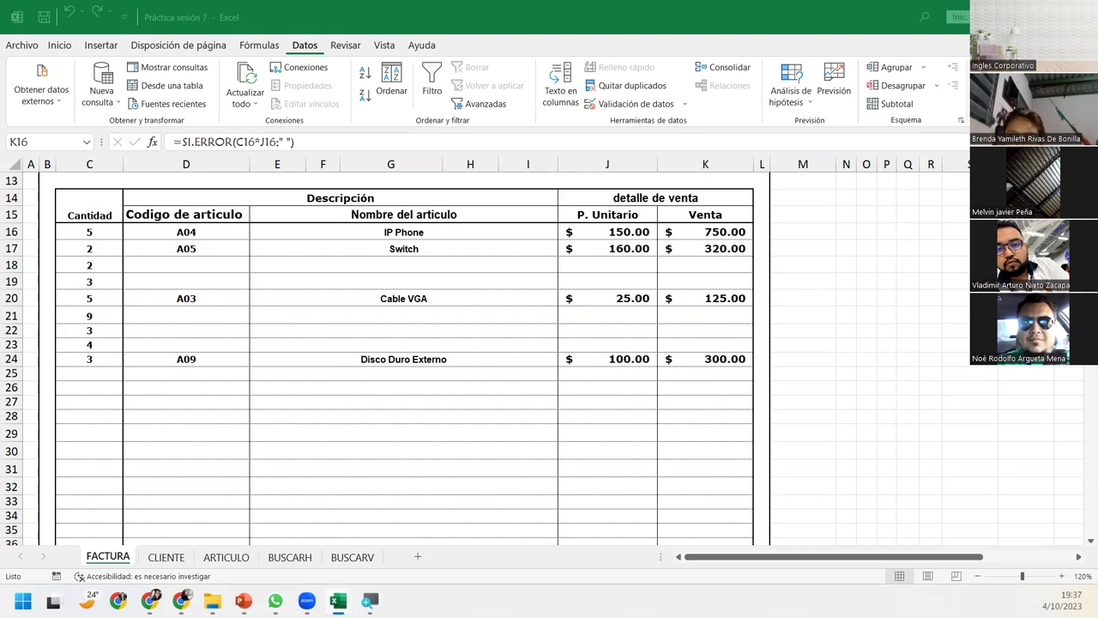
{"action": "key", "text": "F2"}
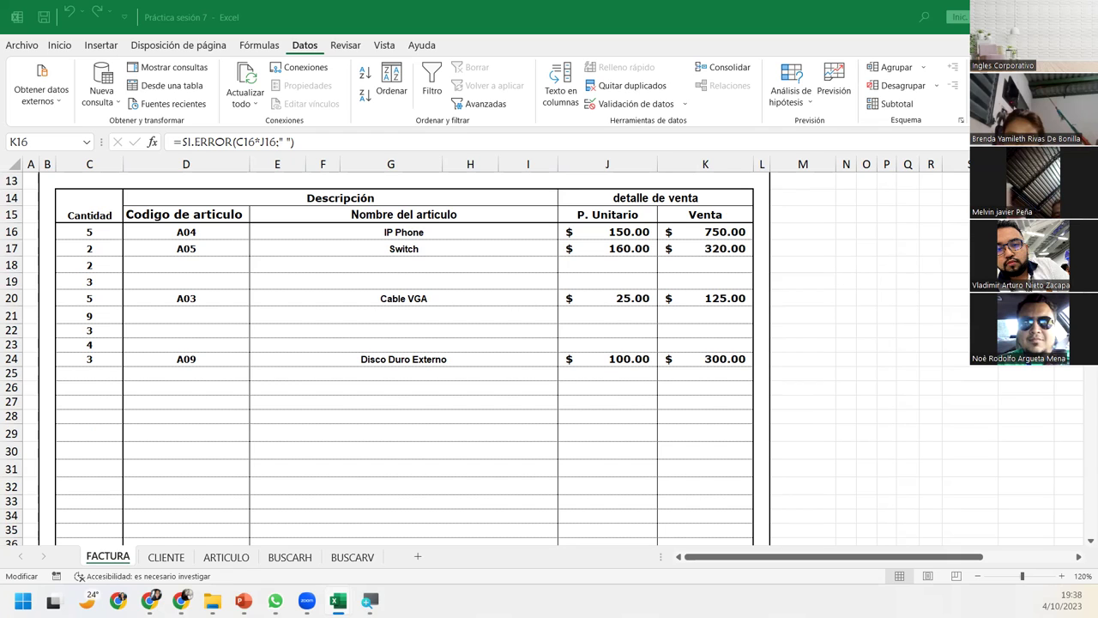
{"action": "key", "text": "Escape"}
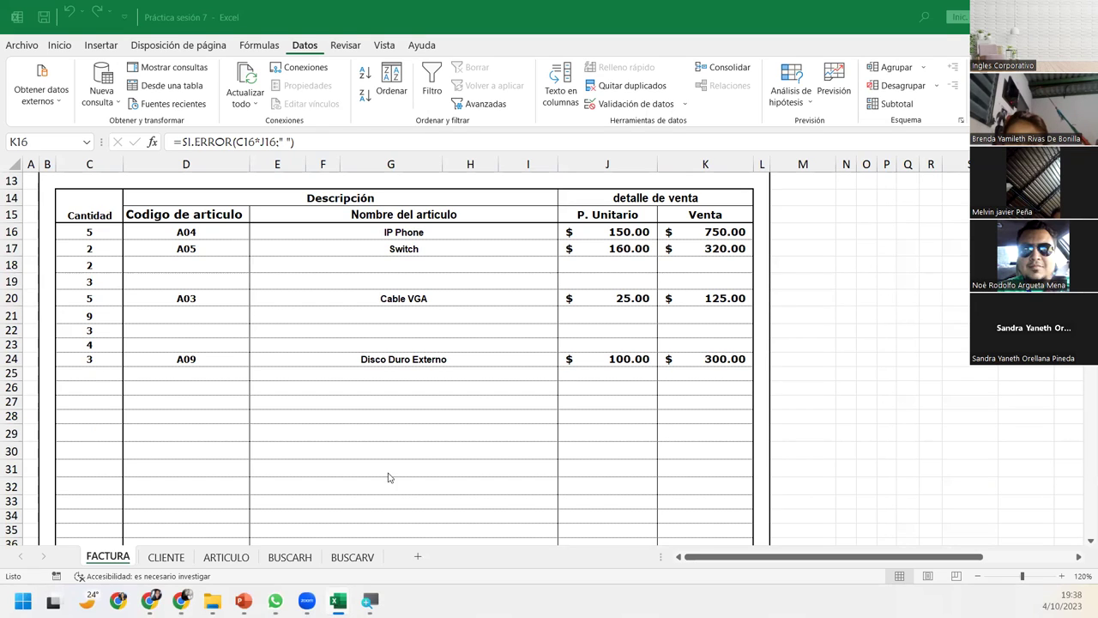
{"action": "left_click", "coordinate": [278, 558]}
{"action": "left_click", "coordinate": [278, 557]}
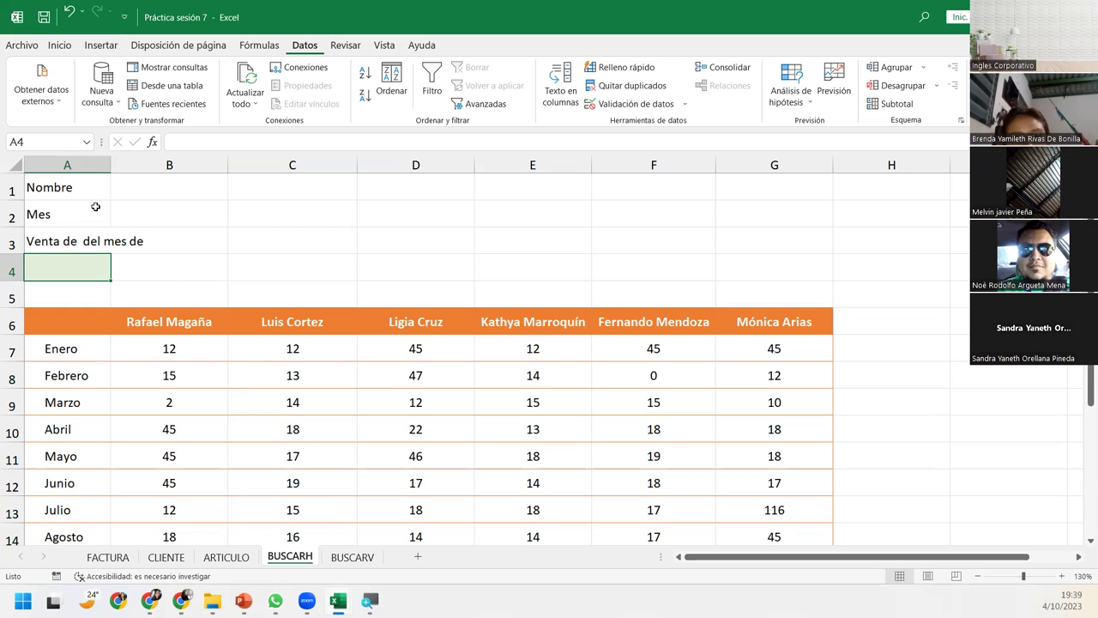
- Replace the space with an underscore in the B6, C6 and D6 salesperson headers
{"action": "left_click", "coordinate": [166, 184]}
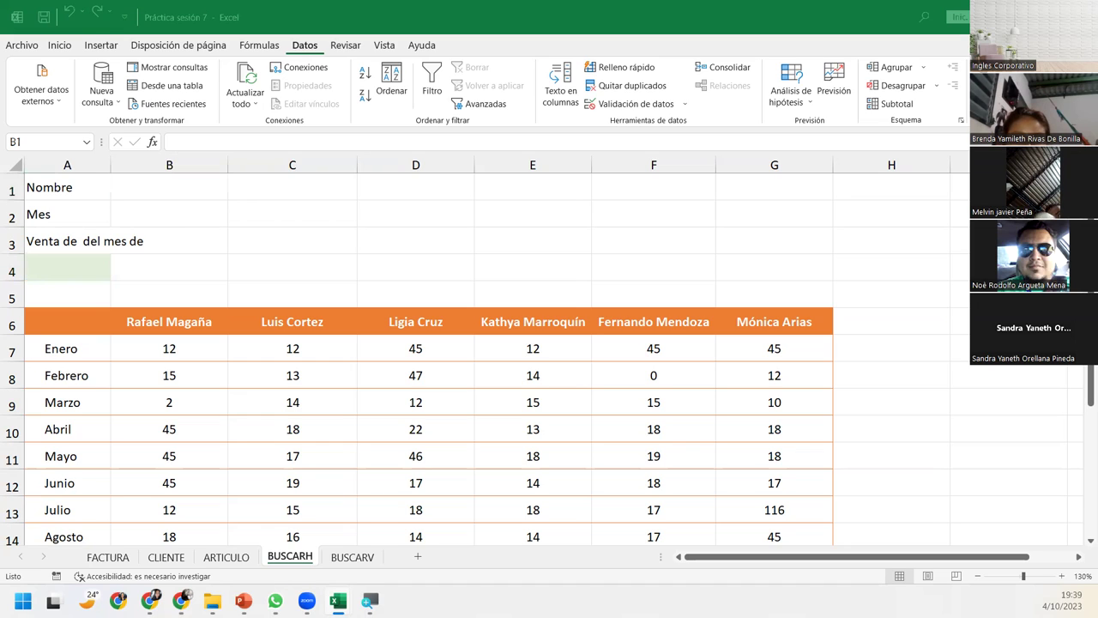
{"action": "left_click", "coordinate": [119, 191]}
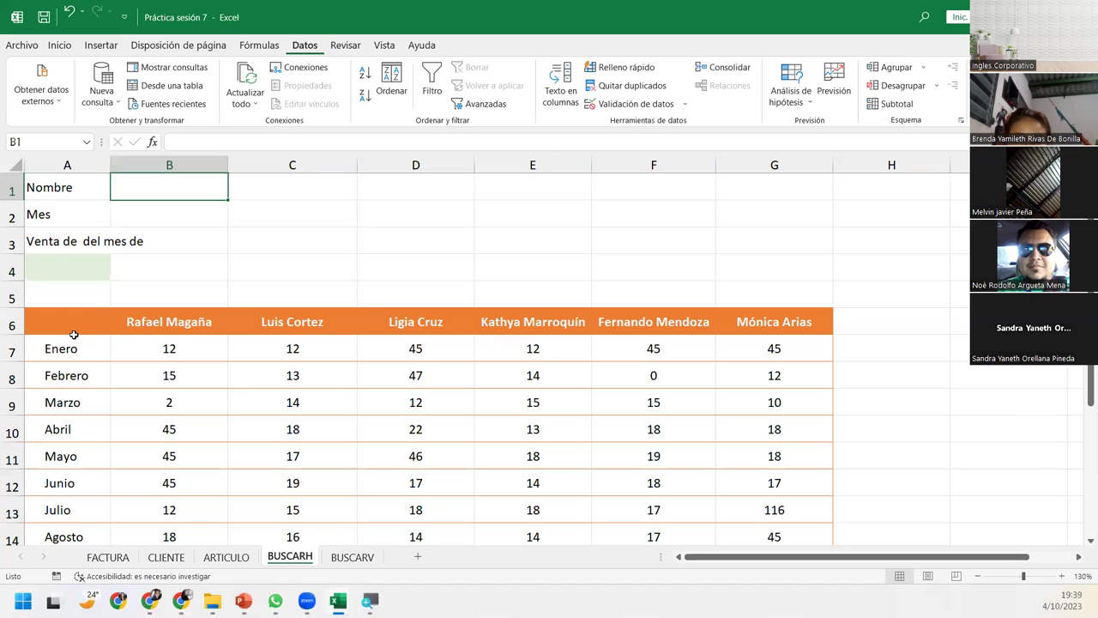
{"action": "left_click", "coordinate": [149, 318]}
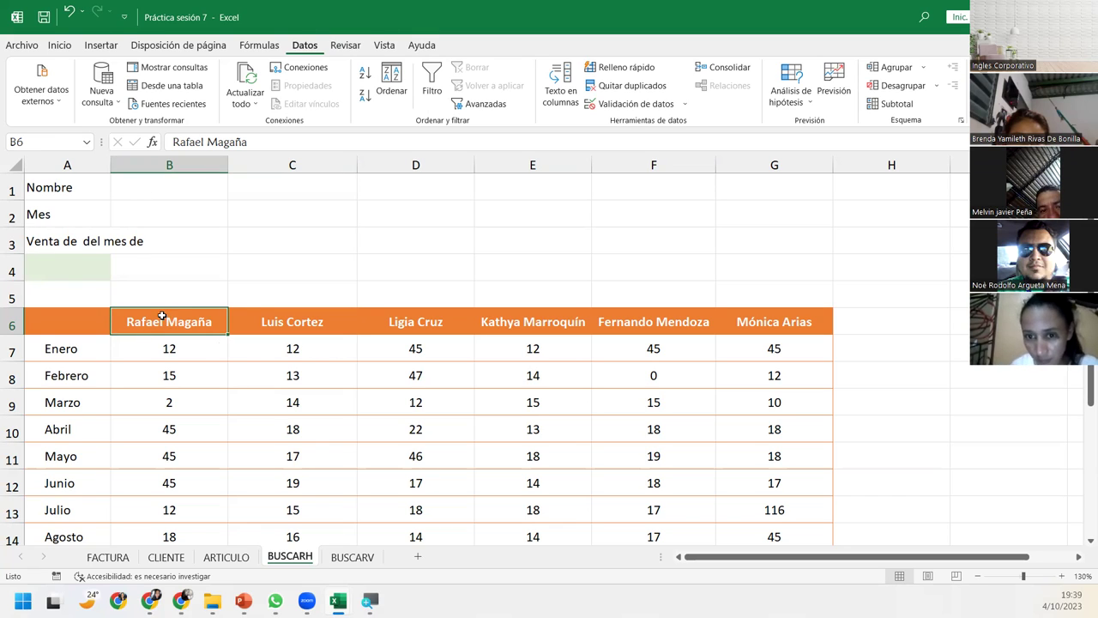
{"action": "double_click", "coordinate": [168, 316]}
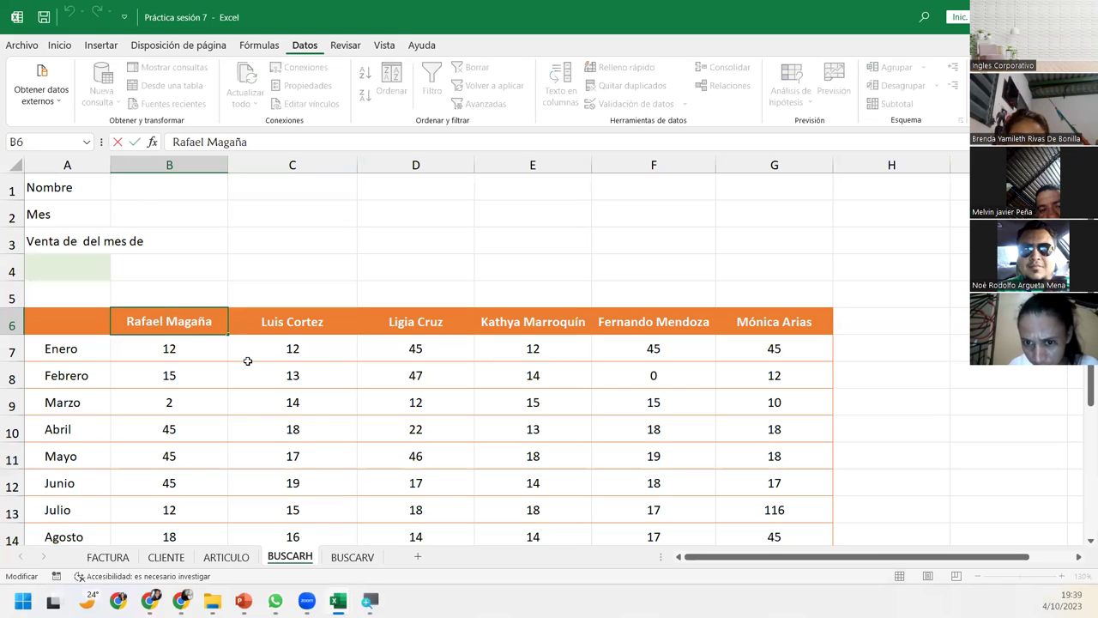
{"action": "key", "text": "BackSpace"}
{"action": "type", "text": "_"}
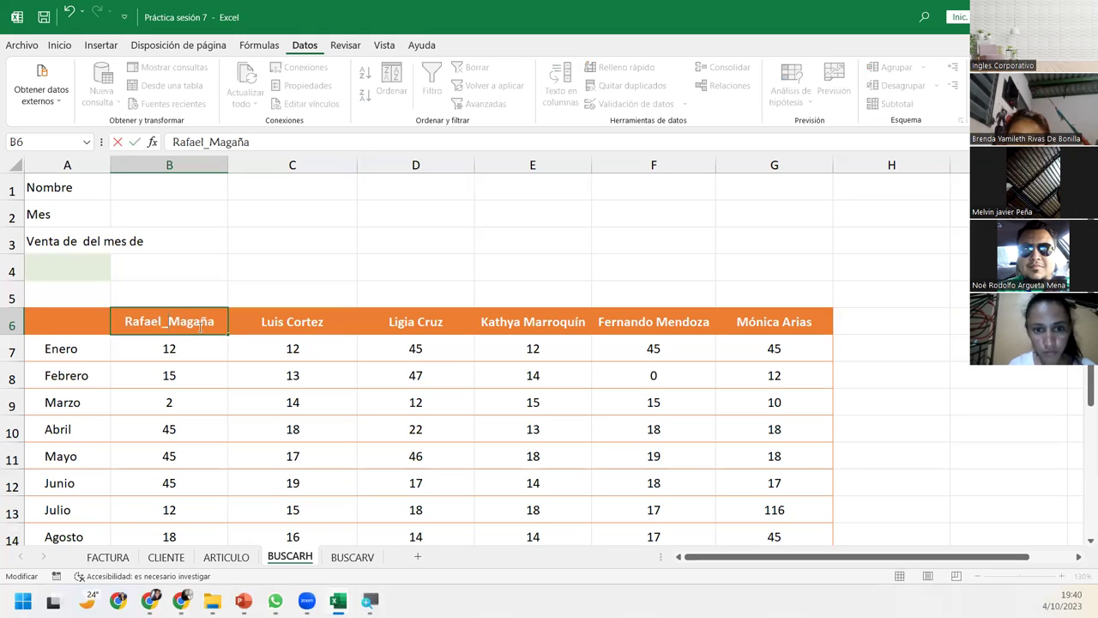
{"action": "left_click", "coordinate": [294, 321]}
{"action": "key", "text": "BackSpace"}
{"action": "type", "text": "_"}
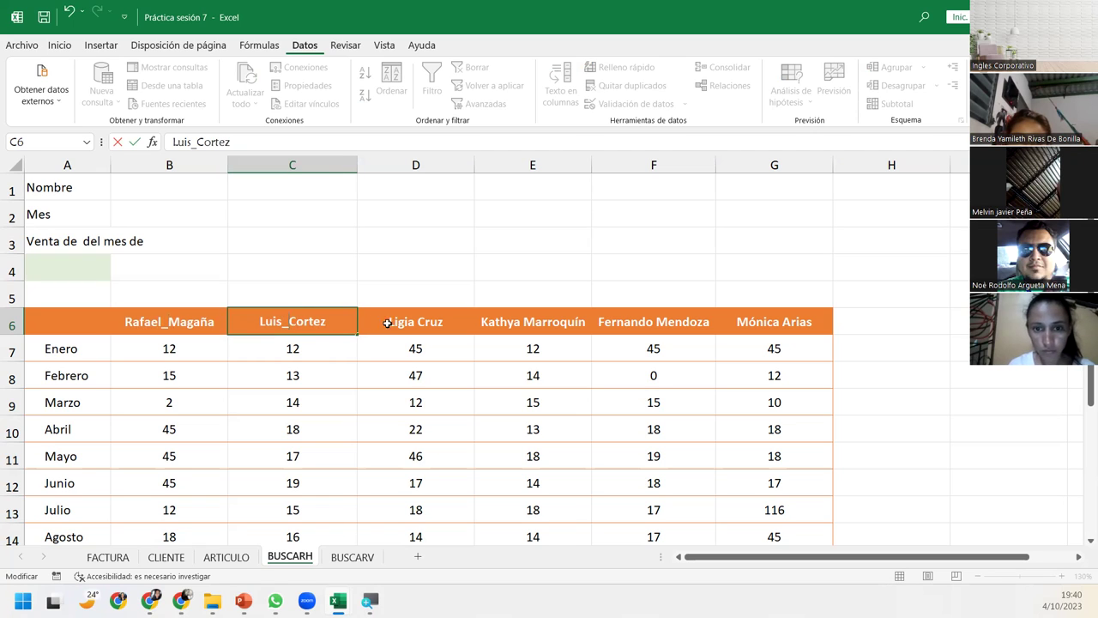
{"action": "double_click", "coordinate": [403, 321]}
{"action": "key", "text": "BackSpace"}
{"action": "type", "text": "_"}
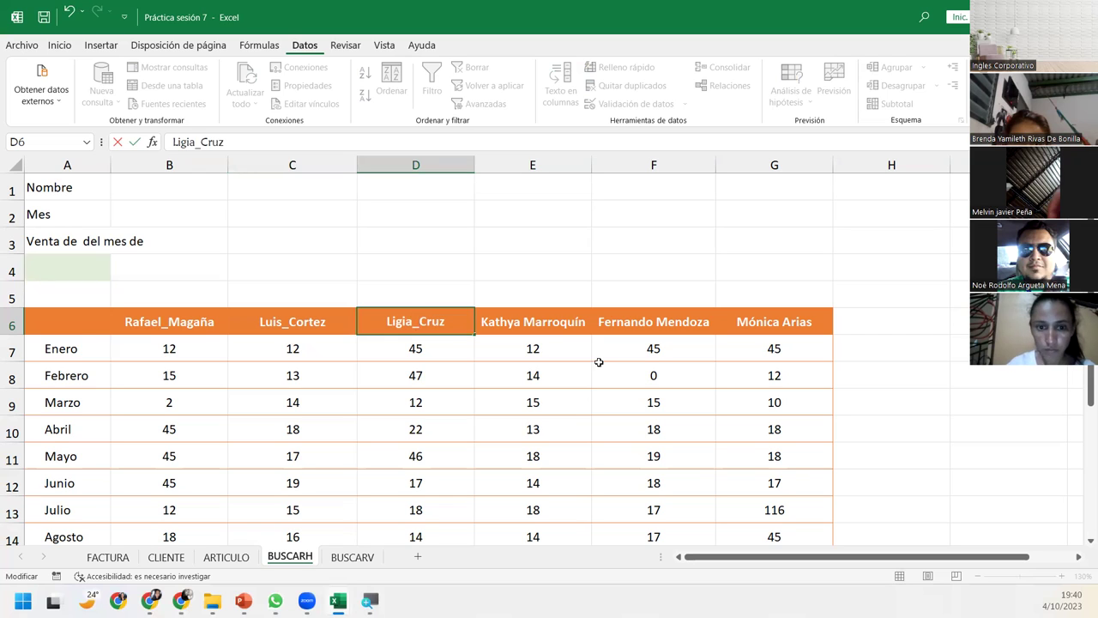
- Replace the spaces with underscores in the E6, F6 and G6 headers and commit the edits
{"action": "double_click", "coordinate": [524, 320]}
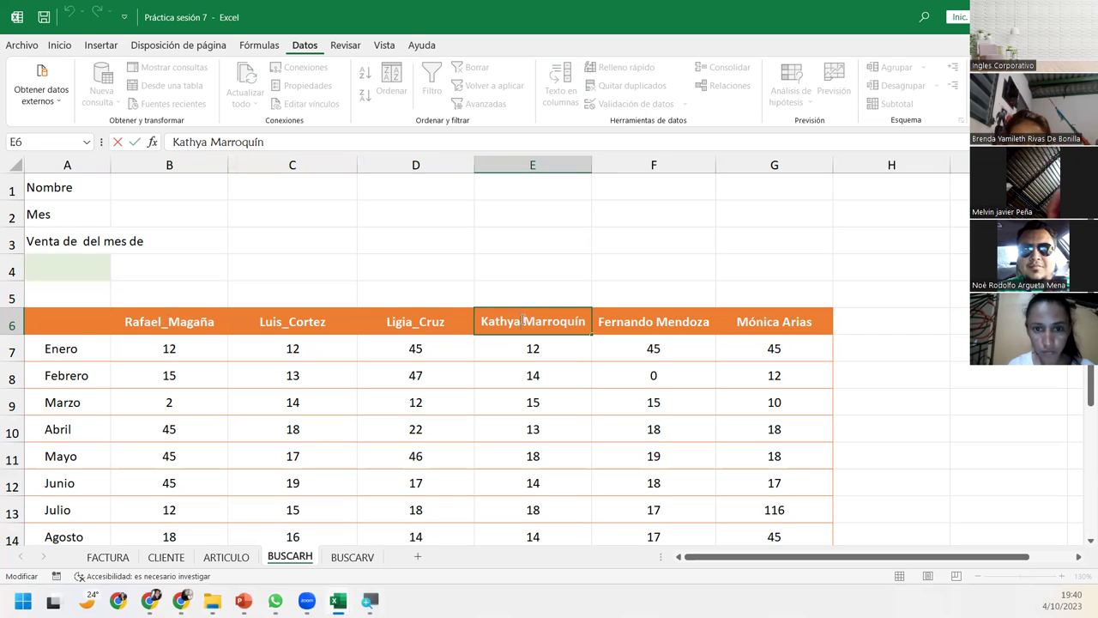
{"action": "key", "text": "BackSpace"}
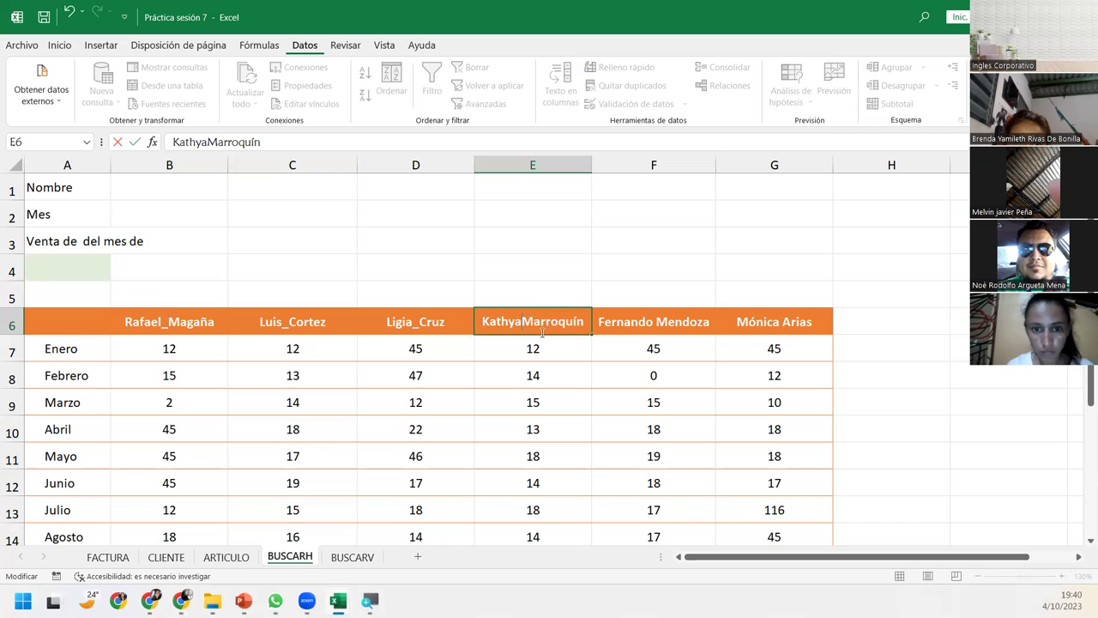
{"action": "type", "text": "_"}
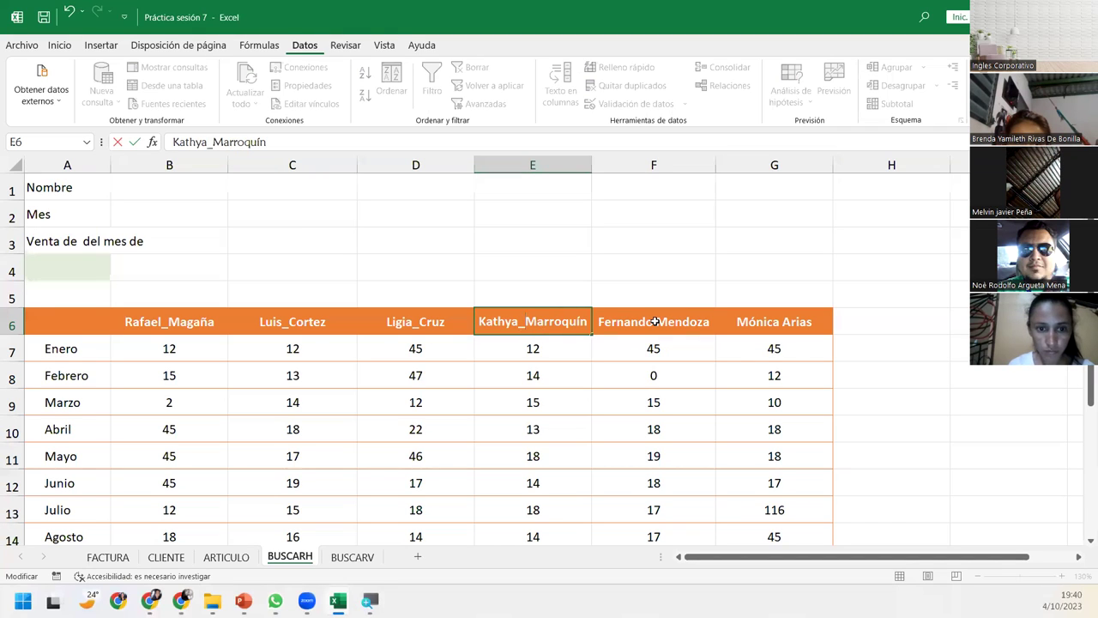
{"action": "double_click", "coordinate": [656, 321]}
{"action": "key", "text": "BackSpace"}
{"action": "type", "text": "_"}
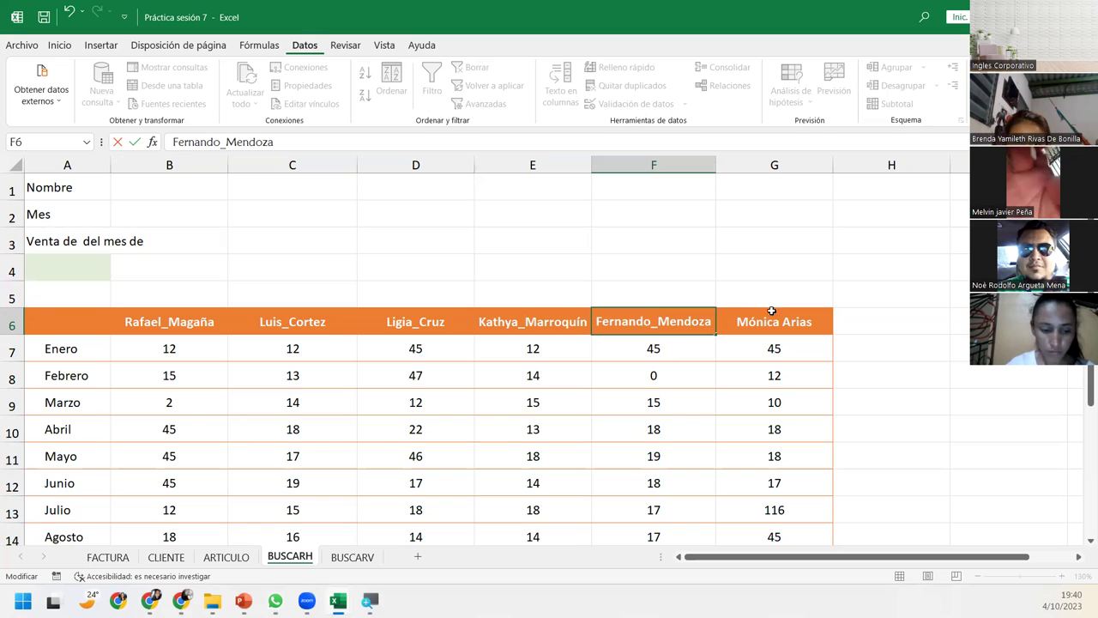
{"action": "double_click", "coordinate": [784, 321]}
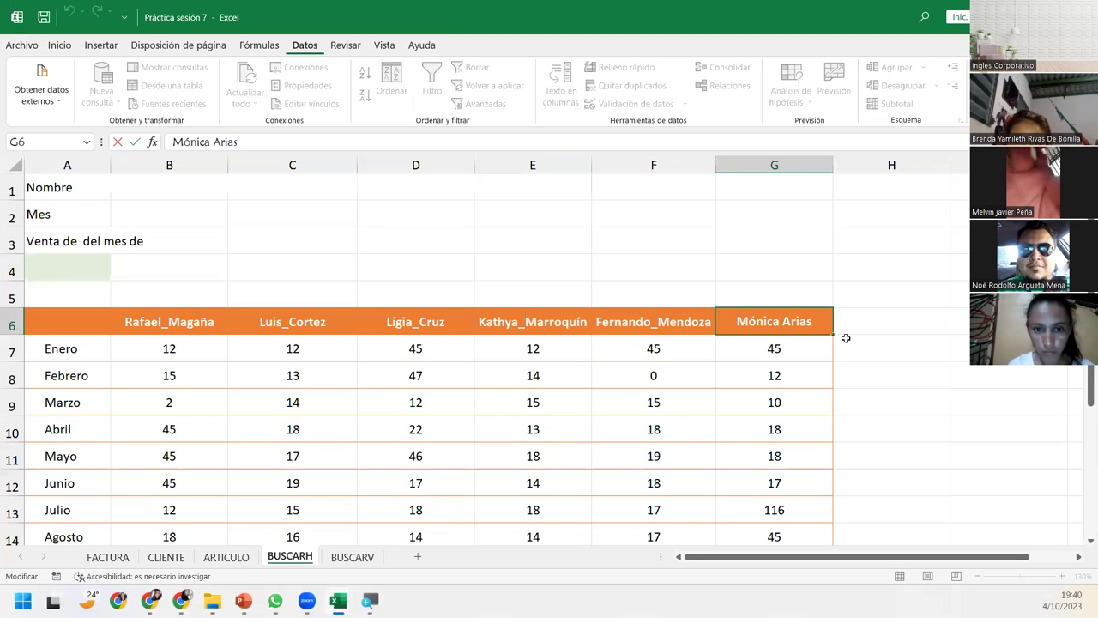
{"action": "key", "text": "BackSpace"}
{"action": "type", "text": "_"}
{"action": "key", "text": "Return"}
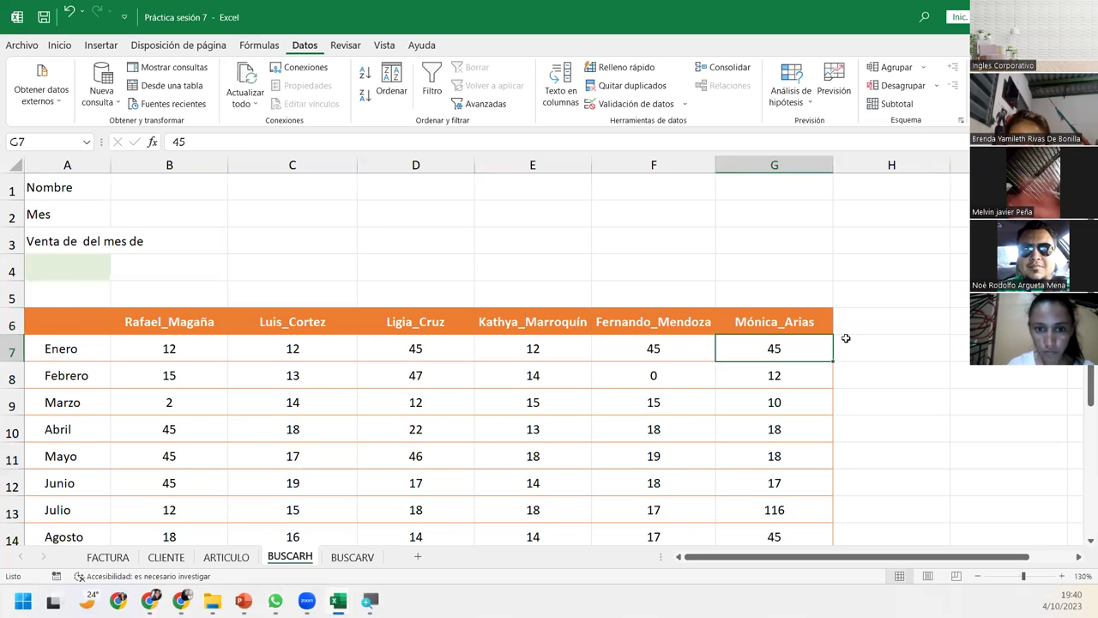
{"action": "left_click", "coordinate": [142, 322]}
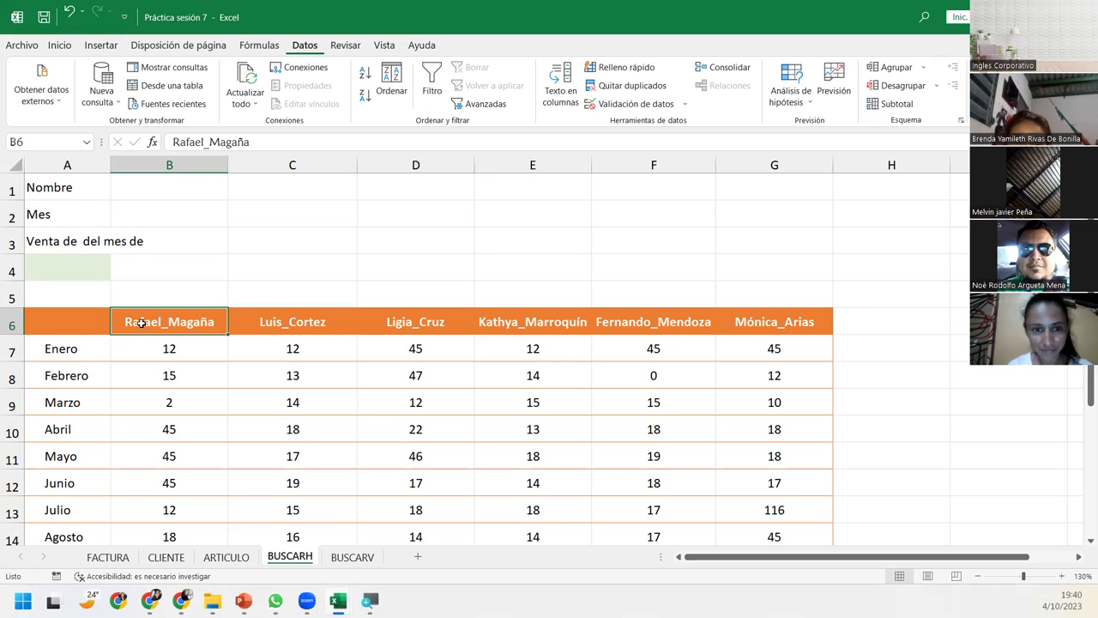
- Create named ranges from the top row and left column of the A6:G14 sales table
{"action": "mouse_move", "coordinate": [68, 321]}
{"action": "left_mouse_down"}
{"action": "mouse_move", "coordinate": [791, 517]}
{"action": "mouse_move", "coordinate": [789, 455]}
{"action": "left_mouse_up"}
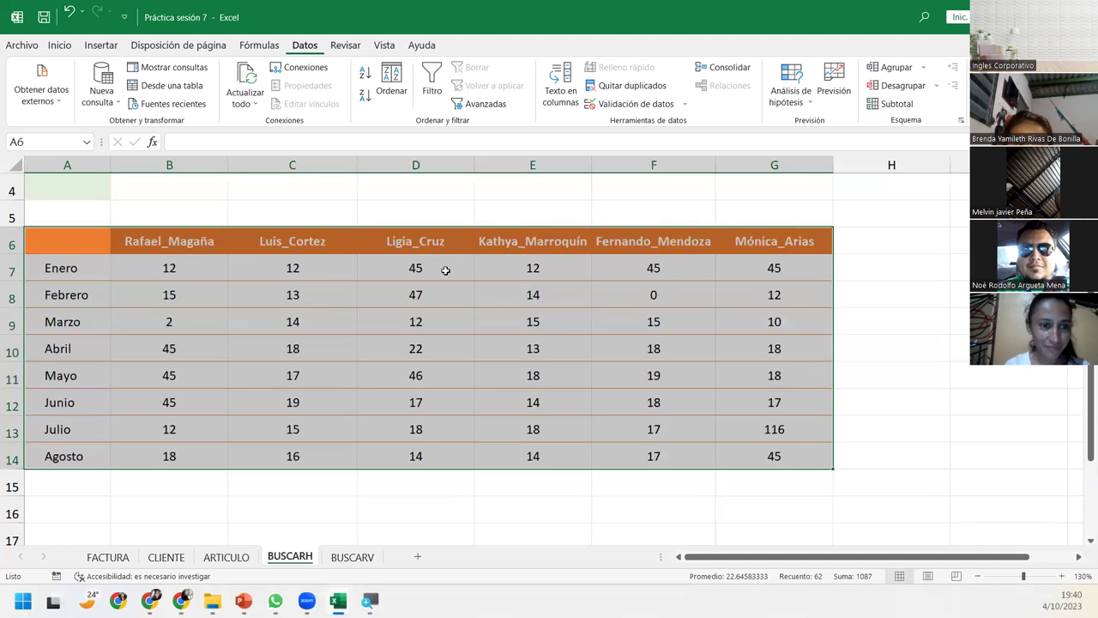
{"action": "left_click", "coordinate": [260, 45]}
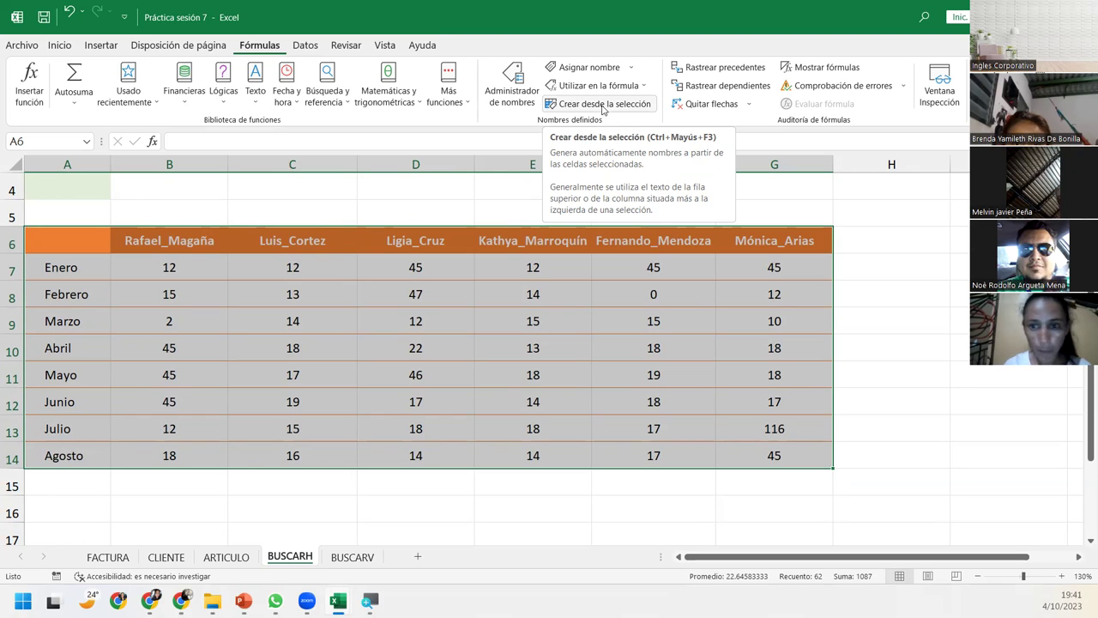
{"action": "left_click", "coordinate": [603, 106]}
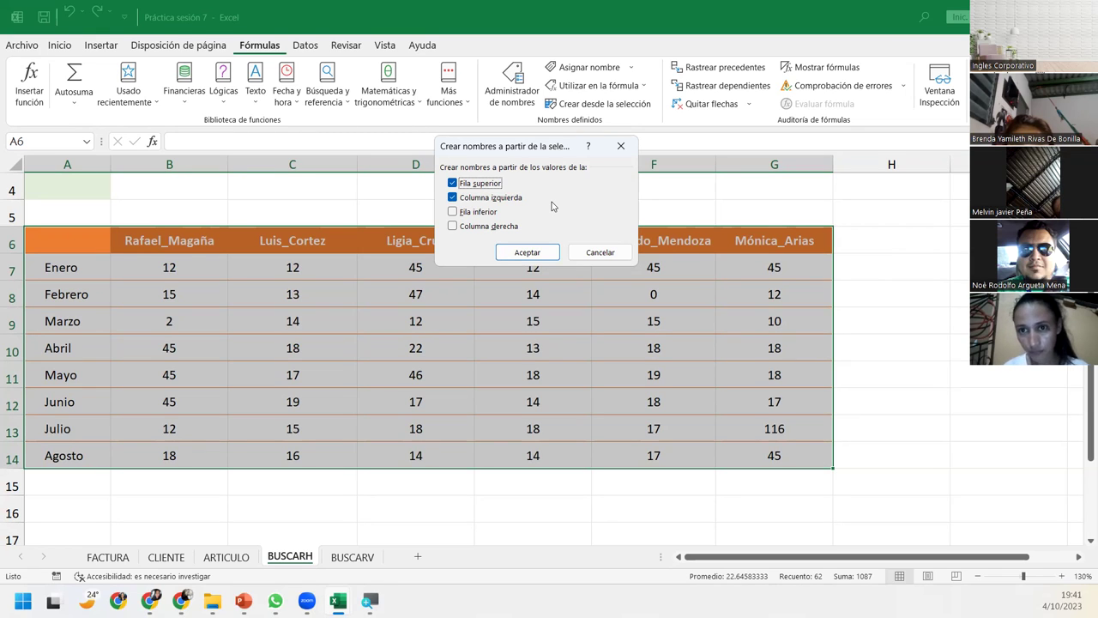
{"action": "left_click", "coordinate": [518, 256]}
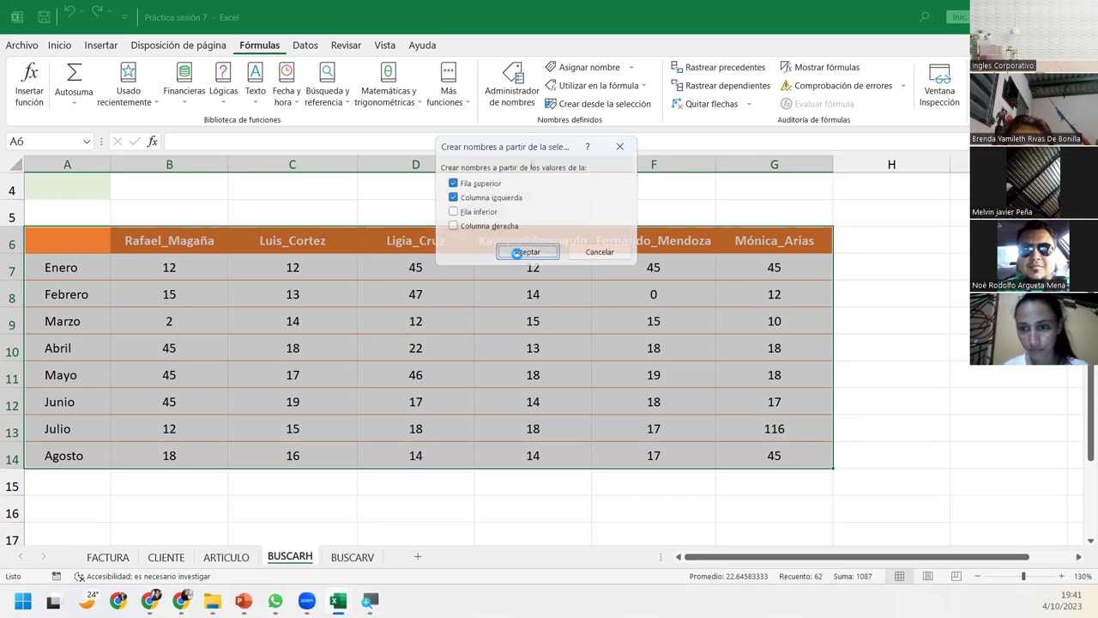
- Open the Name Manager and scroll through the new salesperson and month names and their ranges
{"action": "left_click", "coordinate": [512, 83]}
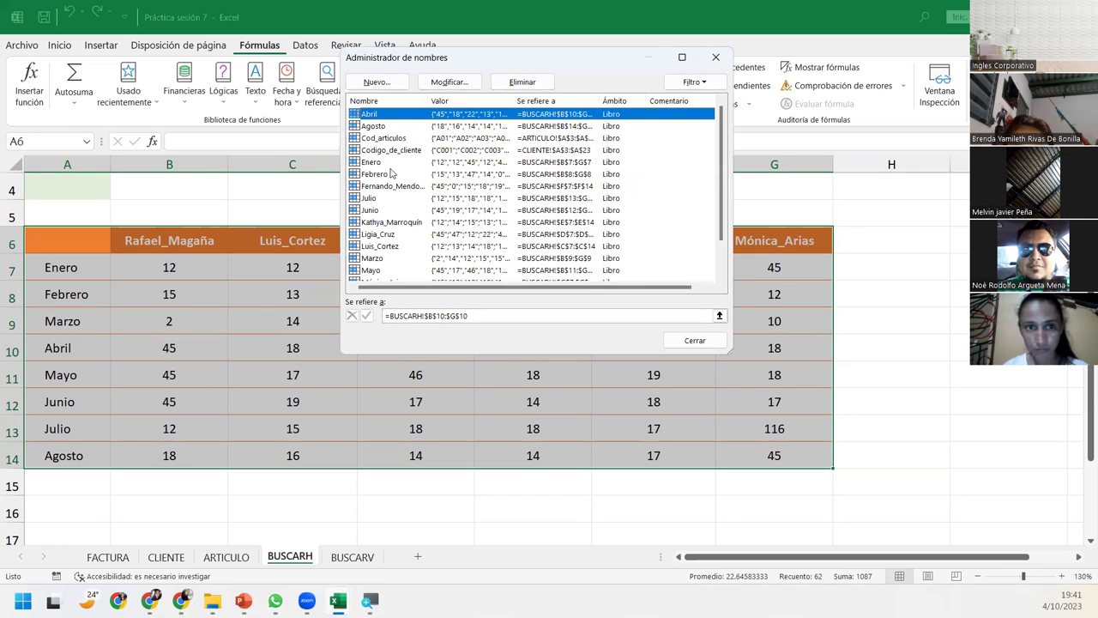
{"action": "left_click", "coordinate": [393, 187]}
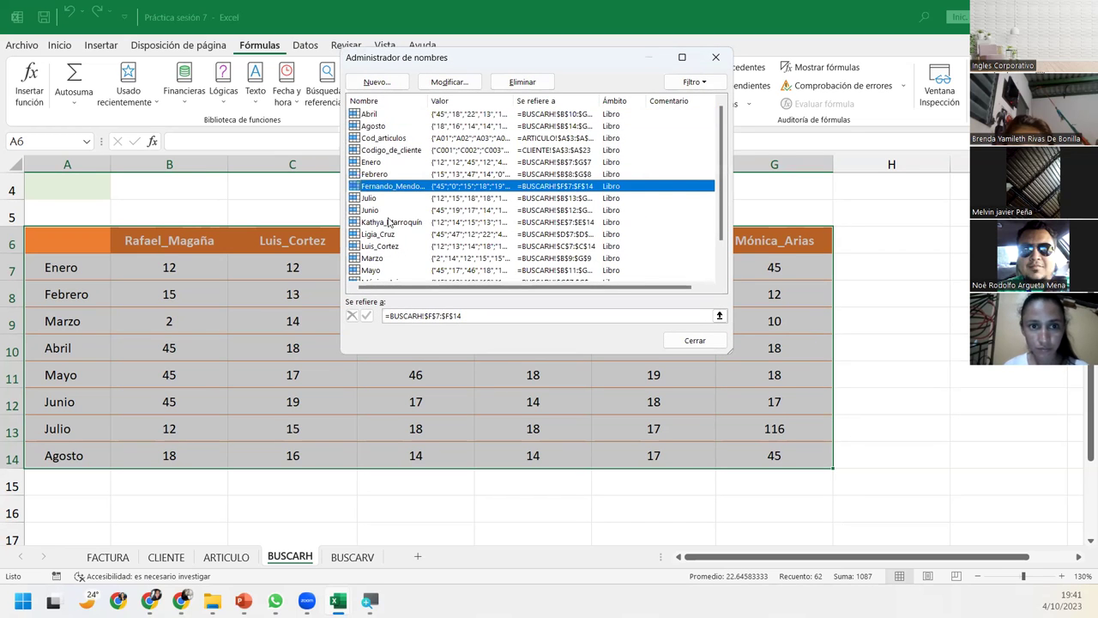
{"action": "scroll", "coordinate": [389, 221], "scroll_direction": "down", "scroll_amount": 1}
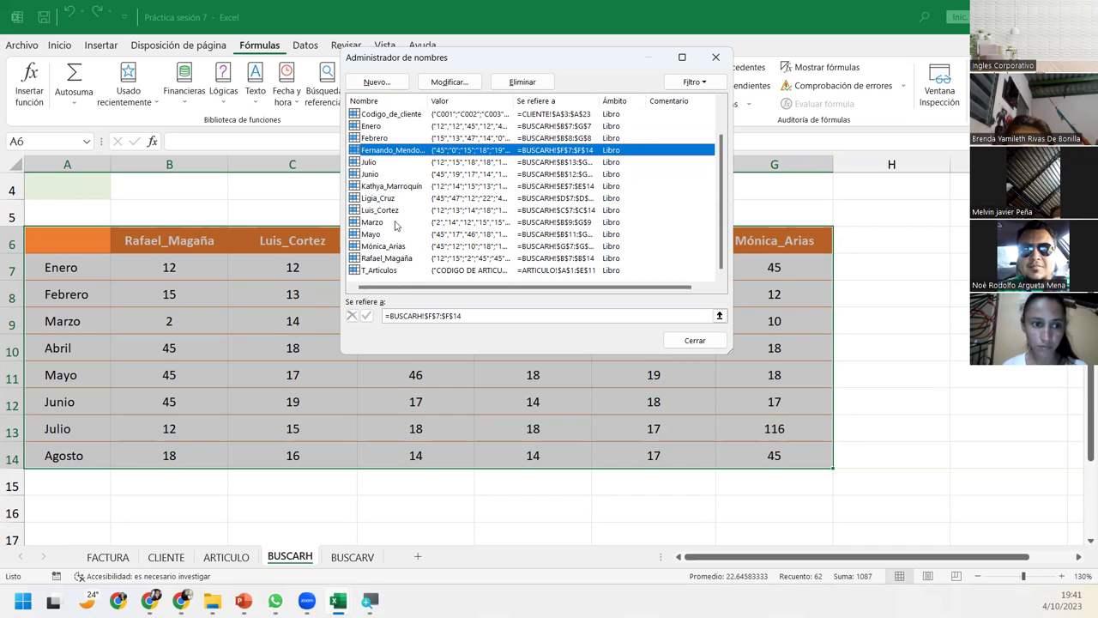
{"action": "scroll", "coordinate": [397, 223], "scroll_direction": "up", "scroll_amount": 1}
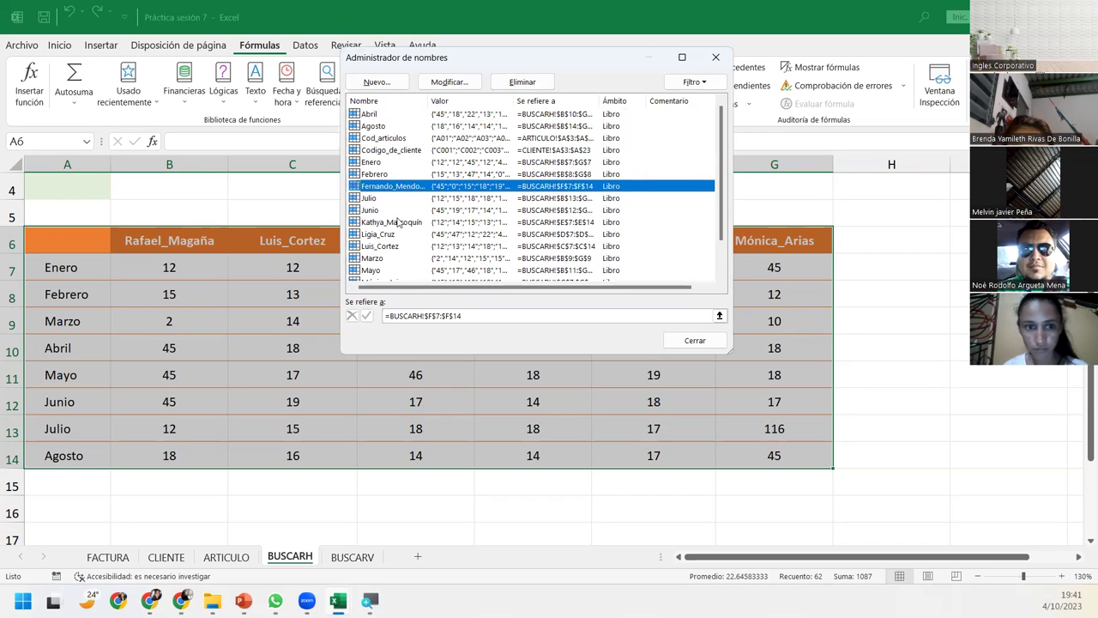
{"action": "scroll", "coordinate": [397, 222], "scroll_direction": "down", "scroll_amount": 1}
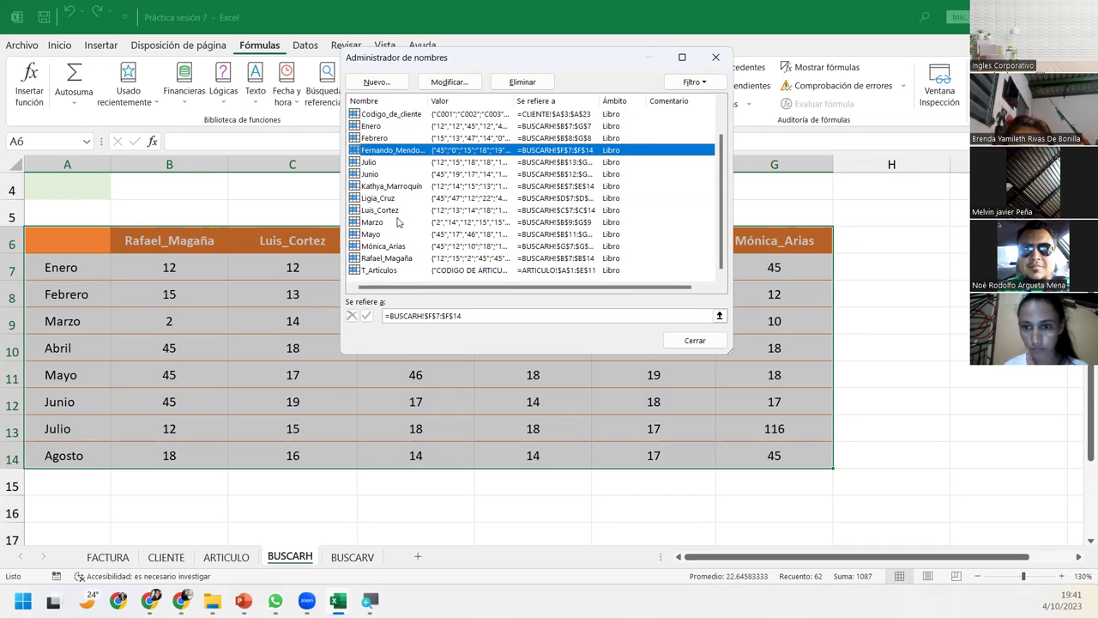
{"action": "scroll", "coordinate": [398, 222], "scroll_direction": "up", "scroll_amount": 1}
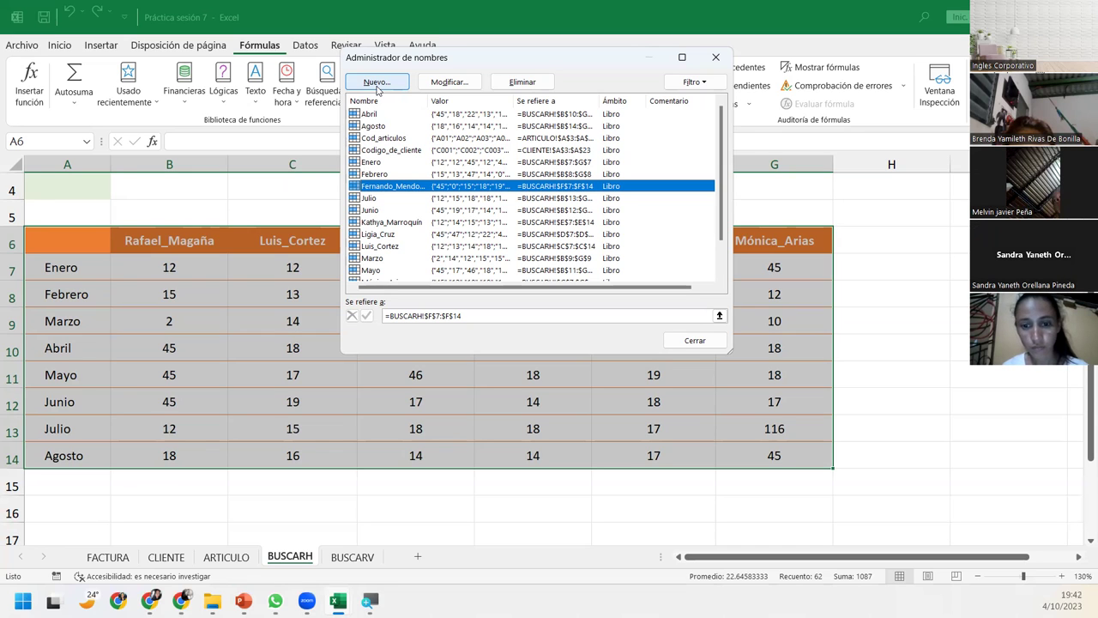
- Define the name Meses referring to BUSCARH!$A$7:$A$14, then close the Name Manager
{"action": "key", "text": "Escape"}
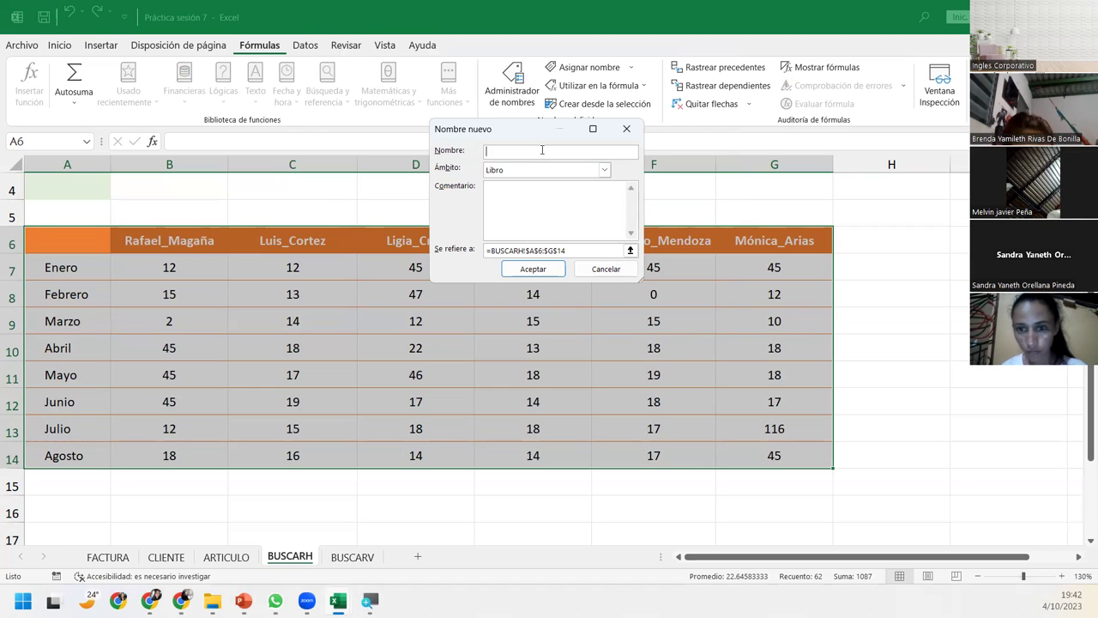
{"action": "type", "text": "Meses"}
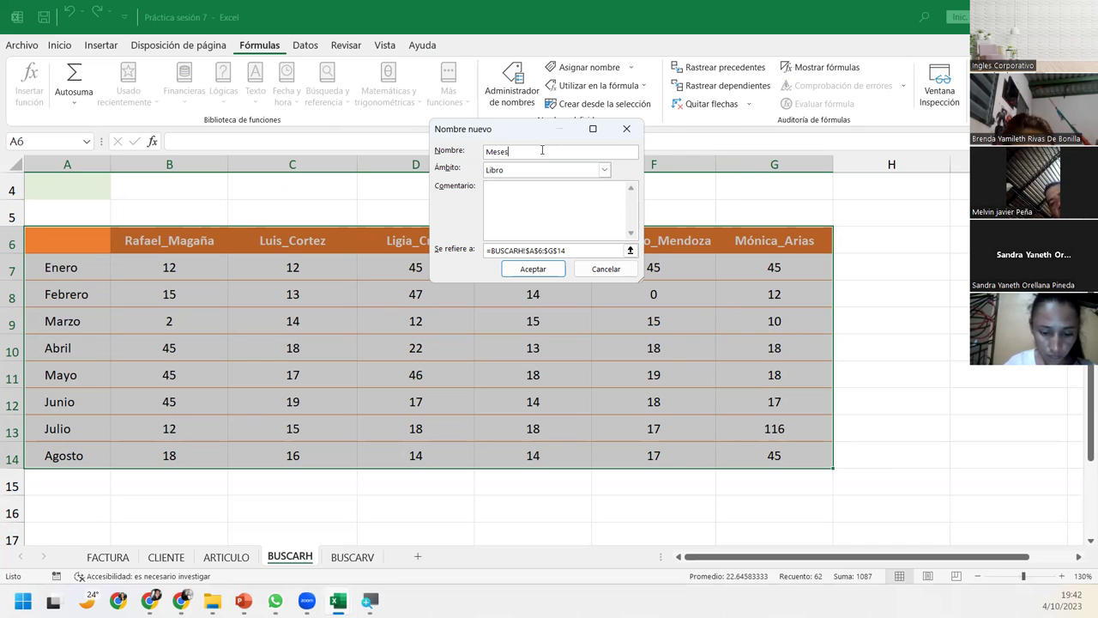
{"action": "left_click", "coordinate": [558, 250]}
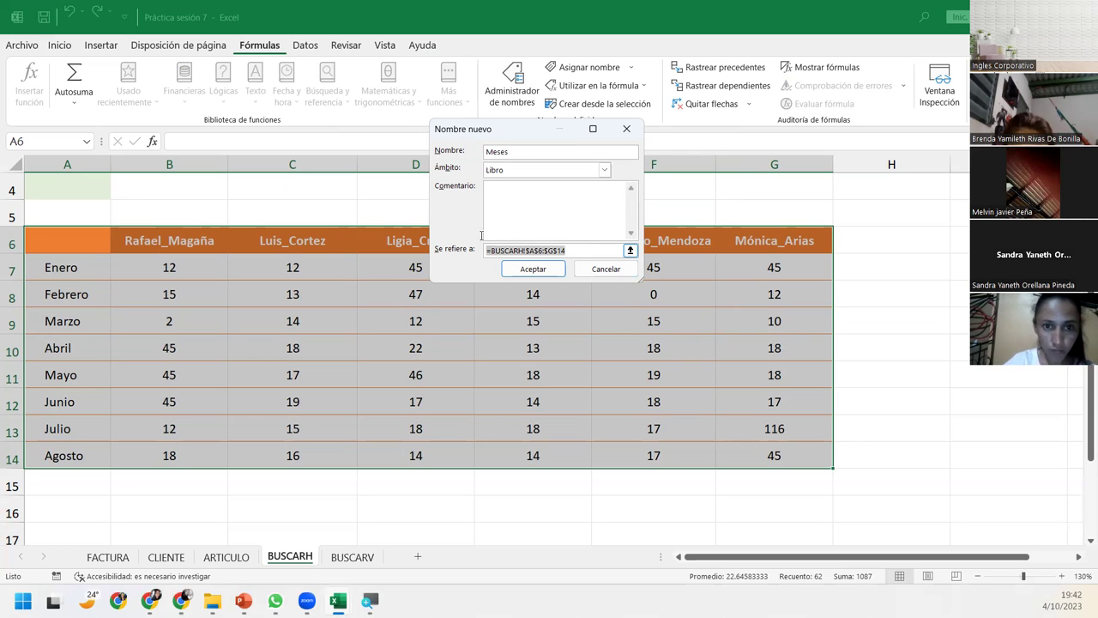
{"action": "left_click_drag", "start_coordinate": [34, 262], "coordinate": [74, 451]}
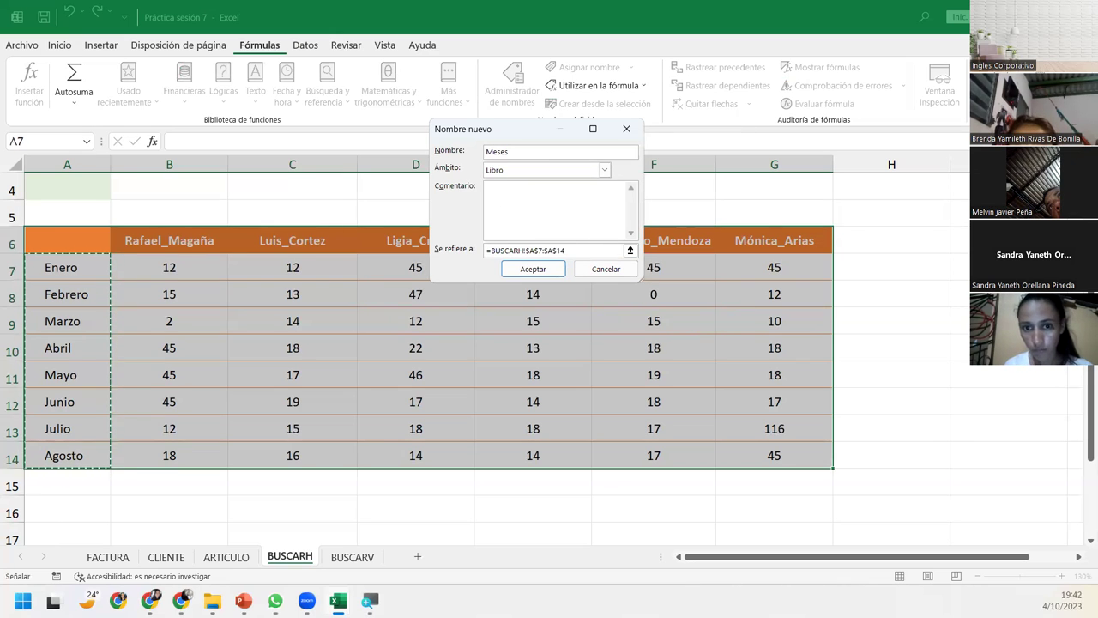
{"action": "left_click", "coordinate": [67, 190]}
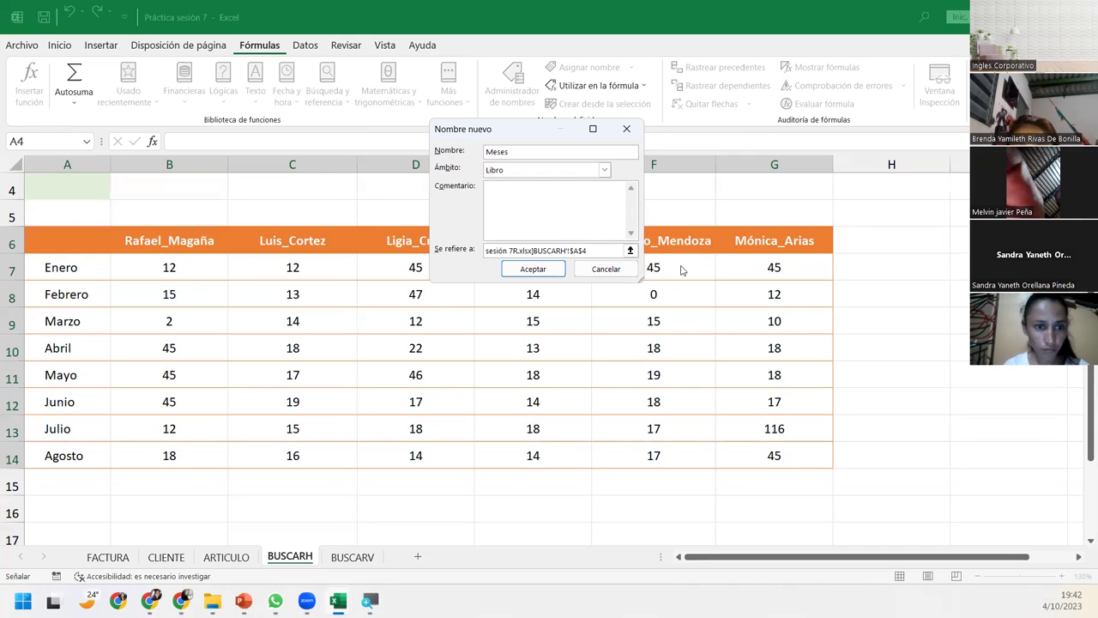
{"action": "mouse_move", "coordinate": [587, 249]}
{"action": "left_mouse_down"}
{"action": "mouse_move", "coordinate": [533, 251]}
{"action": "mouse_move", "coordinate": [431, 226]}
{"action": "left_mouse_up"}
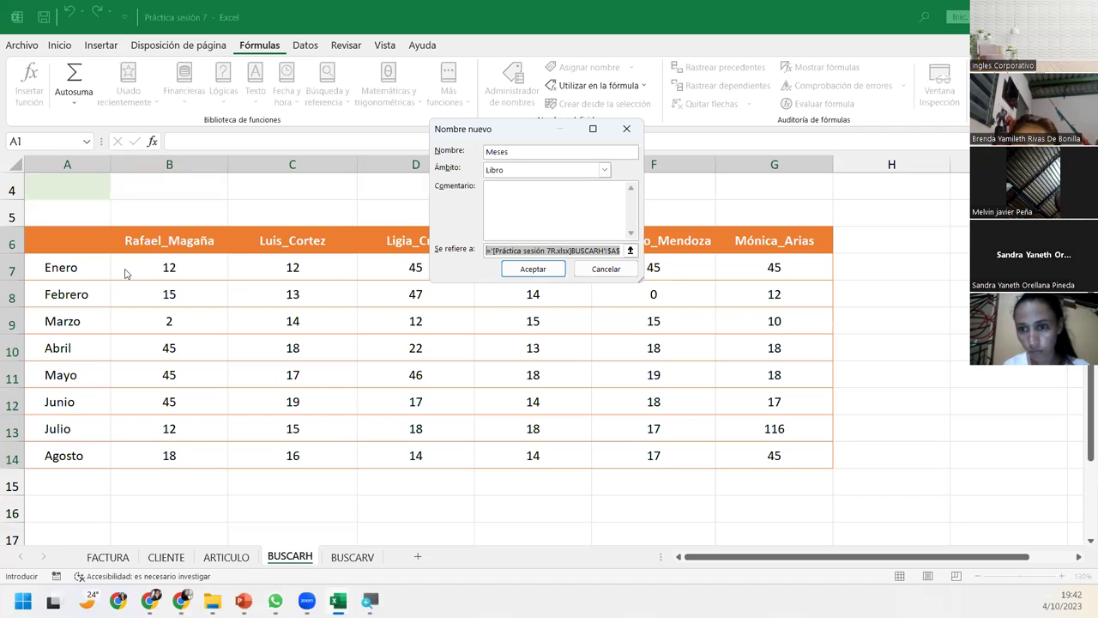
{"action": "left_click", "coordinate": [66, 249]}
{"action": "key", "text": "ctrl+shift+End"}
{"action": "left_click_drag", "start_coordinate": [65, 262], "coordinate": [74, 455]}
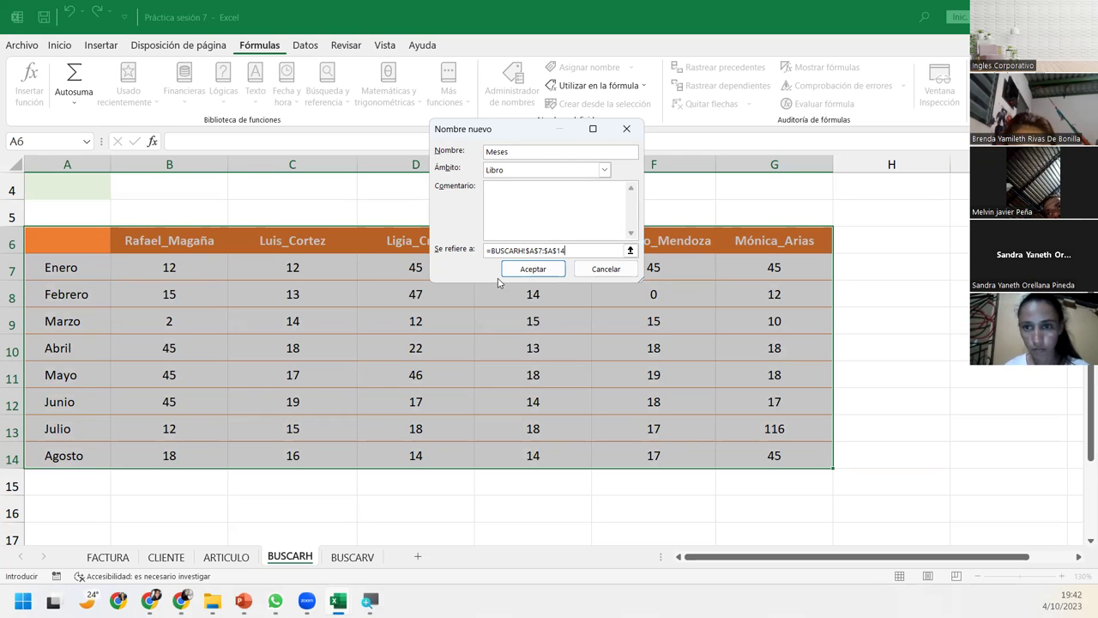
{"action": "left_click", "coordinate": [525, 270]}
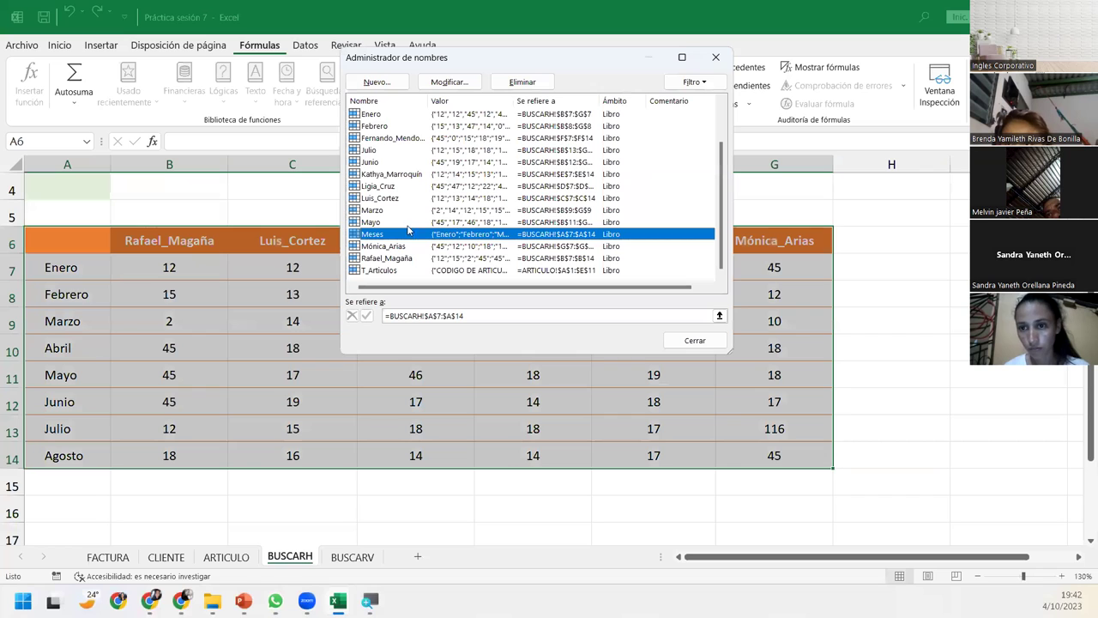
{"action": "left_click", "coordinate": [682, 343]}
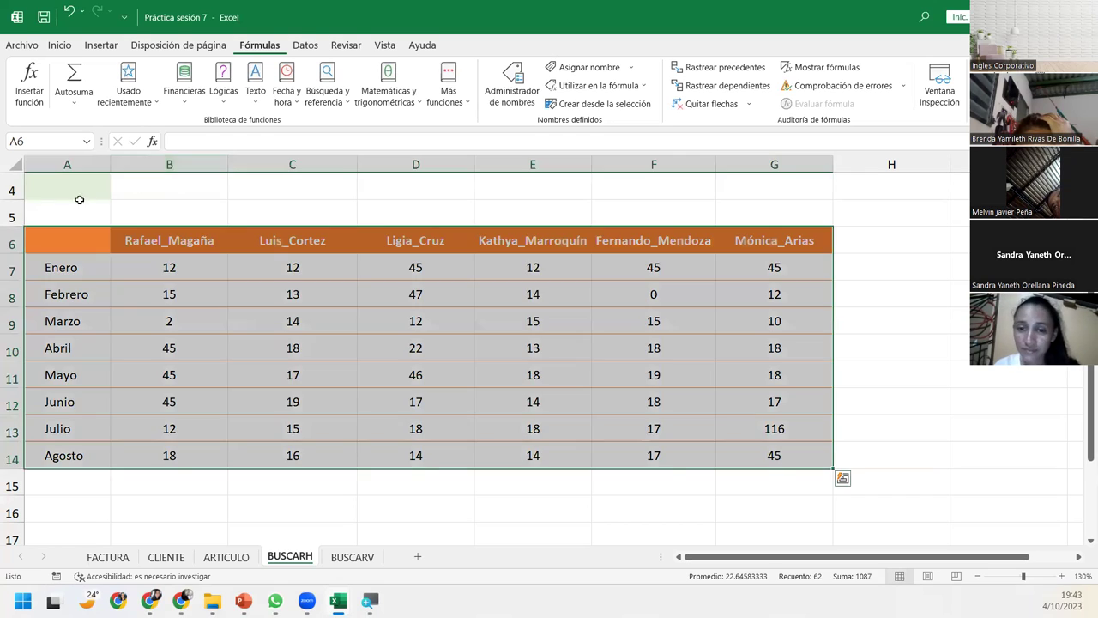
{"action": "left_click", "coordinate": [54, 194]}
{"action": "scroll", "coordinate": [53, 205], "scroll_direction": "up", "scroll_amount": 1}
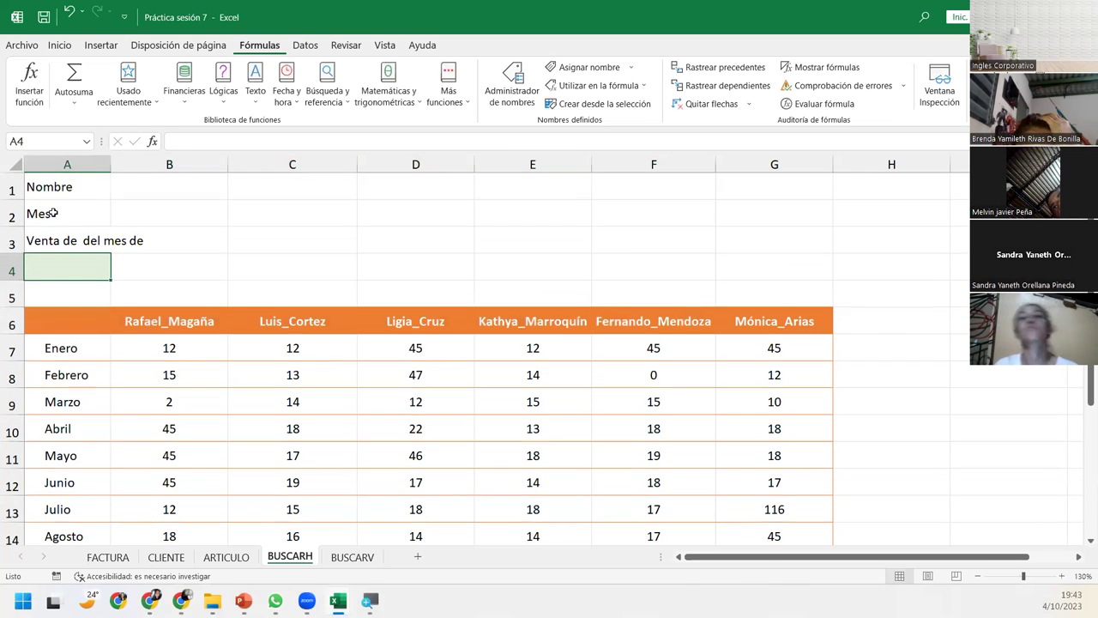
{"action": "left_click", "coordinate": [142, 199]}
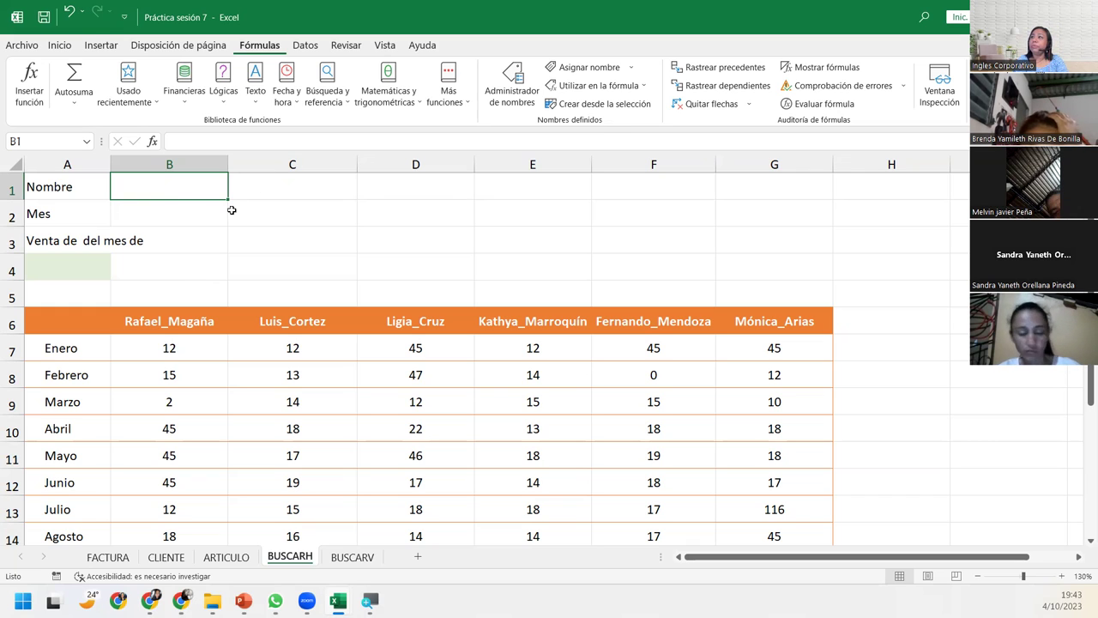
- Try a list validation on B1 with source =Nombres, dismiss the missing-range error and cancel
{"action": "left_click", "coordinate": [300, 46]}
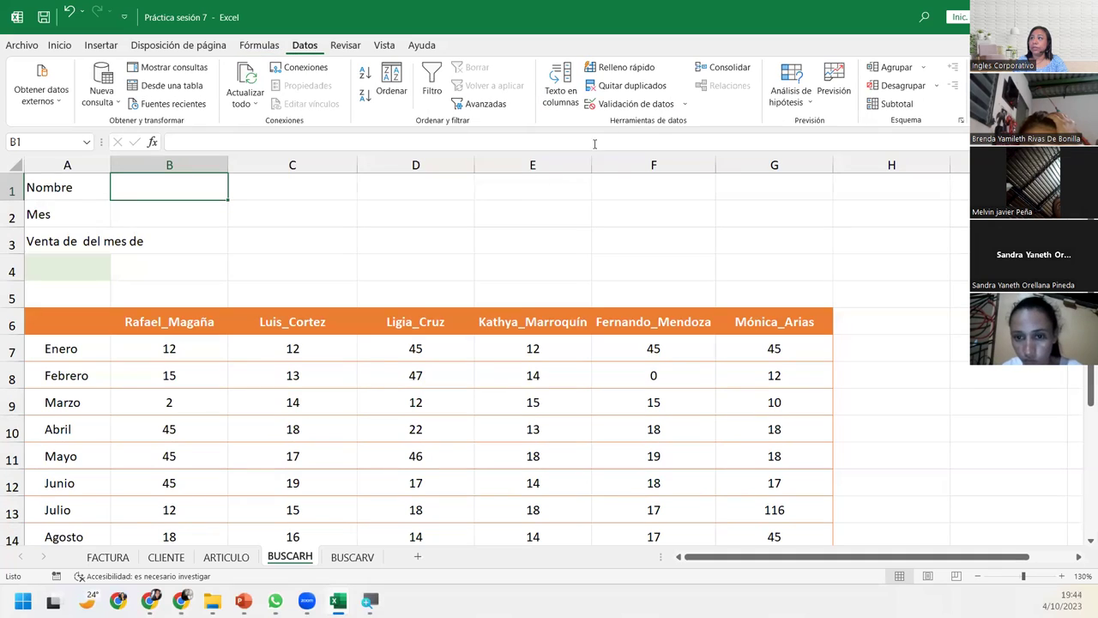
{"action": "left_click", "coordinate": [625, 103]}
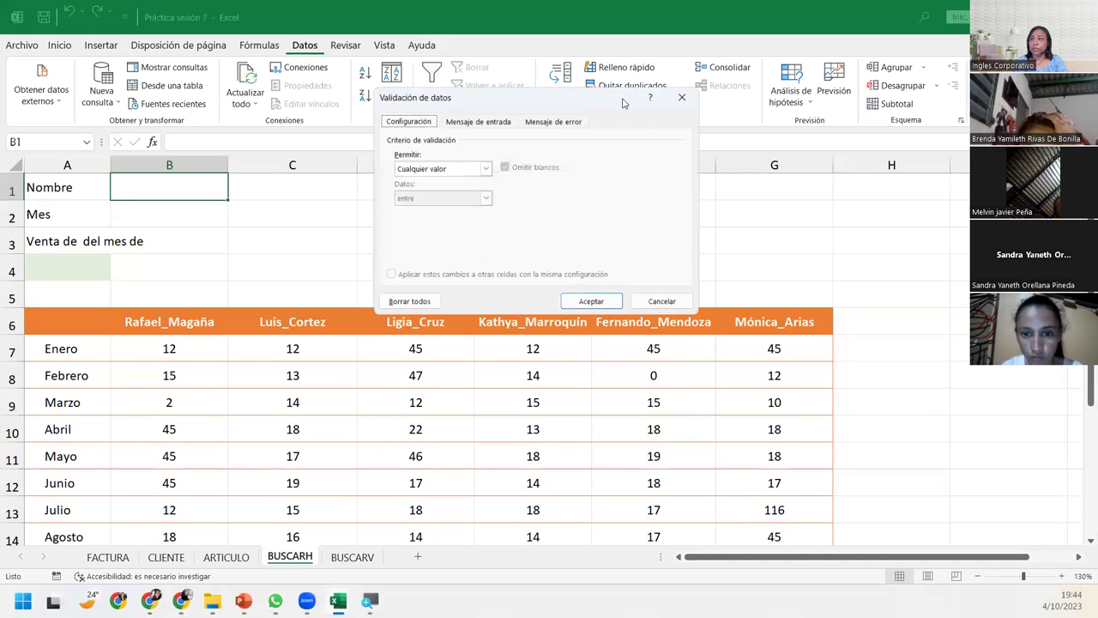
{"action": "left_click", "coordinate": [425, 168]}
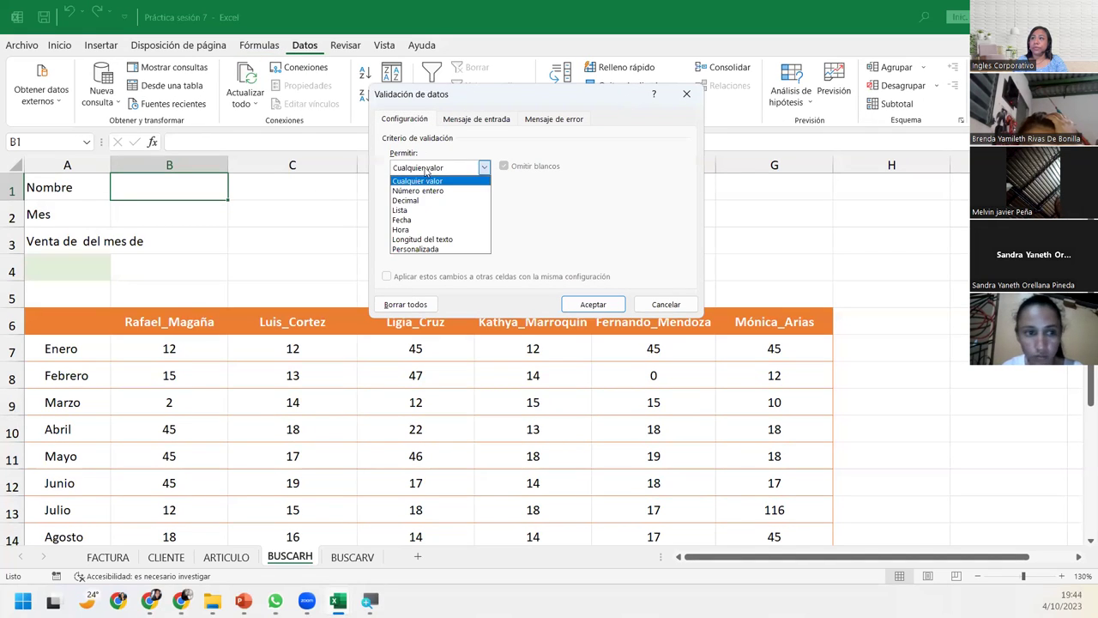
{"action": "left_click", "coordinate": [414, 210]}
{"action": "left_click", "coordinate": [439, 229]}
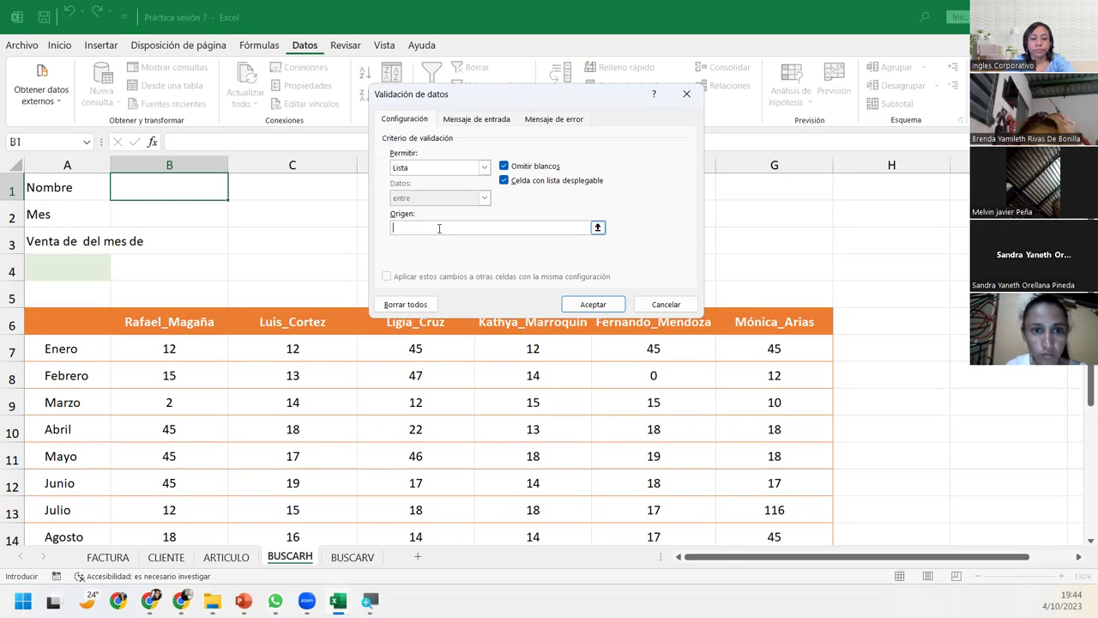
{"action": "type", "text": "=Nombres"}
{"action": "key", "text": "Return"}
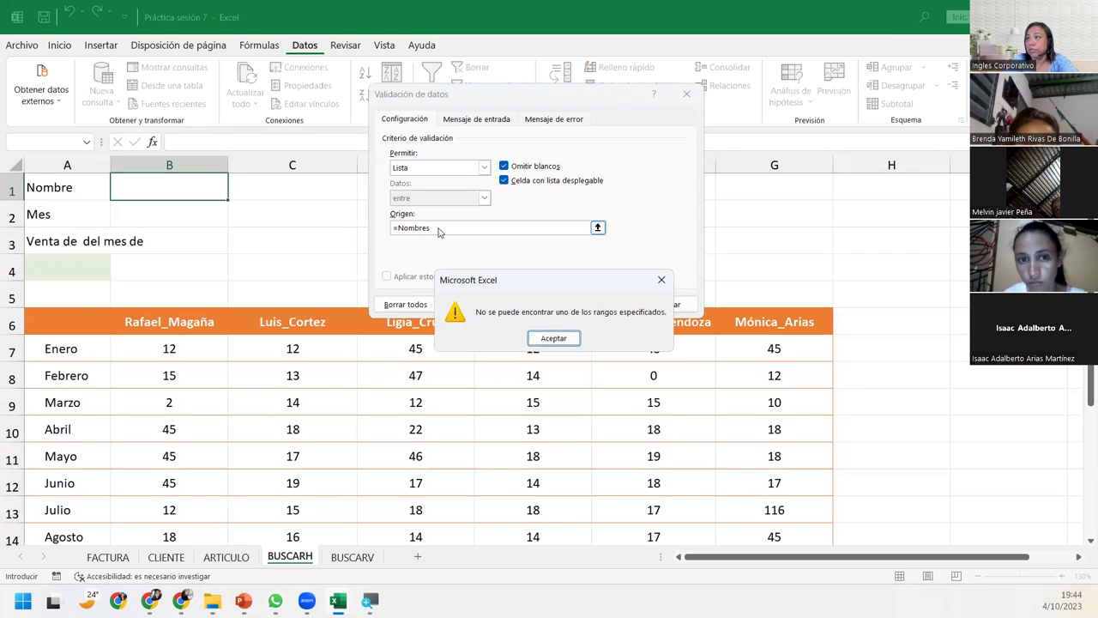
{"action": "key", "text": "Return"}
{"action": "key", "text": "Escape"}
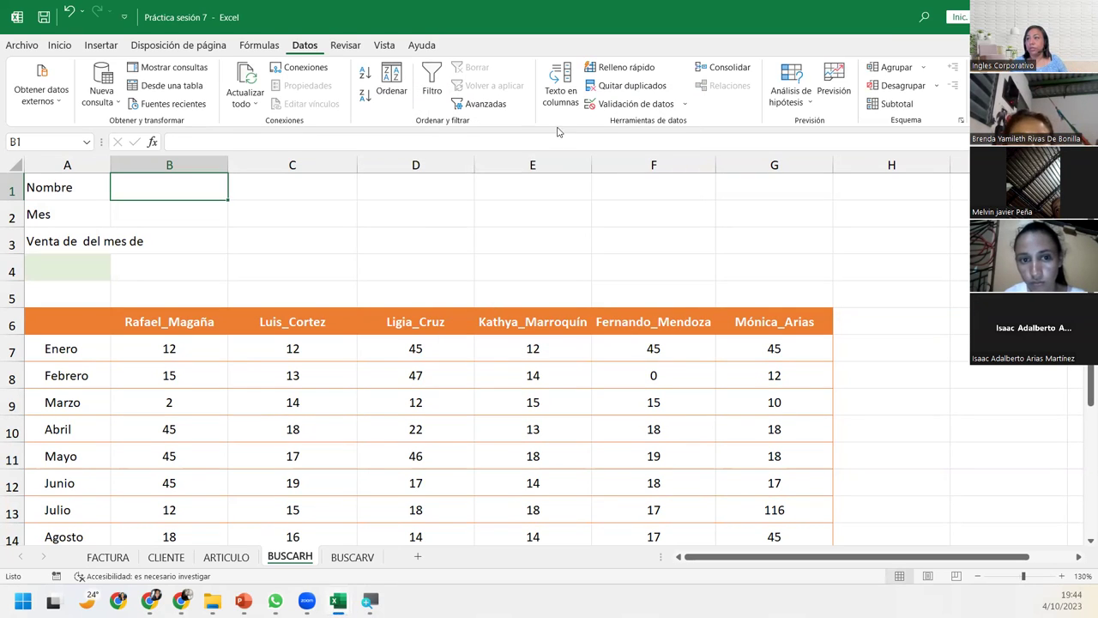
- Name the salesperson header range B6:G6 'Nombres' using the Name Box
{"action": "left_click_drag", "start_coordinate": [172, 329], "coordinate": [769, 320]}
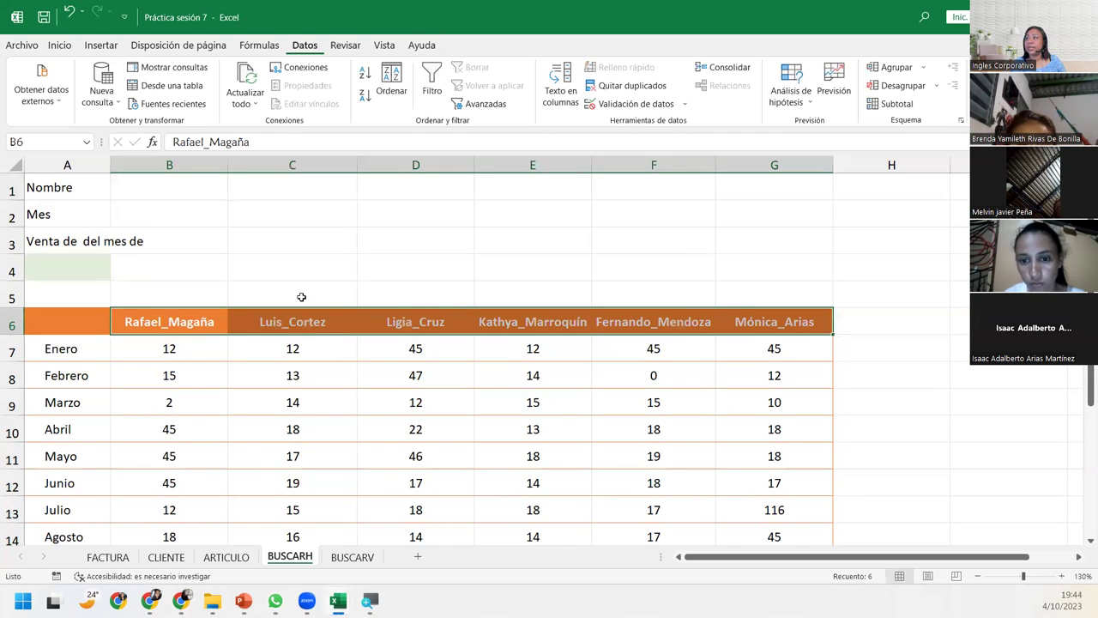
{"action": "left_click", "coordinate": [46, 143]}
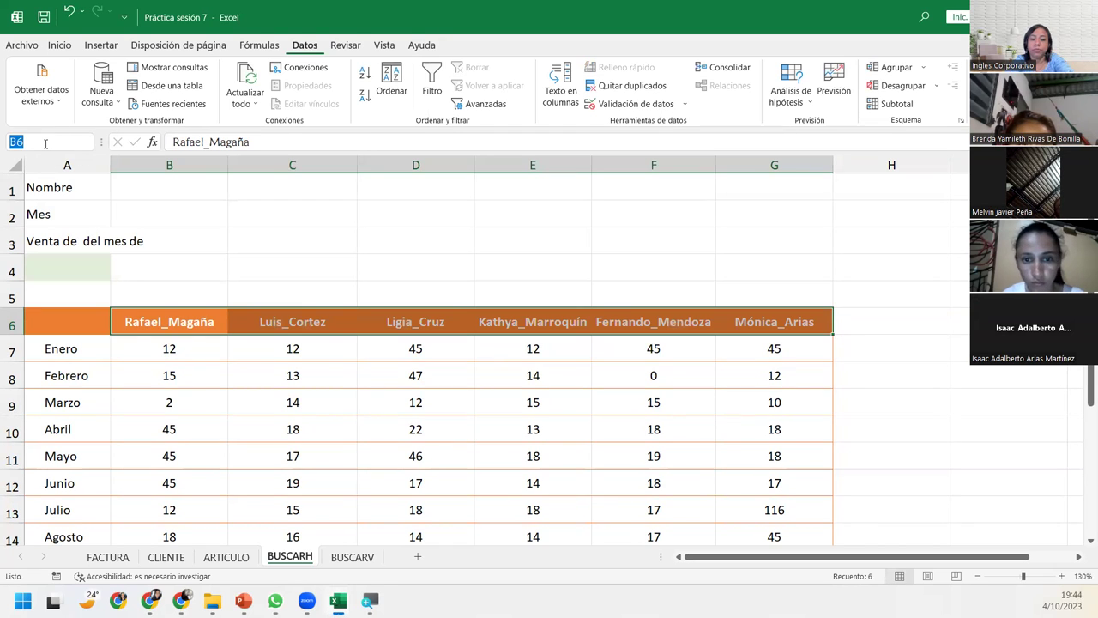
{"action": "type", "text": "NOmbres"}
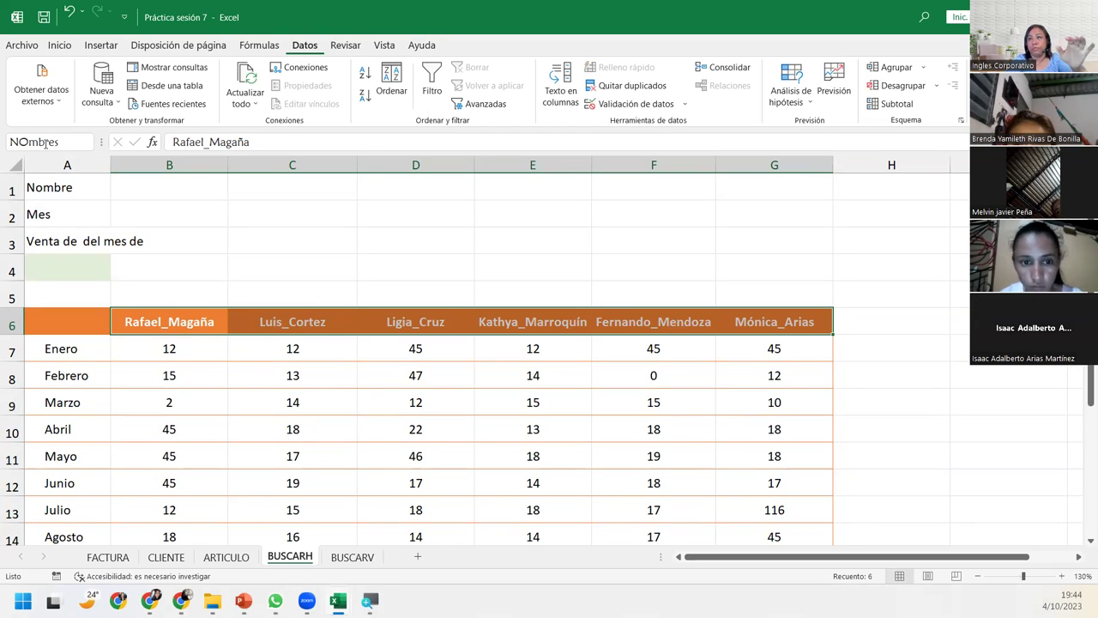
{"action": "key", "text": "BackSpace"}
{"action": "key", "text": "BackSpace"}
{"action": "key", "text": "BackSpace"}
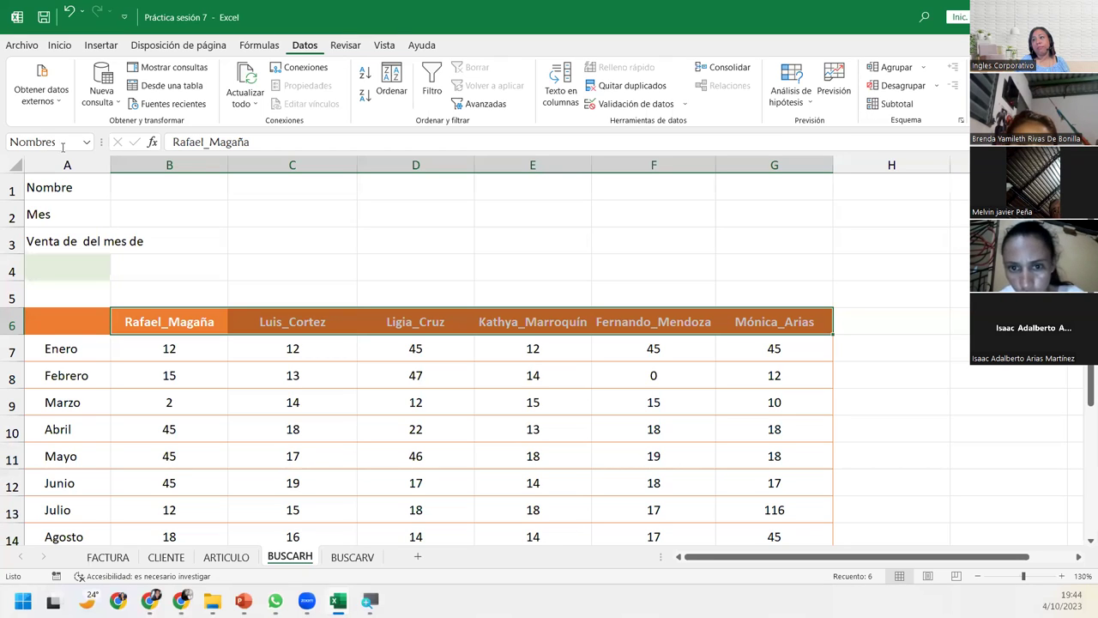
{"action": "left_click", "coordinate": [153, 194]}
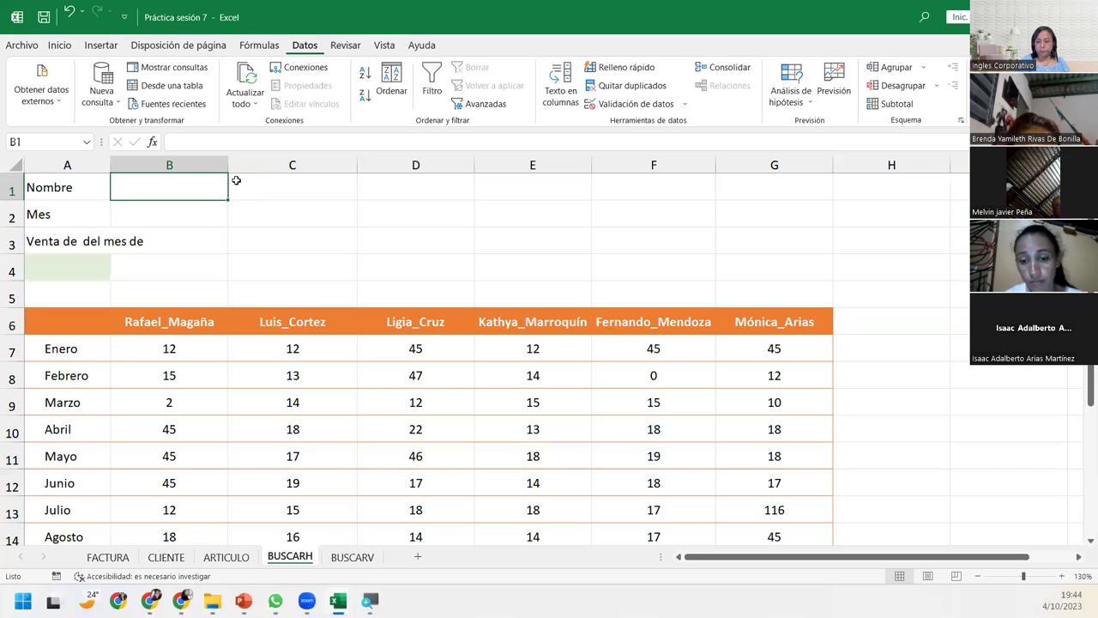
- Give B1 a list data validation with source =Nombres
{"action": "left_click", "coordinate": [635, 103]}
{"action": "left_click", "coordinate": [446, 168]}
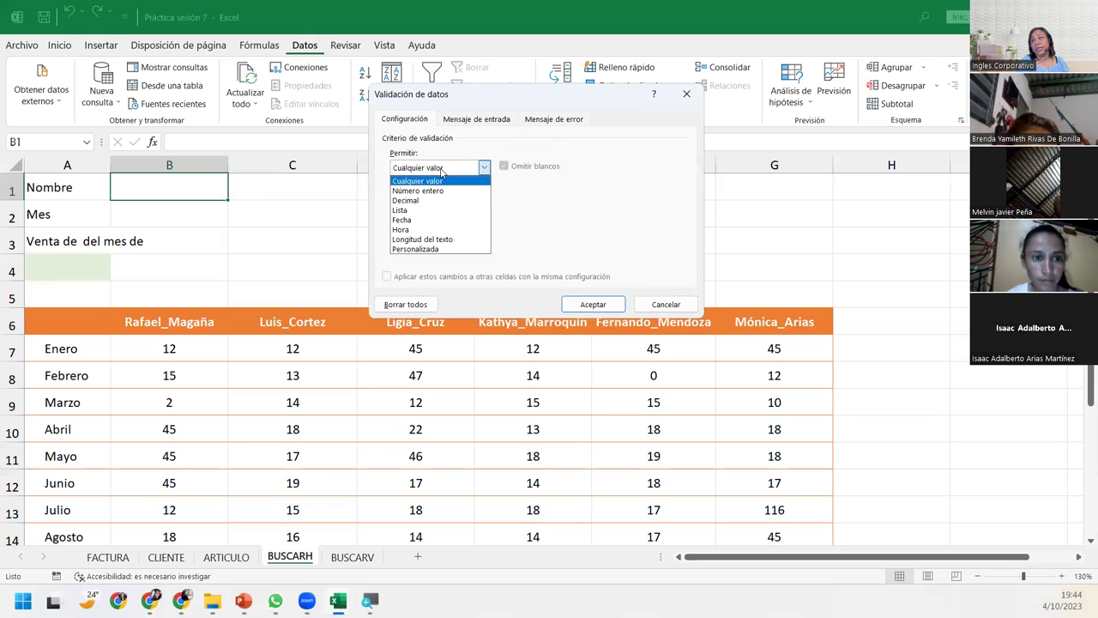
{"action": "left_click", "coordinate": [417, 210]}
{"action": "left_click", "coordinate": [421, 226]}
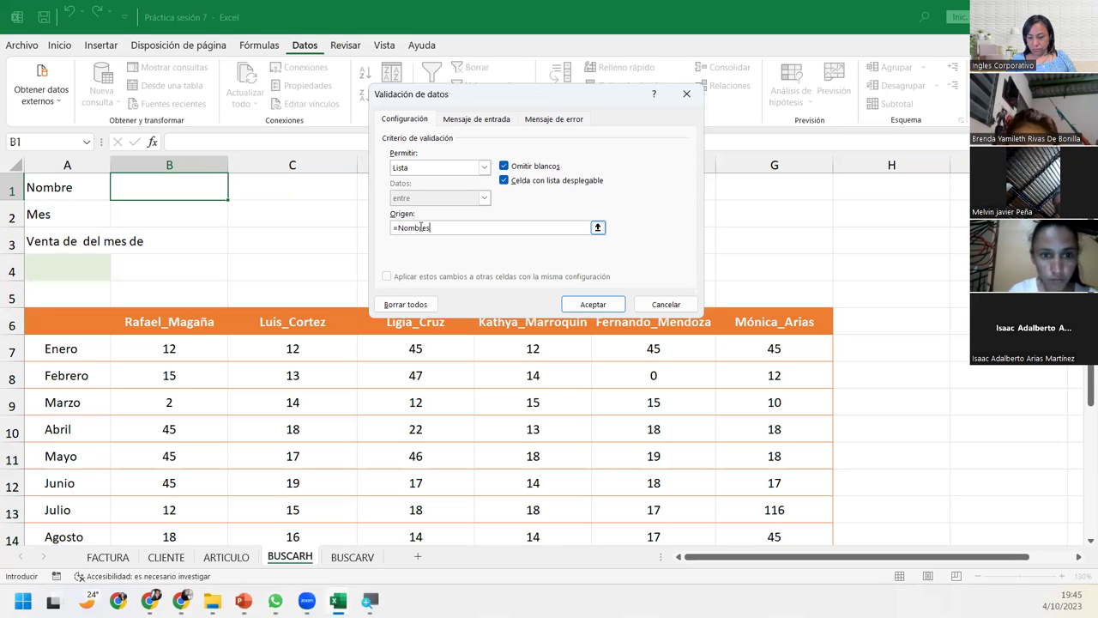
{"action": "left_click", "coordinate": [592, 304]}
- Test the B1 dropdown by picking three different salesperson names, then clear B1
{"action": "left_click", "coordinate": [234, 193]}
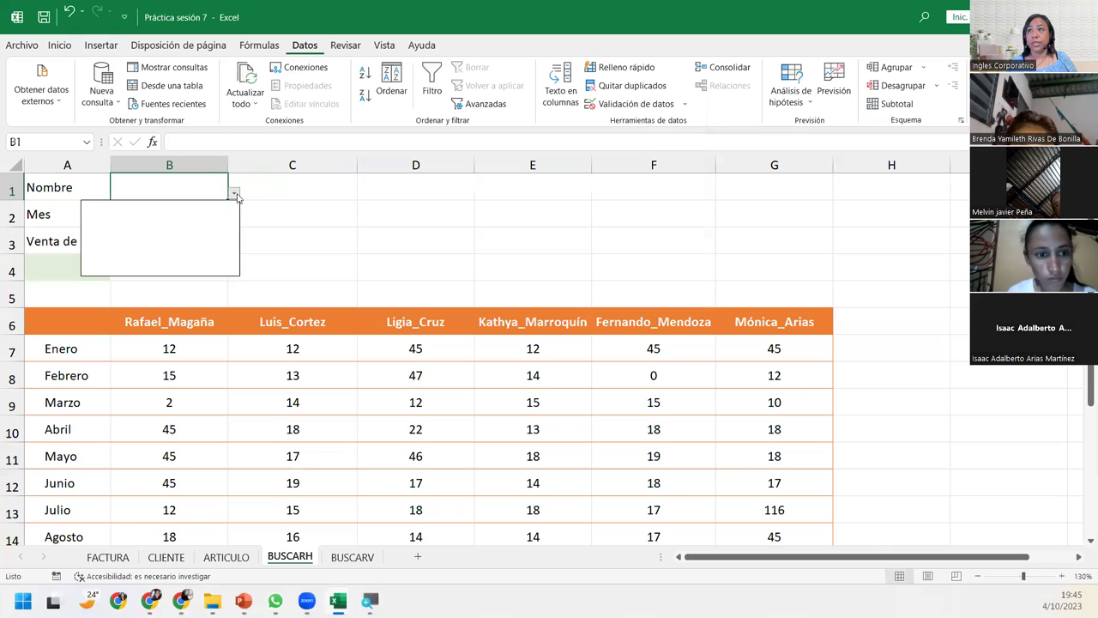
{"action": "left_click", "coordinate": [111, 233]}
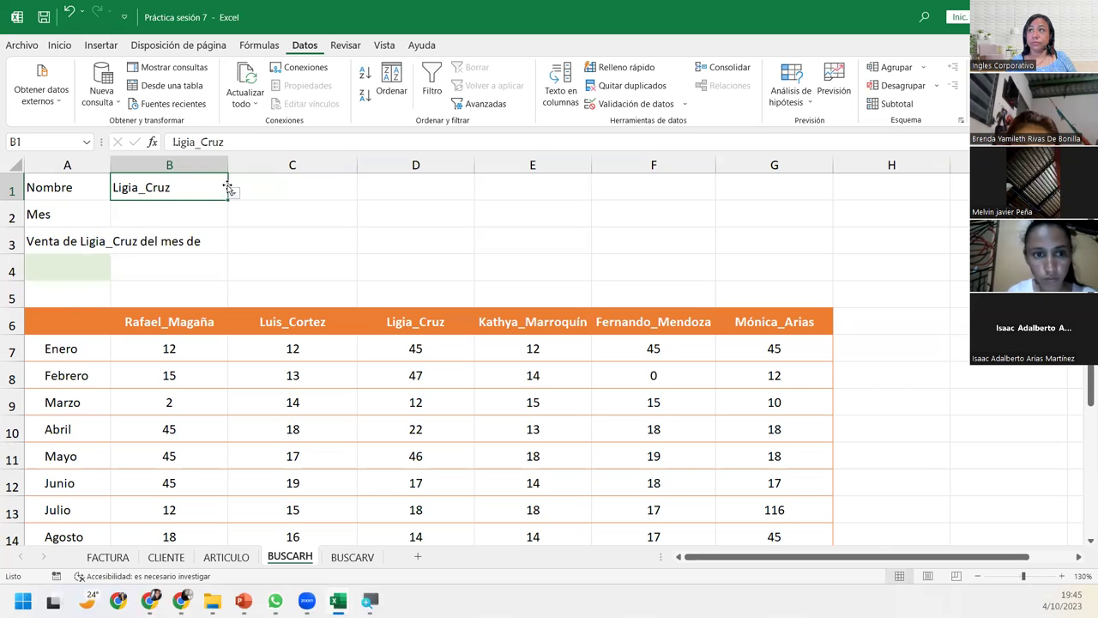
{"action": "left_click", "coordinate": [234, 193]}
{"action": "left_click", "coordinate": [161, 259]}
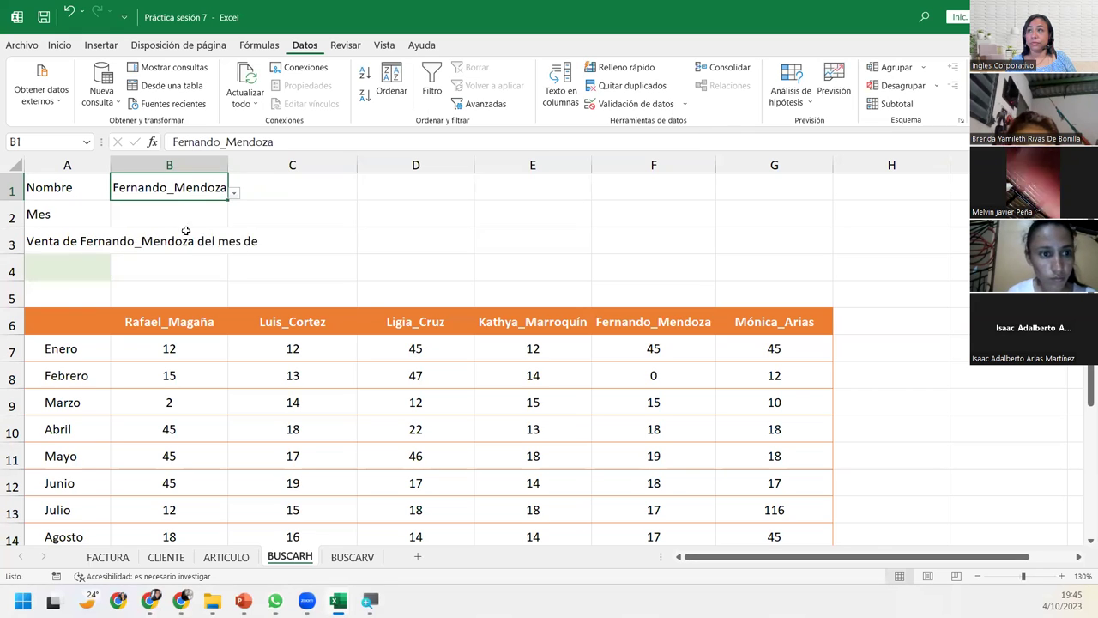
{"action": "left_click", "coordinate": [234, 194]}
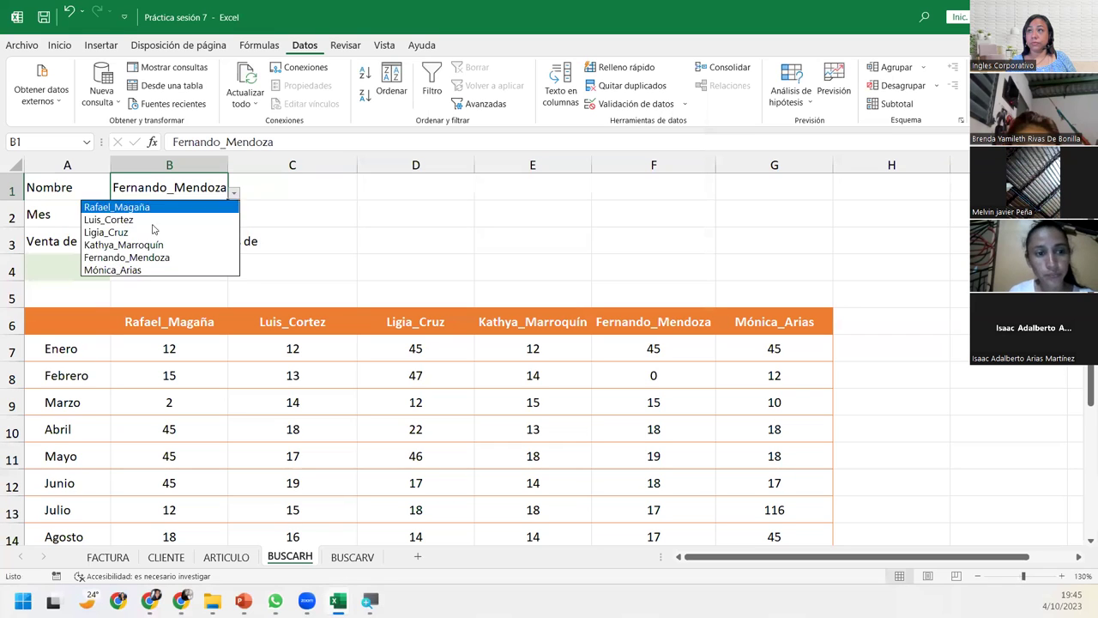
{"action": "left_click", "coordinate": [101, 271]}
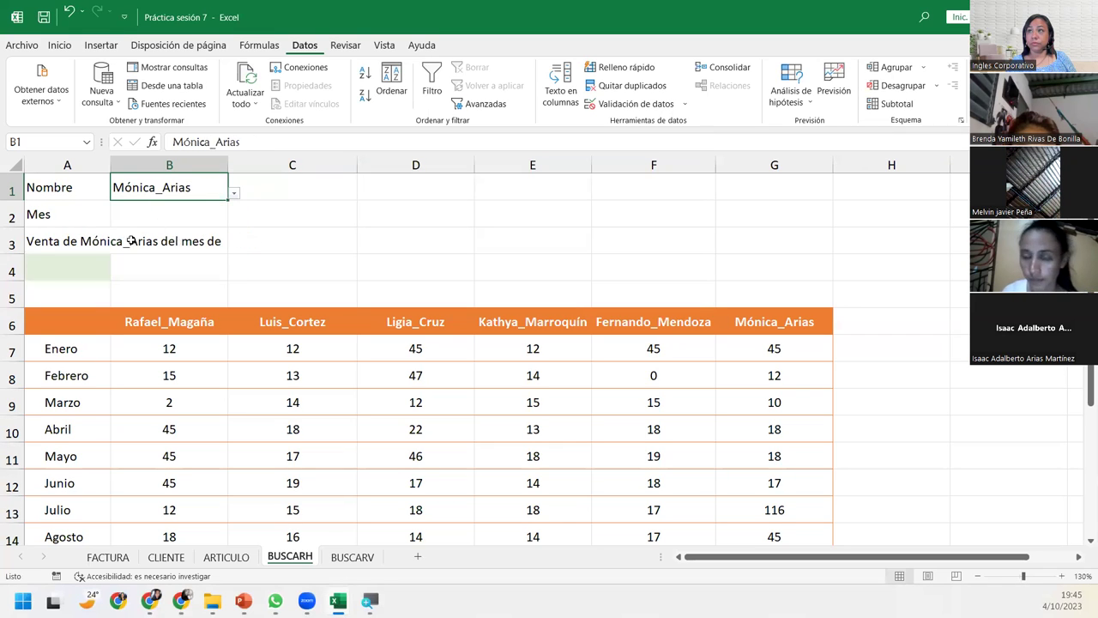
{"action": "left_click", "coordinate": [235, 192]}
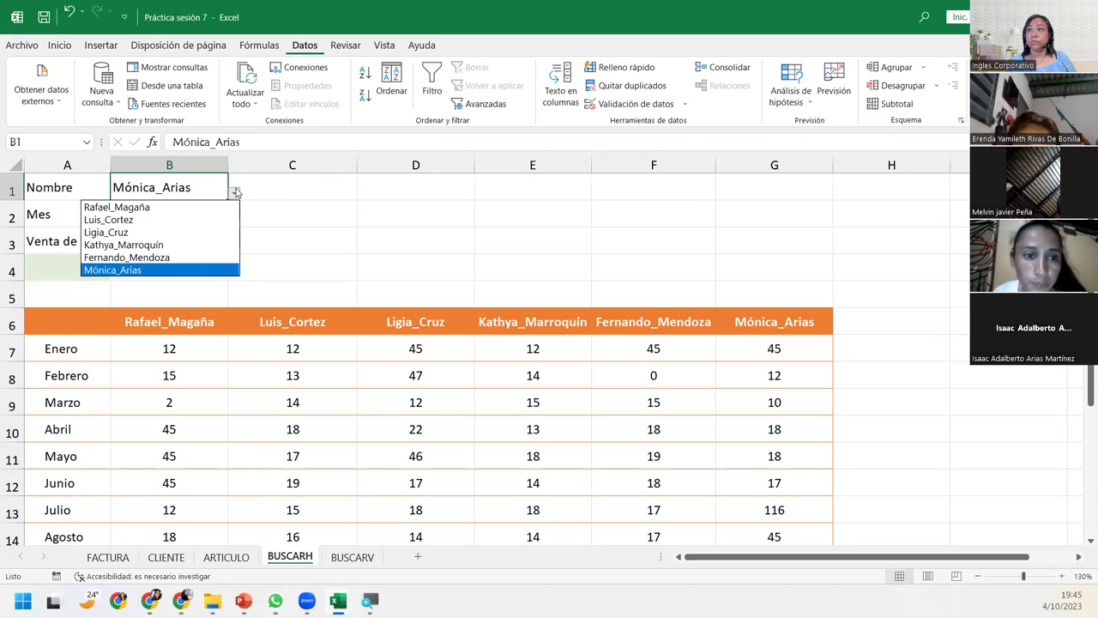
{"action": "left_click", "coordinate": [236, 192]}
{"action": "key", "text": "BackSpace"}
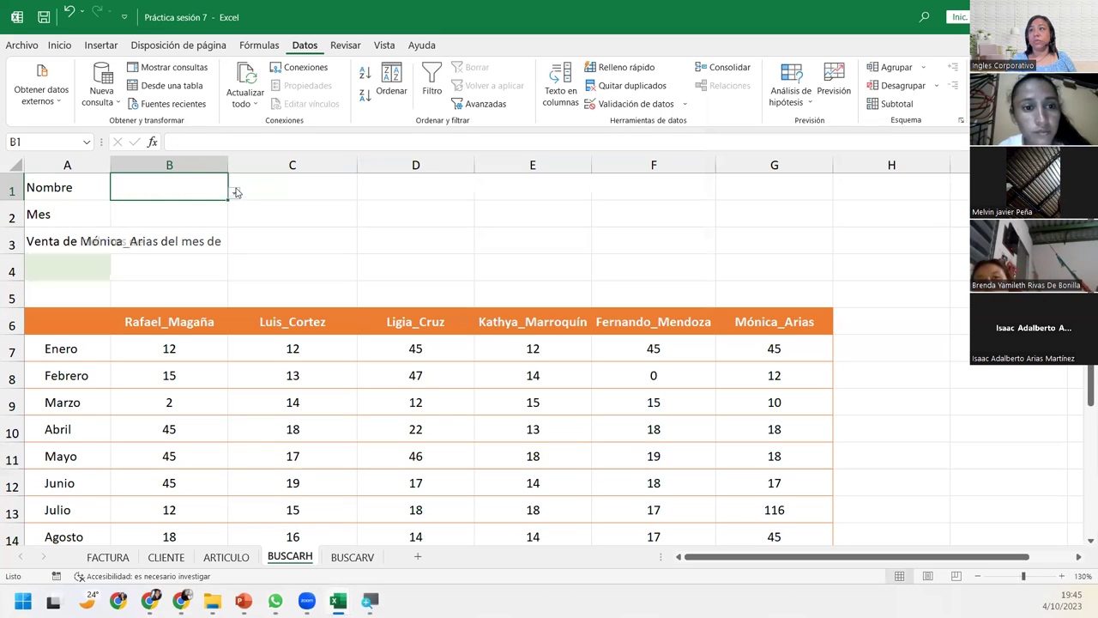
{"action": "key", "text": "Return"}
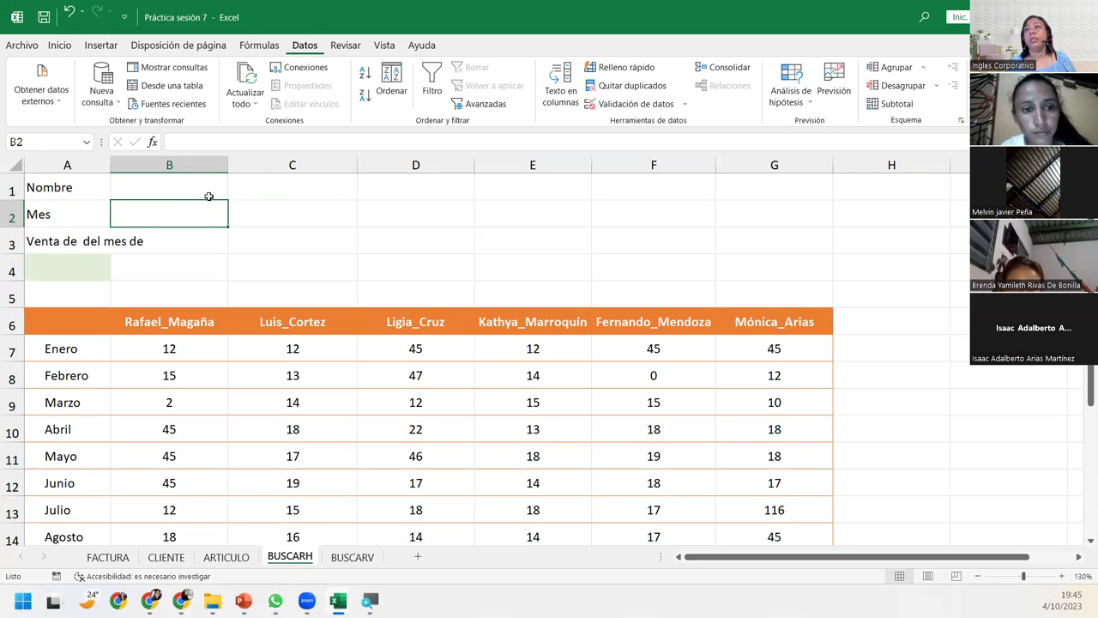
- Give B2 a list data validation sourced from =meses
{"action": "left_click", "coordinate": [635, 104]}
{"action": "left_click", "coordinate": [436, 167]}
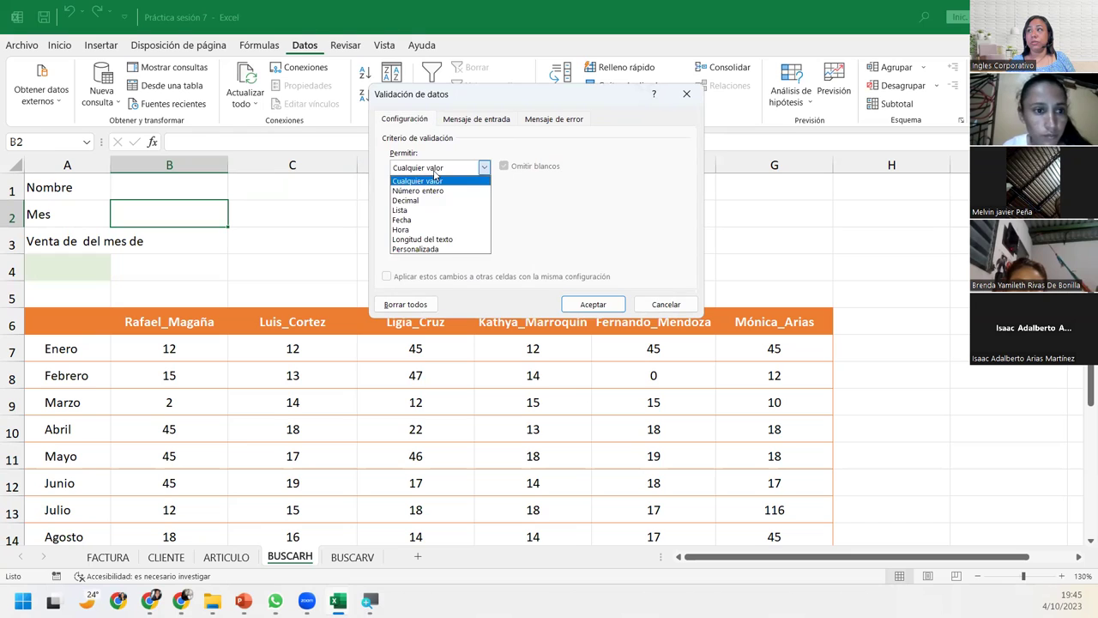
{"action": "left_click", "coordinate": [400, 210]}
{"action": "left_click", "coordinate": [422, 228]}
{"action": "type", "text": "=meses"}
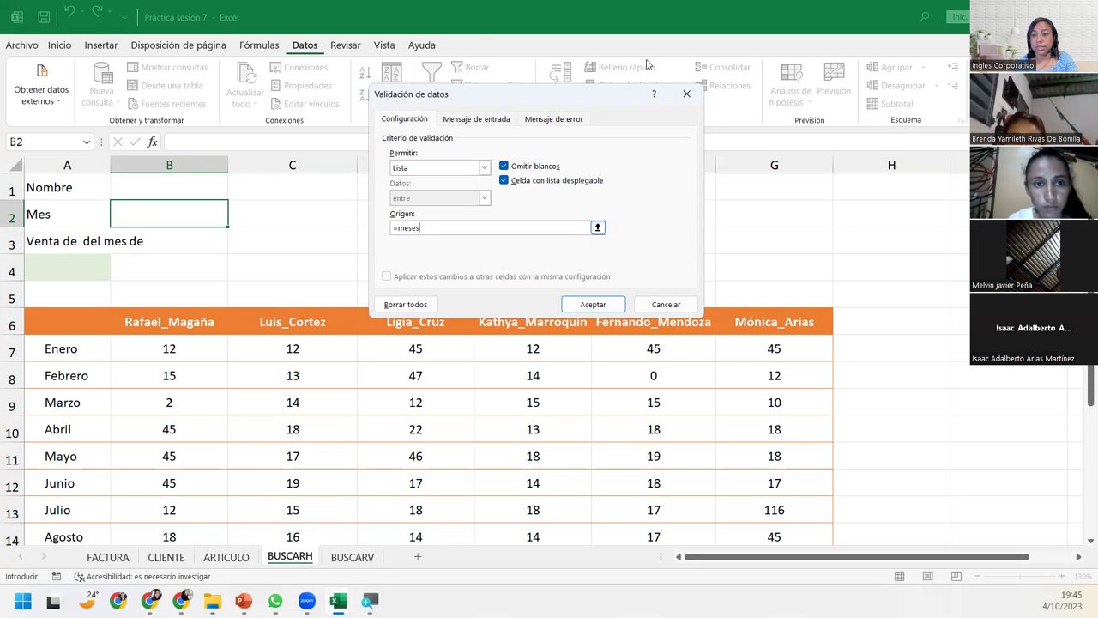
{"action": "key", "text": "Return"}
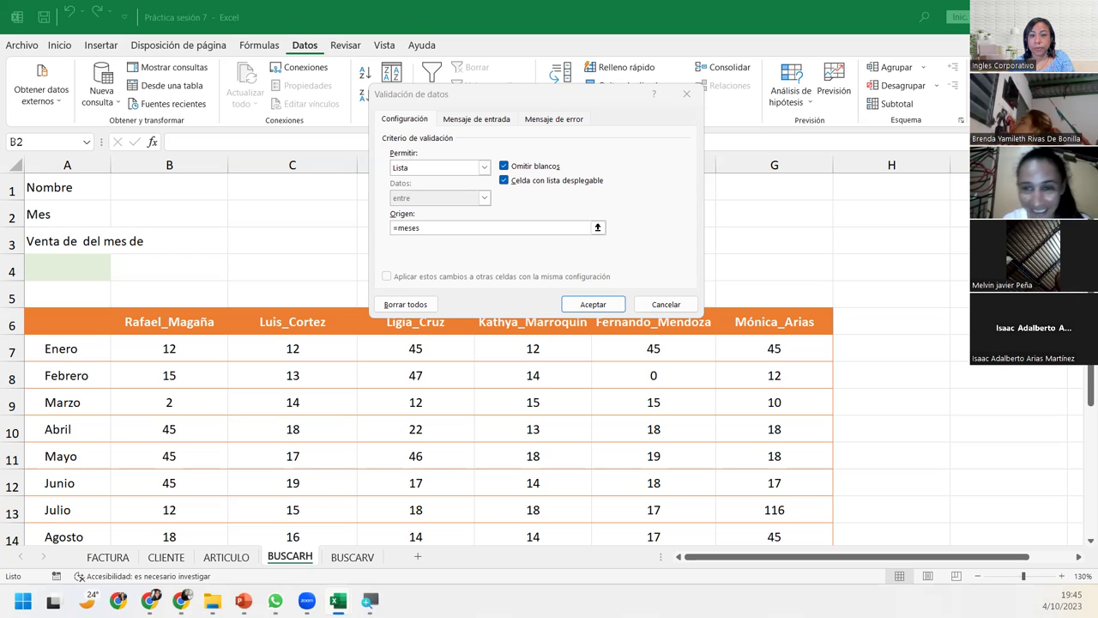
{"action": "key", "text": "Return"}
- Pick Abril from the B2 month dropdown
{"action": "scroll", "coordinate": [249, 215], "scroll_direction": "down", "scroll_amount": 1}
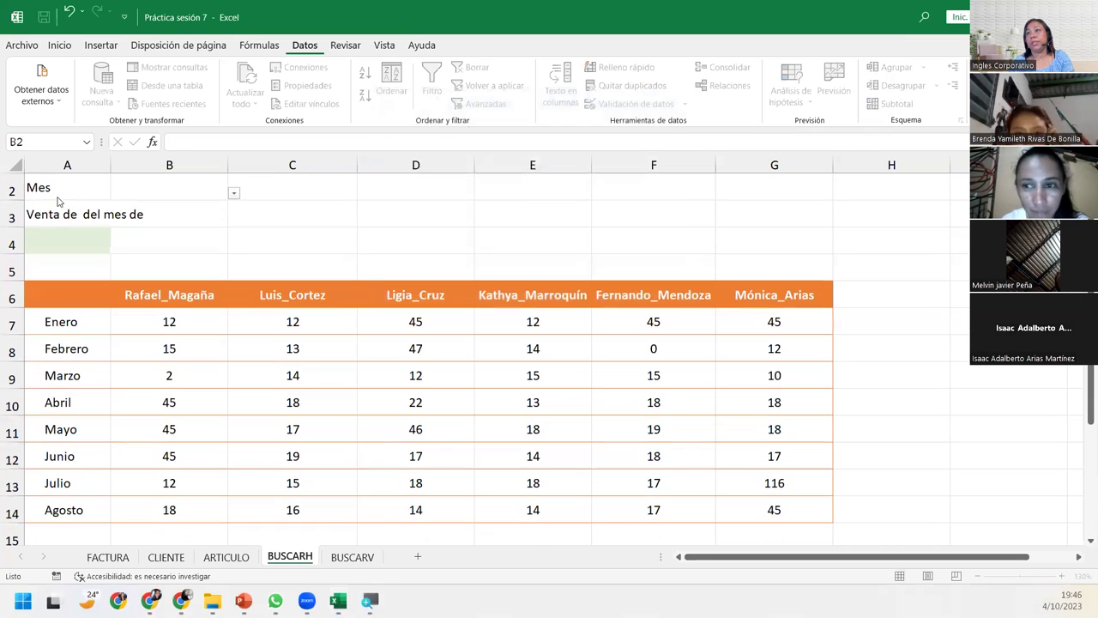
{"action": "scroll", "coordinate": [203, 195], "scroll_direction": "up", "scroll_amount": 1}
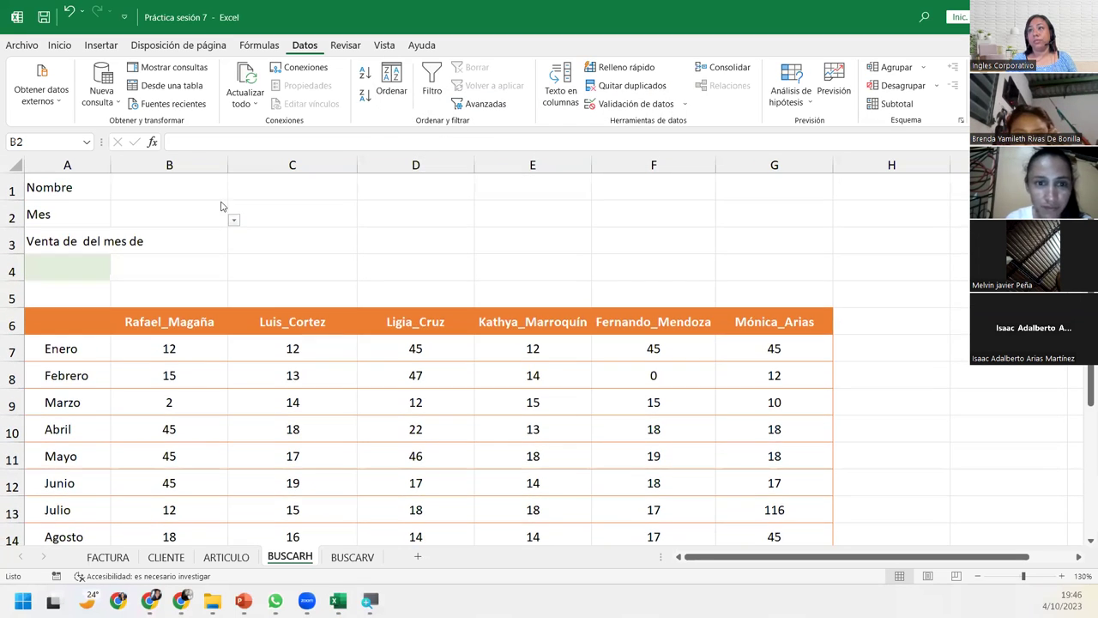
{"action": "left_click", "coordinate": [228, 221]}
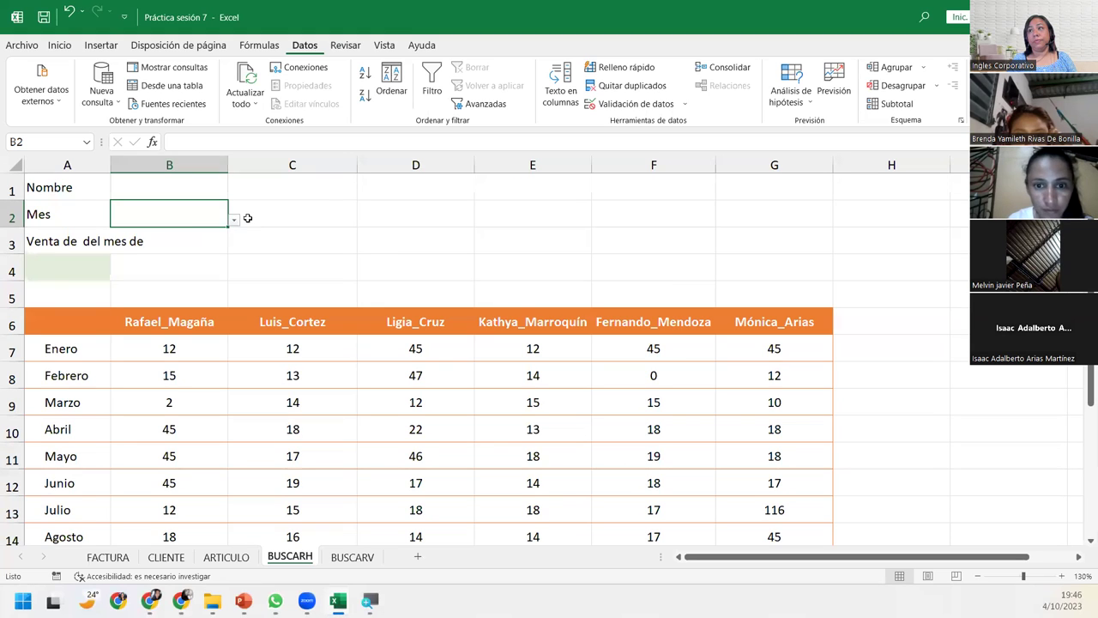
{"action": "left_click", "coordinate": [236, 218]}
{"action": "left_click", "coordinate": [213, 222]}
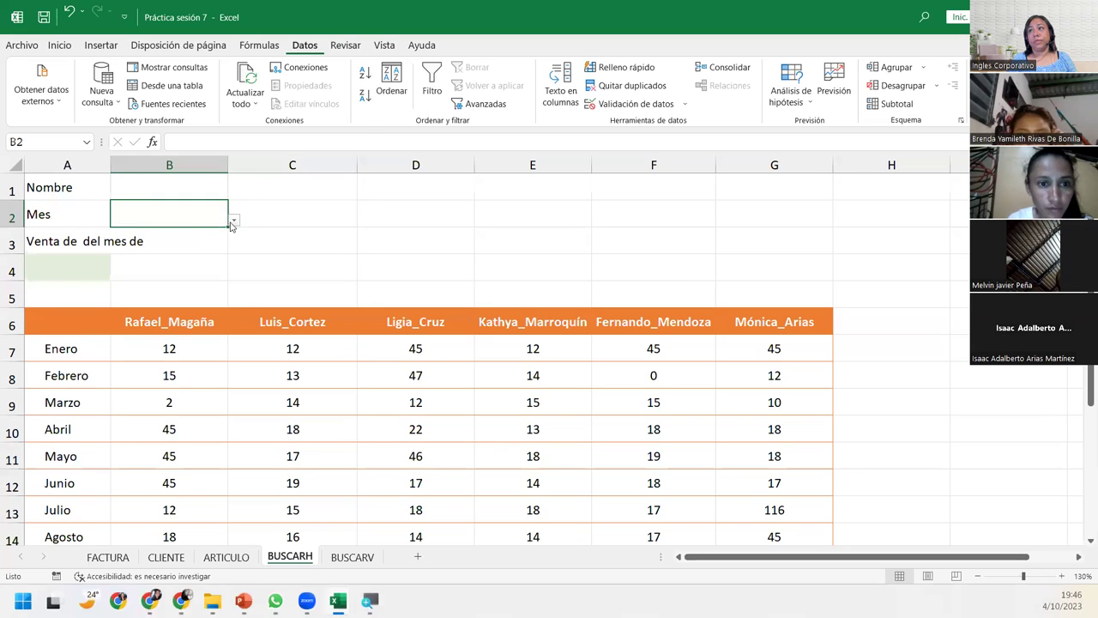
{"action": "left_click", "coordinate": [233, 221]}
{"action": "left_click", "coordinate": [157, 267]}
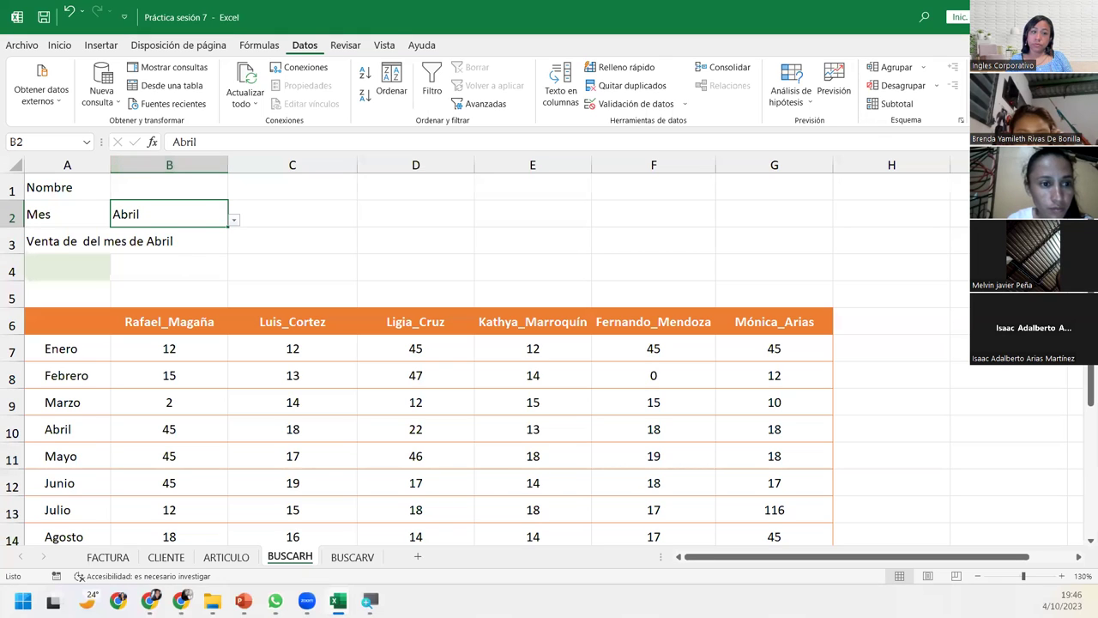
{"action": "key", "text": "alt+Tab"}
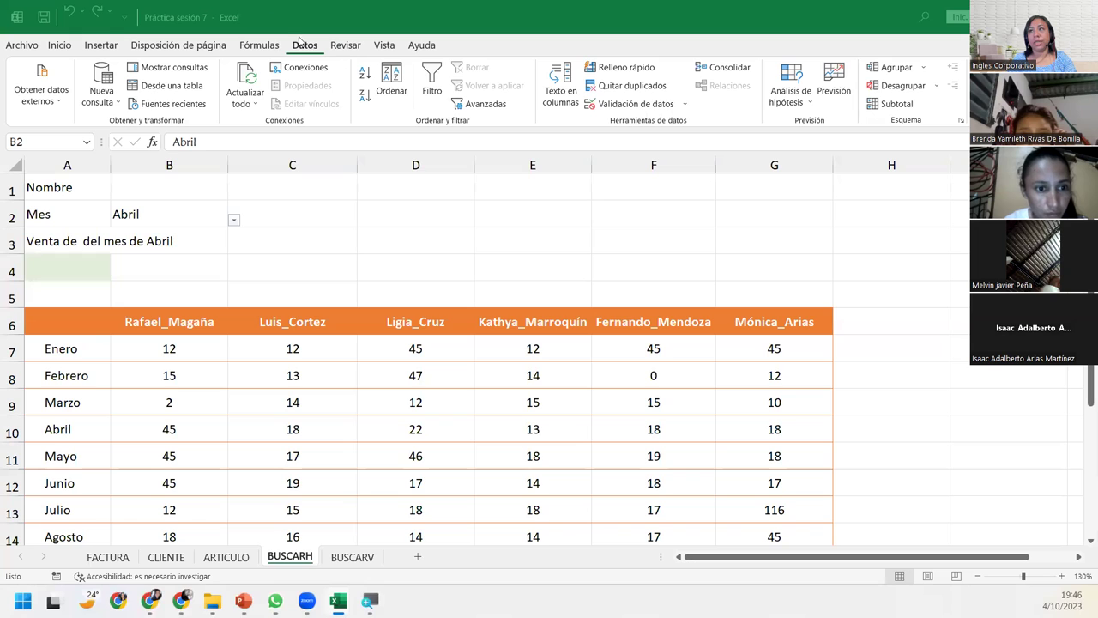
{"action": "left_click", "coordinate": [166, 214]}
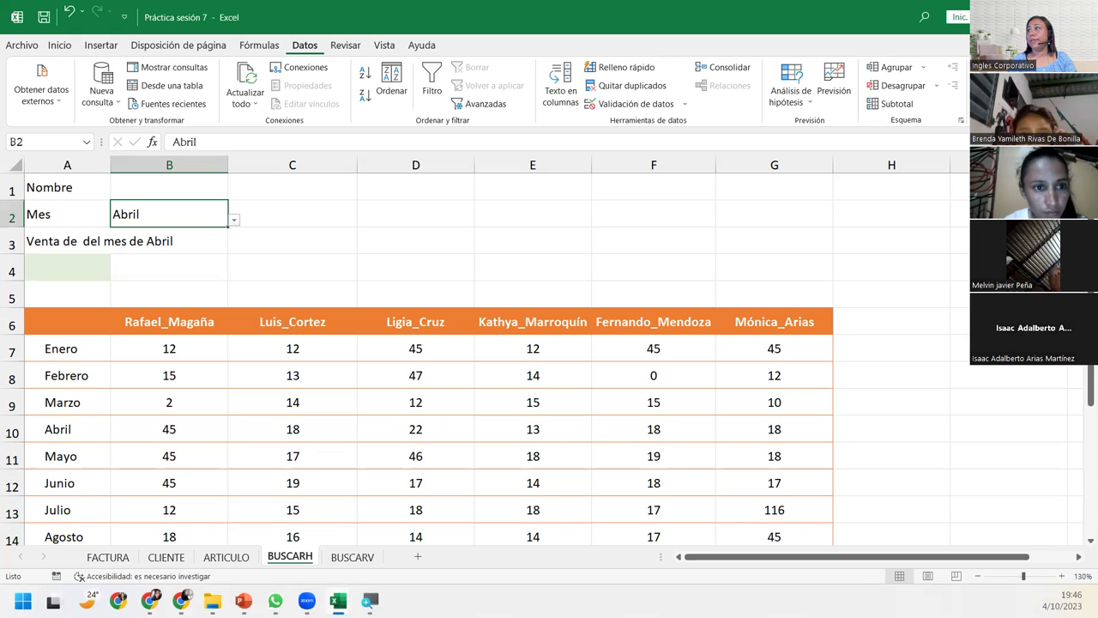
{"action": "left_click", "coordinate": [634, 104]}
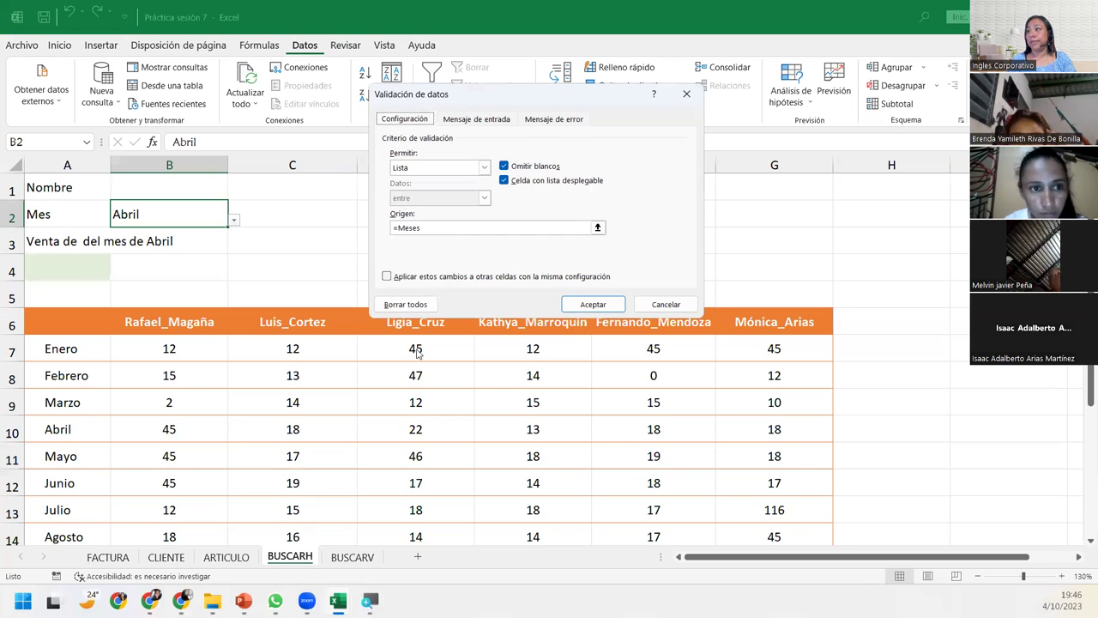
{"action": "left_click", "coordinate": [444, 227]}
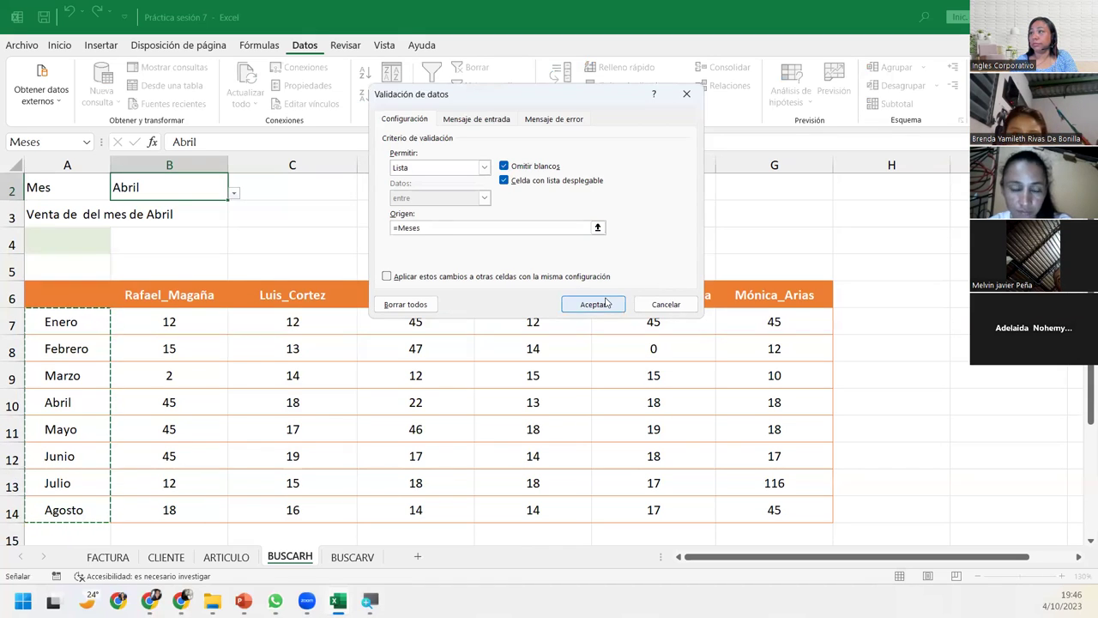
{"action": "left_click", "coordinate": [613, 303]}
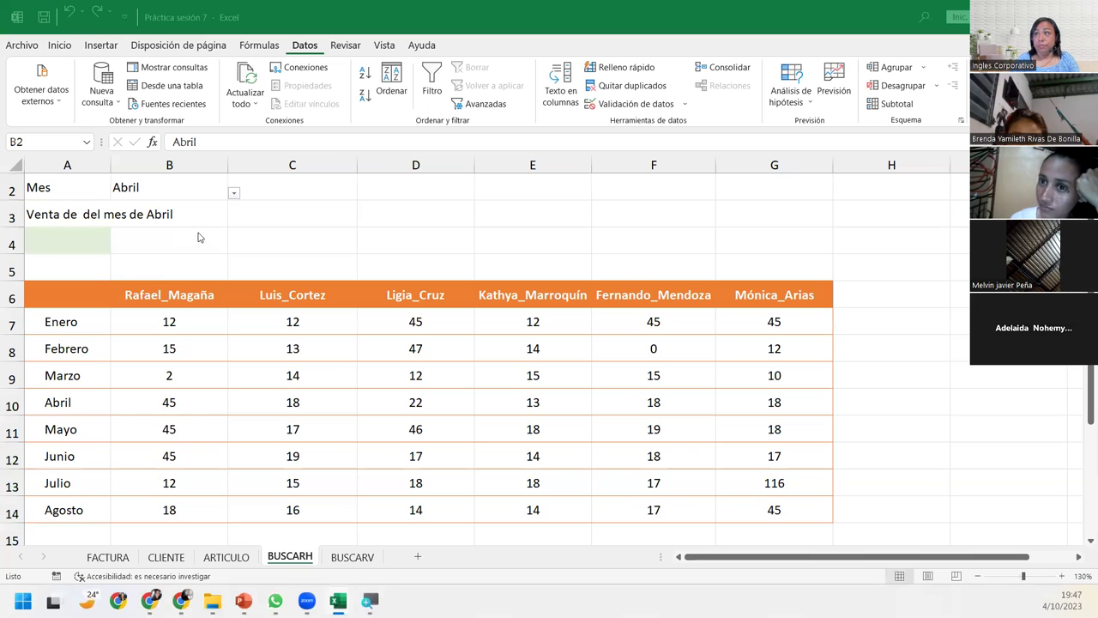
- Choose the third salesperson from the B1 Nombre dropdown
{"action": "scroll", "coordinate": [198, 237], "scroll_direction": "up", "scroll_amount": 1}
{"action": "left_click", "coordinate": [200, 182]}
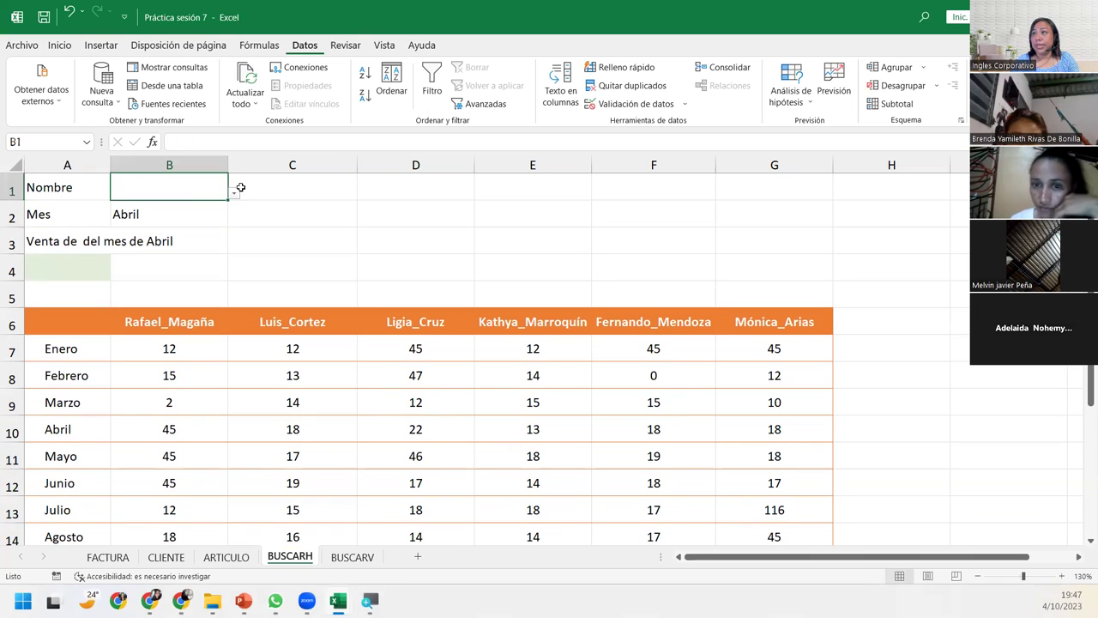
{"action": "left_click", "coordinate": [233, 194]}
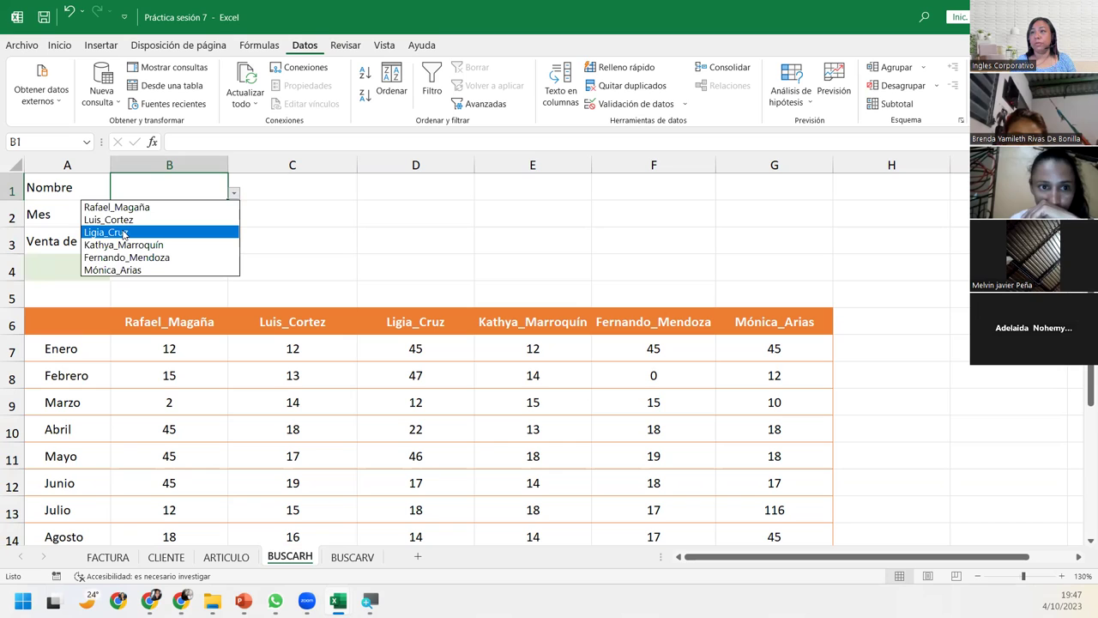
{"action": "left_click", "coordinate": [125, 233]}
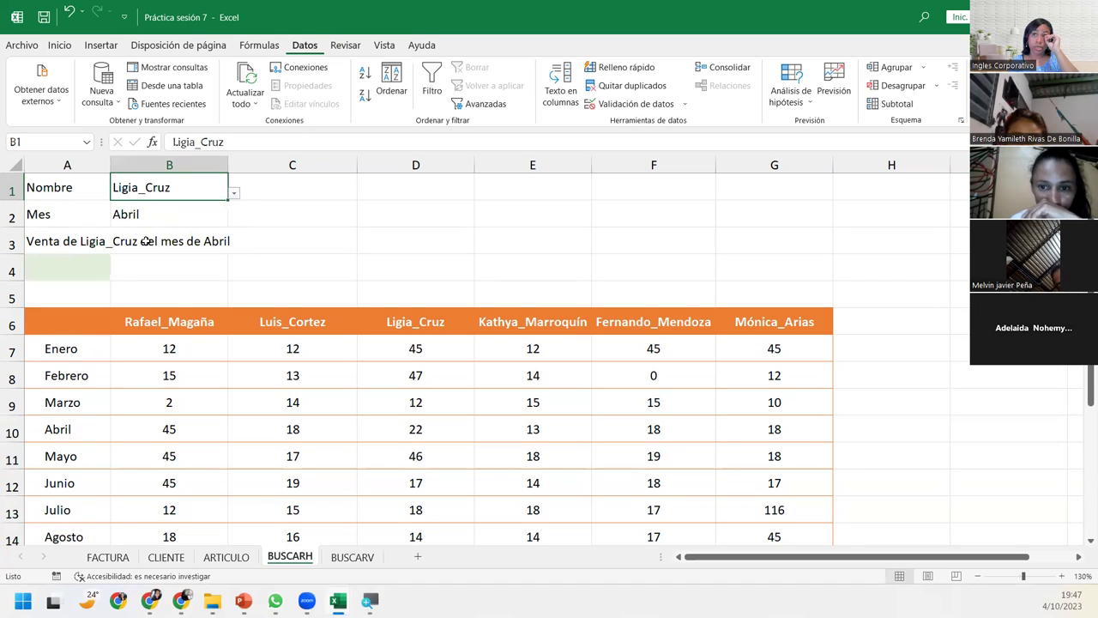
{"action": "left_click", "coordinate": [170, 215]}
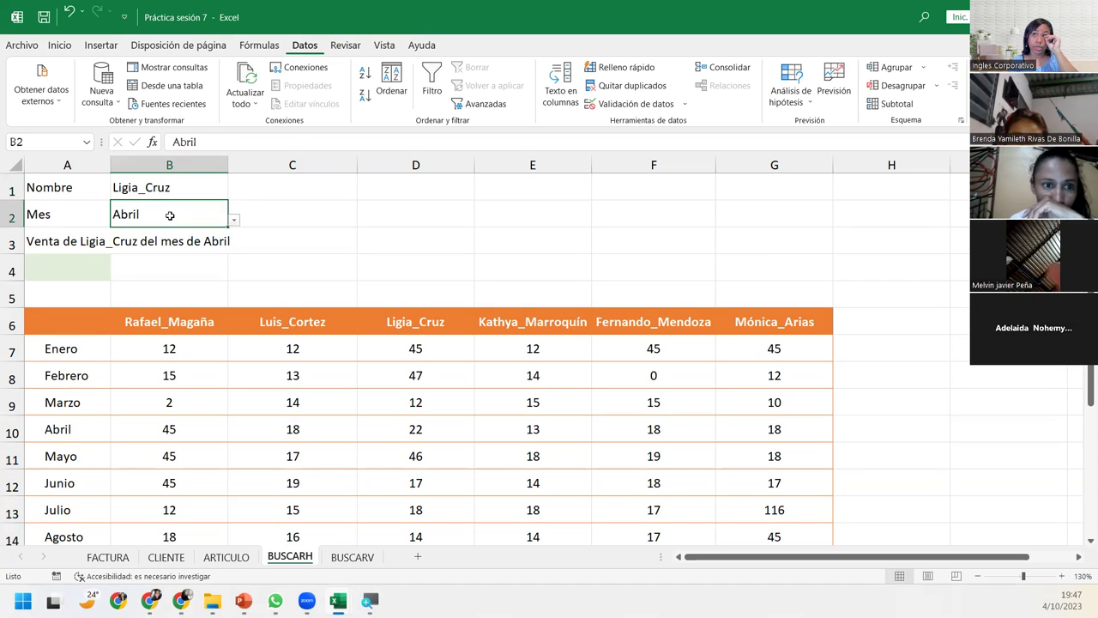
- Highlight the Abril row and that salesperson's column D to locate the intersecting sale, 22
{"action": "left_click", "coordinate": [73, 270]}
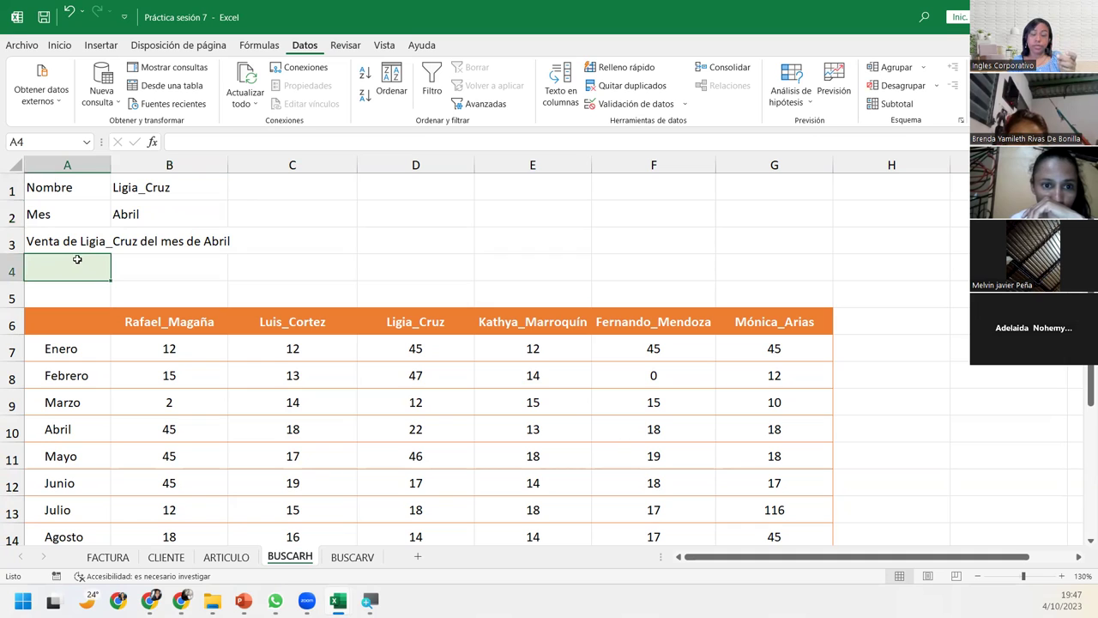
{"action": "left_click", "coordinate": [12, 429]}
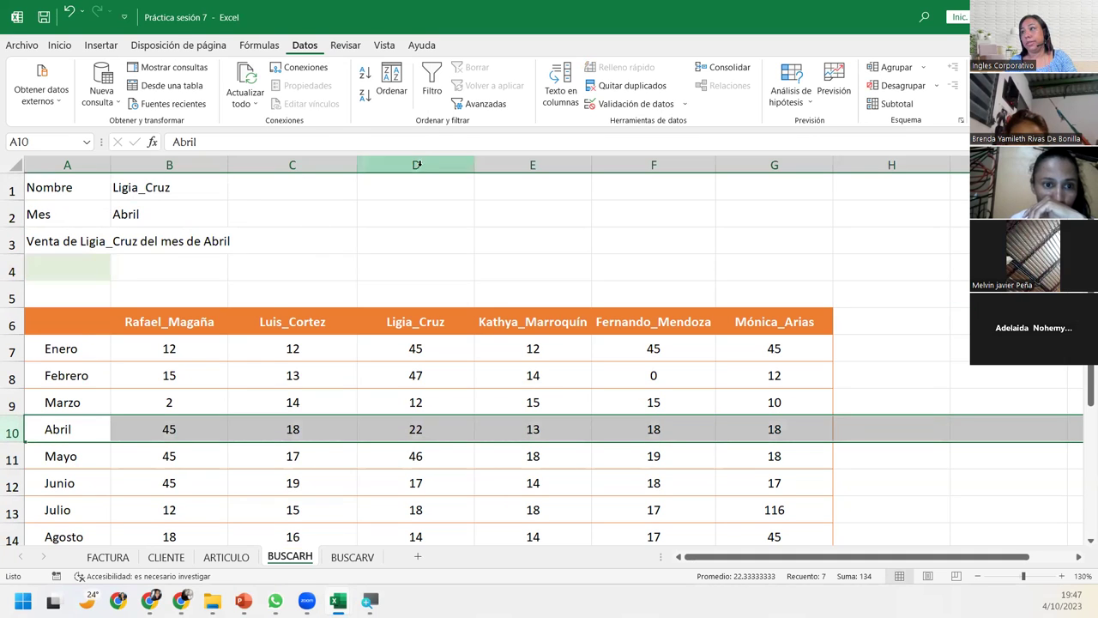
{"action": "left_click", "coordinate": [420, 164]}
{"action": "left_click", "coordinate": [424, 431]}
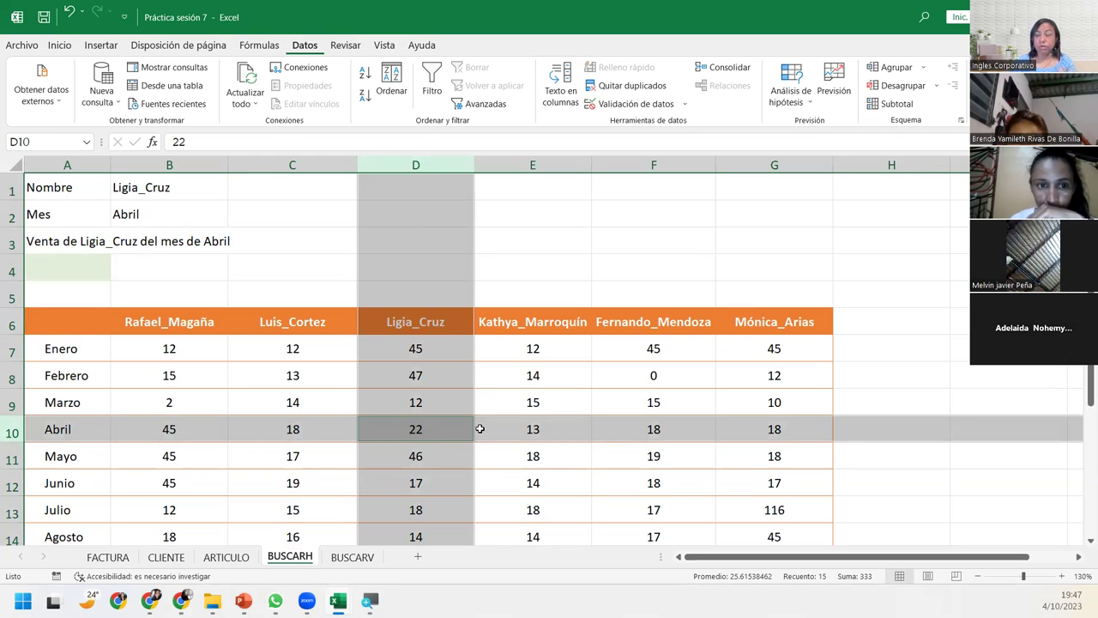
{"action": "left_click", "coordinate": [97, 271]}
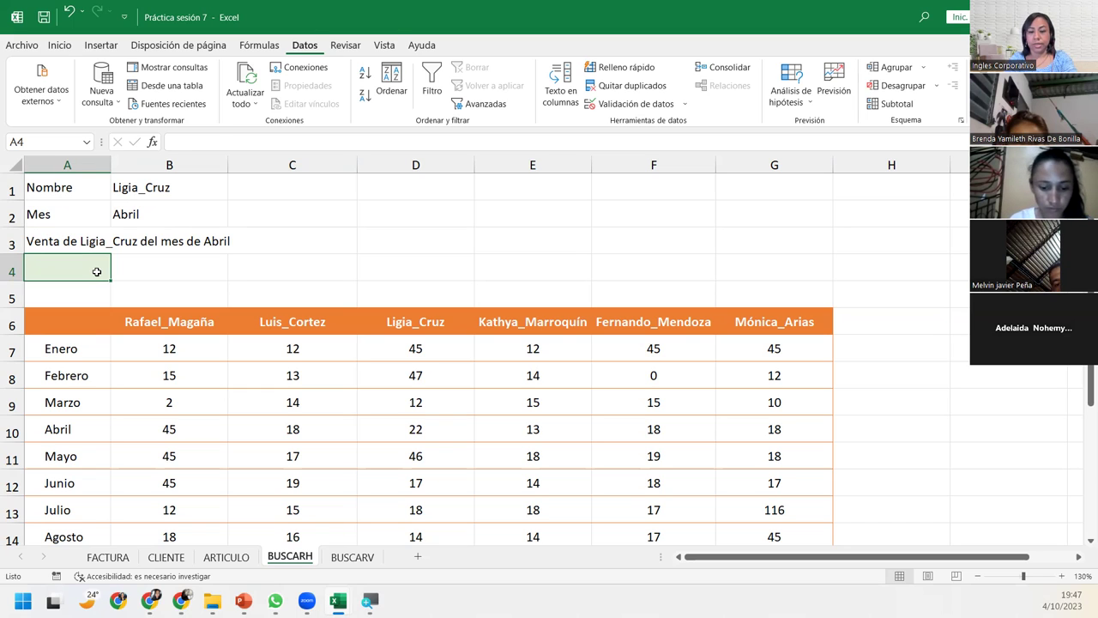
- Begin A4's formula as =BUSCARH(B1;A6:G14; with B1 as lookup value and A6:G14 as table
{"action": "type", "text": "=buscar"}
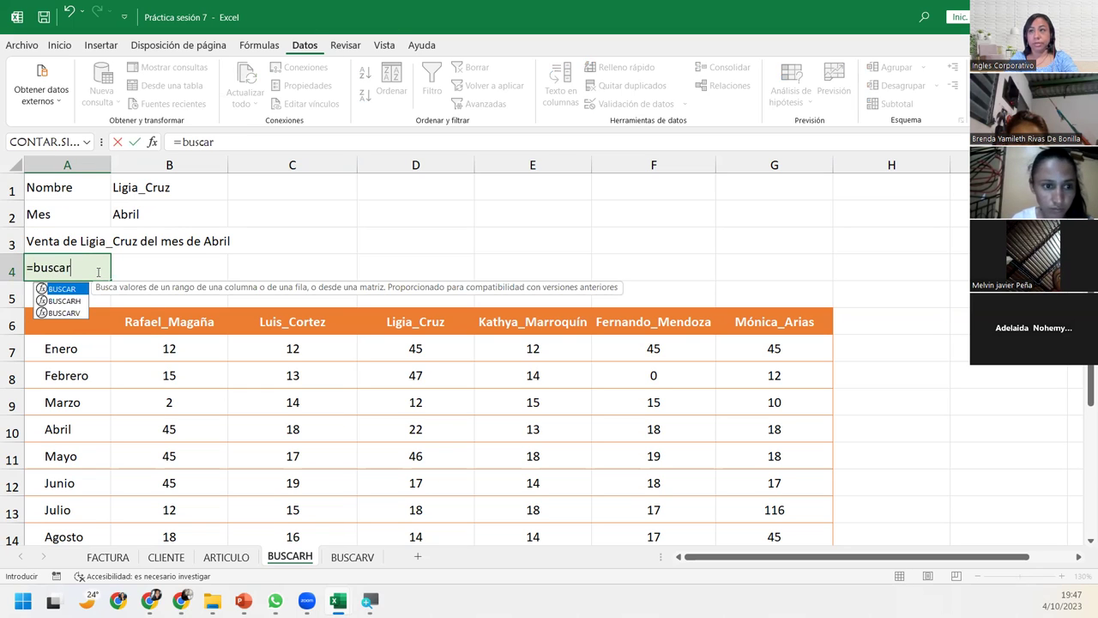
{"action": "key", "text": "Down"}
{"action": "key", "text": "Tab"}
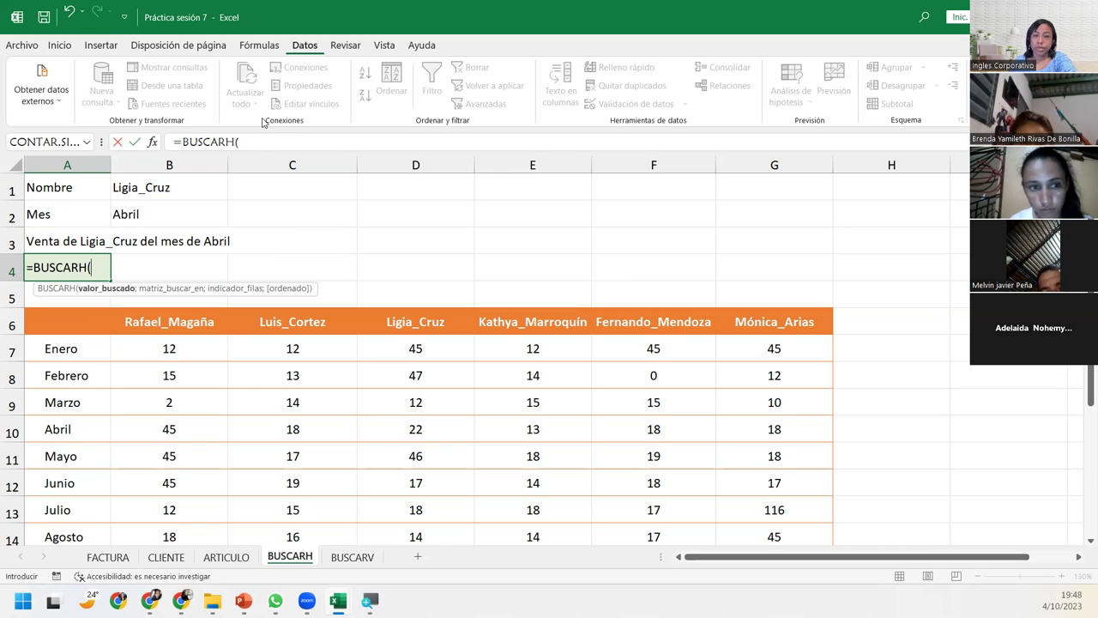
{"action": "left_click", "coordinate": [159, 191]}
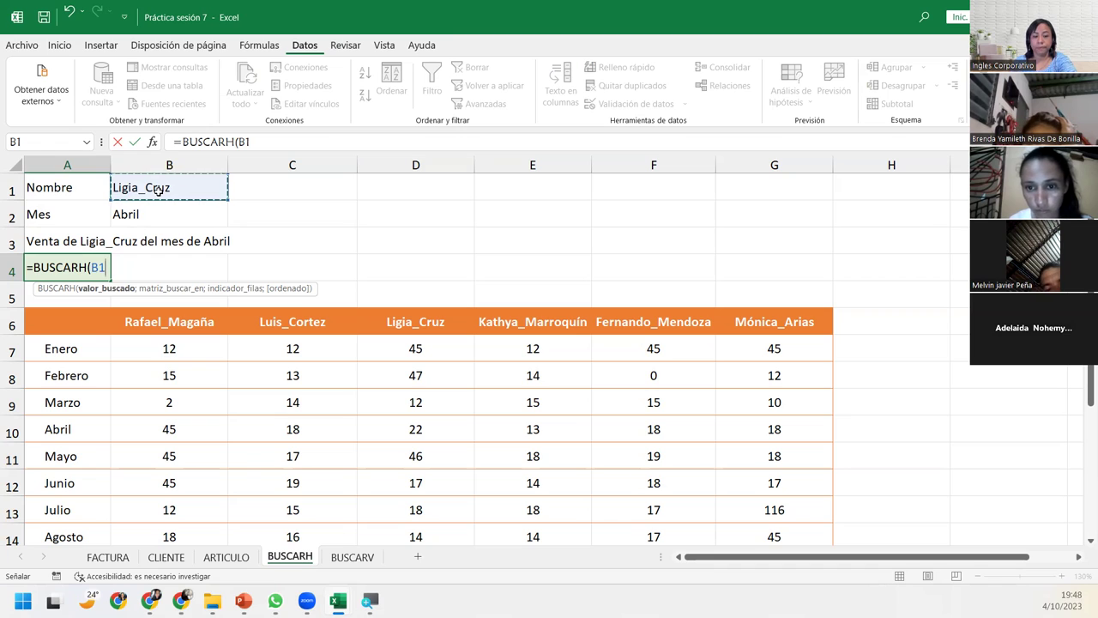
{"action": "type", "text": ";"}
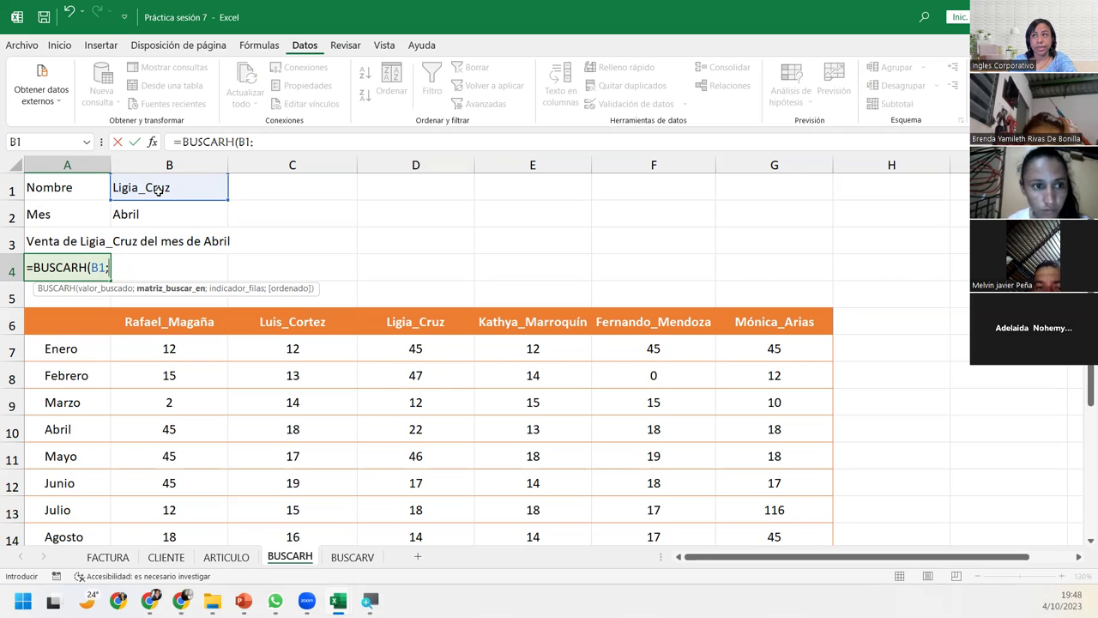
{"action": "left_click_drag", "start_coordinate": [78, 322], "coordinate": [774, 510]}
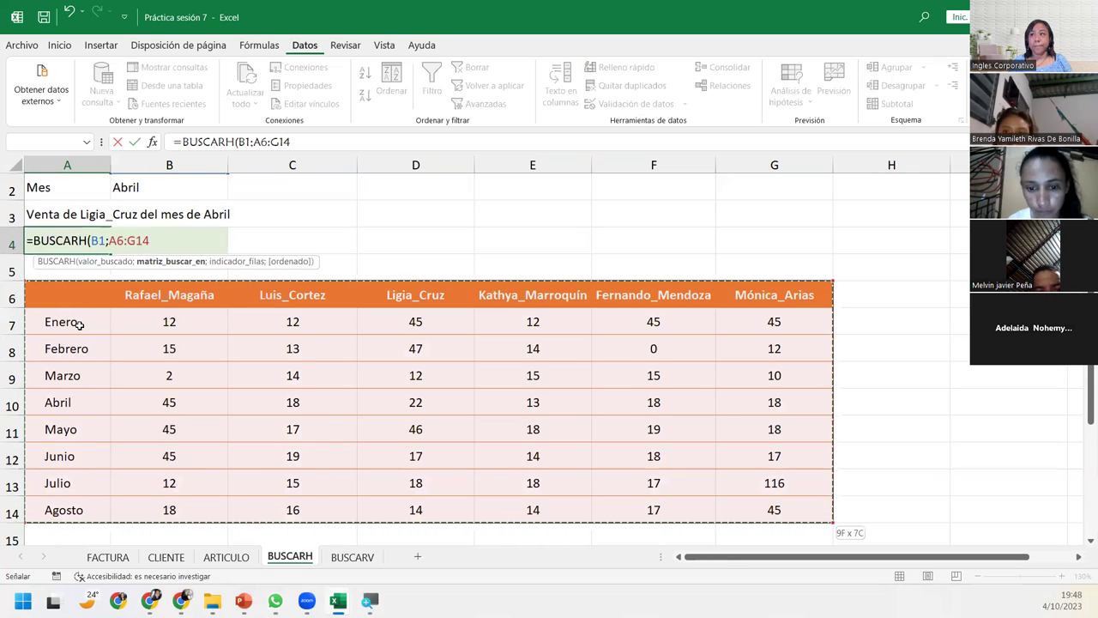
{"action": "type", "text": ";"}
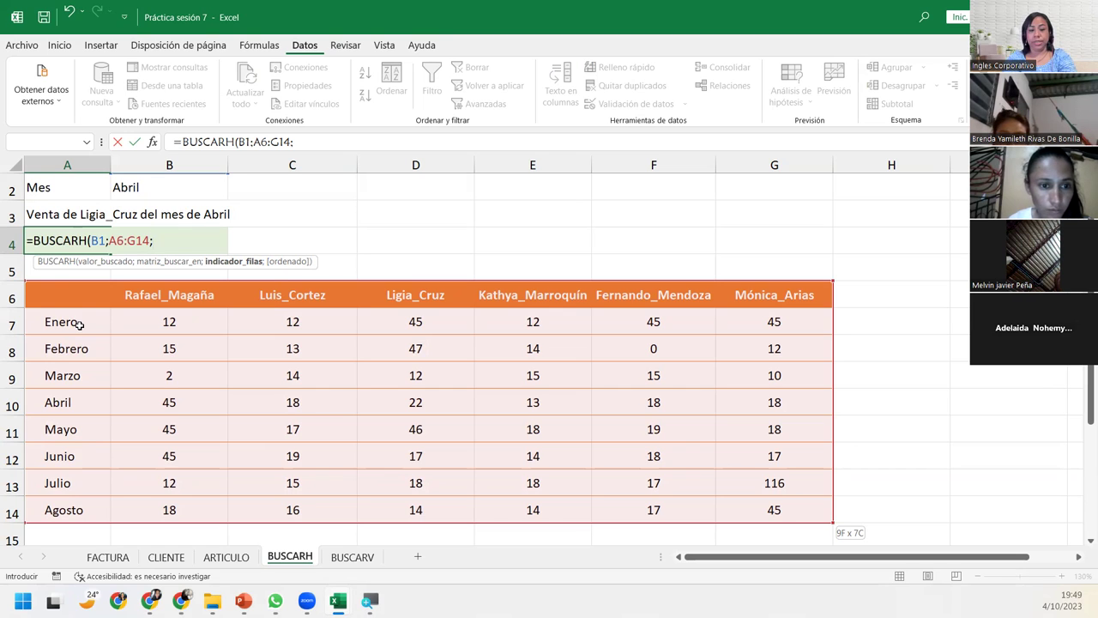
- Use COINCIDIR(B2;Meses;0) as the row index and close BUSCARH with exact match 0
{"action": "type", "text": "coi"}
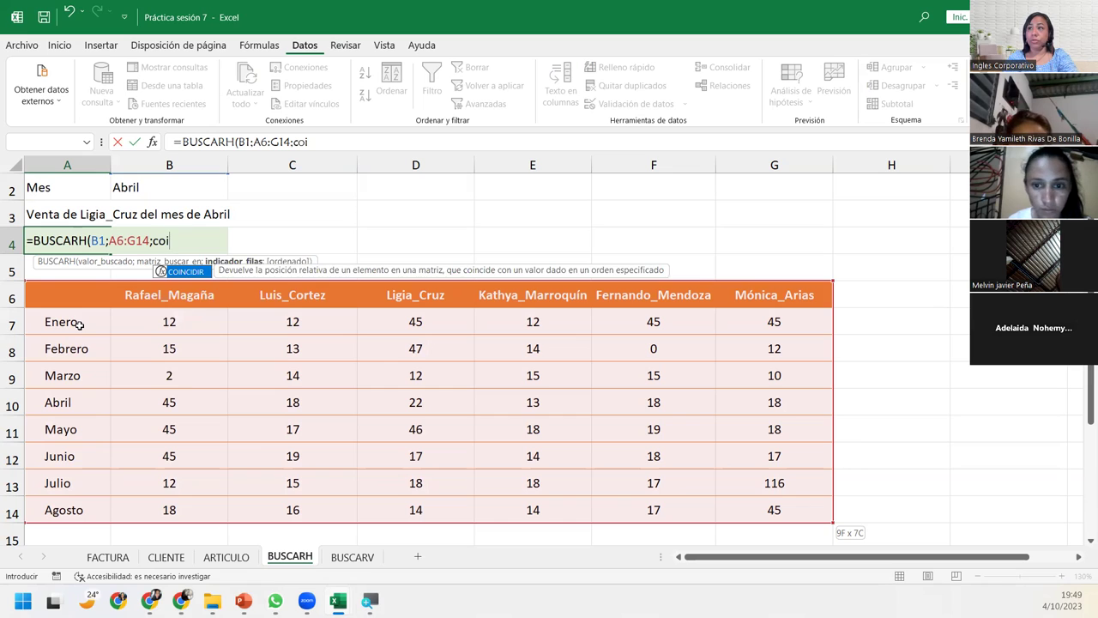
{"action": "key", "text": "Tab"}
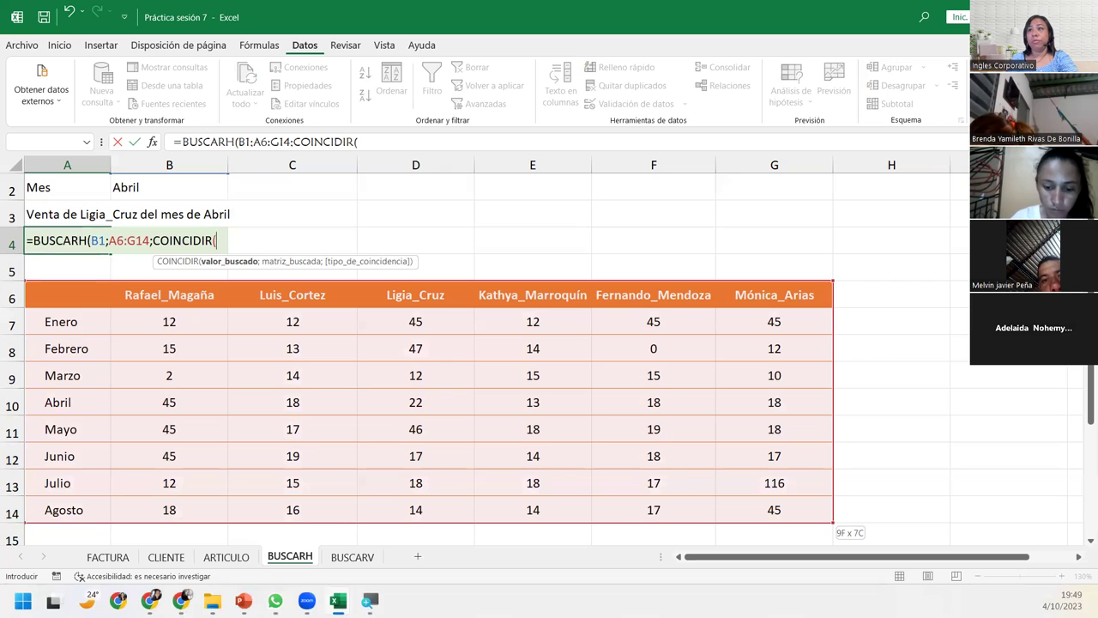
{"action": "left_click", "coordinate": [174, 185]}
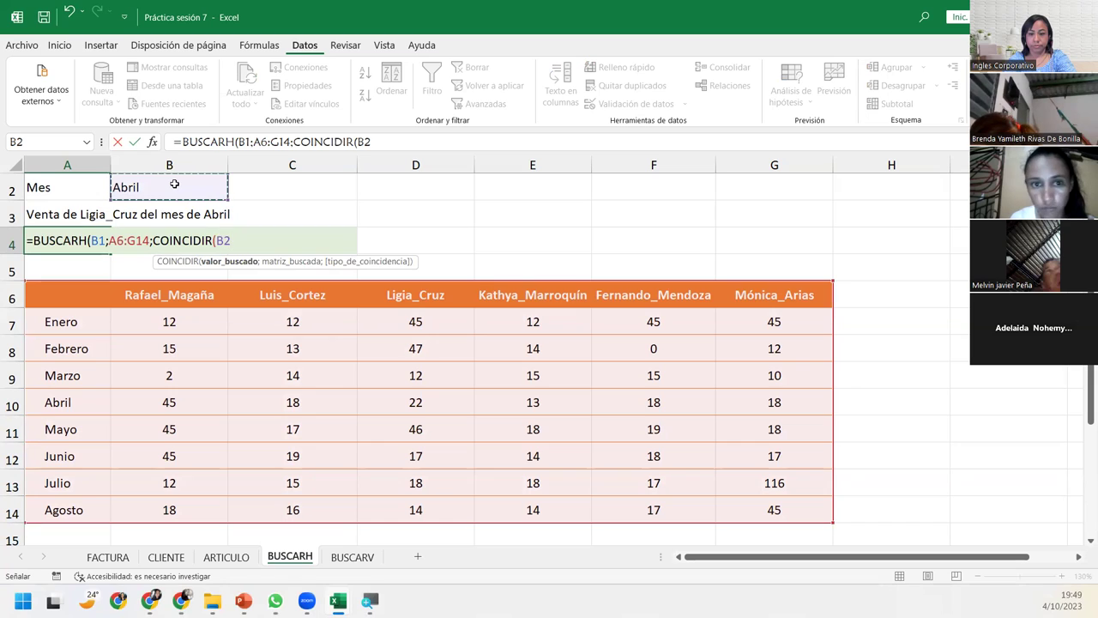
{"action": "type", "text": ";"}
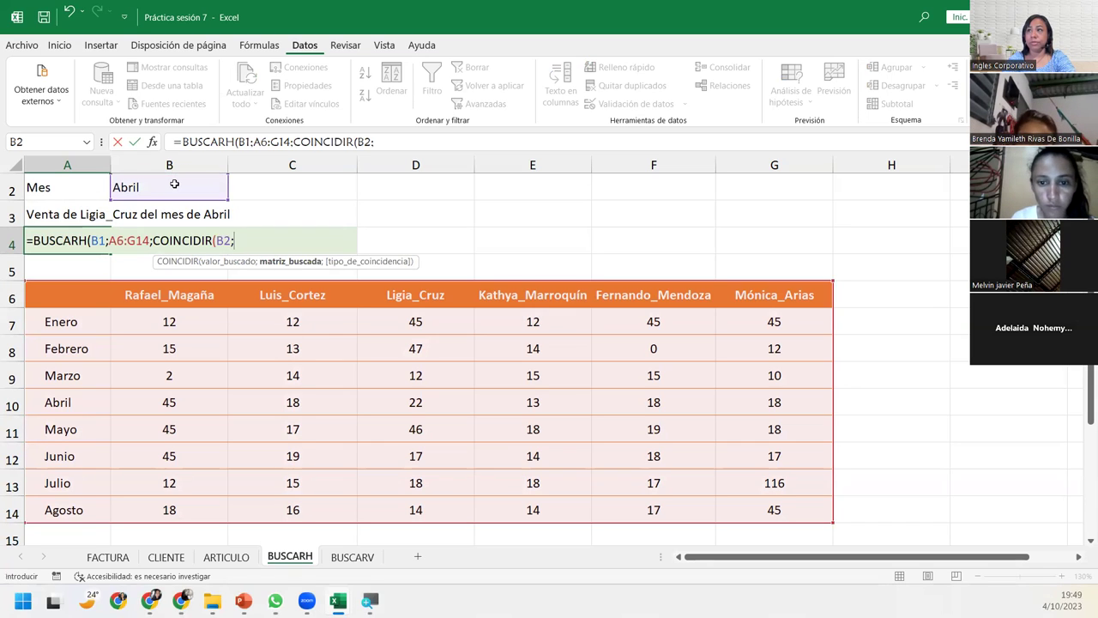
{"action": "type", "text": "Mes"}
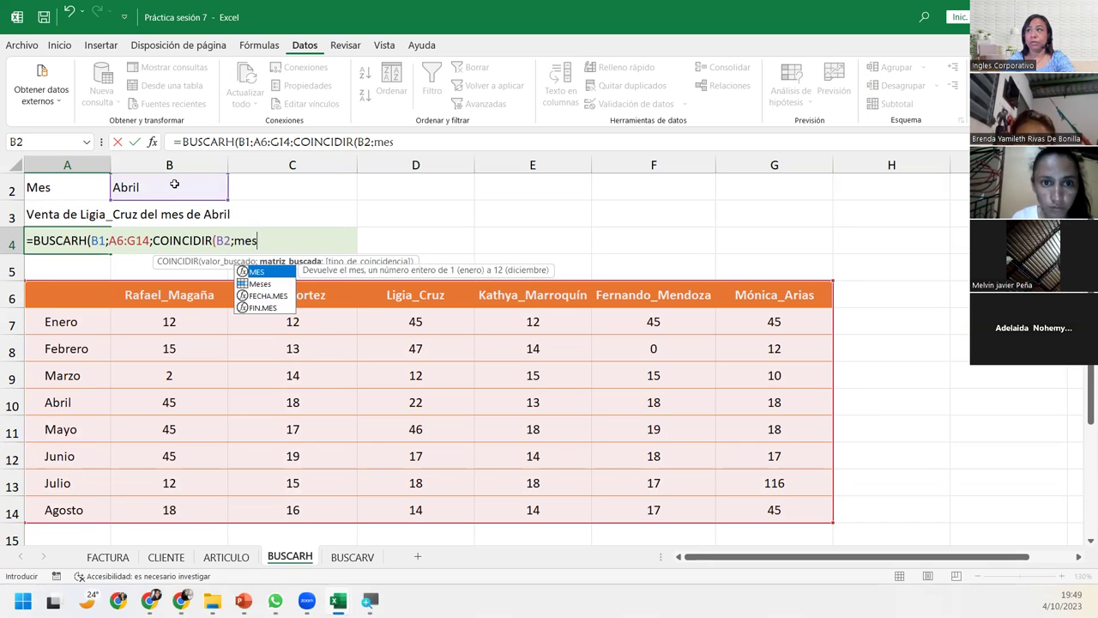
{"action": "type", "text": "es"}
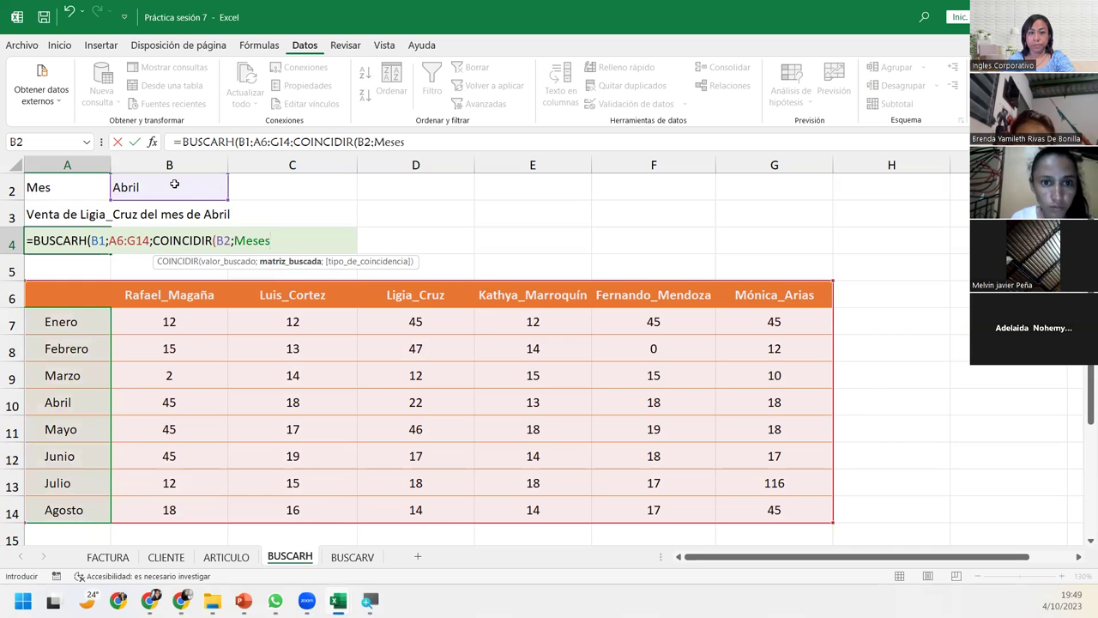
{"action": "type", "text": ";"}
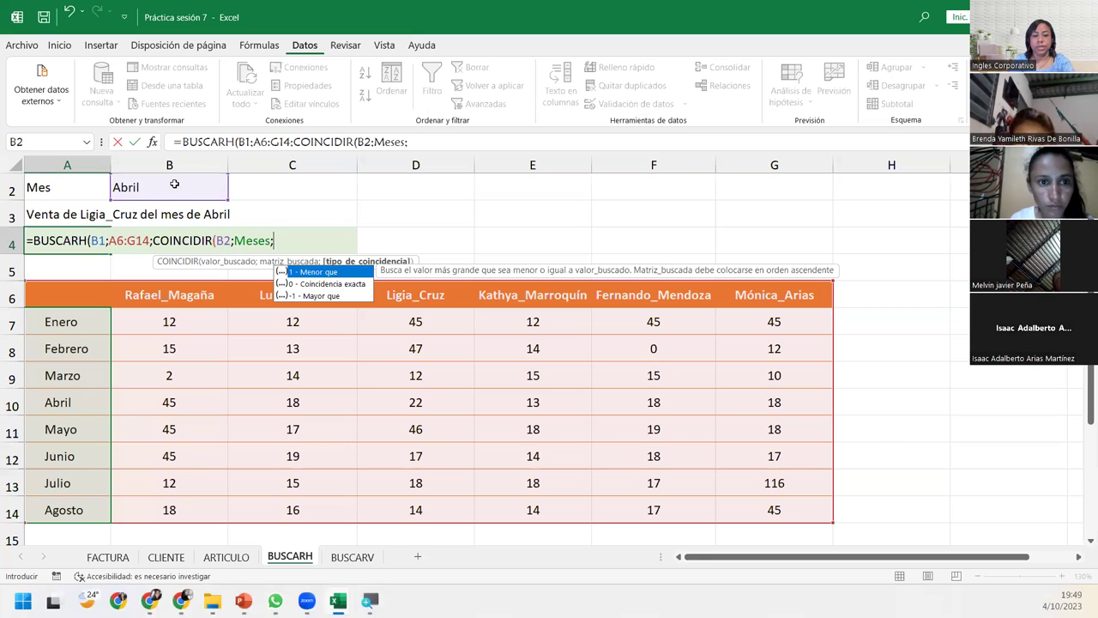
{"action": "type", "text": "0"}
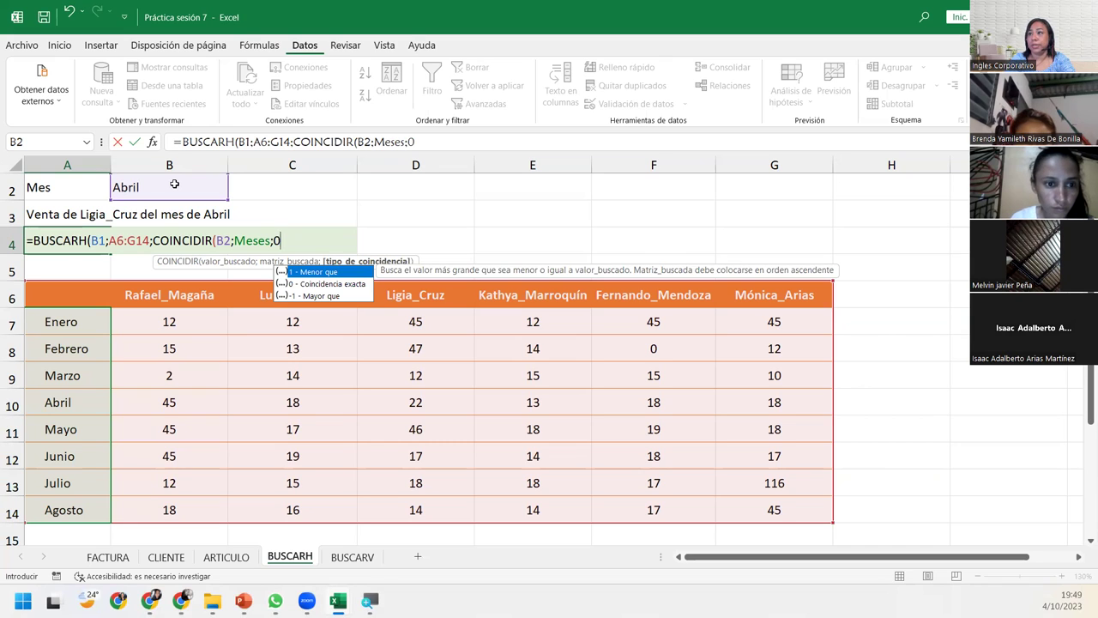
{"action": "type", "text": ")"}
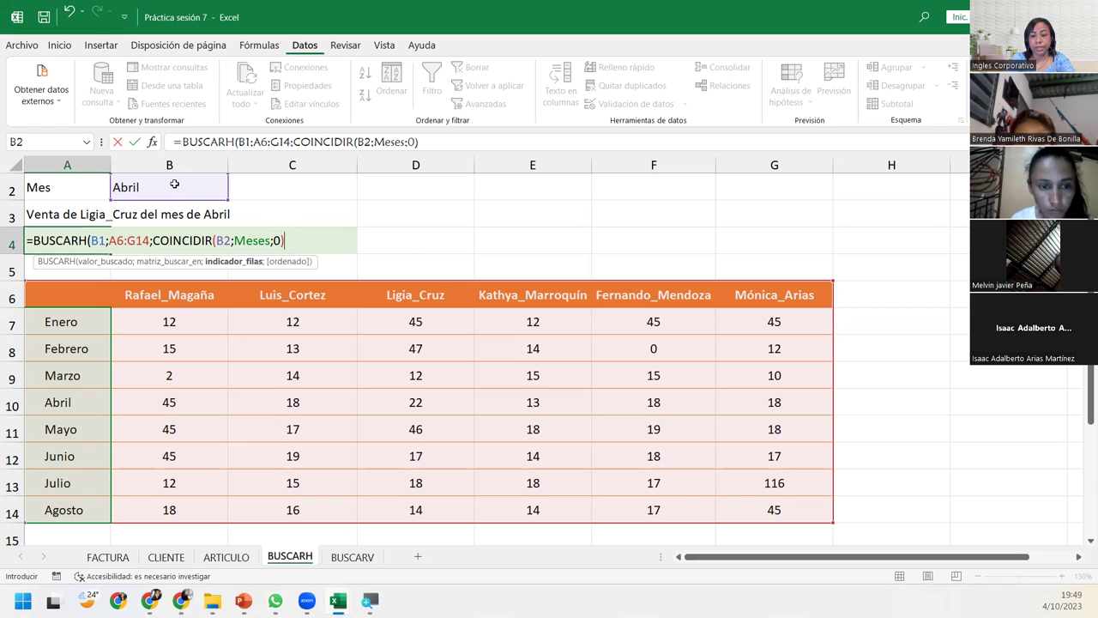
{"action": "type", "text": ";0"}
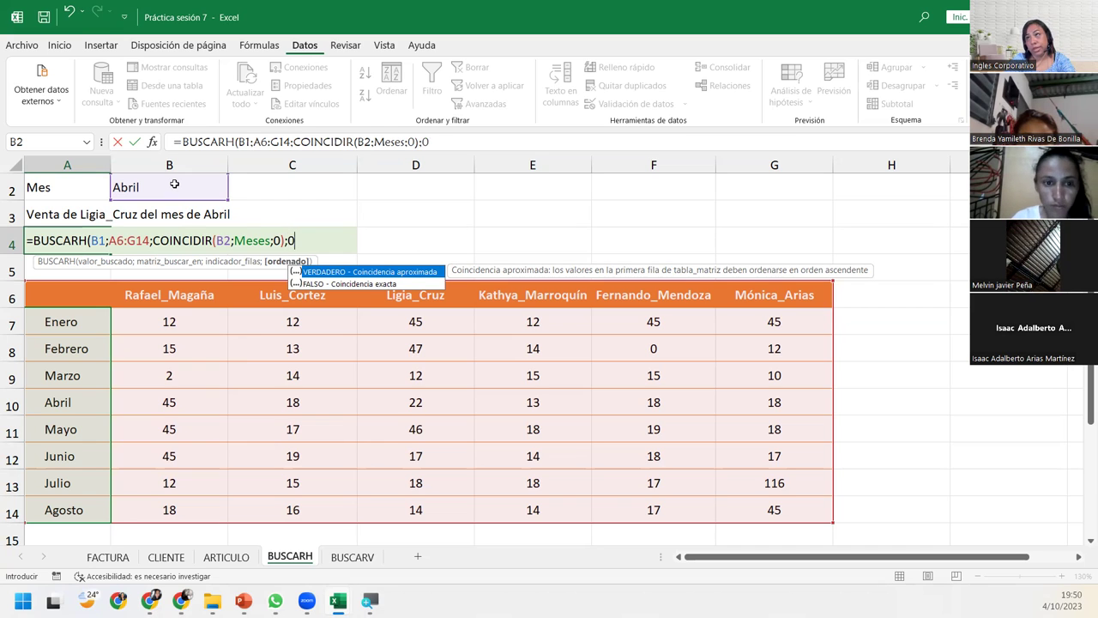
{"action": "type", "text": ")"}
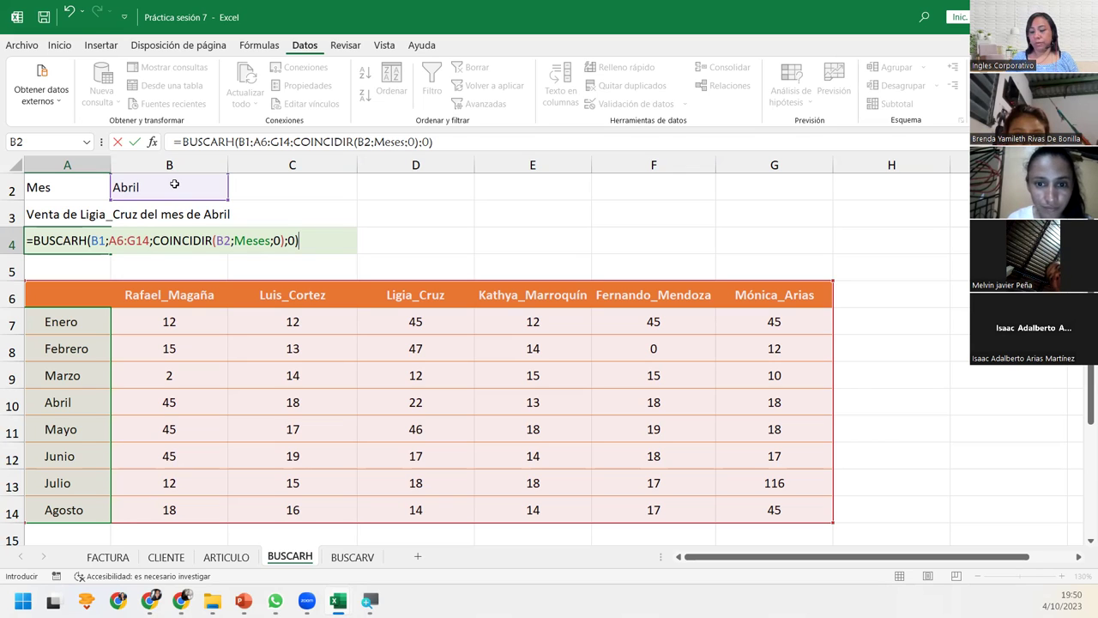
- Commit the A4 lookup formula, which returns 12, then reopen it to check its references
{"action": "key", "text": "Return"}
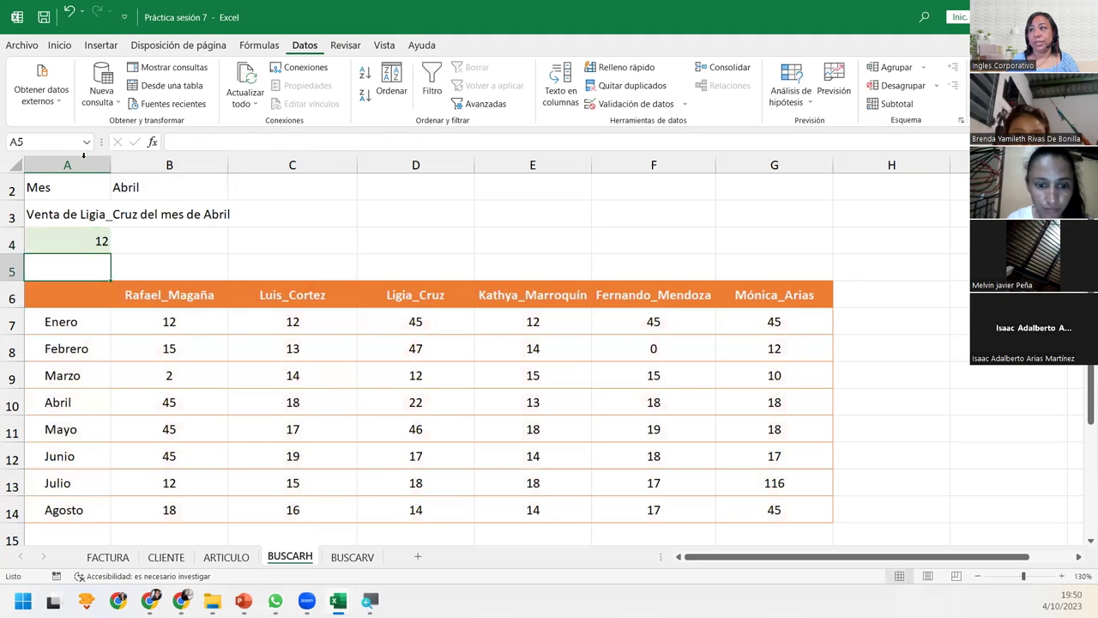
{"action": "left_click", "coordinate": [84, 242]}
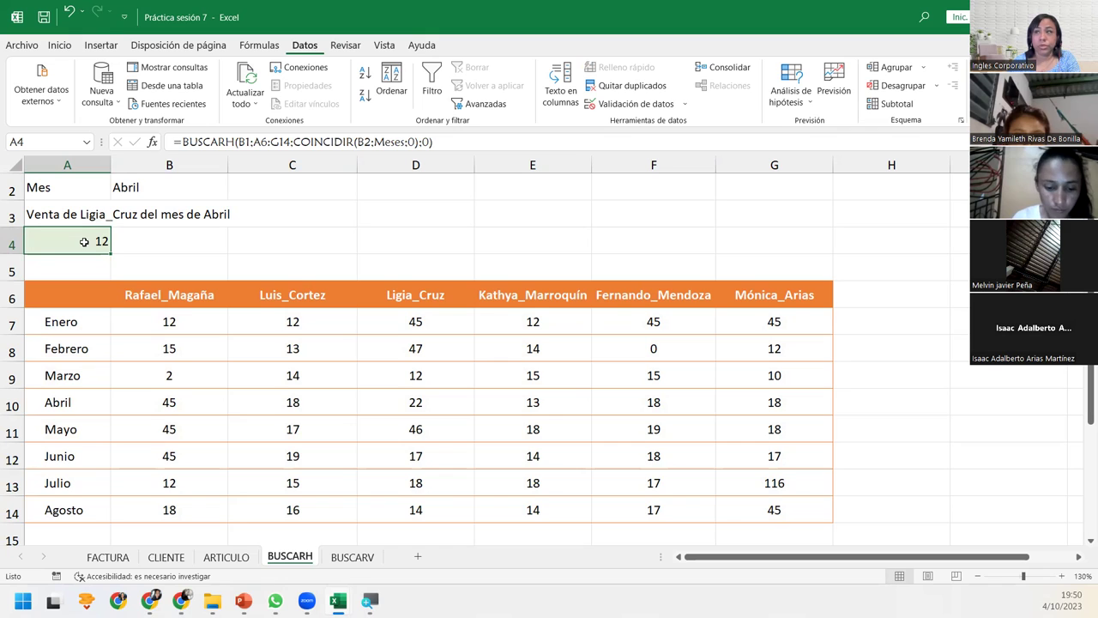
{"action": "scroll", "coordinate": [115, 264], "scroll_direction": "up", "scroll_amount": 1}
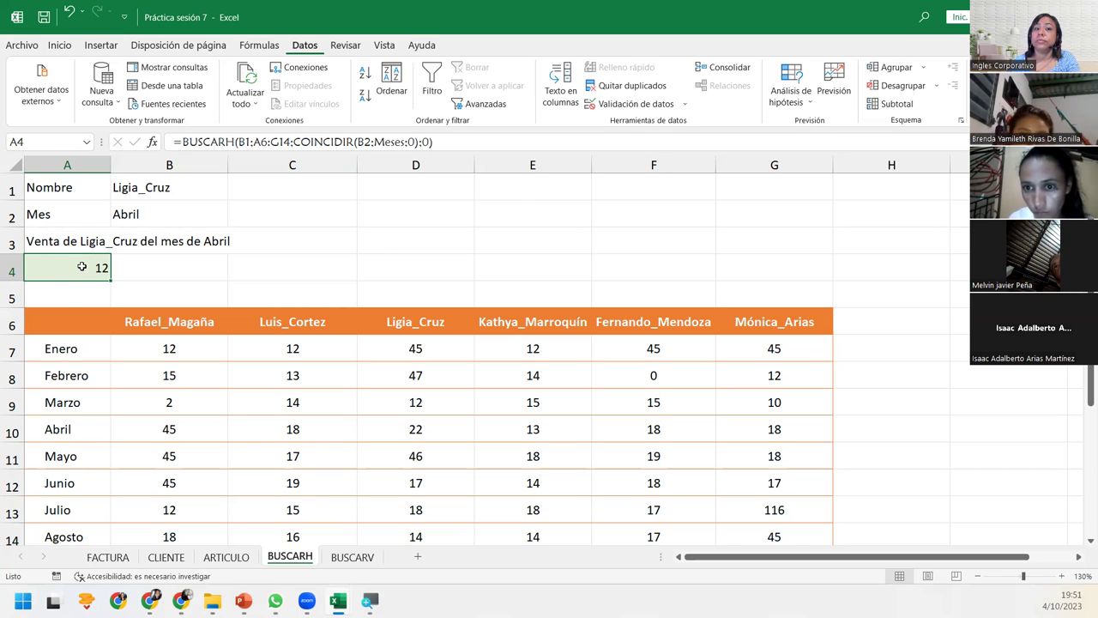
{"action": "double_click", "coordinate": [81, 266]}
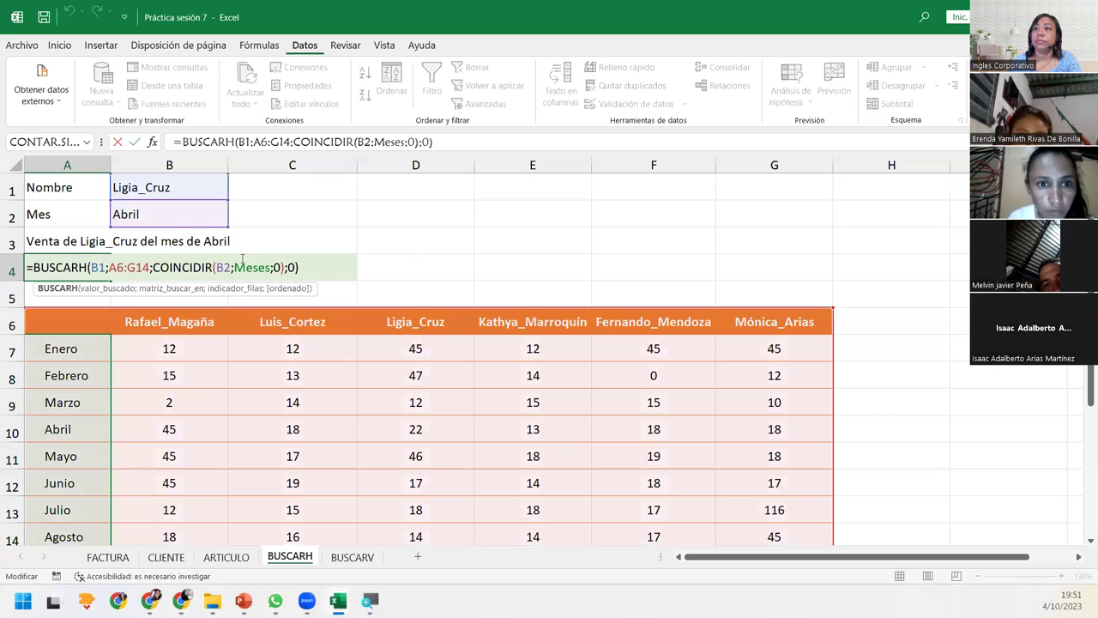
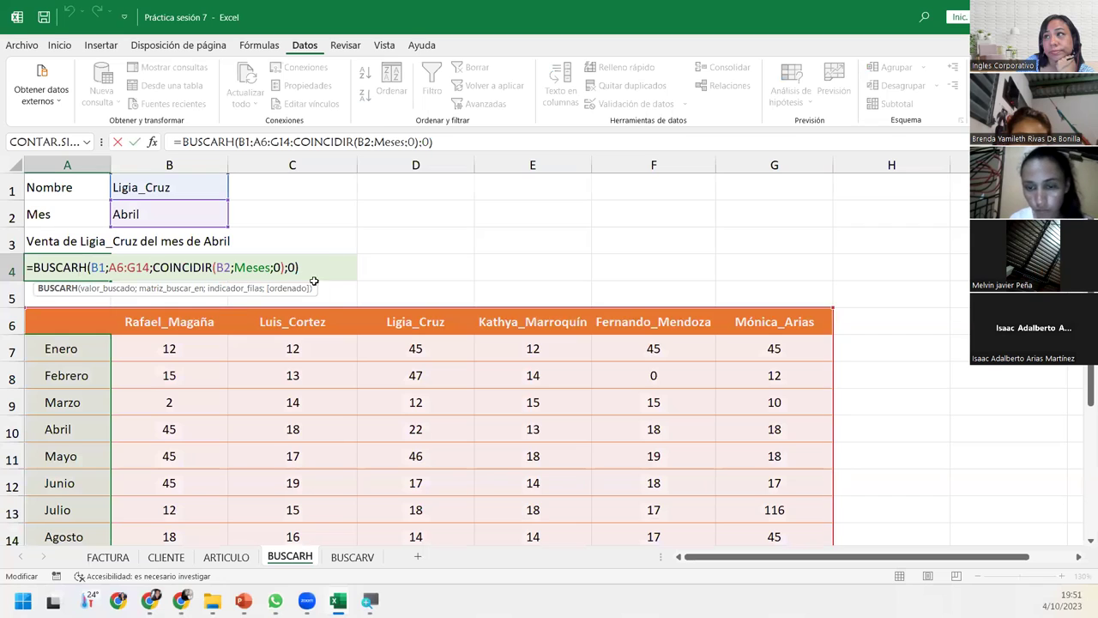
- Commit A4's BUSCARH formula (12 for Abril), then switch B2's month to Febrero, giving 45
{"action": "left_click", "coordinate": [322, 267]}
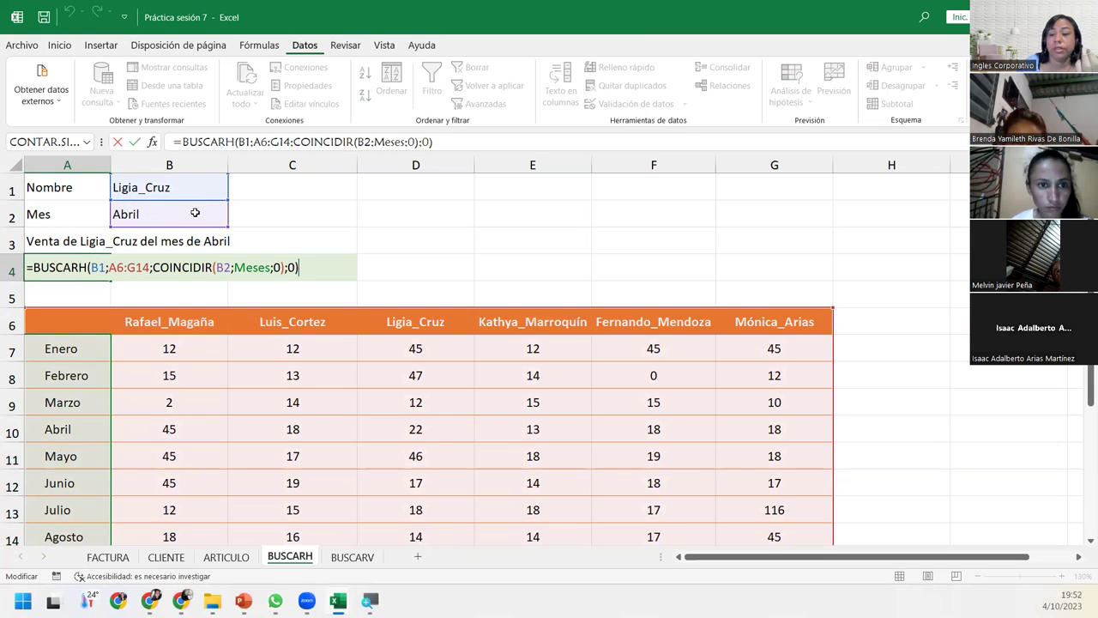
{"action": "key", "text": "Return"}
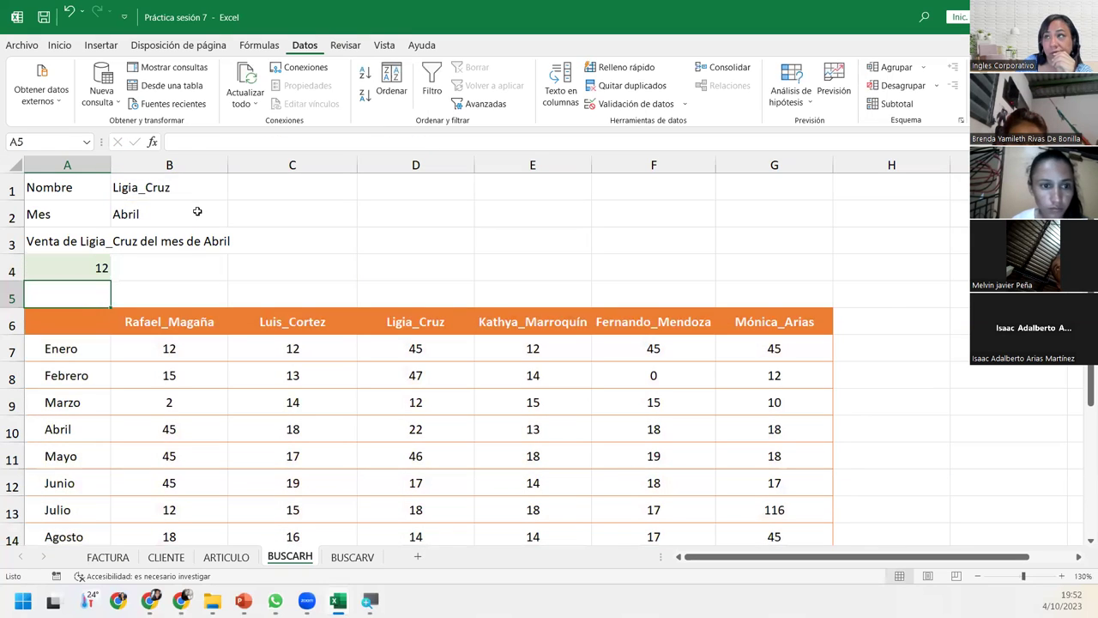
{"action": "left_click", "coordinate": [195, 211]}
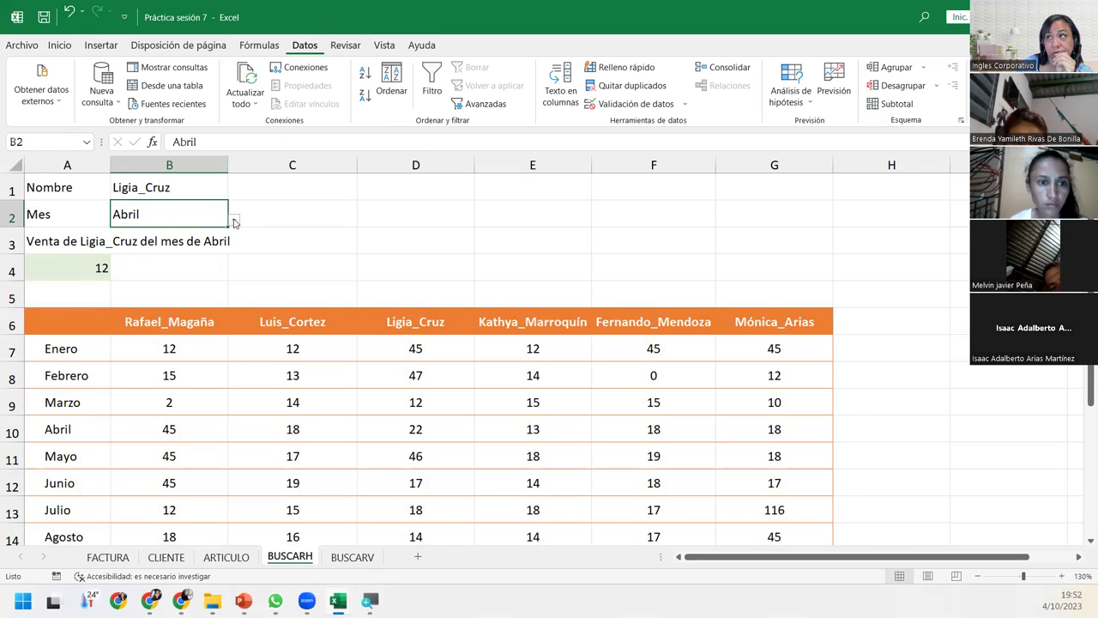
{"action": "left_click", "coordinate": [234, 220]}
{"action": "left_click", "coordinate": [140, 248]}
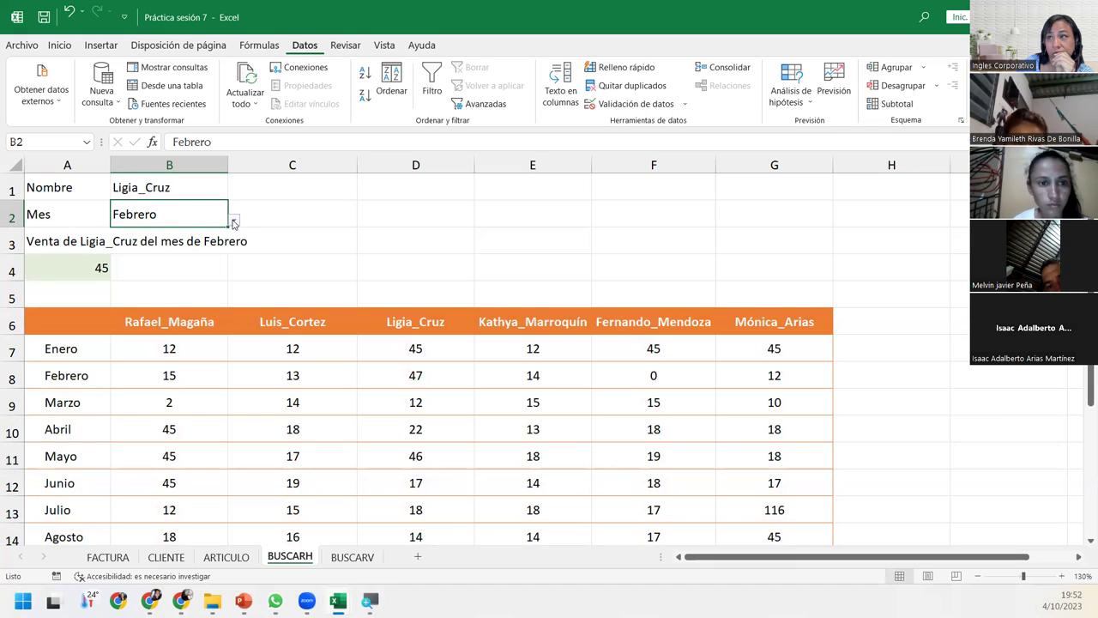
- Set B2's month back to Abril and reopen A4's formula
{"action": "left_click", "coordinate": [234, 221]}
{"action": "left_click", "coordinate": [140, 246]}
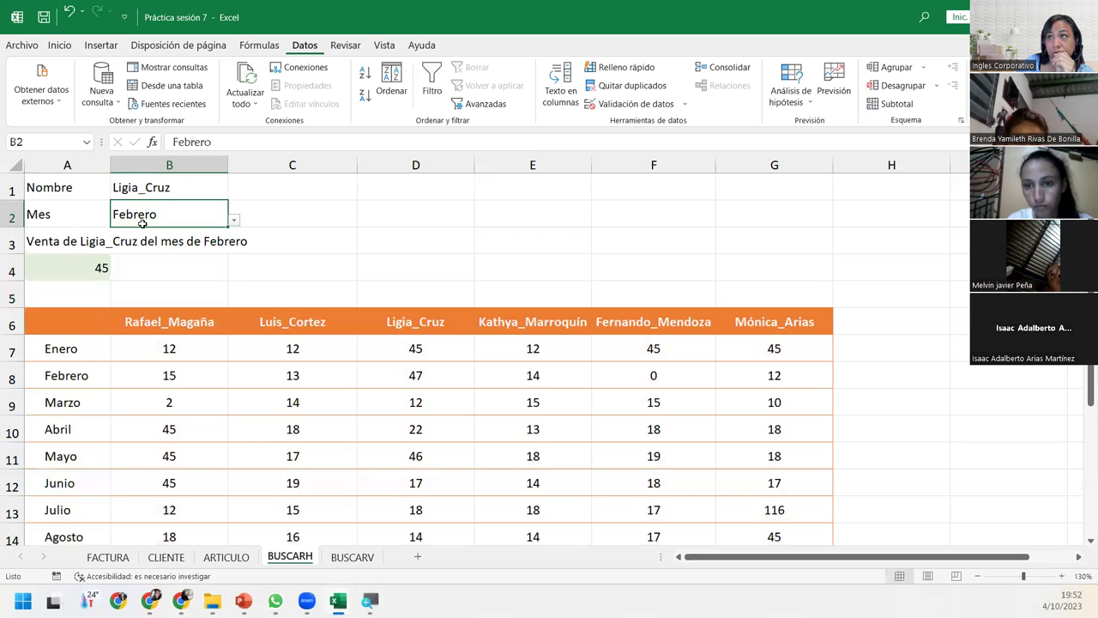
{"action": "left_click", "coordinate": [234, 221]}
{"action": "left_click", "coordinate": [129, 271]}
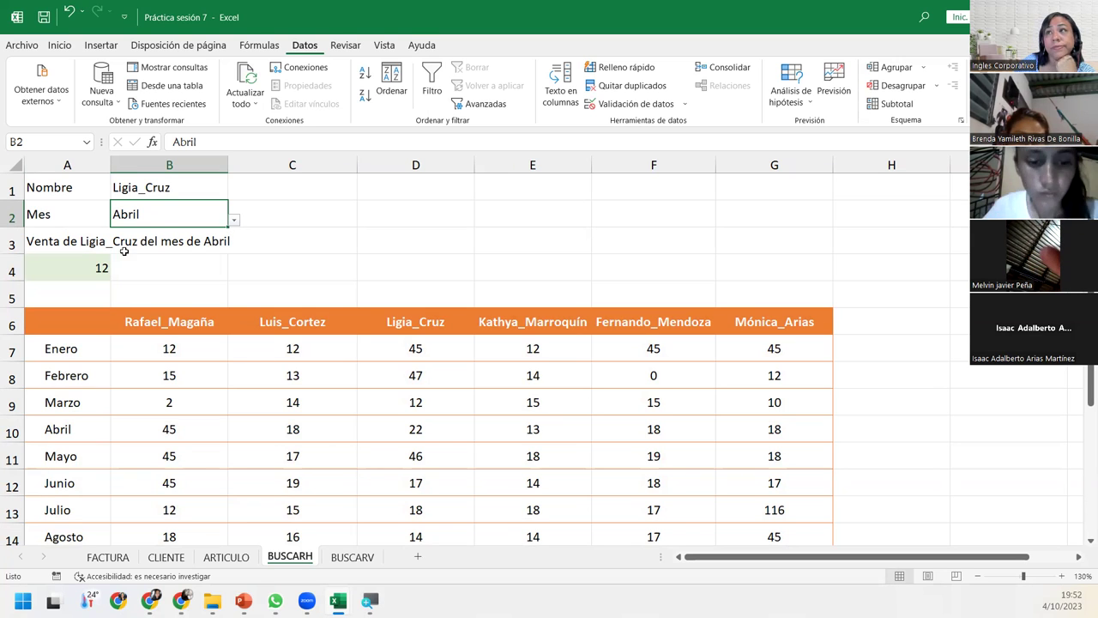
{"action": "double_click", "coordinate": [87, 269]}
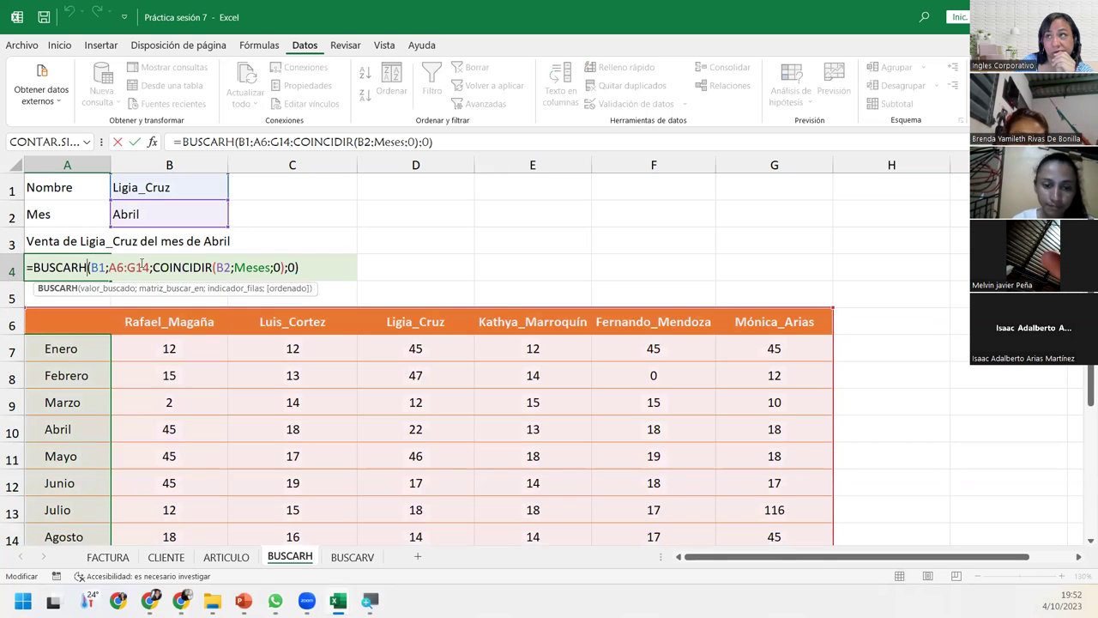
{"action": "left_click", "coordinate": [125, 269]}
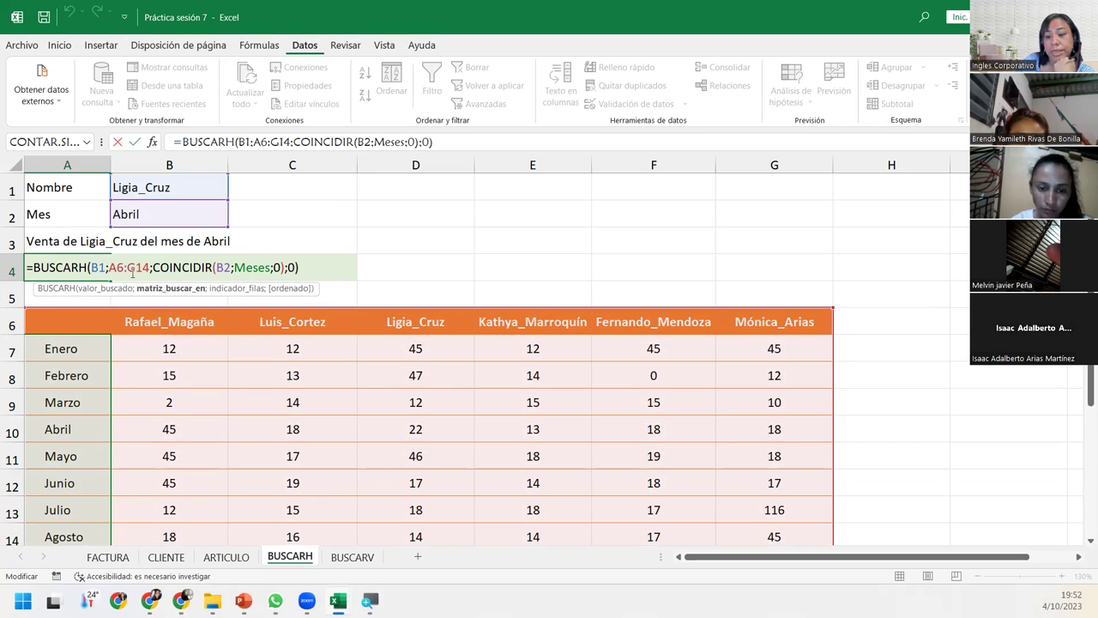
{"action": "type", "text": "7"}
{"action": "key", "text": "Return"}
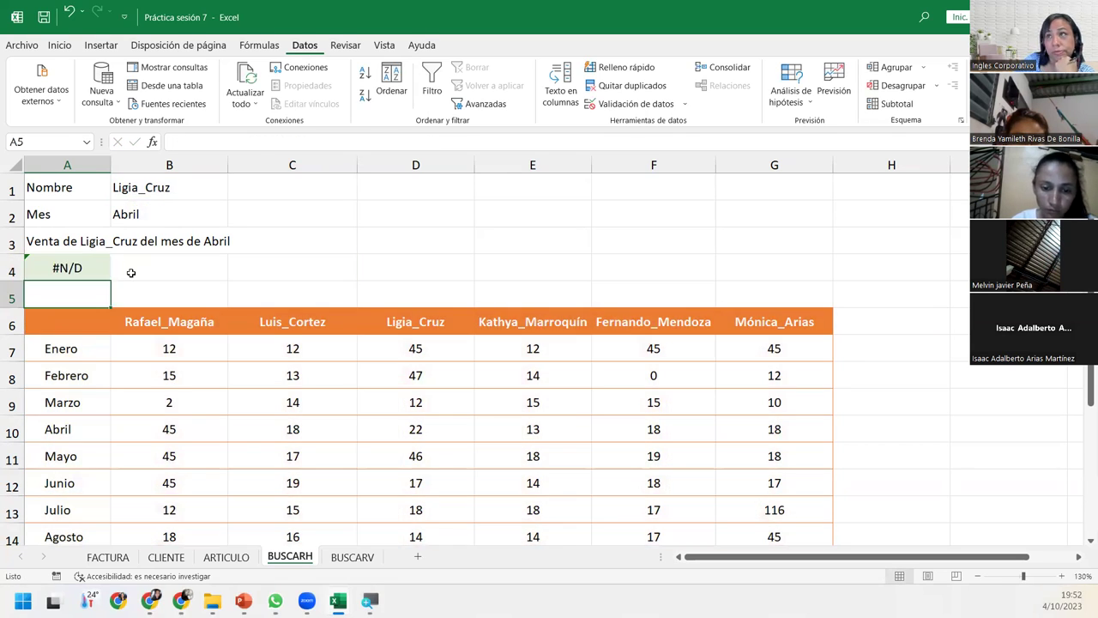
{"action": "left_click", "coordinate": [68, 15]}
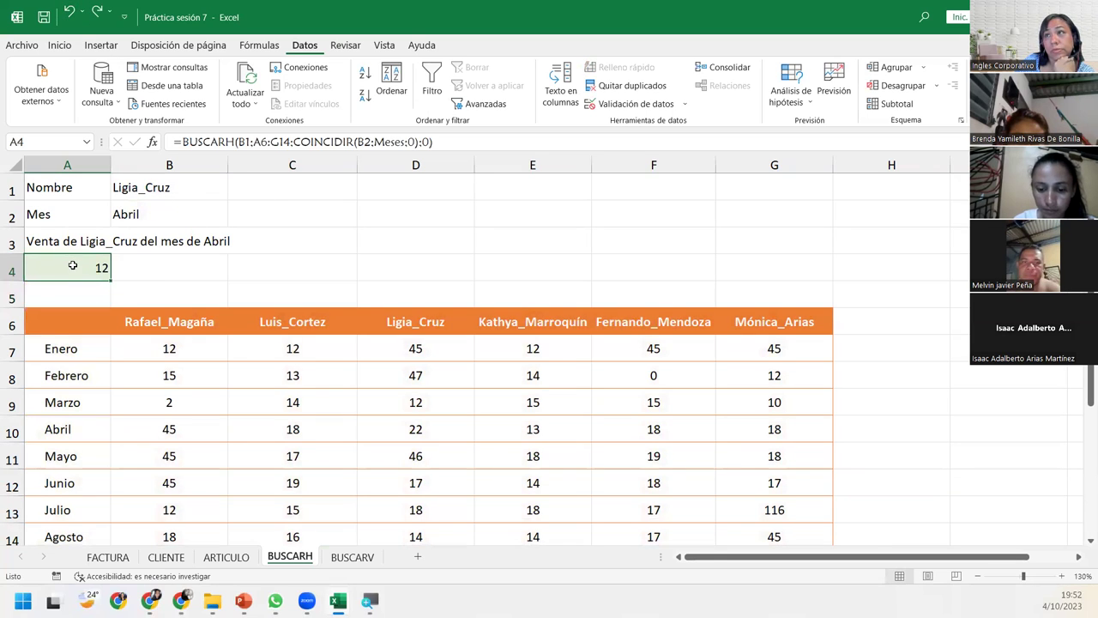
{"action": "double_click", "coordinate": [73, 266]}
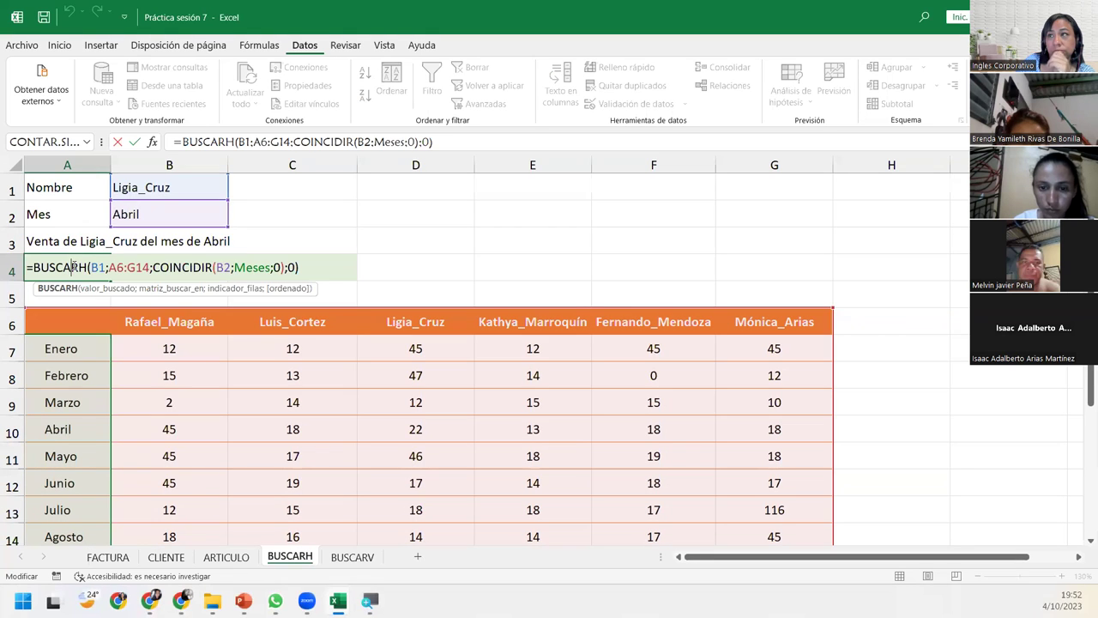
{"action": "key", "text": "Return"}
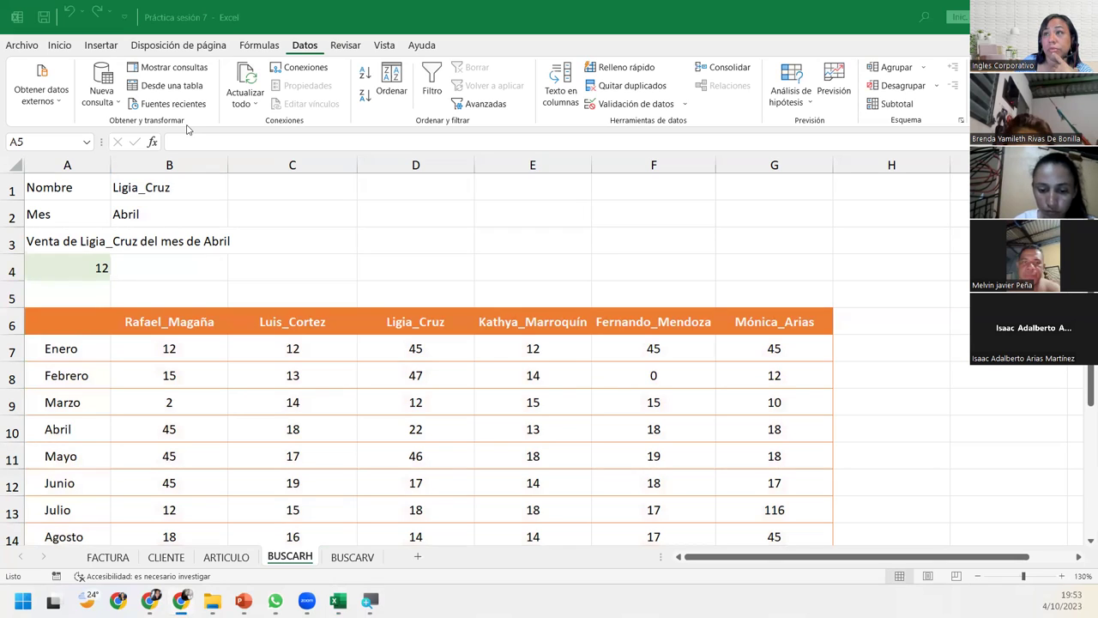
- Review and confirm A4's BUSCARH formula, then reopen it with the A6:G14 reference selected
{"action": "left_click", "coordinate": [89, 262]}
{"action": "key", "text": "F2"}
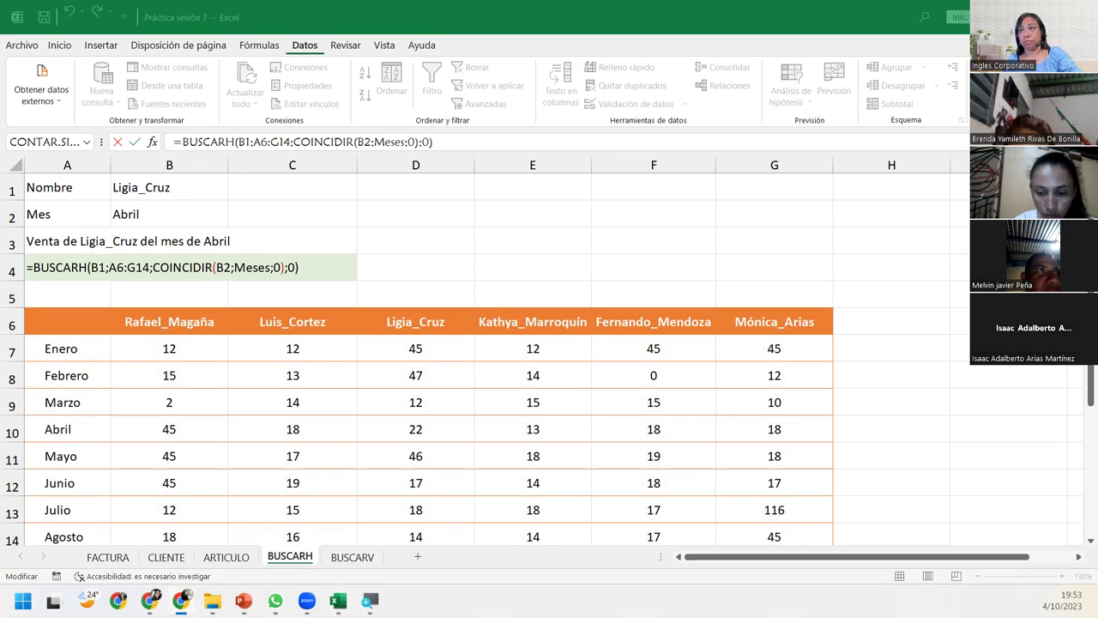
{"action": "left_click", "coordinate": [320, 271]}
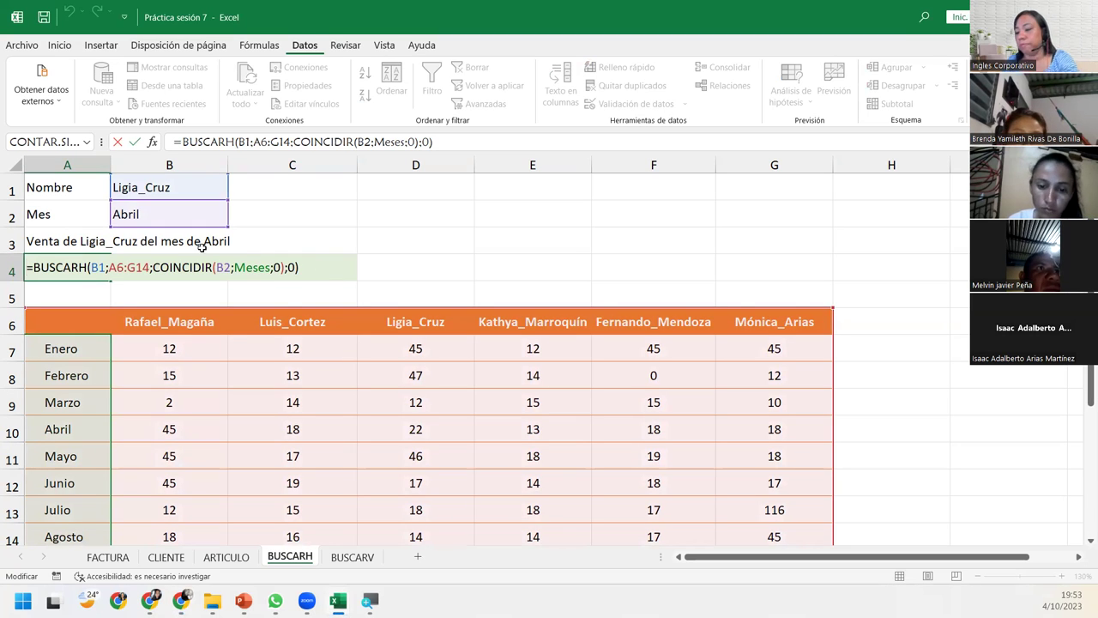
{"action": "key", "text": "Return"}
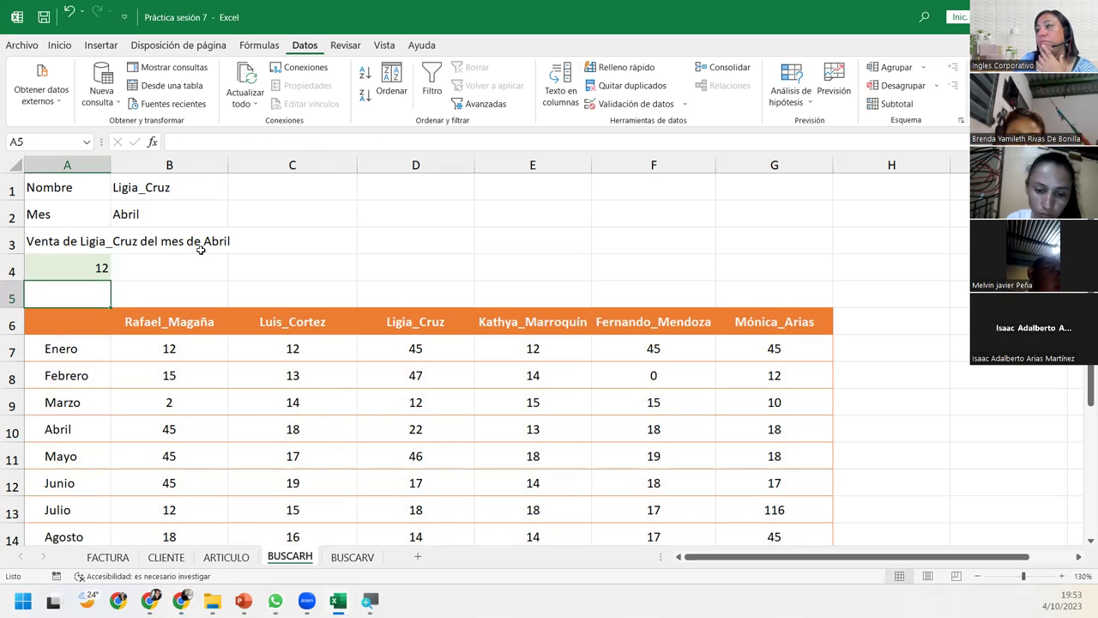
{"action": "left_click", "coordinate": [20, 434]}
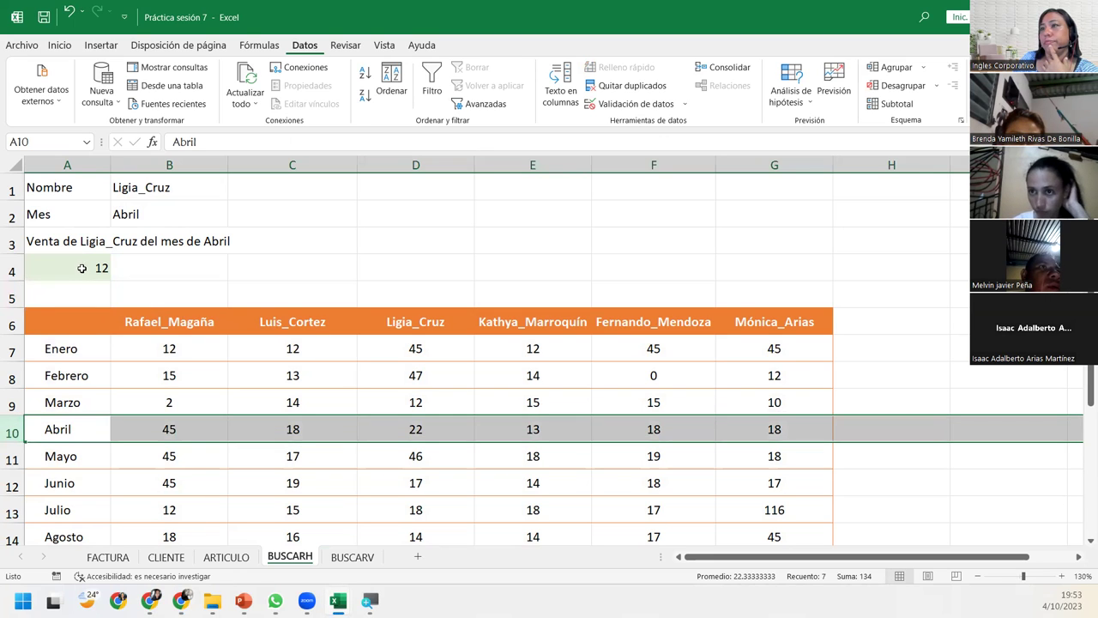
{"action": "double_click", "coordinate": [81, 267]}
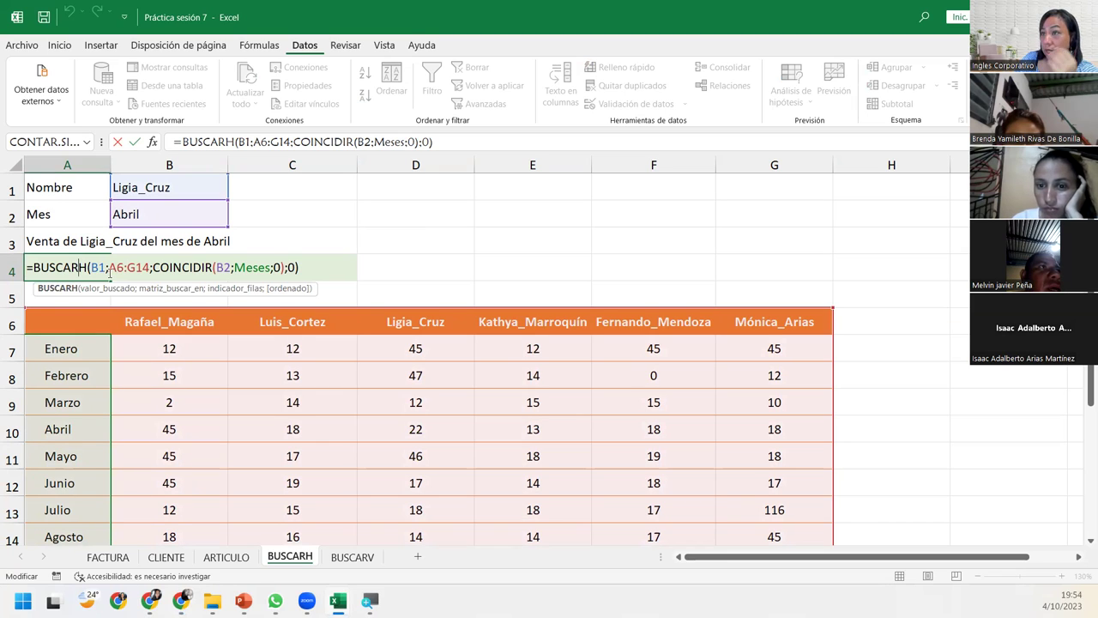
{"action": "left_click_drag", "start_coordinate": [109, 268], "coordinate": [146, 268]}
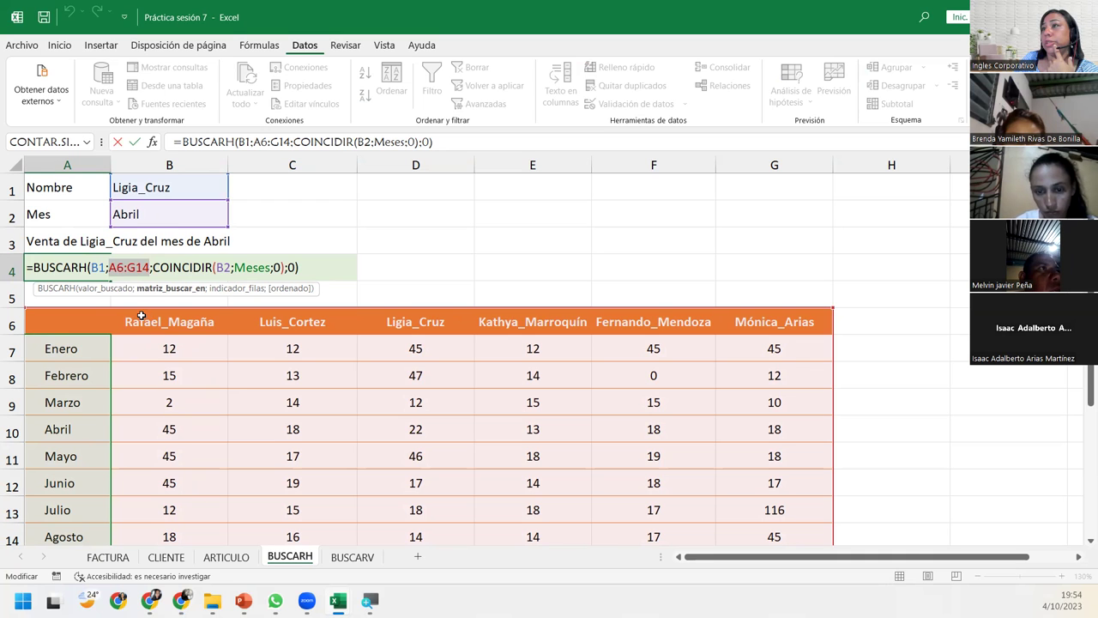
- Change A4's lookup table range to B6:G14, which still returns 12
{"action": "left_click_drag", "start_coordinate": [142, 316], "coordinate": [772, 361]}
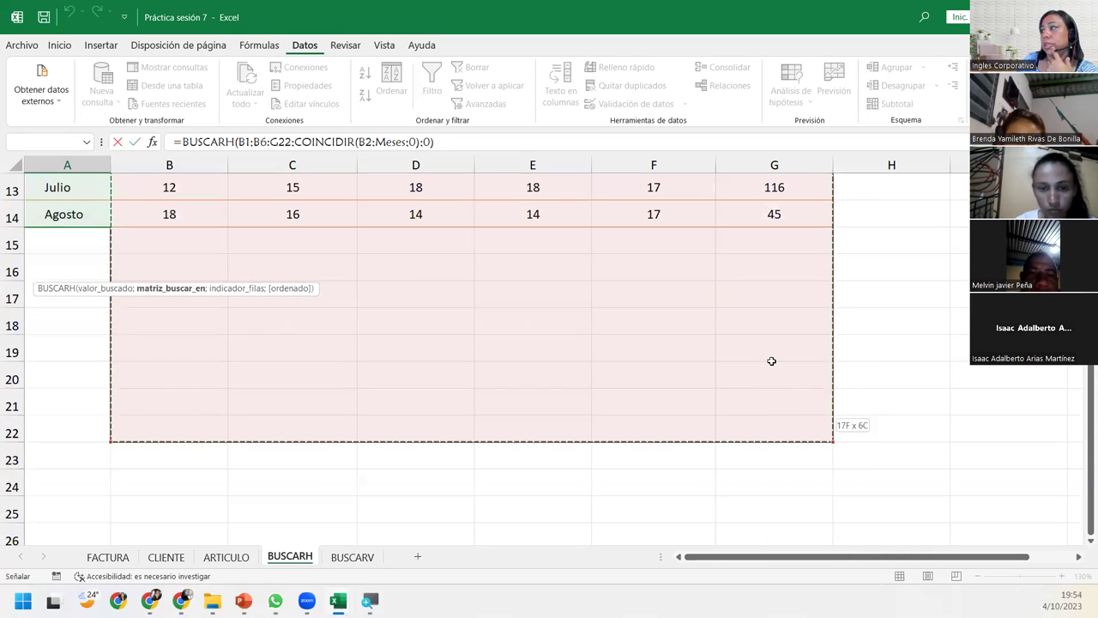
{"action": "left_click_drag", "start_coordinate": [771, 360], "coordinate": [774, 215]}
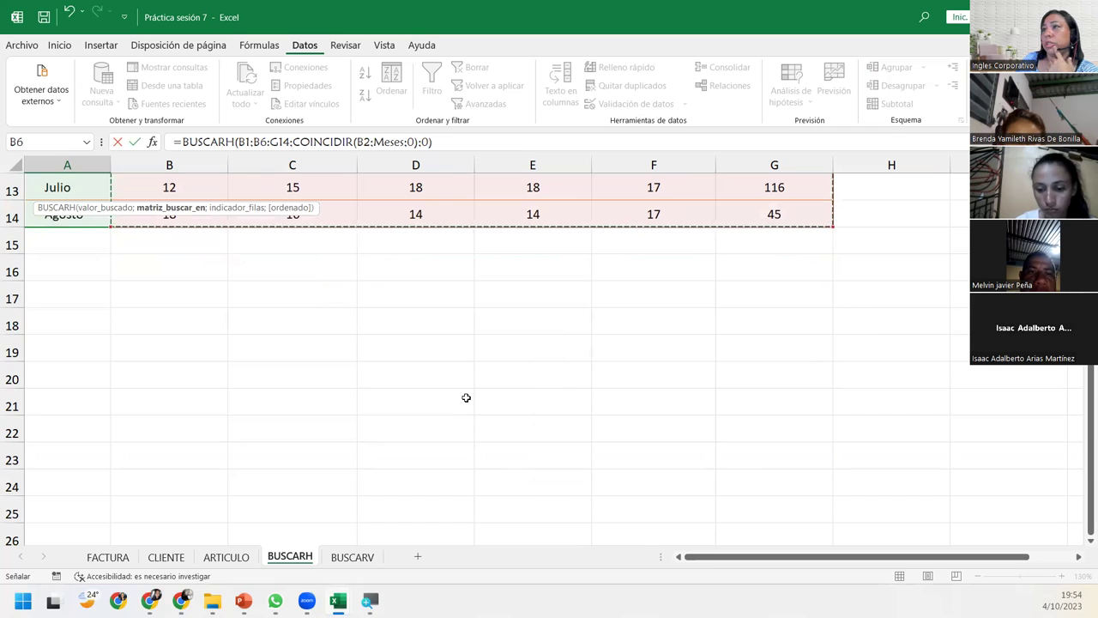
{"action": "scroll", "coordinate": [466, 397], "scroll_direction": "up", "scroll_amount": 4}
{"action": "key", "text": "Return"}
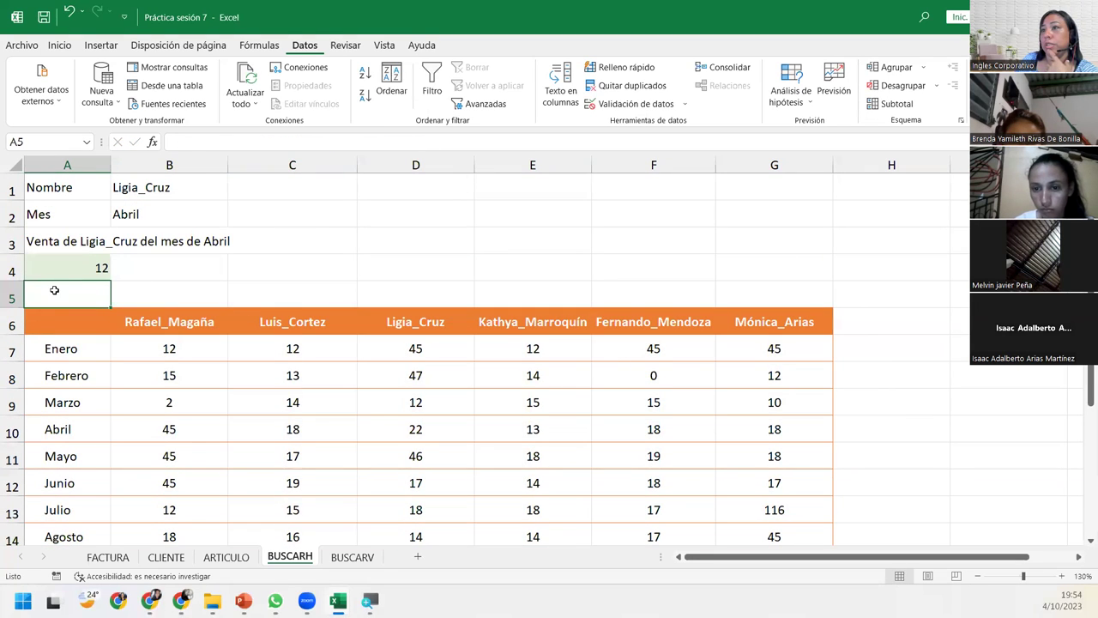
{"action": "left_click", "coordinate": [12, 429]}
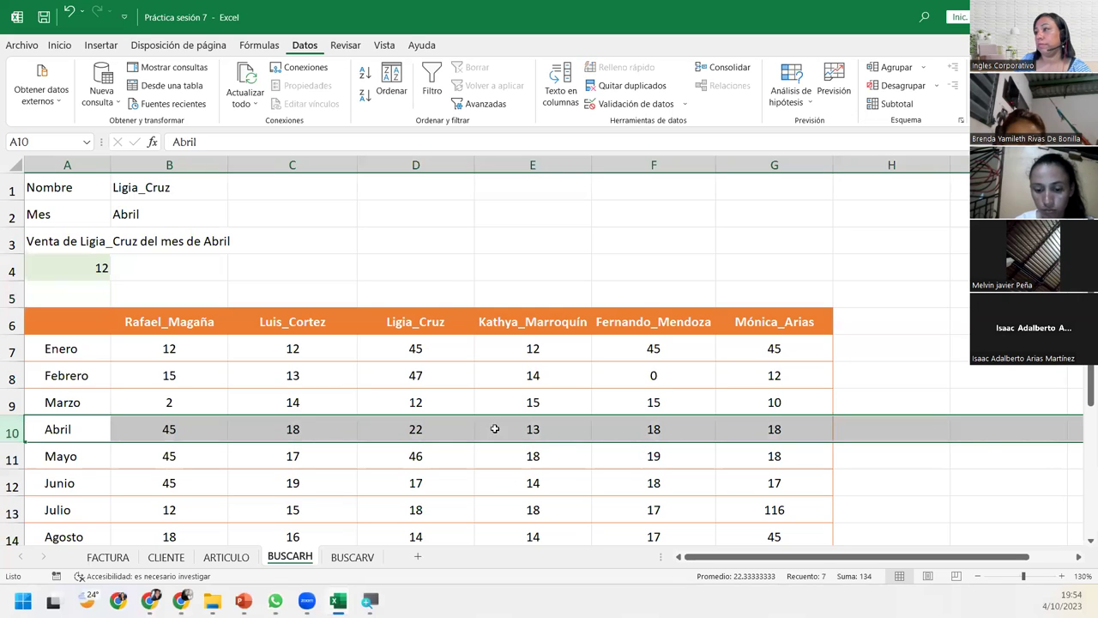
{"action": "left_click", "coordinate": [410, 167], "text": "ctrl"}
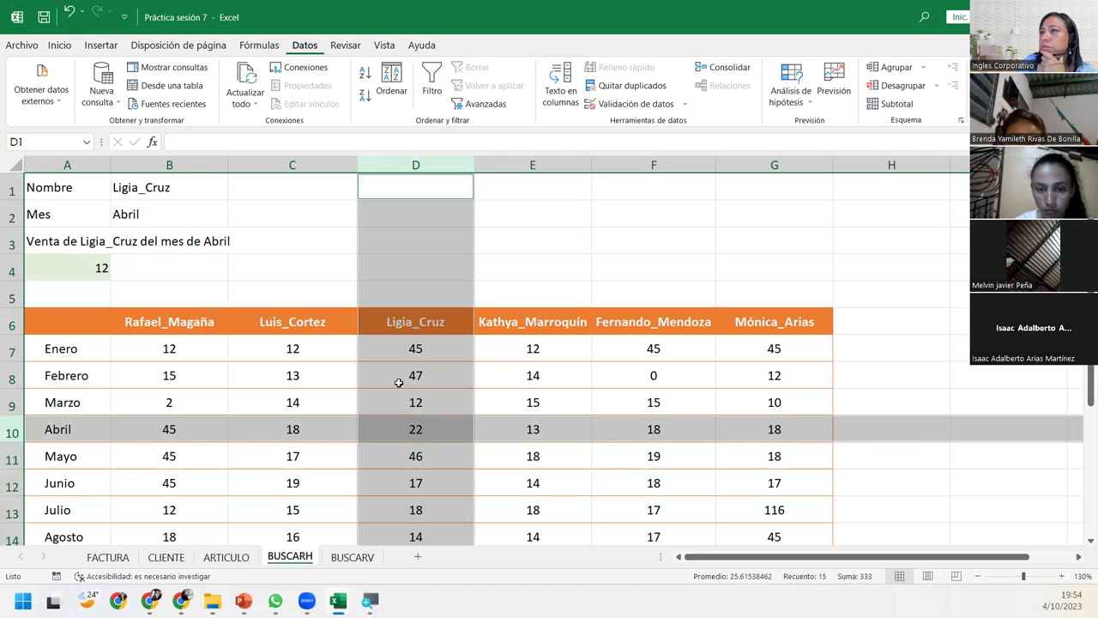
{"action": "left_click", "coordinate": [56, 273]}
{"action": "double_click", "coordinate": [62, 269]}
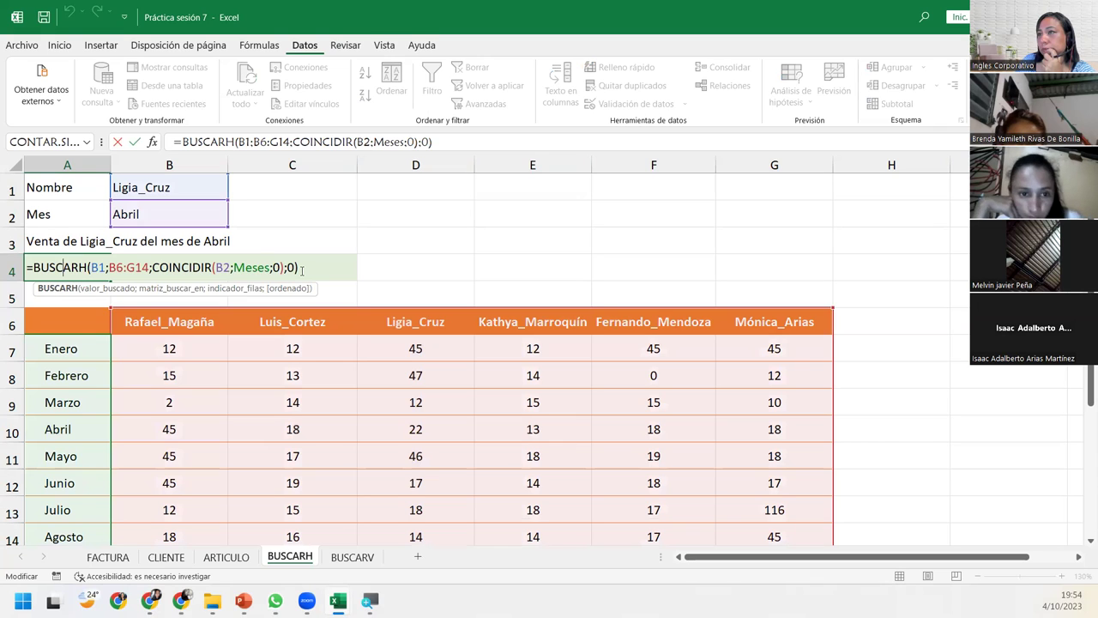
{"action": "left_click_drag", "start_coordinate": [107, 268], "coordinate": [153, 268]}
{"action": "left_click", "coordinate": [146, 267]}
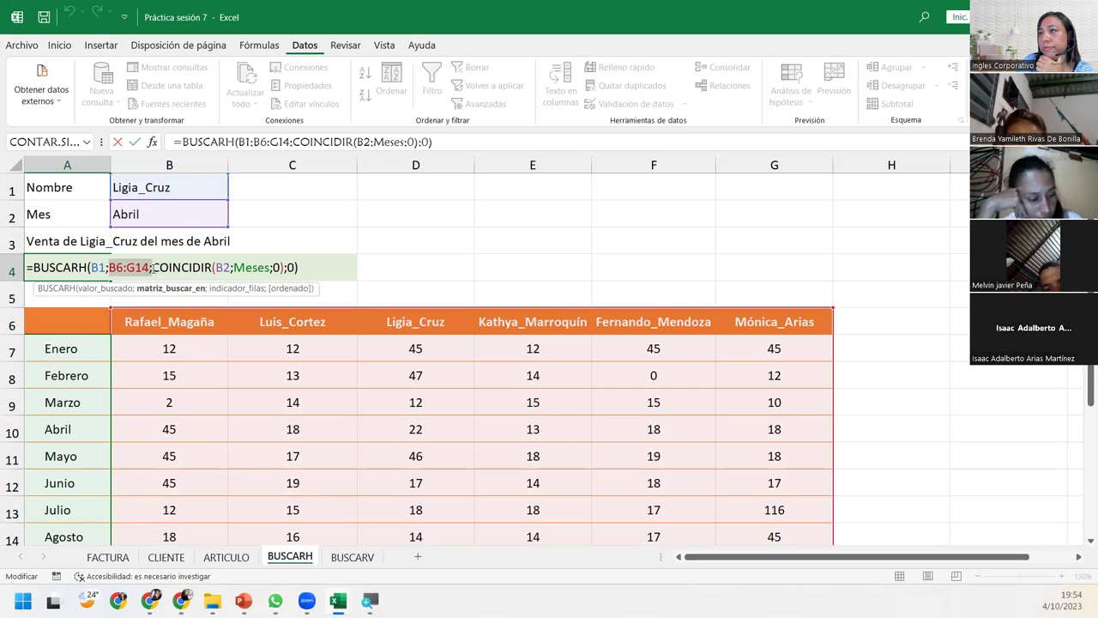
{"action": "mouse_move", "coordinate": [125, 346]}
{"action": "left_mouse_down"}
{"action": "mouse_move", "coordinate": [682, 562]}
{"action": "mouse_move", "coordinate": [743, 478]}
{"action": "left_mouse_up"}
{"action": "key", "text": "Return"}
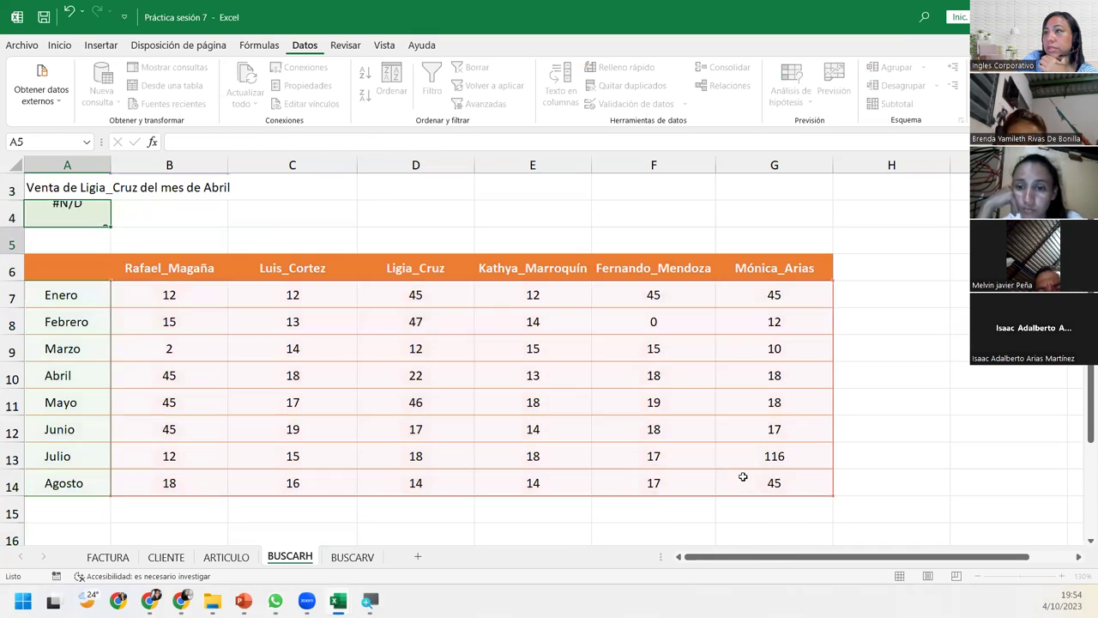
- Restore A4's lookup table range to B6:G14
{"action": "double_click", "coordinate": [67, 206]}
{"action": "left_click_drag", "start_coordinate": [109, 213], "coordinate": [149, 213]}
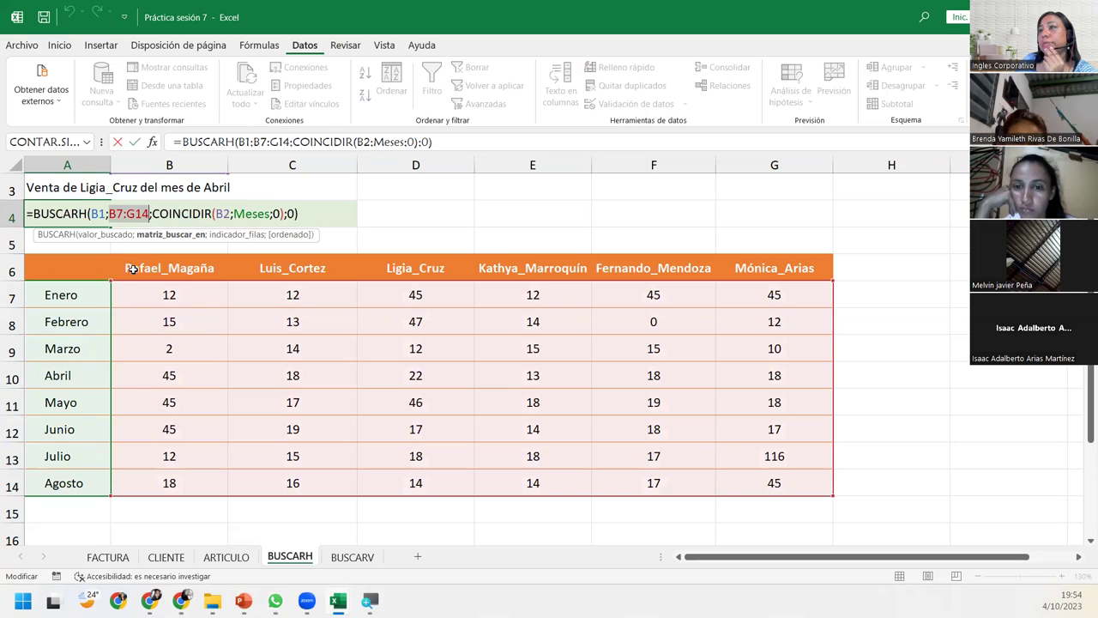
{"action": "left_click_drag", "start_coordinate": [133, 269], "coordinate": [767, 484]}
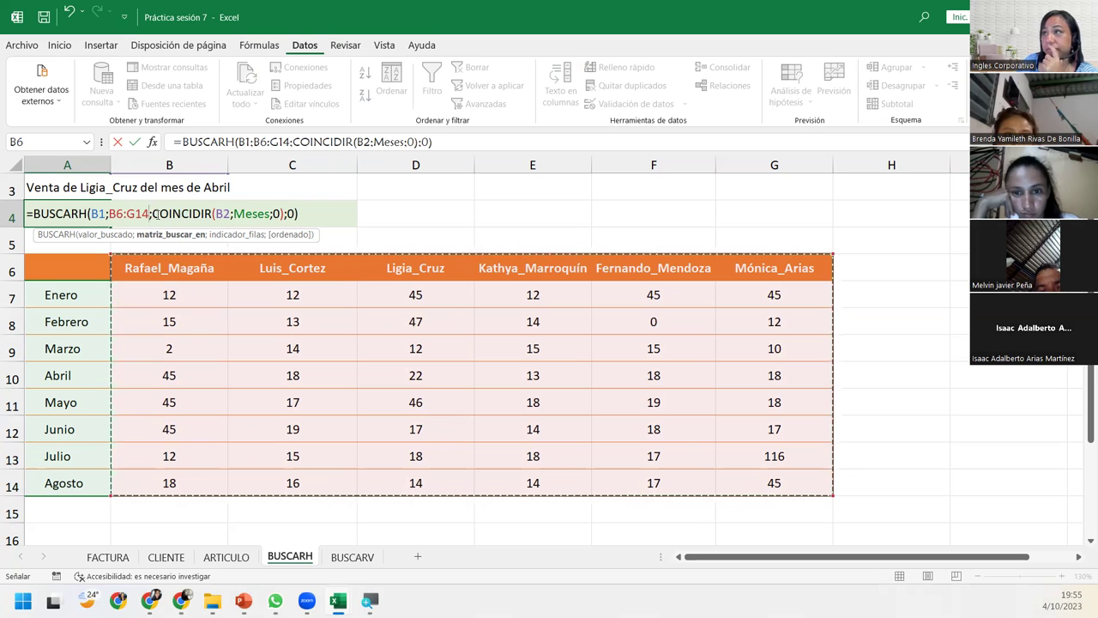
{"action": "key", "text": "Return"}
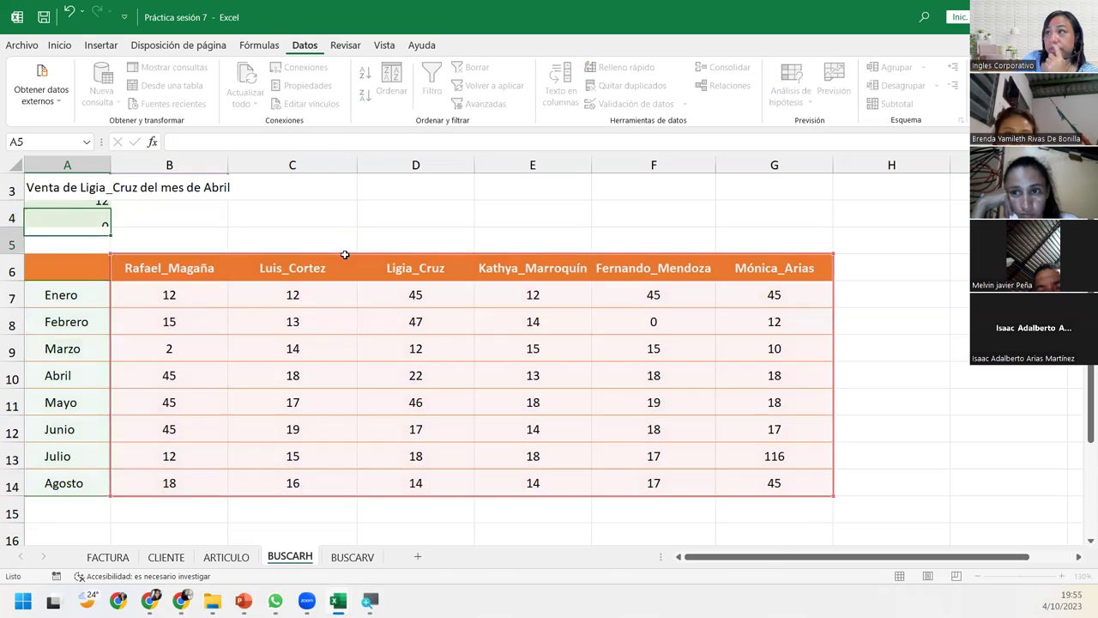
- Replace Meses with A6:A14 in the COINCIDIR part so A4 returns 22
{"action": "double_click", "coordinate": [88, 213]}
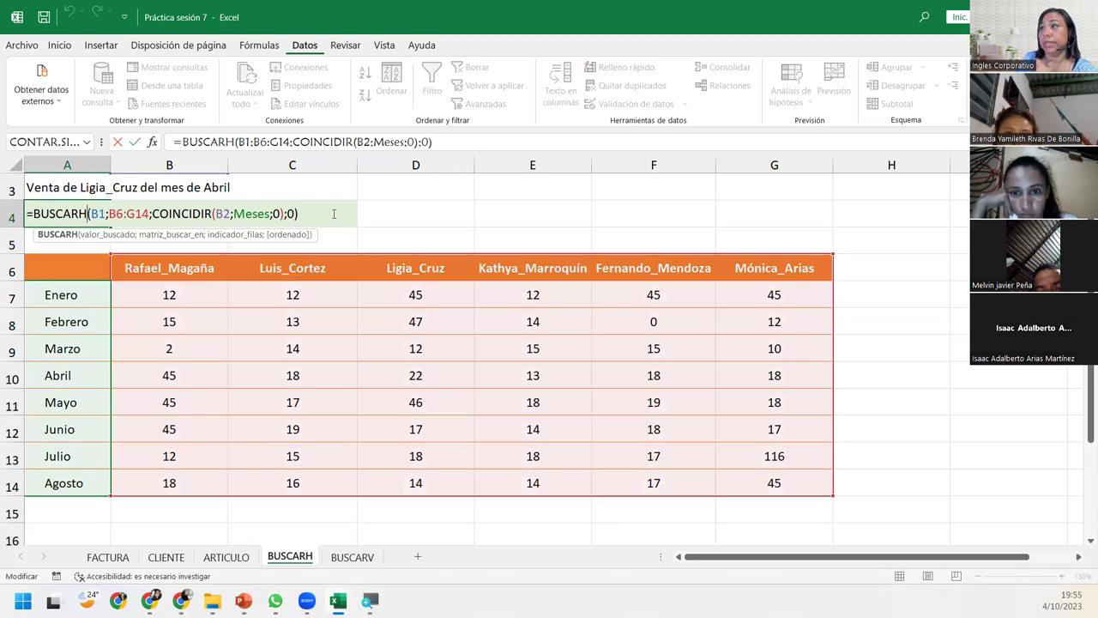
{"action": "double_click", "coordinate": [246, 214]}
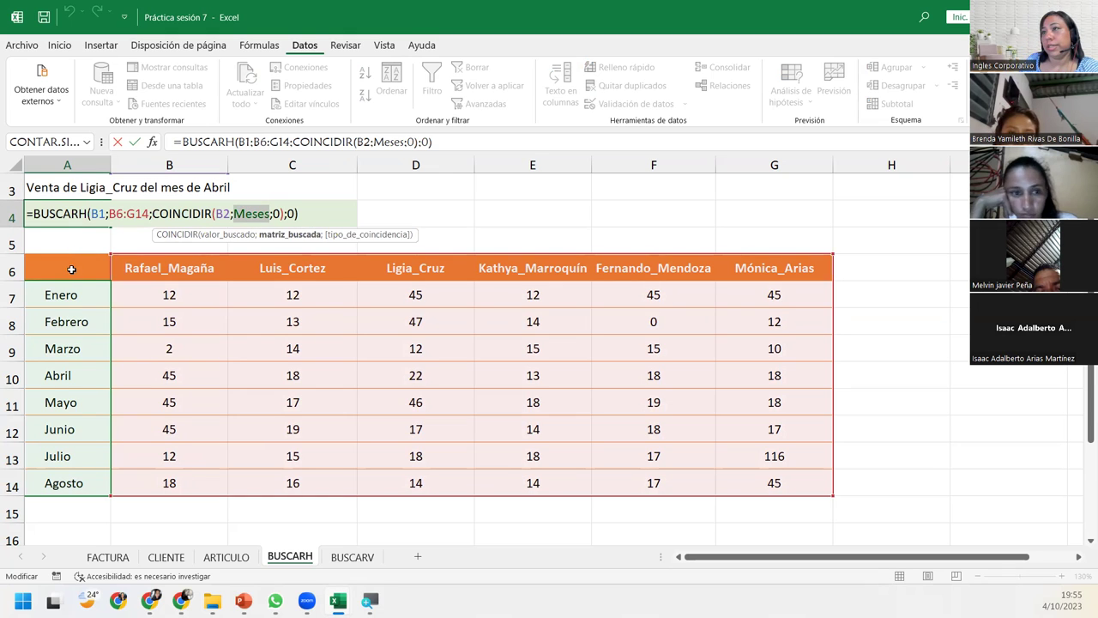
{"action": "left_click_drag", "start_coordinate": [71, 270], "coordinate": [86, 487]}
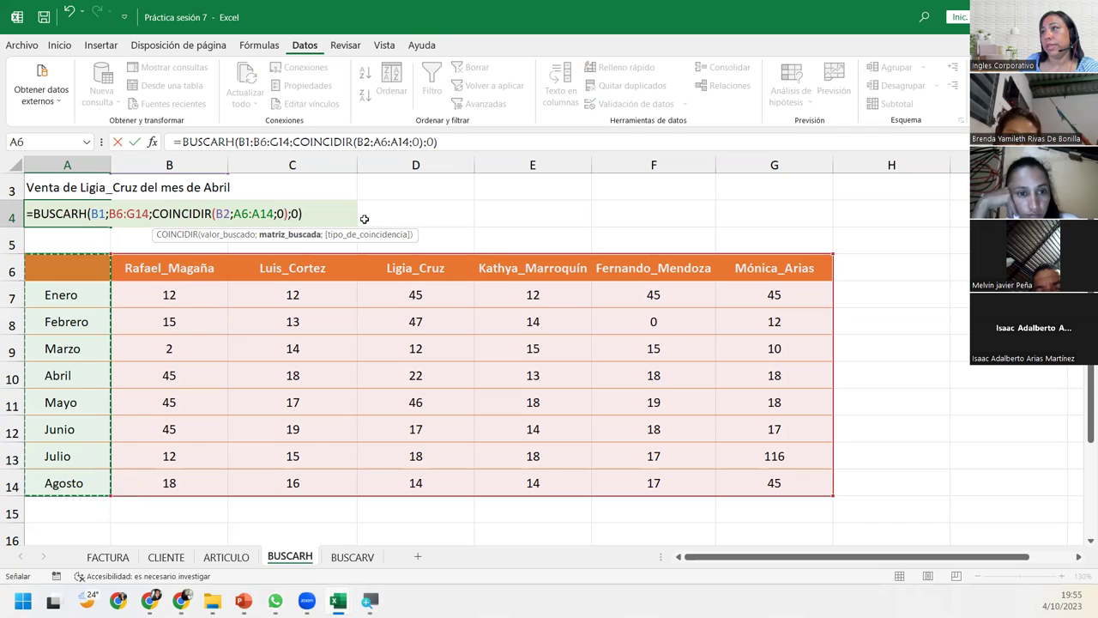
{"action": "key", "text": "Return"}
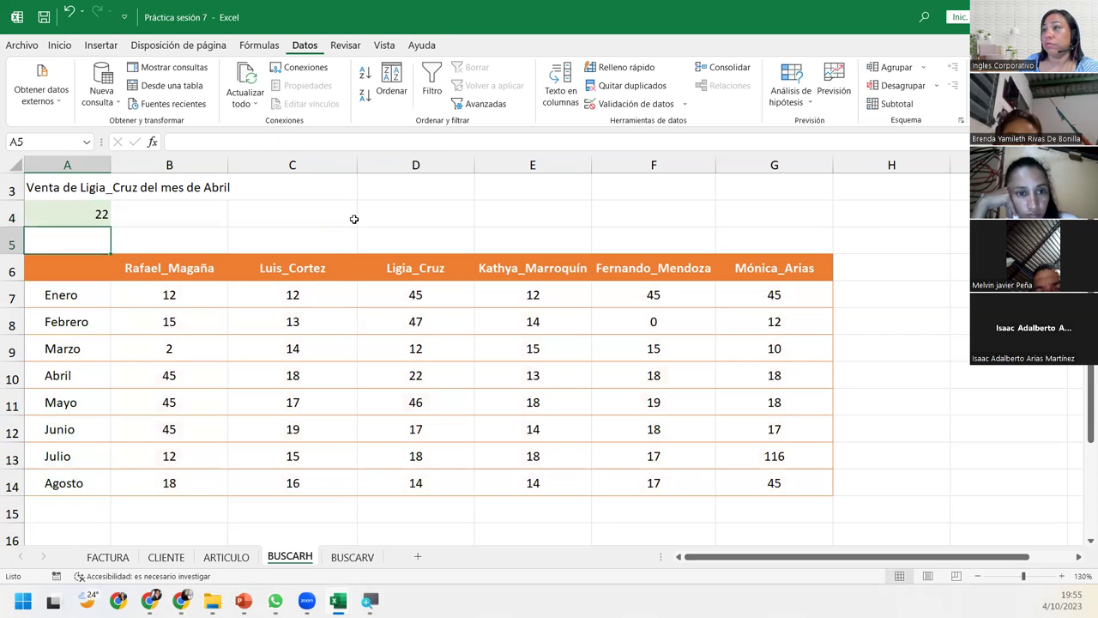
{"action": "left_click", "coordinate": [88, 214]}
- Review A4's BUSCARH/COINCIDIR formula ranges and confirm it unchanged
{"action": "double_click", "coordinate": [89, 214]}
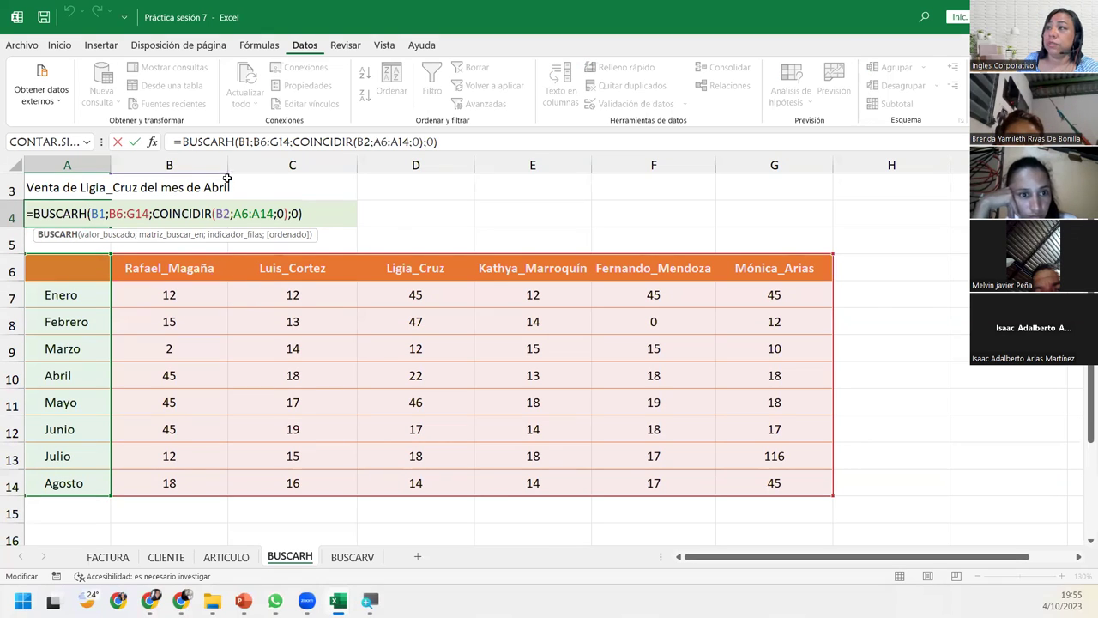
{"action": "left_click", "coordinate": [254, 213]}
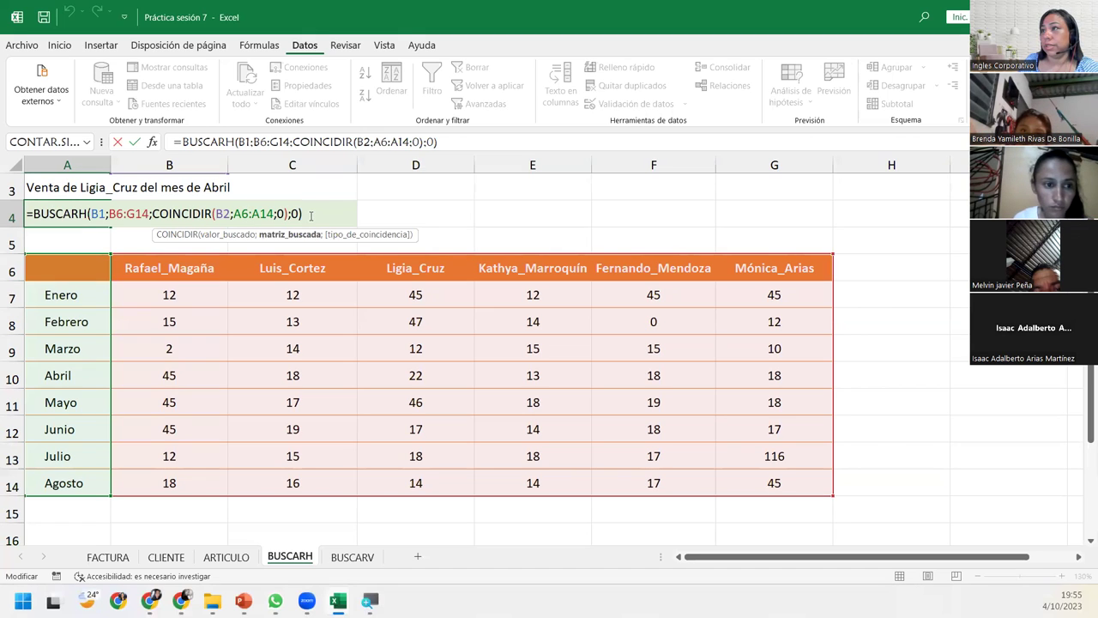
{"action": "left_click", "coordinate": [310, 215]}
{"action": "scroll", "coordinate": [311, 215], "scroll_direction": "up", "scroll_amount": 1}
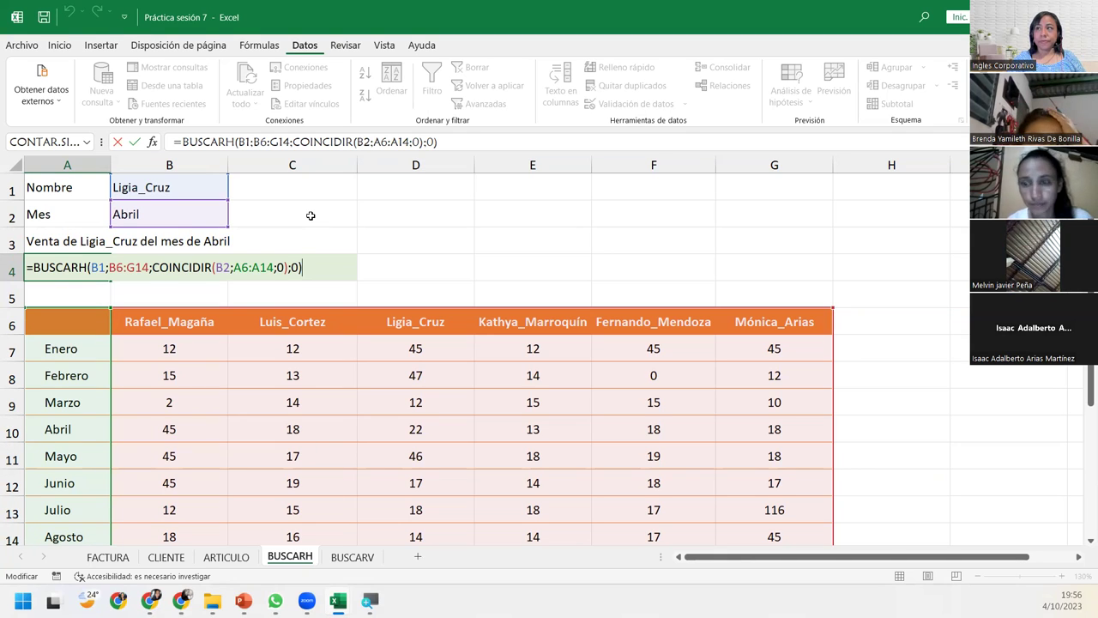
{"action": "key", "text": "Return"}
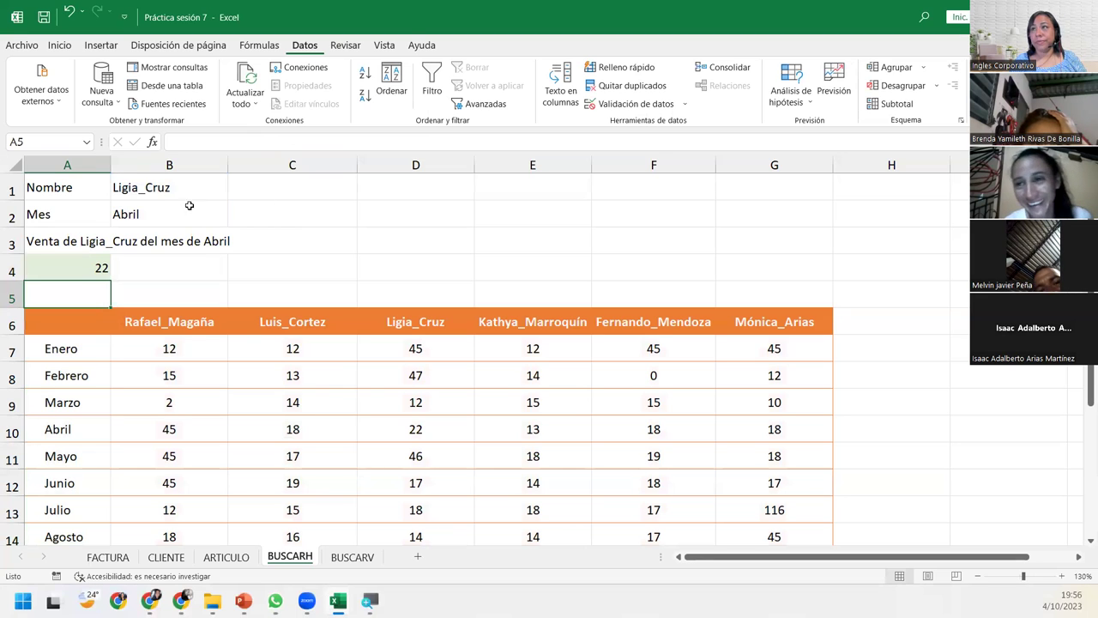
{"action": "left_click", "coordinate": [163, 189]}
{"action": "left_click", "coordinate": [233, 194]}
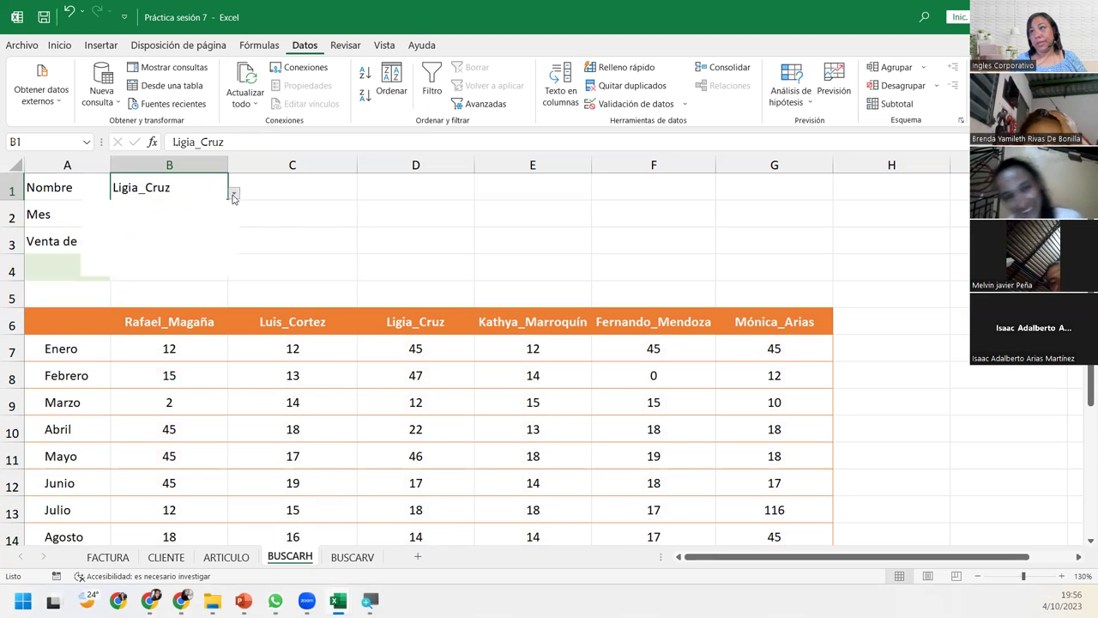
{"action": "left_click", "coordinate": [106, 257]}
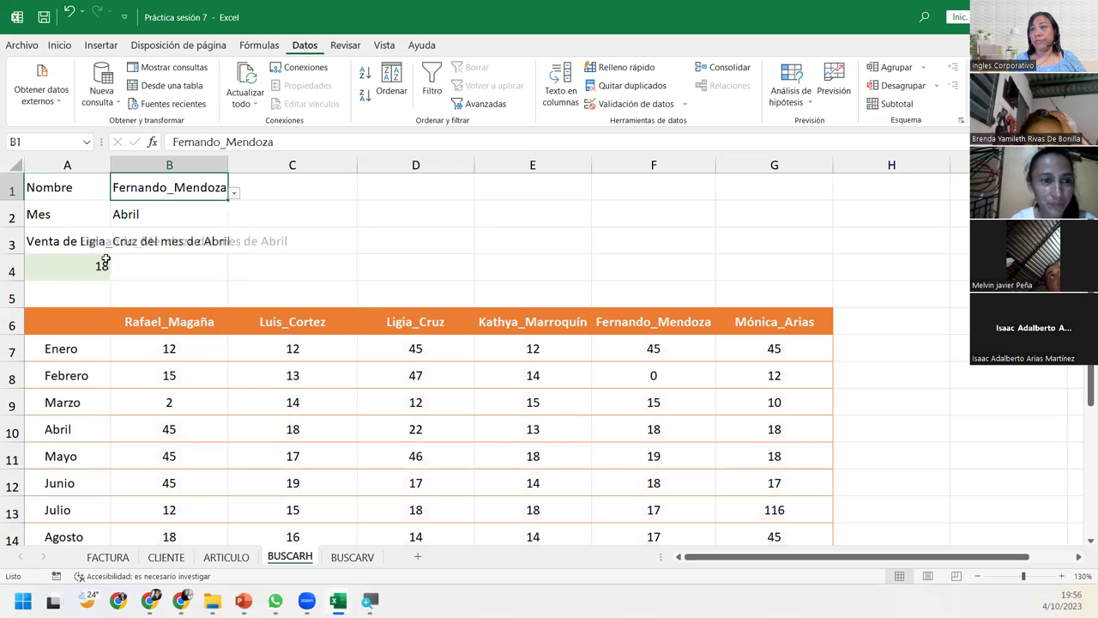
{"action": "left_click", "coordinate": [214, 208]}
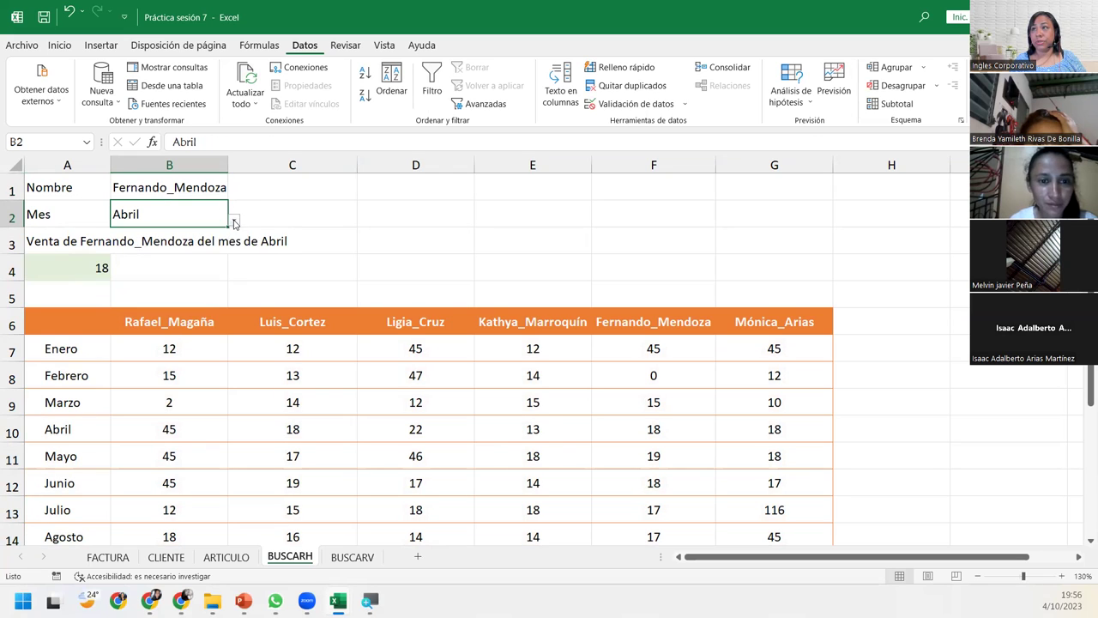
{"action": "left_click", "coordinate": [233, 221]}
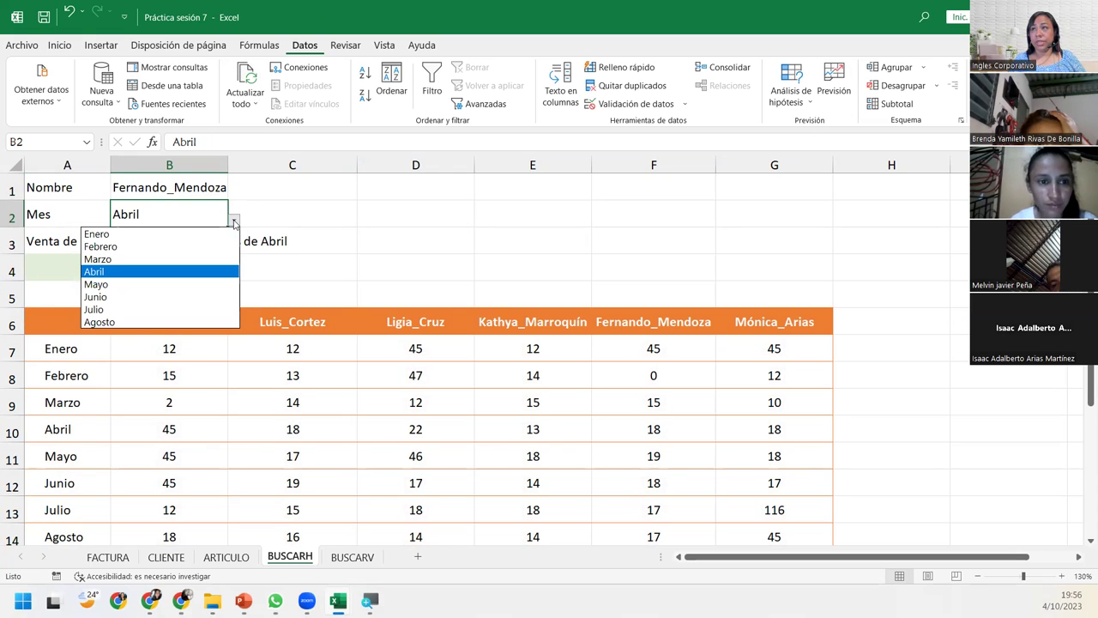
{"action": "left_click", "coordinate": [98, 323]}
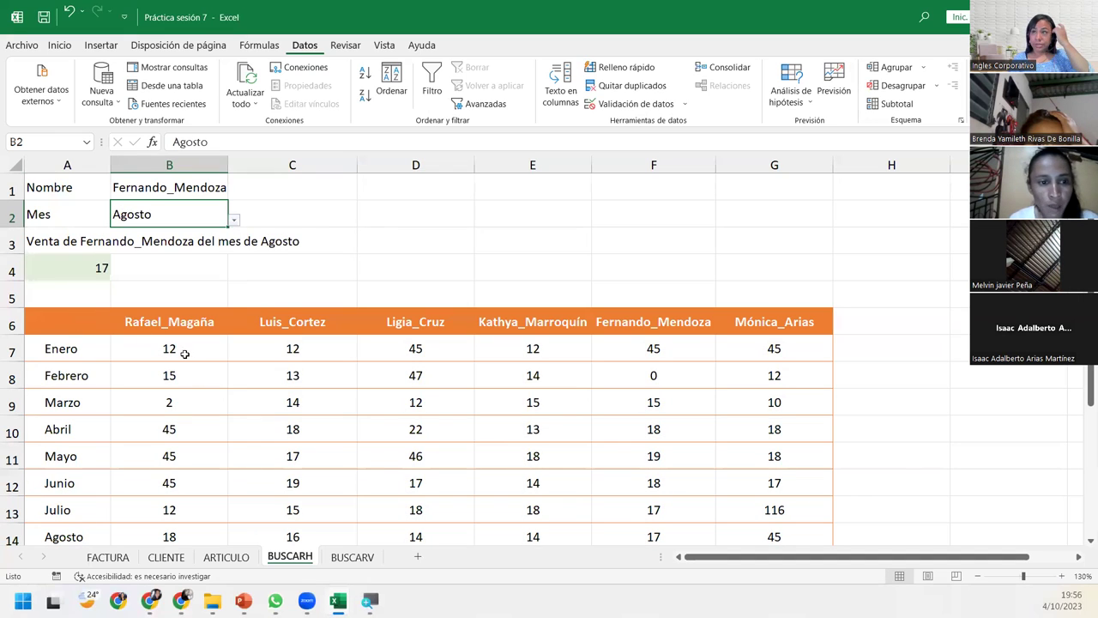
{"action": "left_click", "coordinate": [89, 273]}
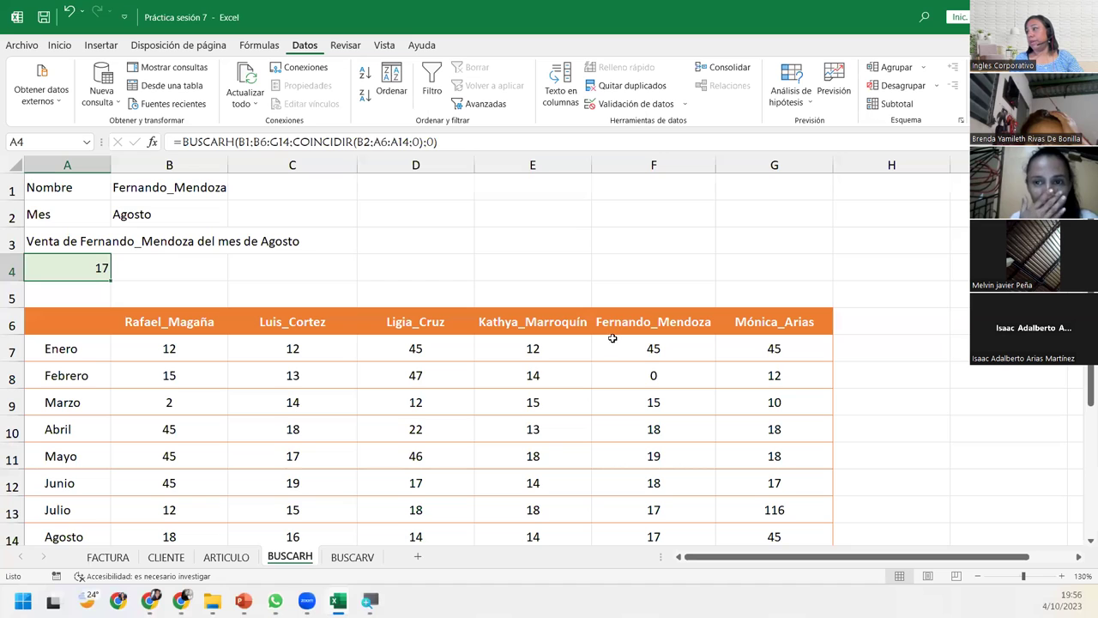
{"action": "left_click", "coordinate": [632, 160]}
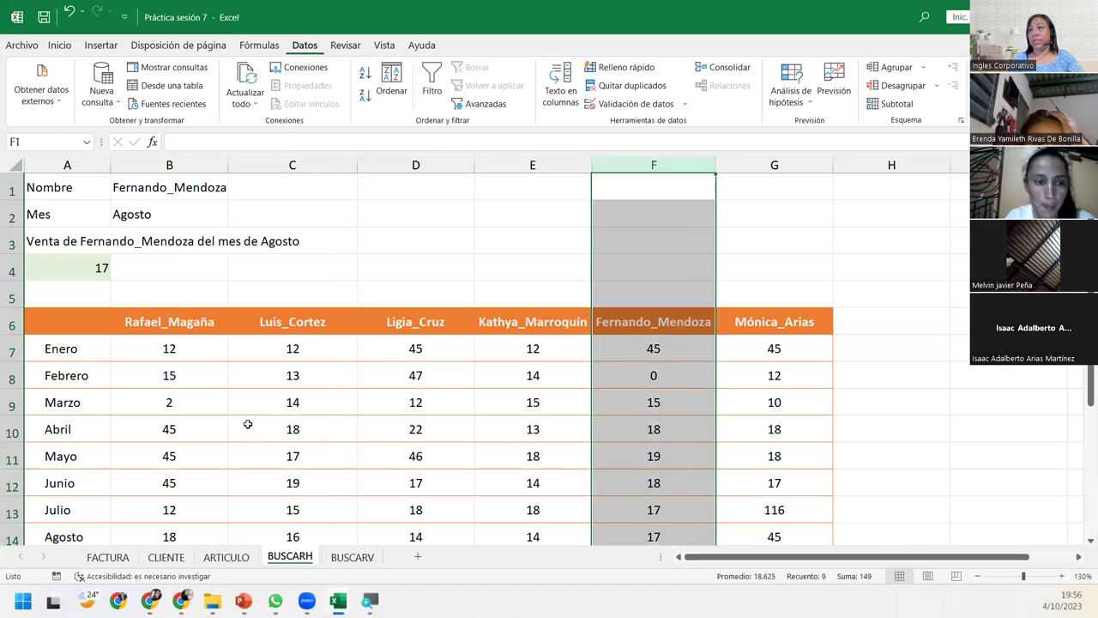
{"action": "scroll", "coordinate": [238, 424], "scroll_direction": "down", "scroll_amount": 1}
{"action": "left_click", "coordinate": [12, 460], "text": "ctrl"}
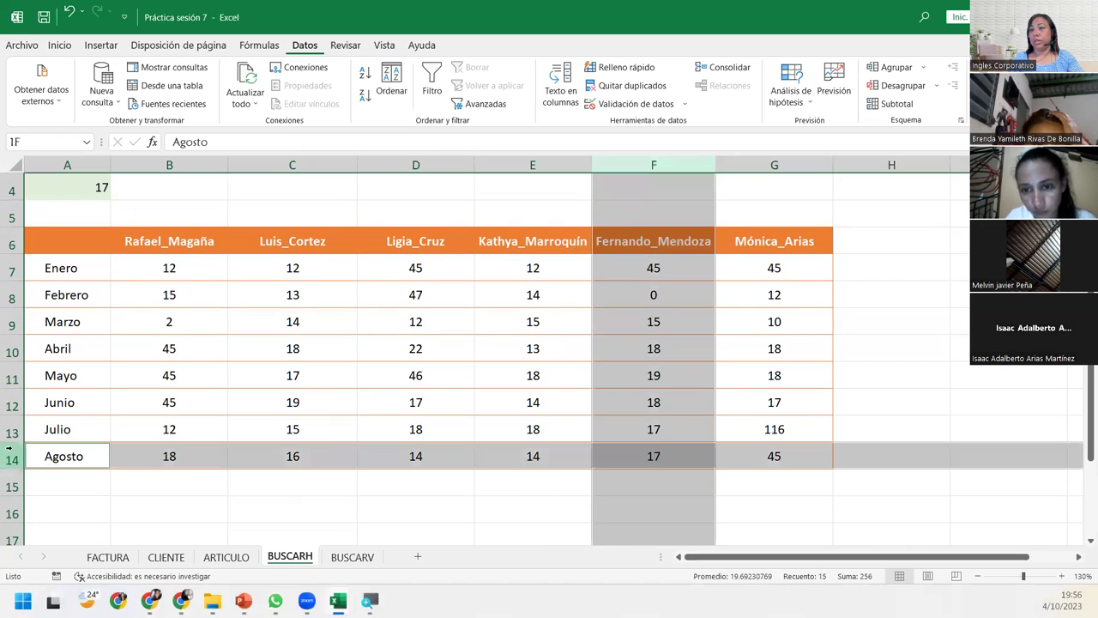
{"action": "left_click", "coordinate": [613, 455], "text": "ctrl"}
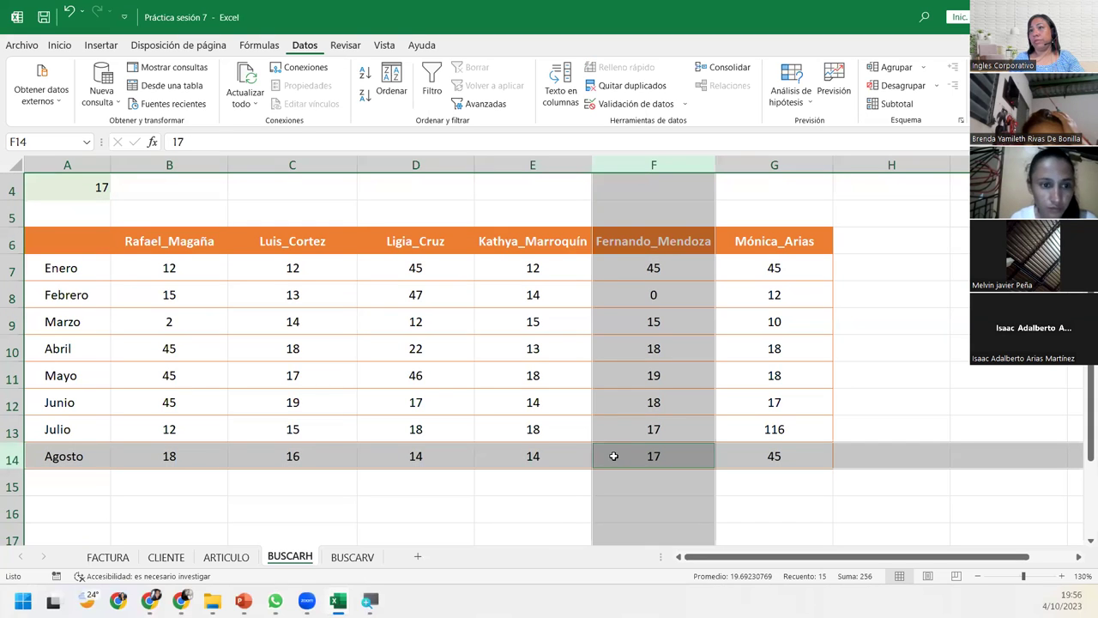
{"action": "left_click", "coordinate": [69, 192], "text": "ctrl"}
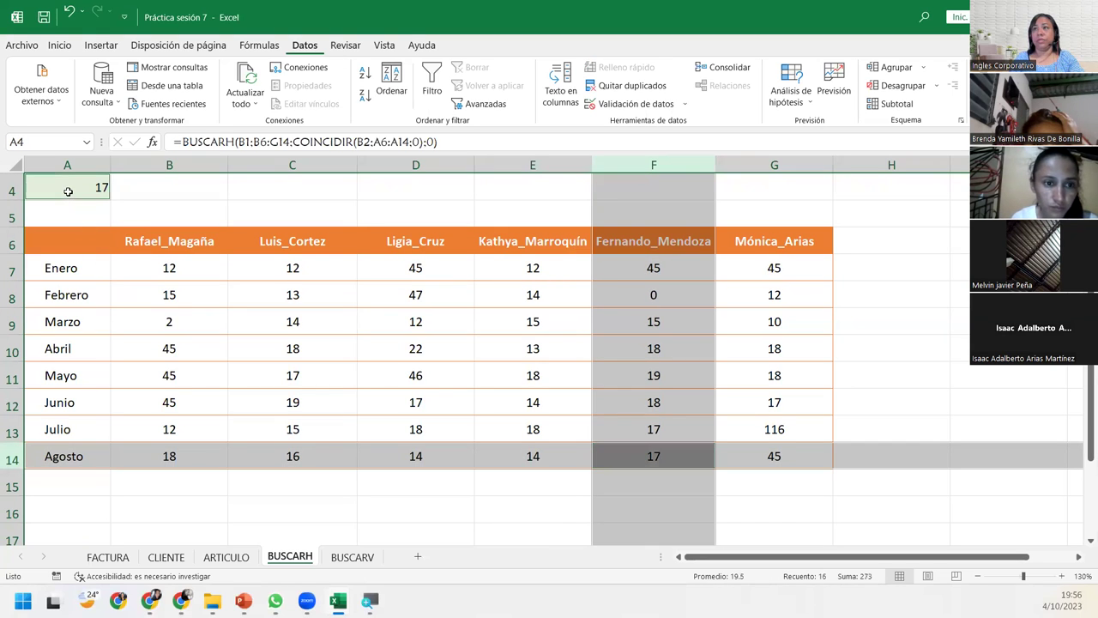
{"action": "scroll", "coordinate": [221, 411], "scroll_direction": "up", "scroll_amount": 1}
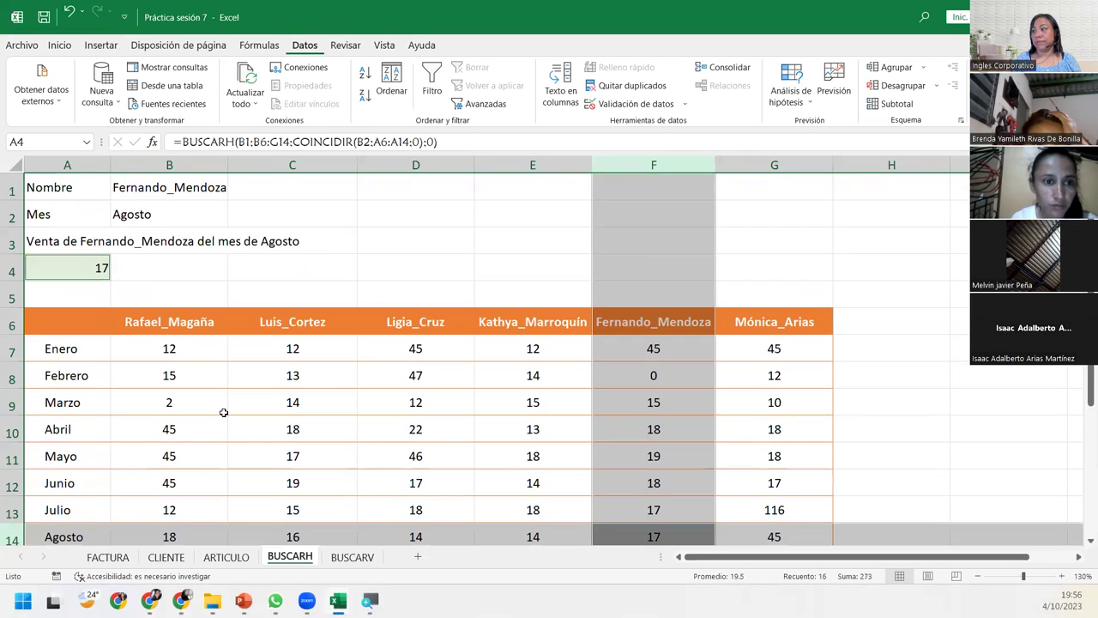
{"action": "left_click", "coordinate": [149, 255]}
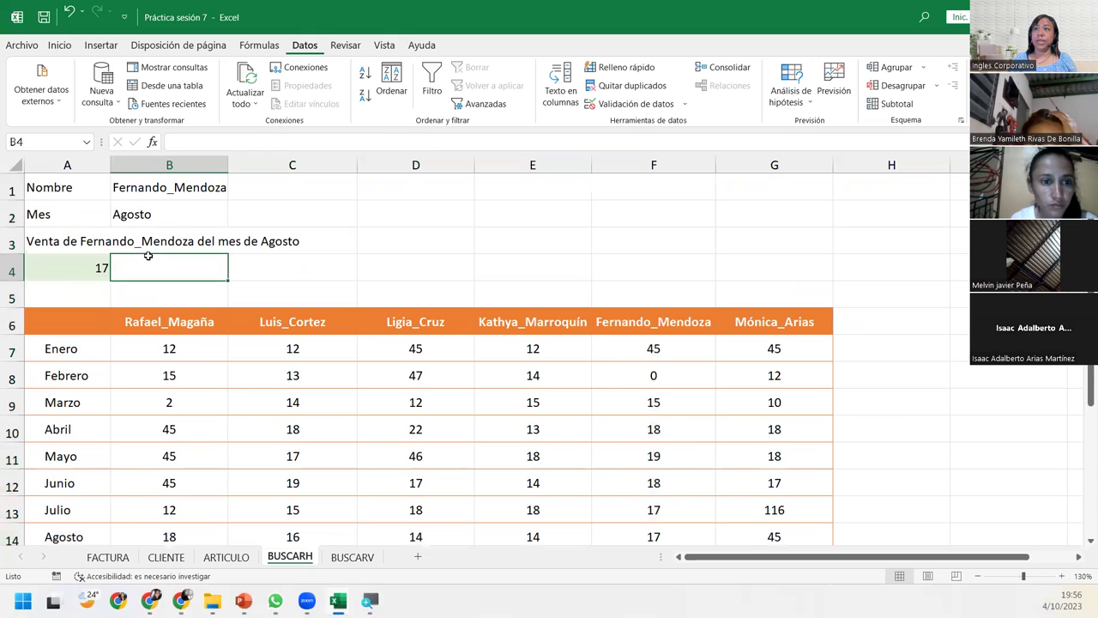
{"action": "left_click", "coordinate": [155, 207]}
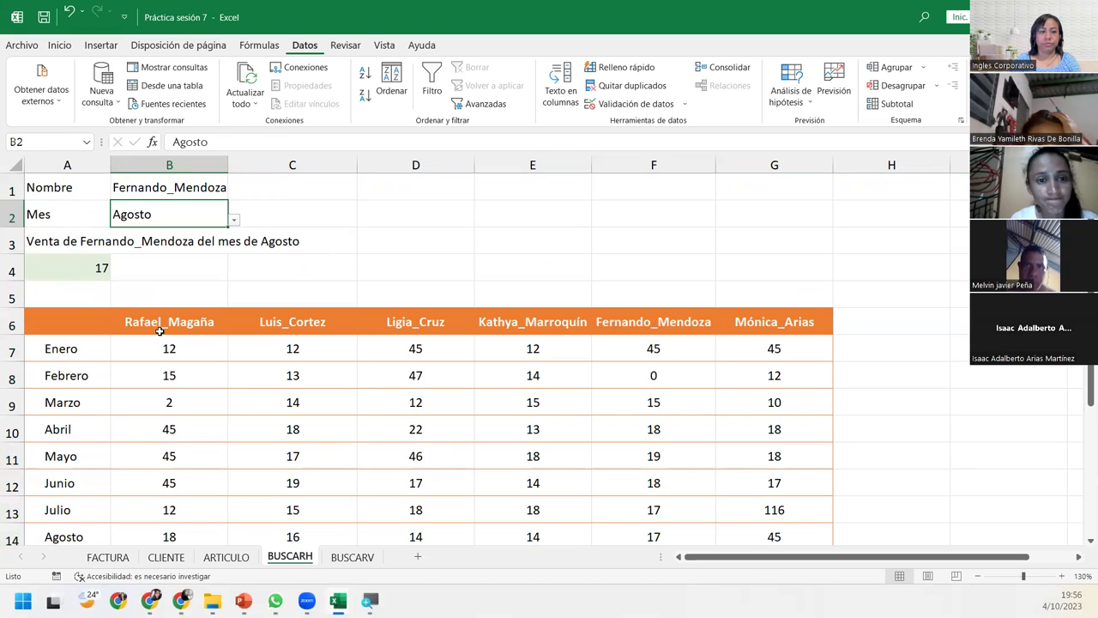
{"action": "key", "text": "alt+Tab"}
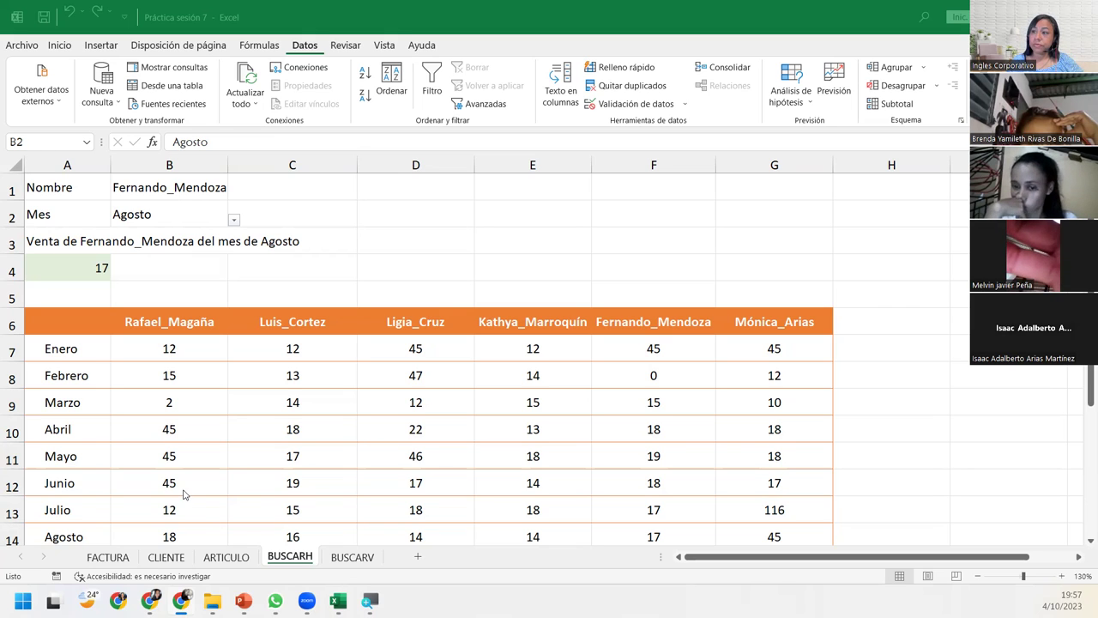
{"action": "left_click", "coordinate": [354, 559]}
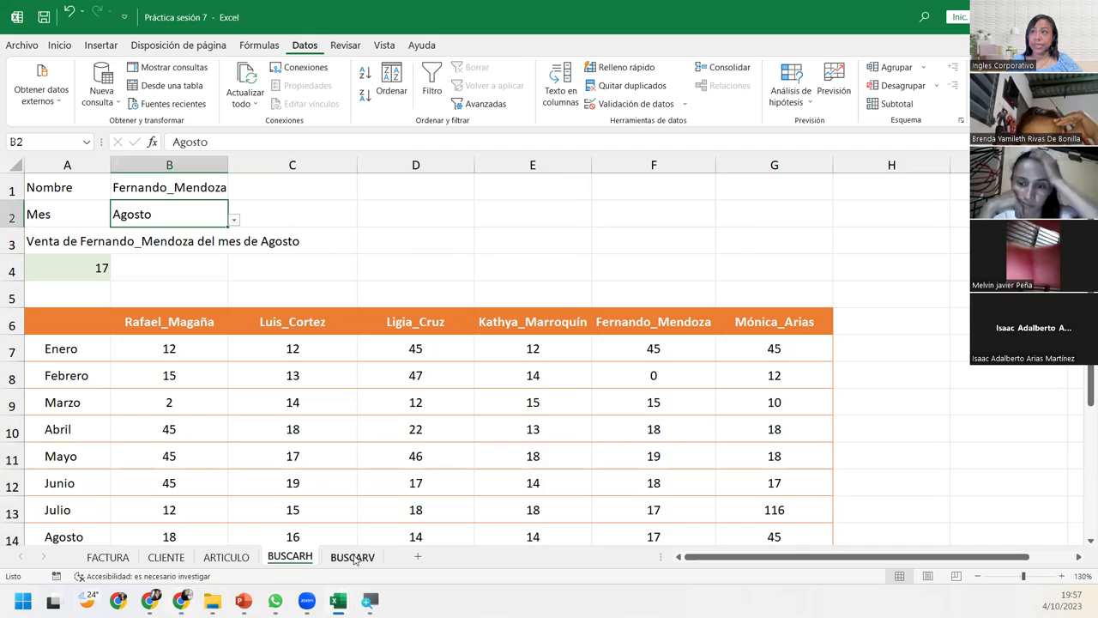
- Go to the BUSCARV sheet, view the report list in AA:AE, and return to A2
{"action": "left_click", "coordinate": [354, 559]}
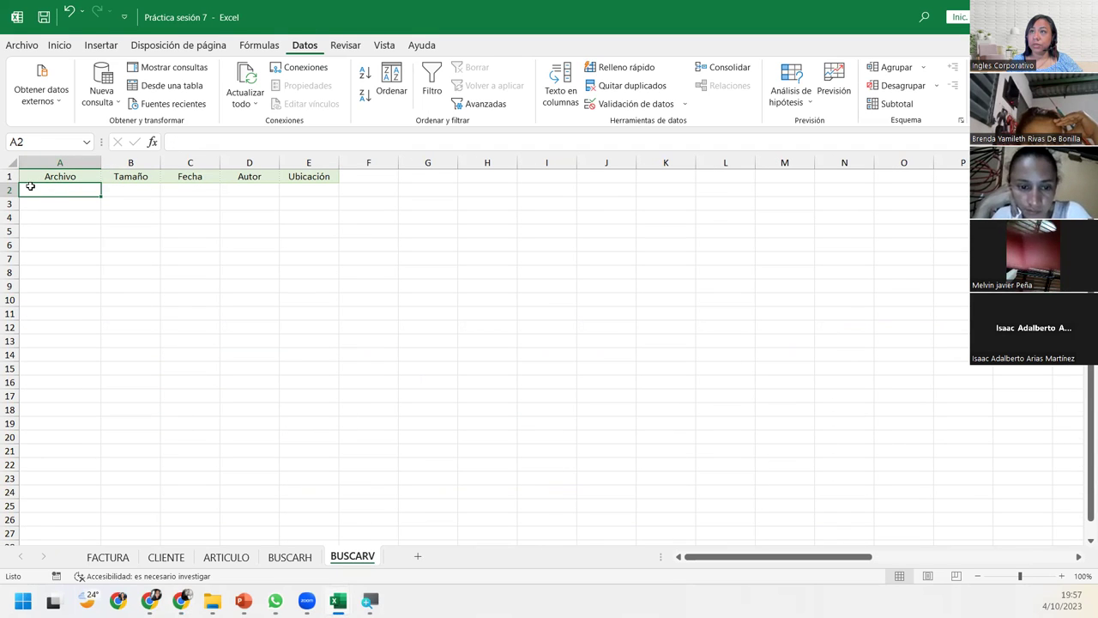
{"action": "left_click_drag", "start_coordinate": [30, 186], "coordinate": [311, 189]}
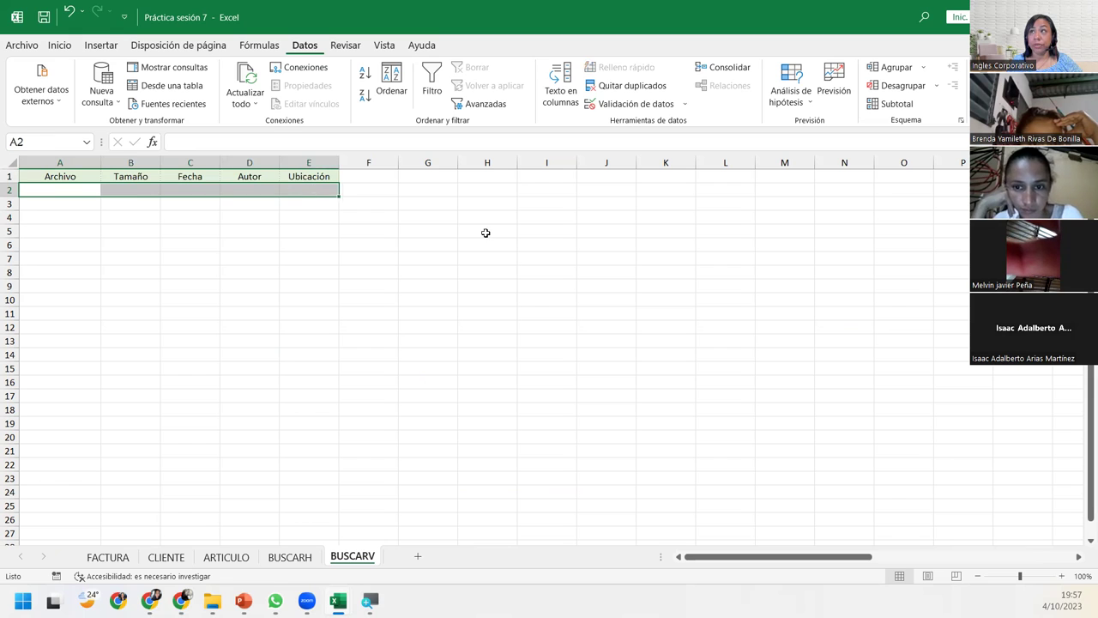
{"action": "left_click", "coordinate": [365, 187]}
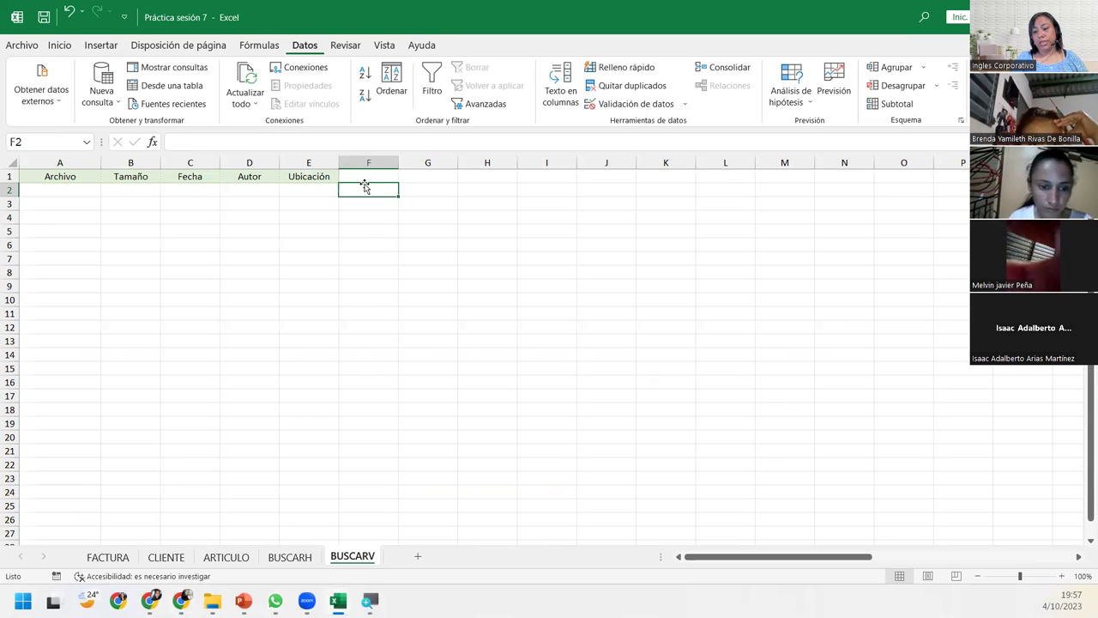
{"action": "key", "text": "Right"}
{"action": "key", "text": "Right"}
{"action": "key", "text": "Right"}
{"action": "key", "text": "Right"}
{"action": "key", "text": "Right"}
{"action": "key", "text": "Right"}
{"action": "key", "text": "Right"}
{"action": "key", "text": "Right"}
{"action": "key", "text": "Right"}
{"action": "key", "text": "Right"}
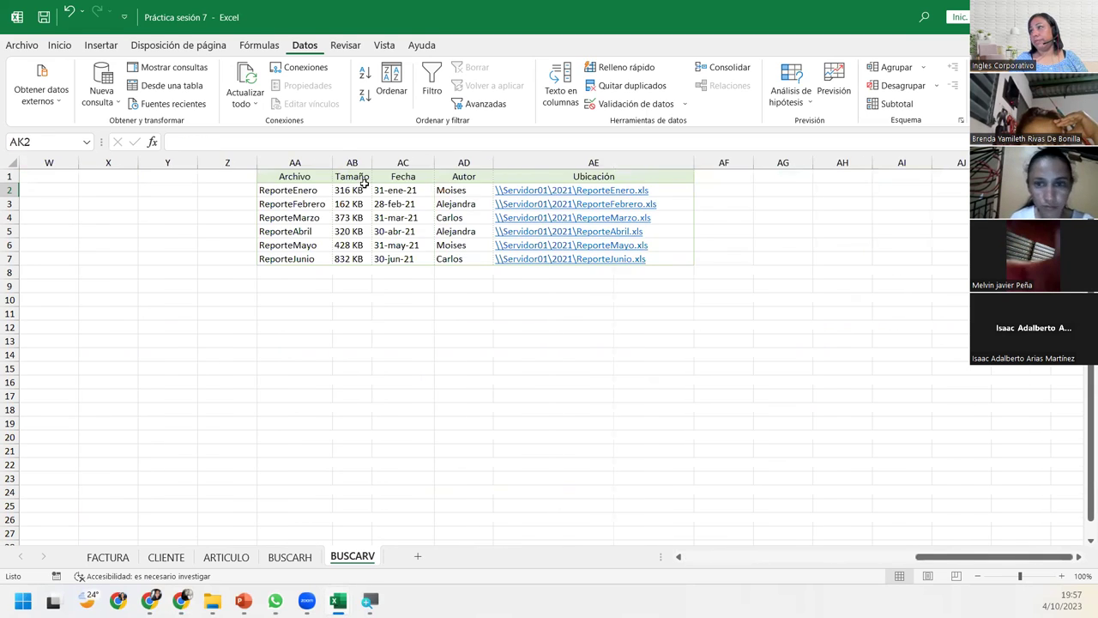
{"action": "left_click", "coordinate": [300, 194]}
{"action": "left_click_drag", "start_coordinate": [300, 196], "coordinate": [642, 258]}
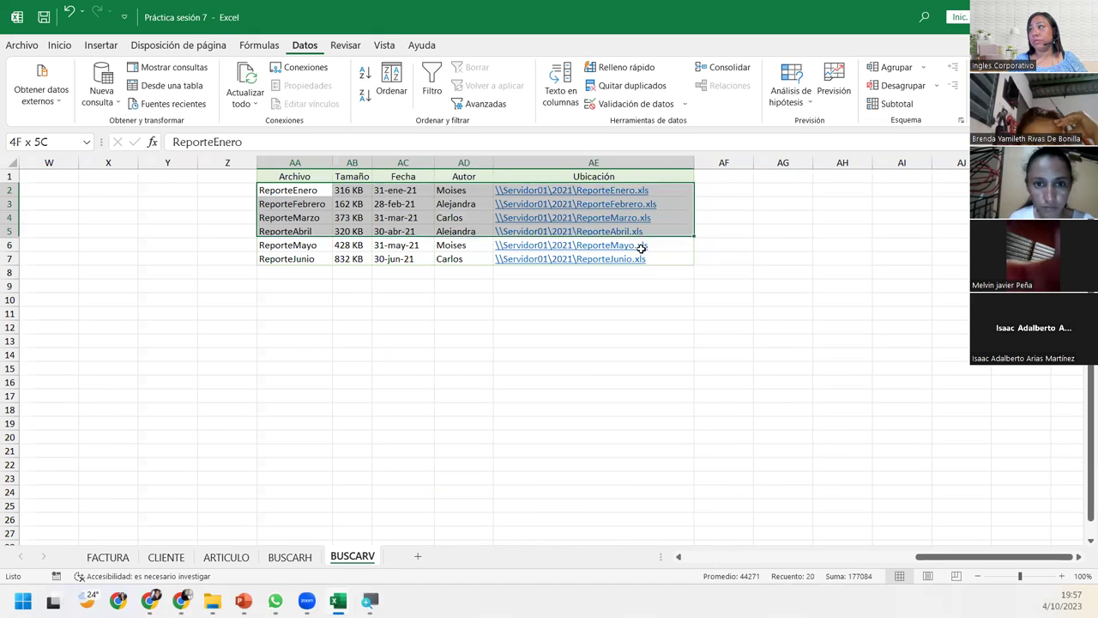
{"action": "left_click_drag", "start_coordinate": [939, 557], "coordinate": [772, 562]}
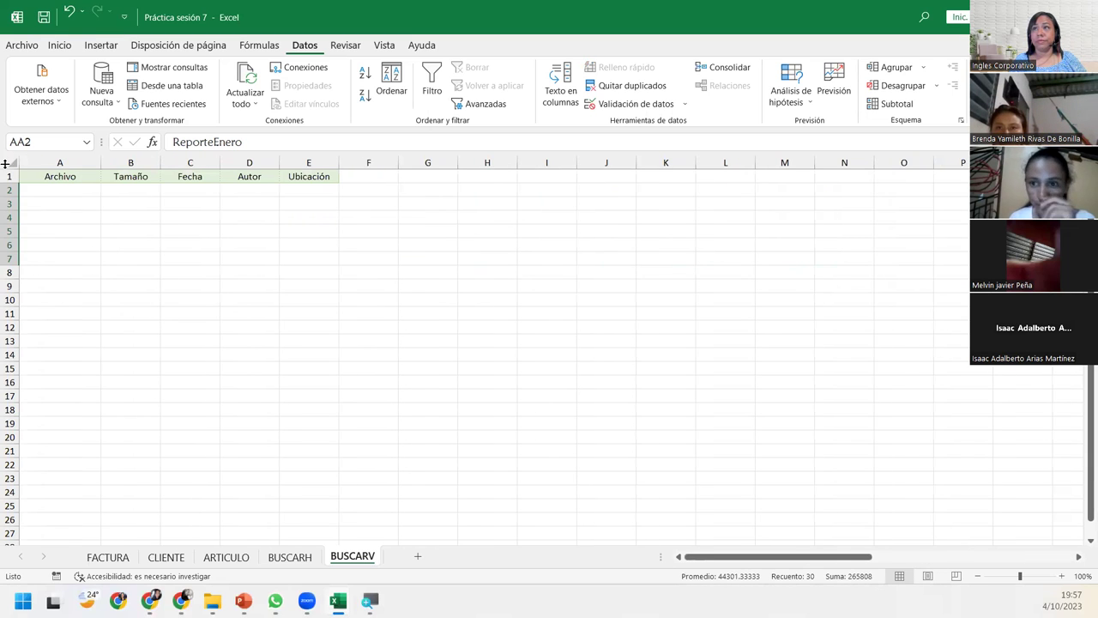
{"action": "left_click", "coordinate": [85, 191]}
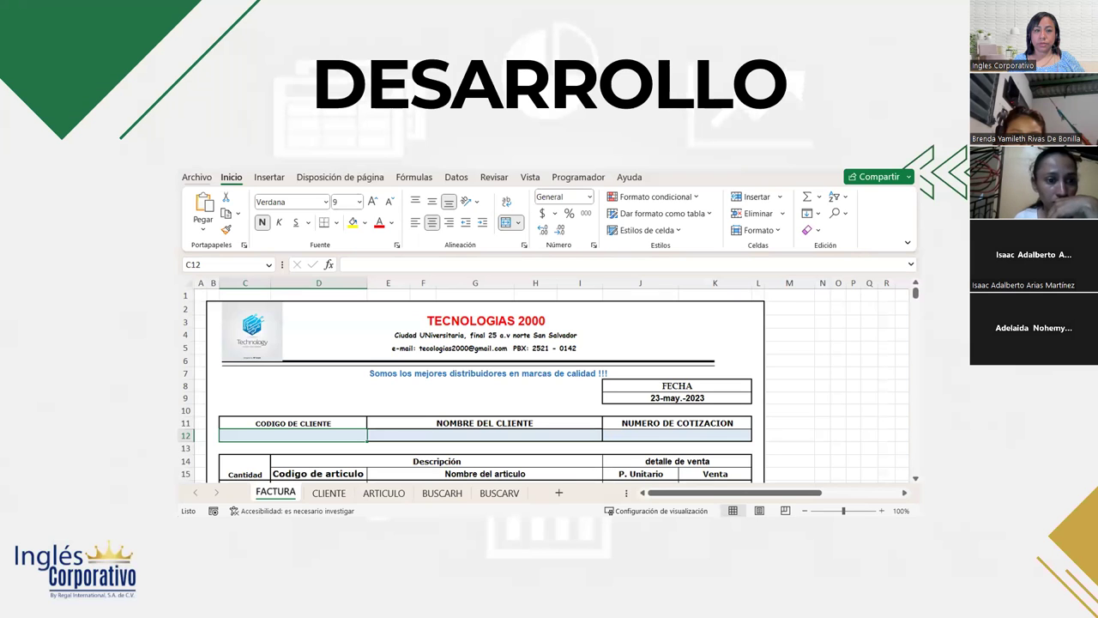
- Switch from the DESARROLLO slideshow to the Práctica sesión 6 workbook's CONSULTA sheet
{"action": "key", "text": "alt+Tab"}
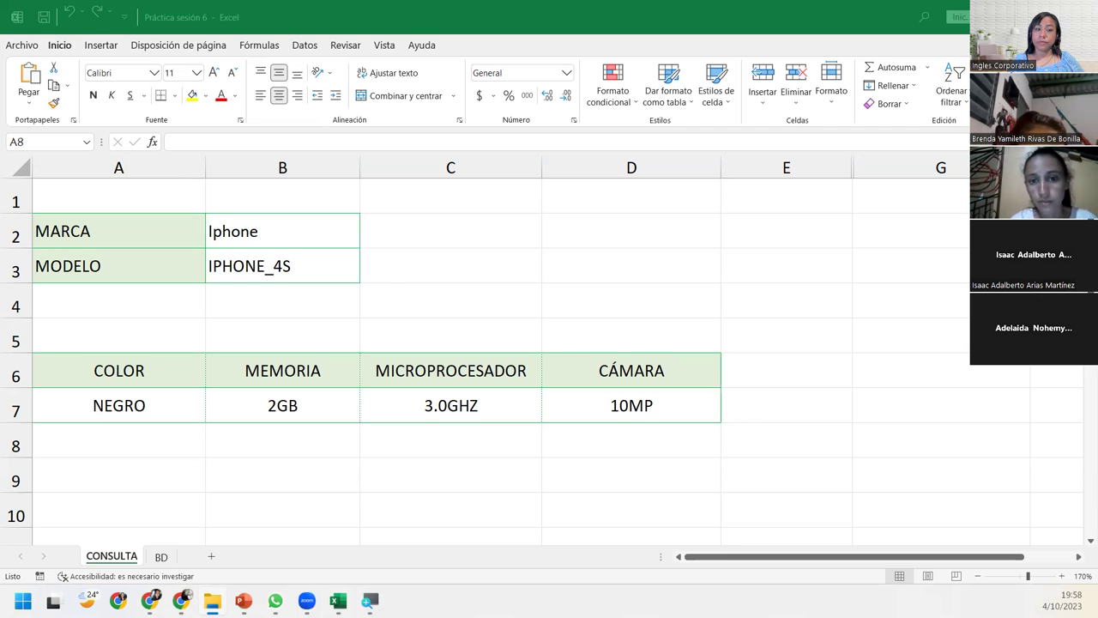
- Back in Práctica sesión 6, inspect and confirm A7's =INDIRECTO(B3&"_COL") formula returning NEGRO
{"action": "left_click", "coordinate": [119, 440]}
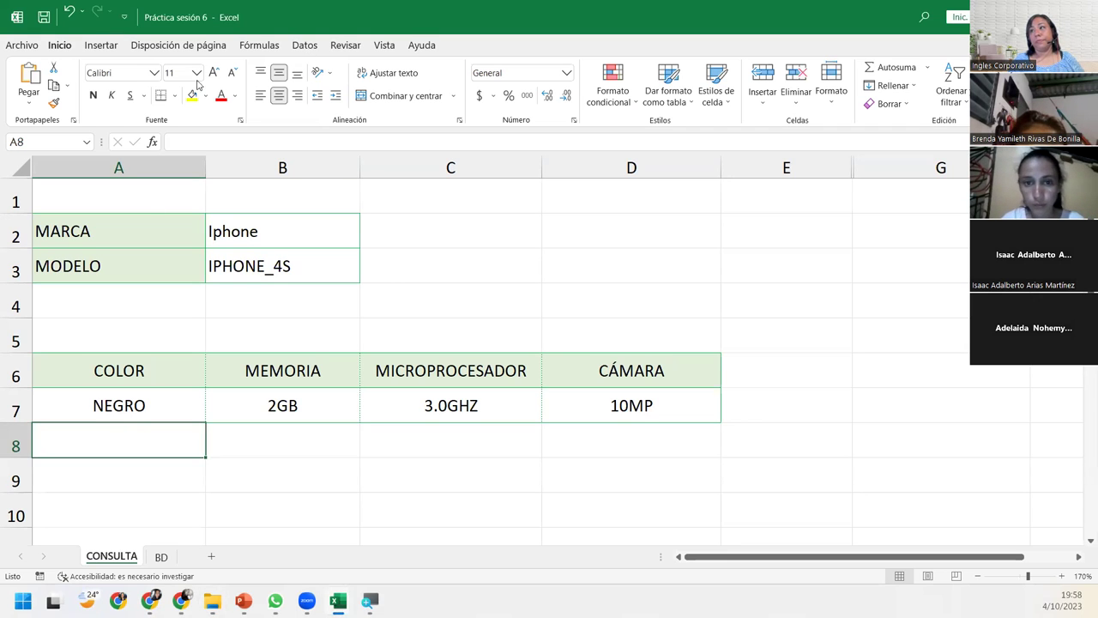
{"action": "key", "text": "alt+Tab"}
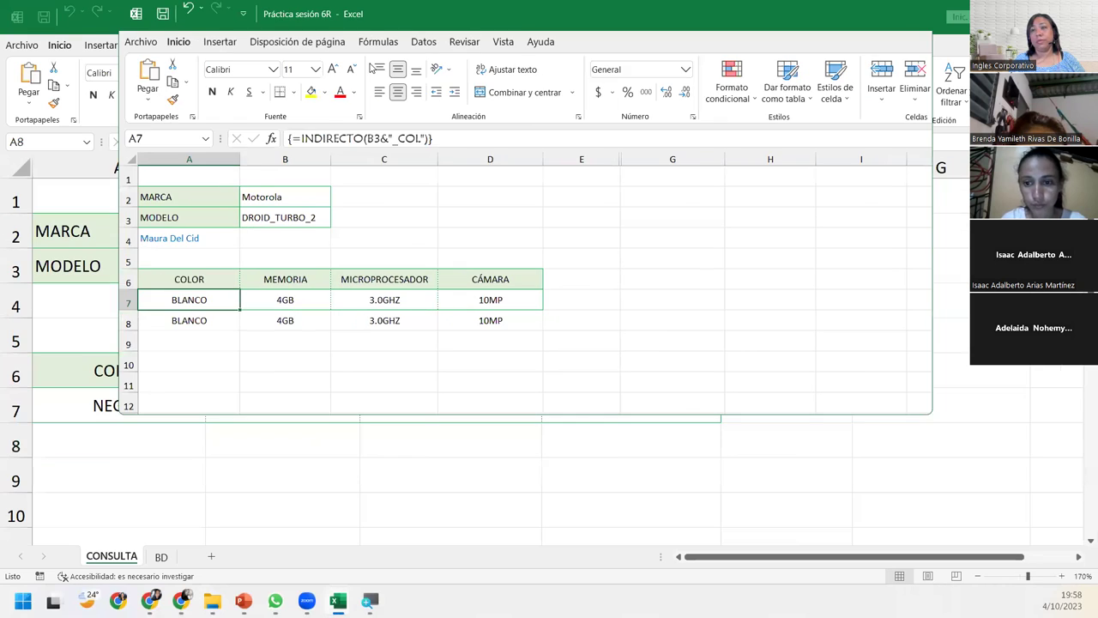
{"action": "key", "text": "alt+Tab"}
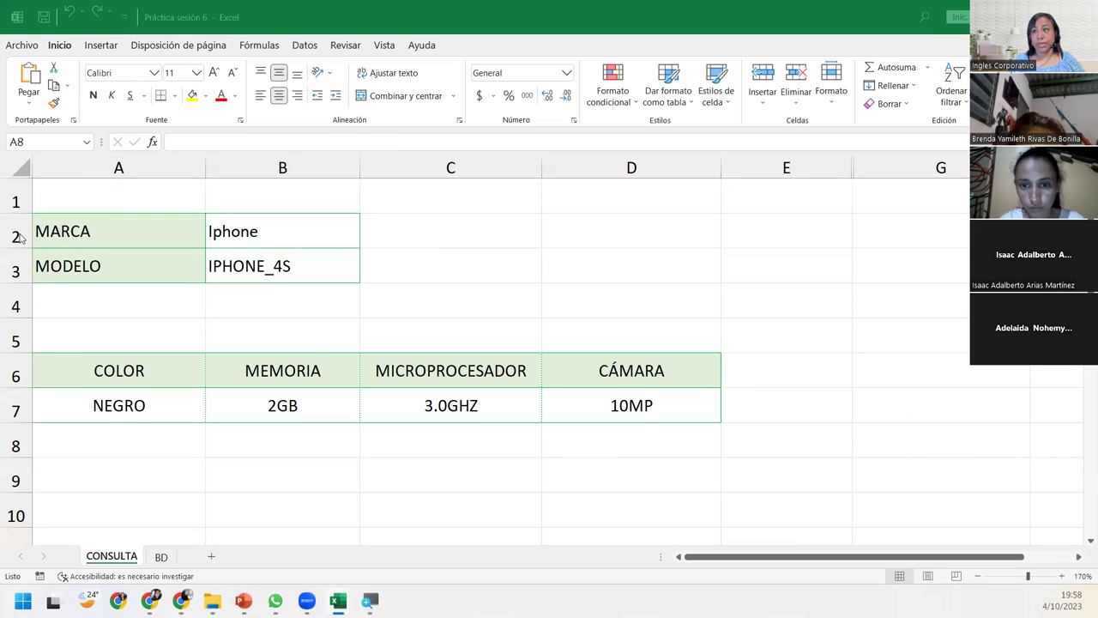
{"action": "left_click", "coordinate": [180, 456]}
{"action": "left_click", "coordinate": [163, 398]}
{"action": "double_click", "coordinate": [163, 398]}
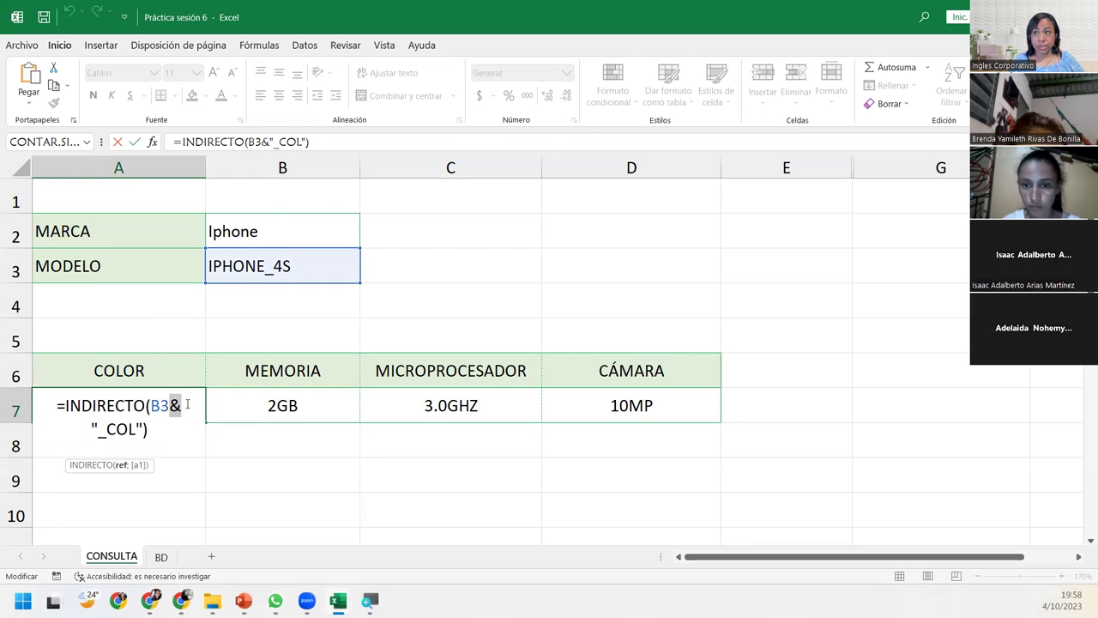
{"action": "left_click", "coordinate": [187, 434]}
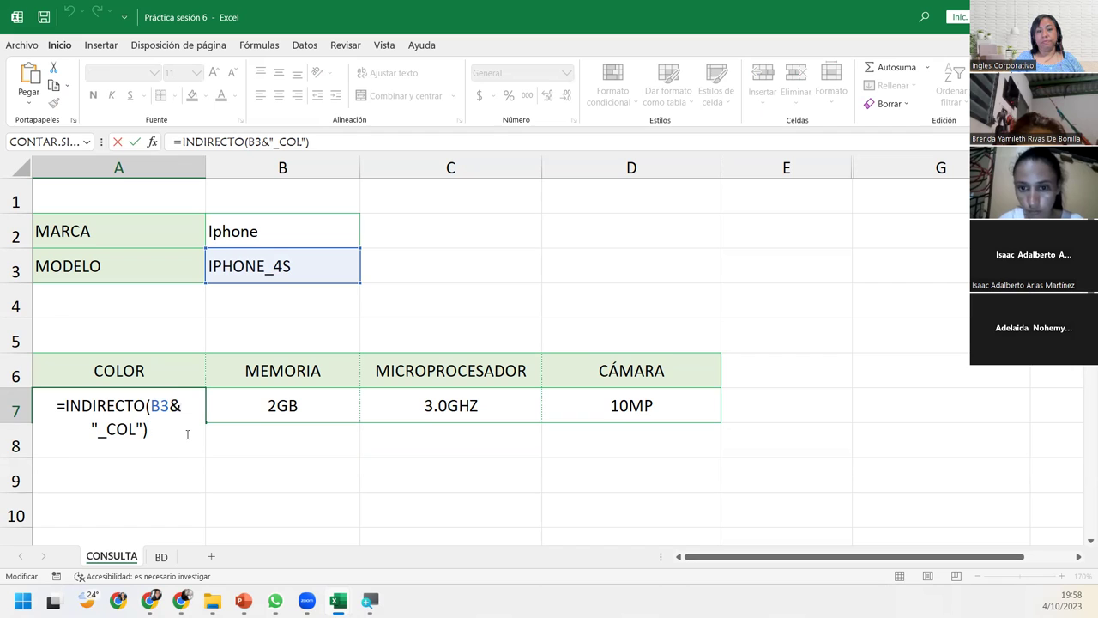
{"action": "key", "text": "Return"}
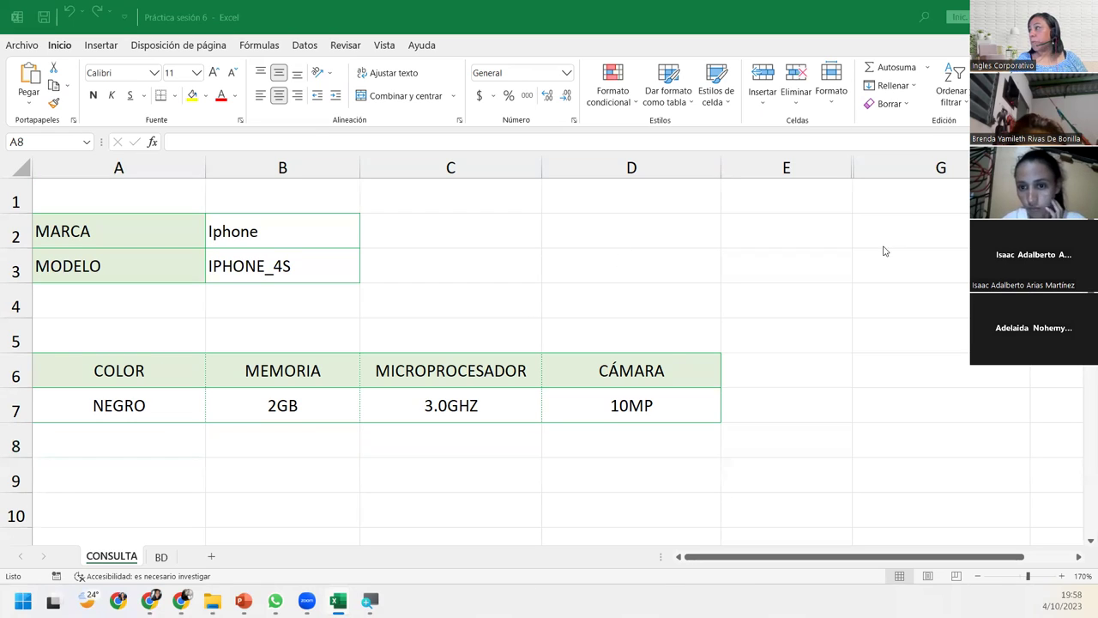
- Reveal hidden column F and autofit it, showing _COL, _MEM, _MIC and _CAM in F2:F5
{"action": "left_click", "coordinate": [847, 169]}
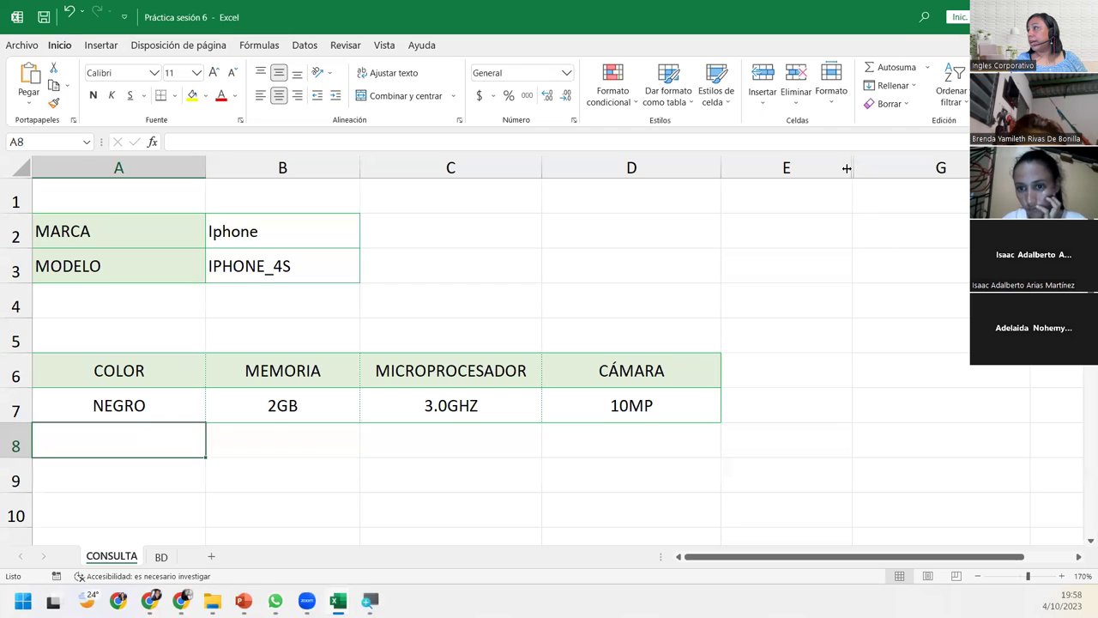
{"action": "left_click_drag", "start_coordinate": [852, 169], "coordinate": [928, 172]}
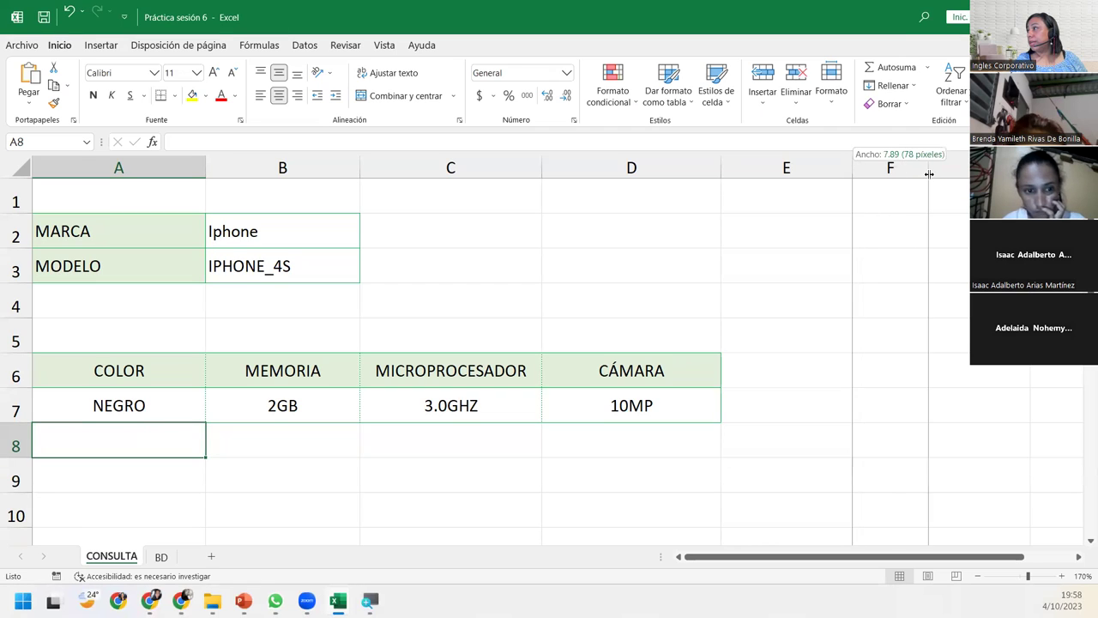
{"action": "left_click_drag", "start_coordinate": [883, 228], "coordinate": [890, 331]}
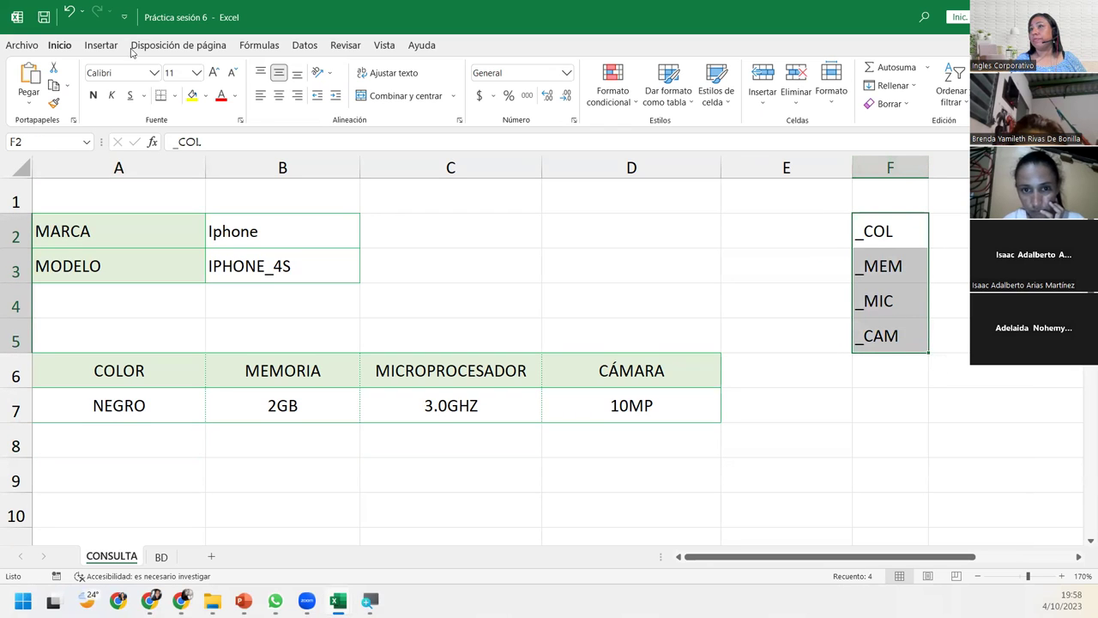
{"action": "left_click", "coordinate": [68, 12]}
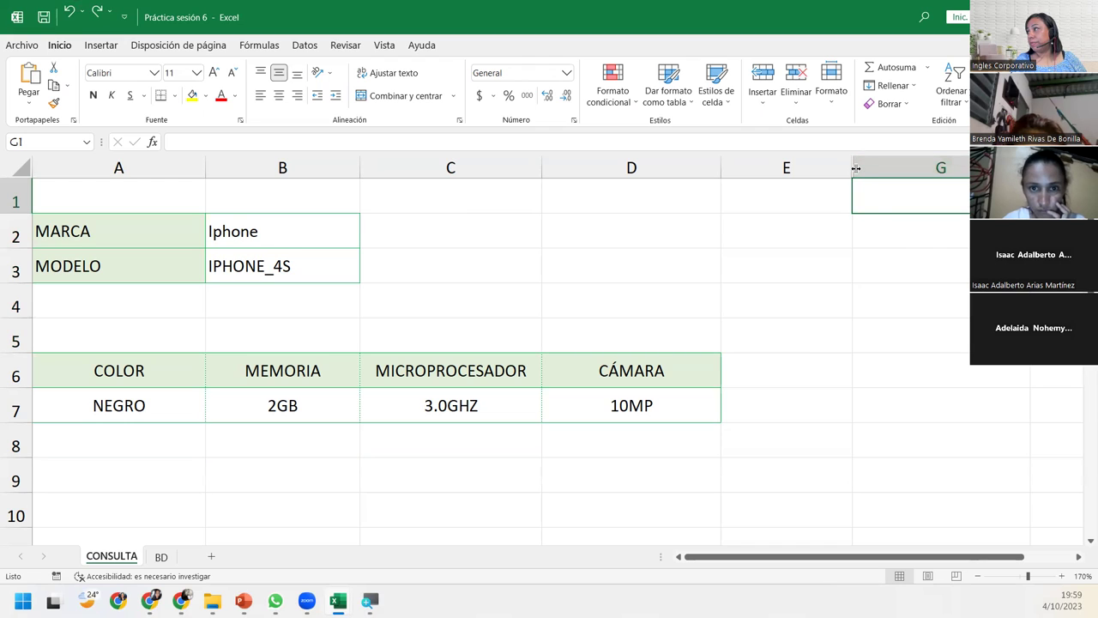
{"action": "left_click", "coordinate": [828, 167]}
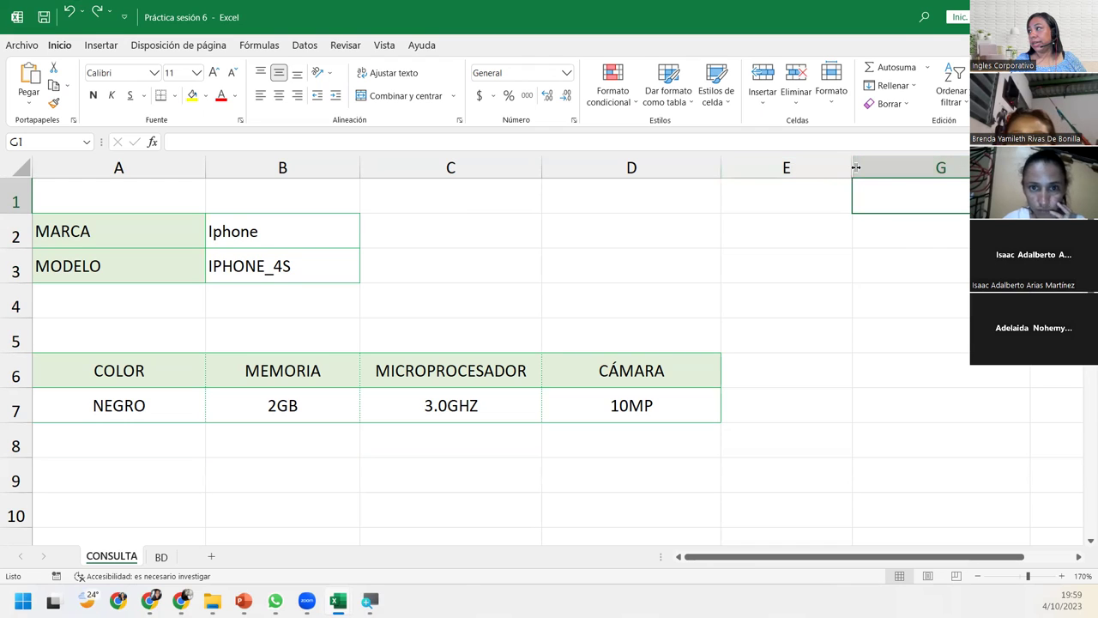
{"action": "left_click_drag", "start_coordinate": [855, 168], "coordinate": [937, 168]}
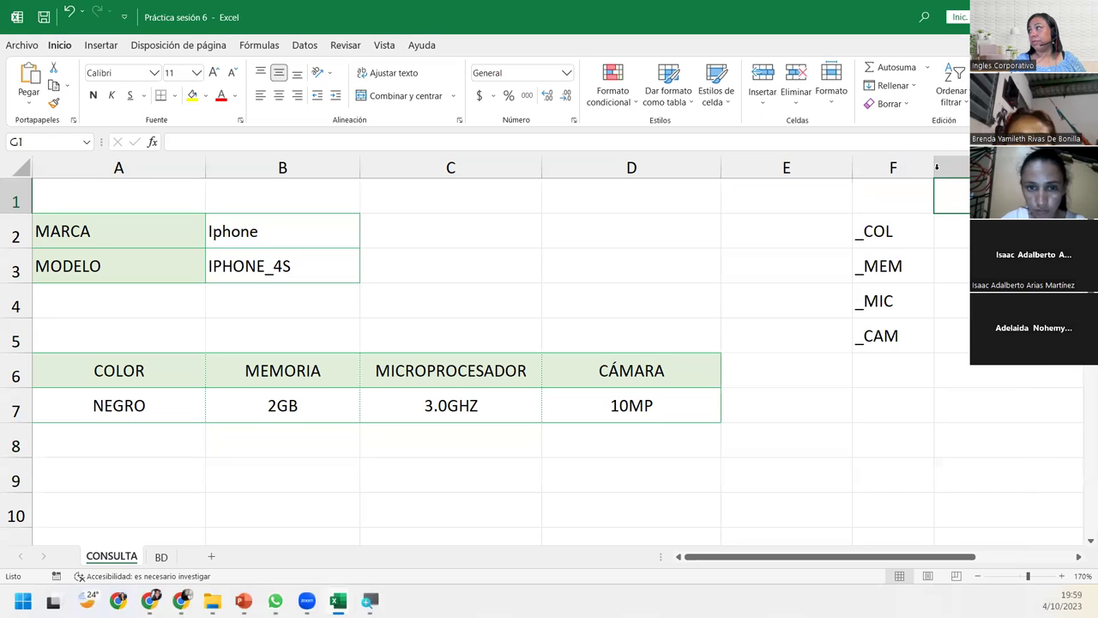
{"action": "double_click", "coordinate": [936, 168]}
{"action": "left_click", "coordinate": [877, 231]}
{"action": "left_click_drag", "start_coordinate": [877, 231], "coordinate": [877, 336]}
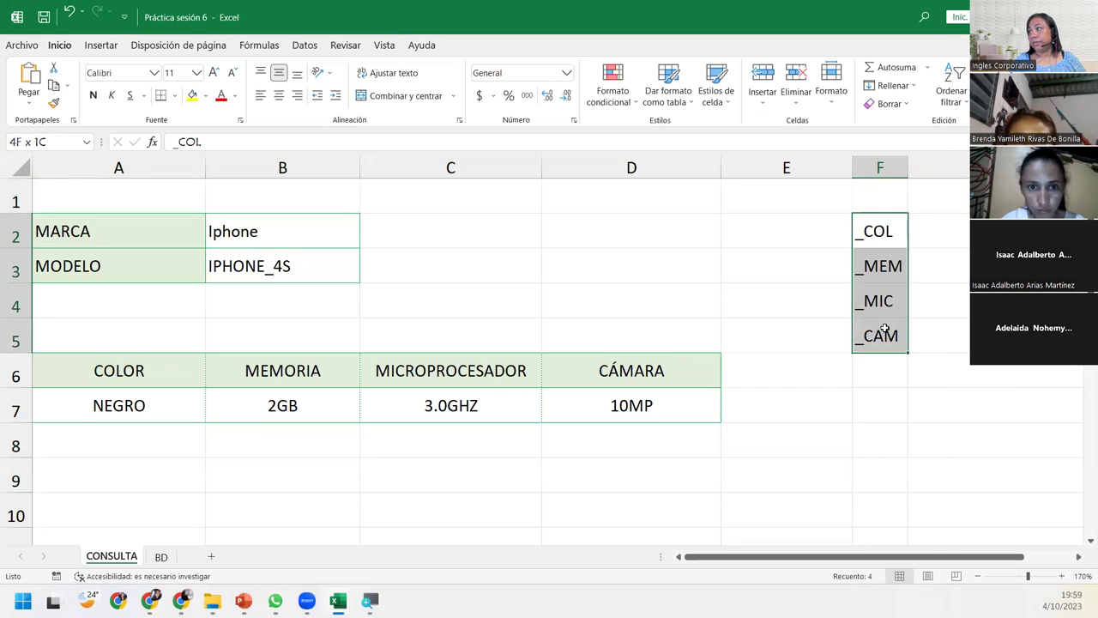
{"action": "left_click", "coordinate": [159, 441]}
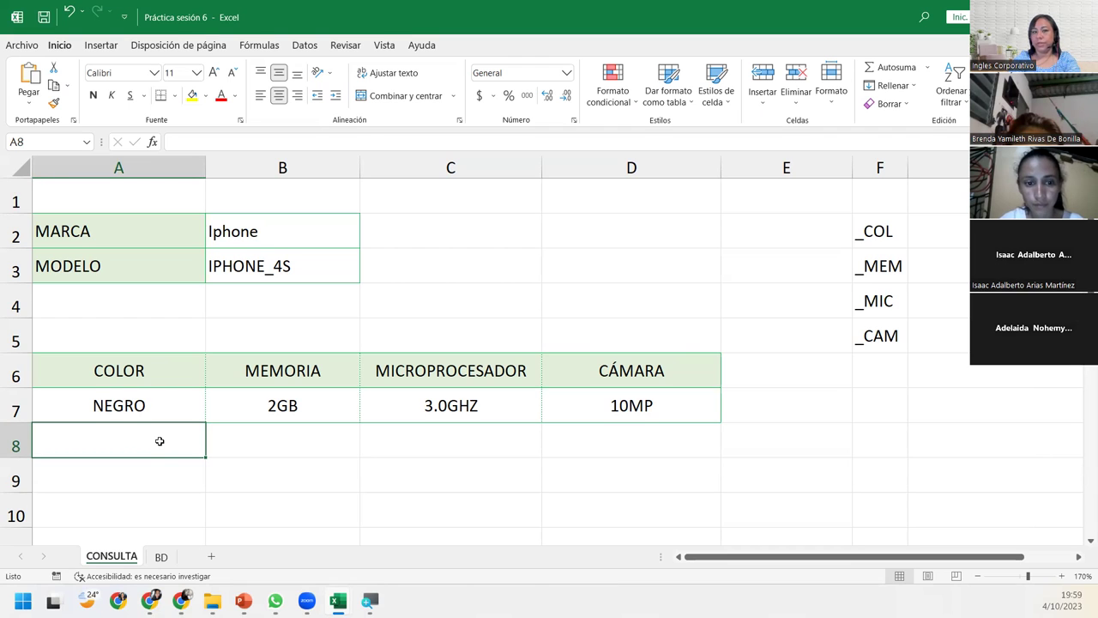
- Enter =INDIRECTO(CONCATENAR(B3;F2)) in A8, returning NEGRO
{"action": "type", "text": "="}
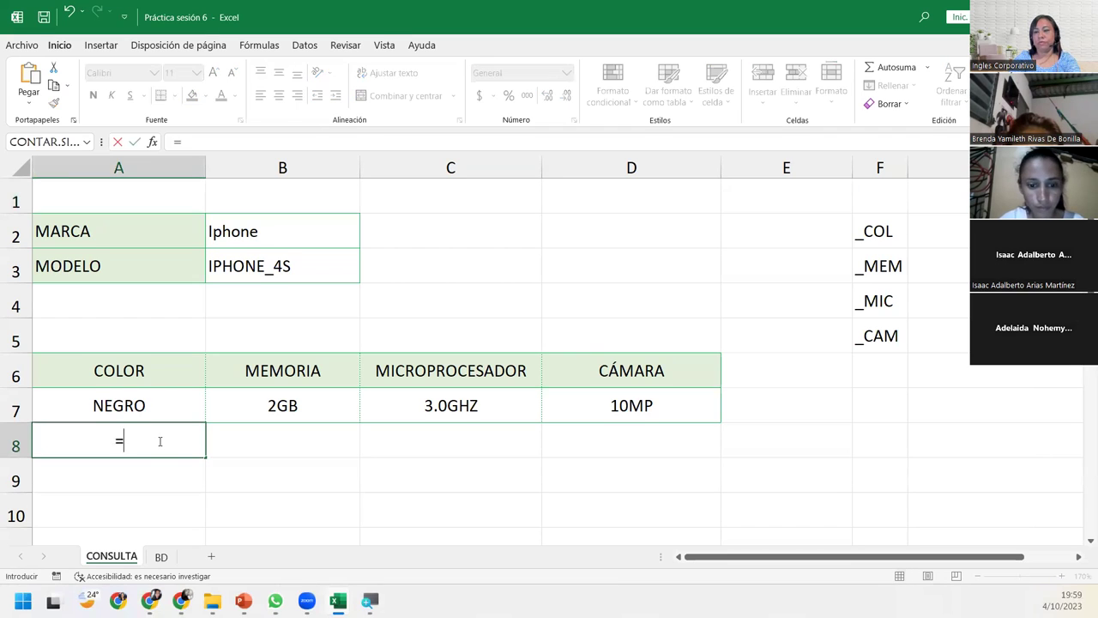
{"action": "type", "text": "indi"}
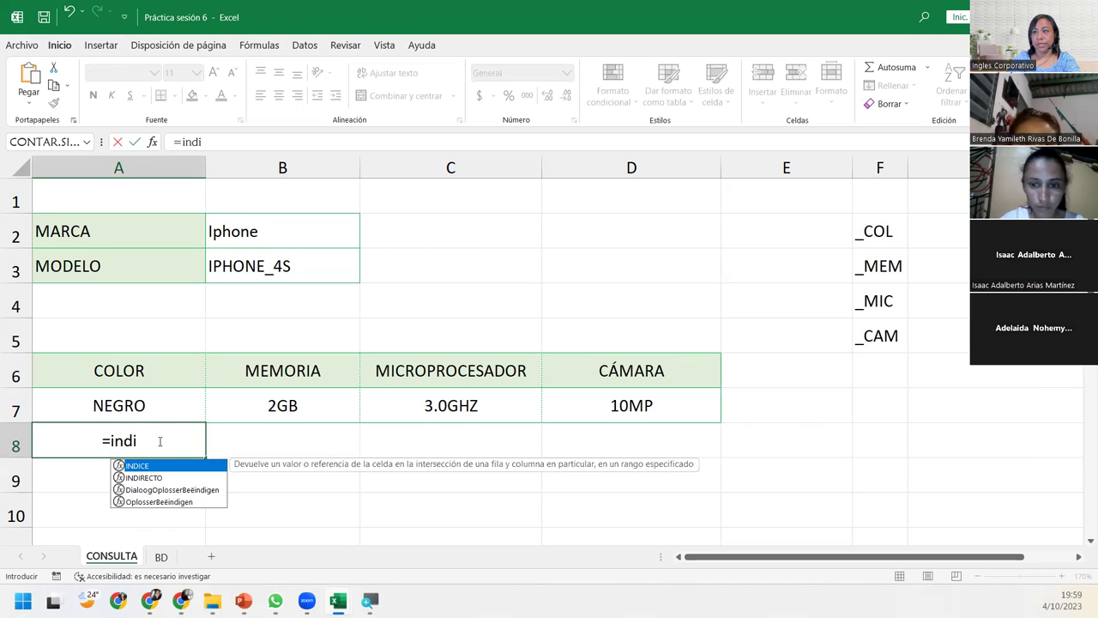
{"action": "key", "text": "Down"}
{"action": "key", "text": "Tab"}
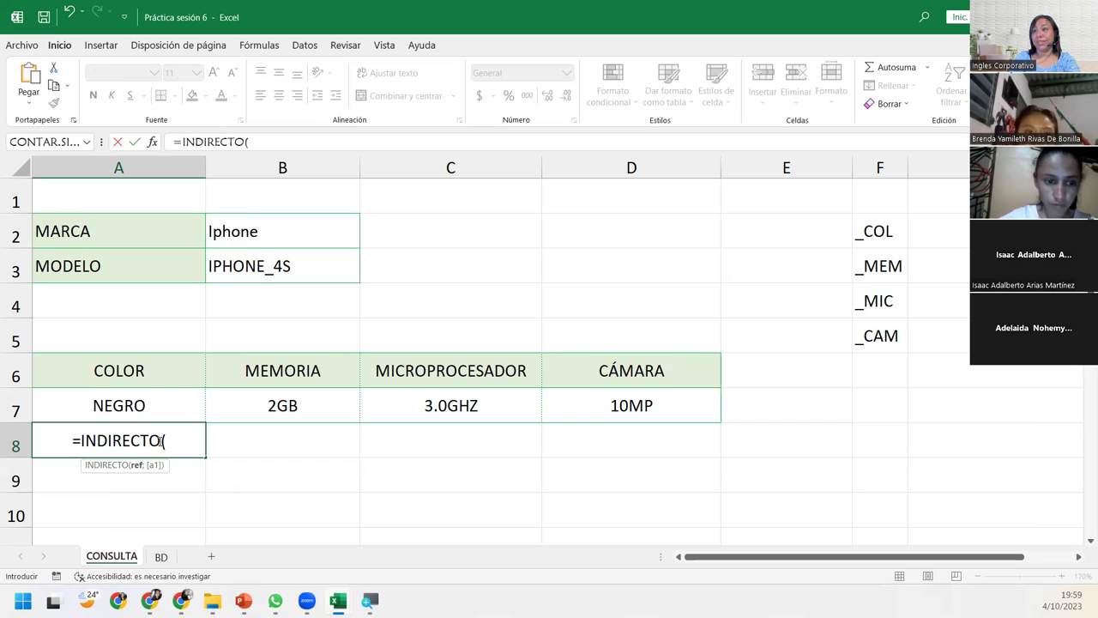
{"action": "type", "text": "conc"}
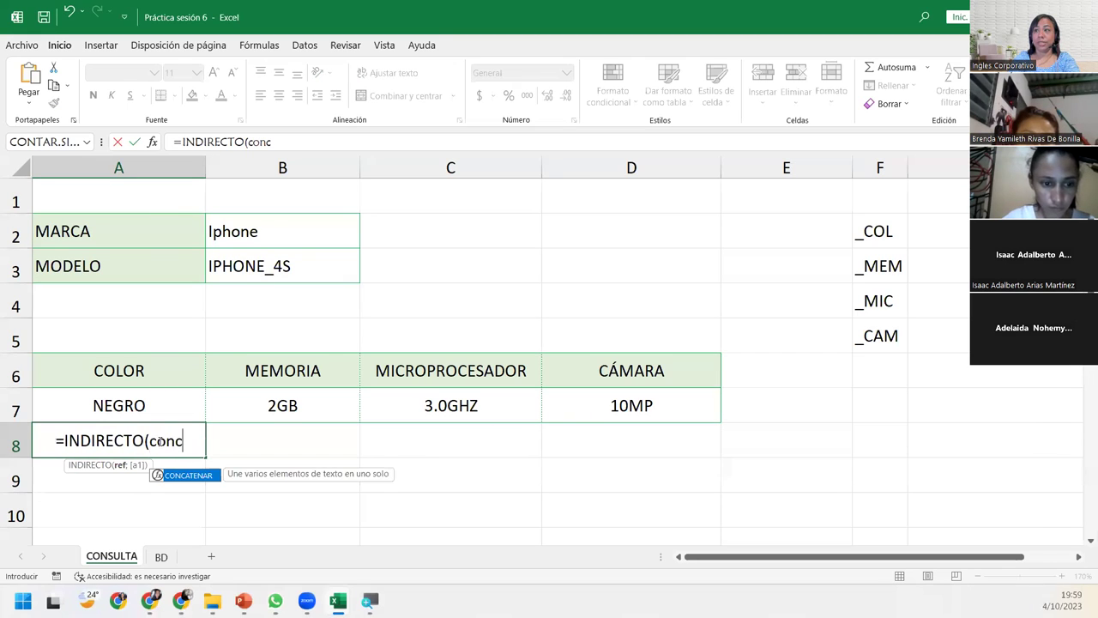
{"action": "key", "text": "Tab"}
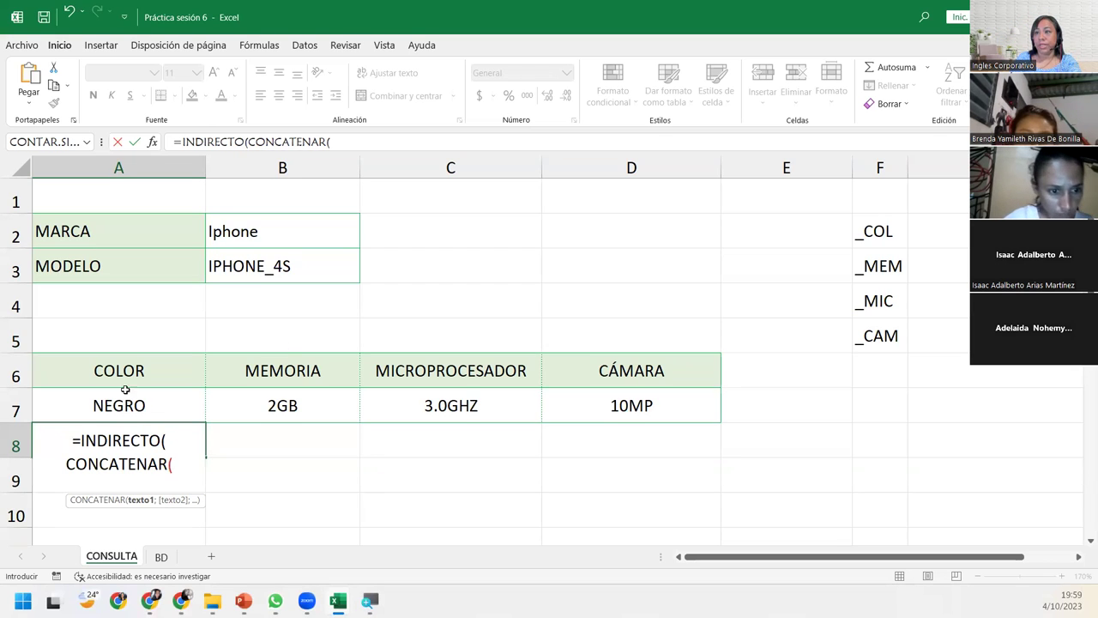
{"action": "left_click", "coordinate": [319, 266]}
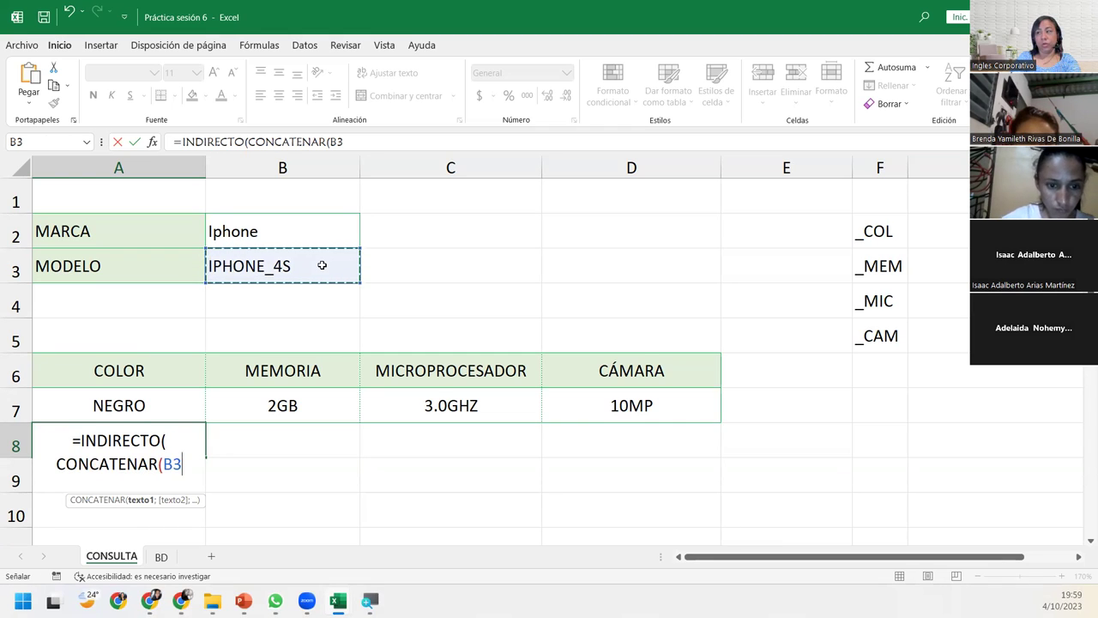
{"action": "type", "text": ";"}
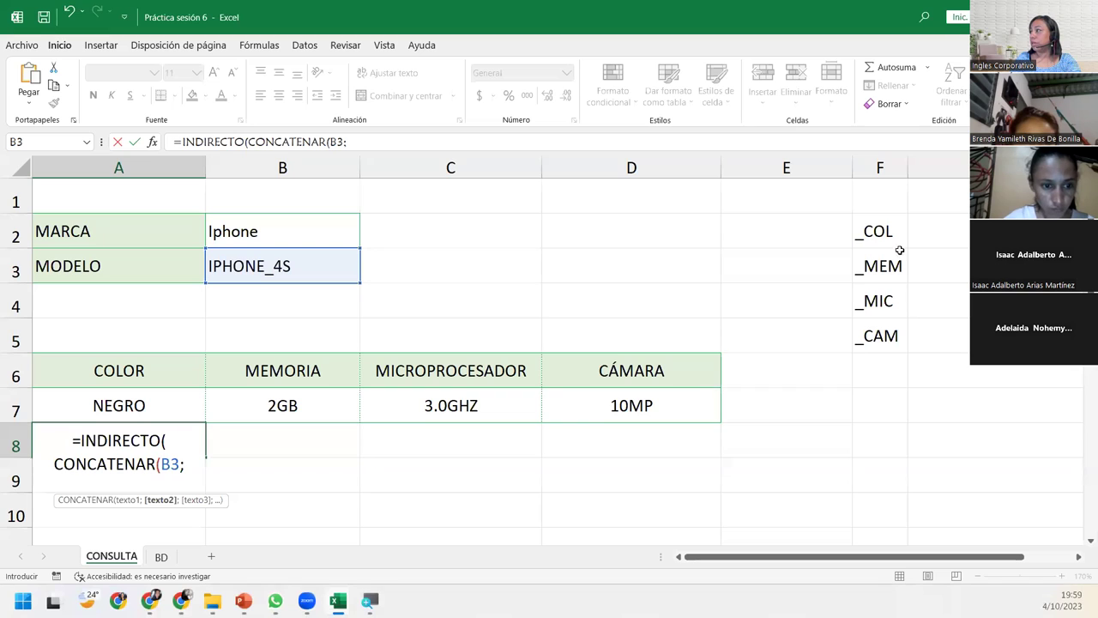
{"action": "left_click", "coordinate": [898, 241]}
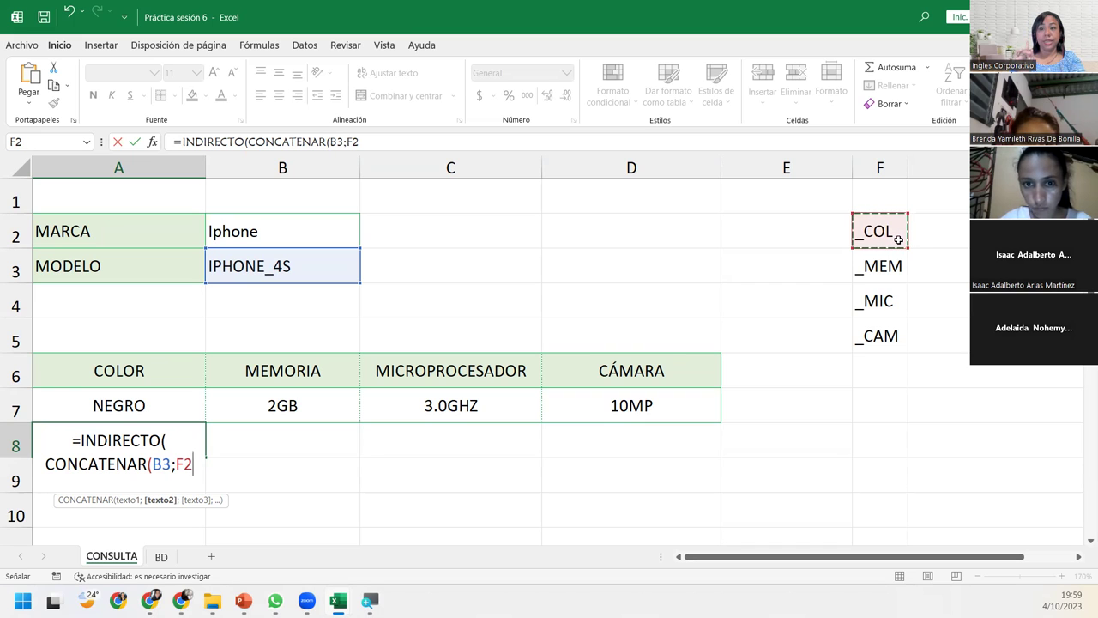
{"action": "type", "text": "))"}
{"action": "key", "text": "Return"}
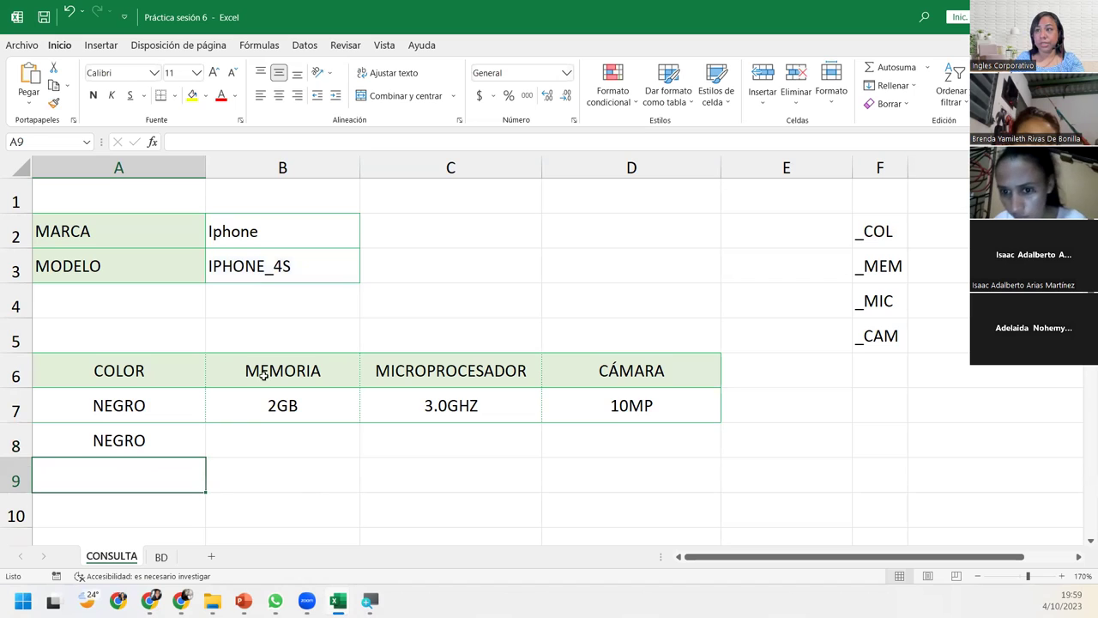
- Review A8's =INDIRECTO(CONCATENAR(B3;F2)) formula and change NEGRO from right-aligned to left-aligned
{"action": "double_click", "coordinate": [156, 442]}
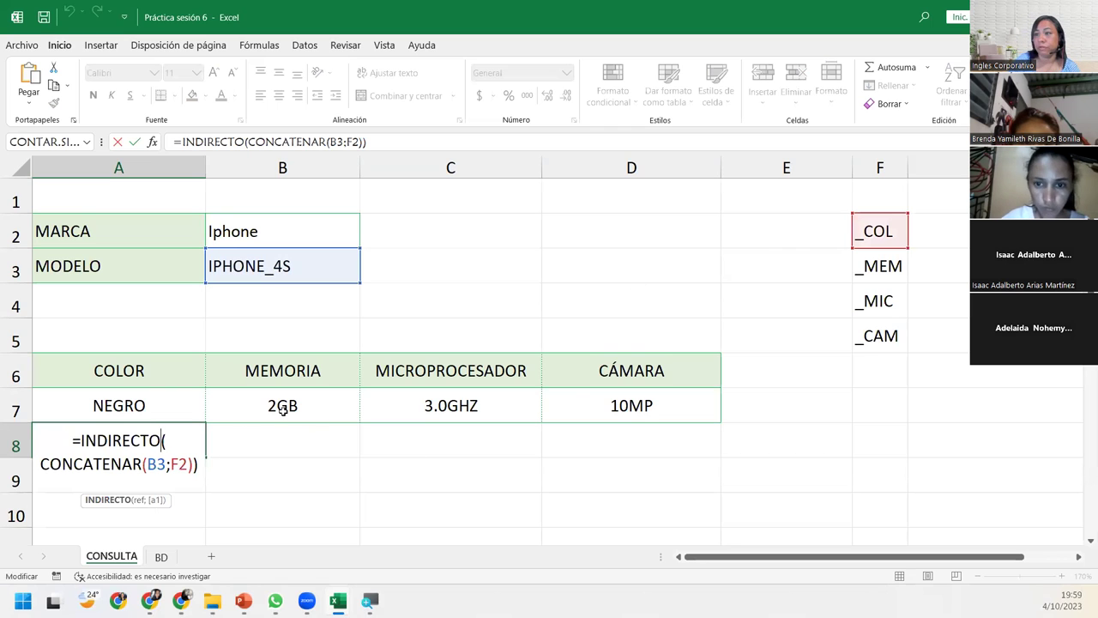
{"action": "key", "text": "Return"}
{"action": "left_click", "coordinate": [191, 437]}
{"action": "left_click", "coordinate": [297, 95]}
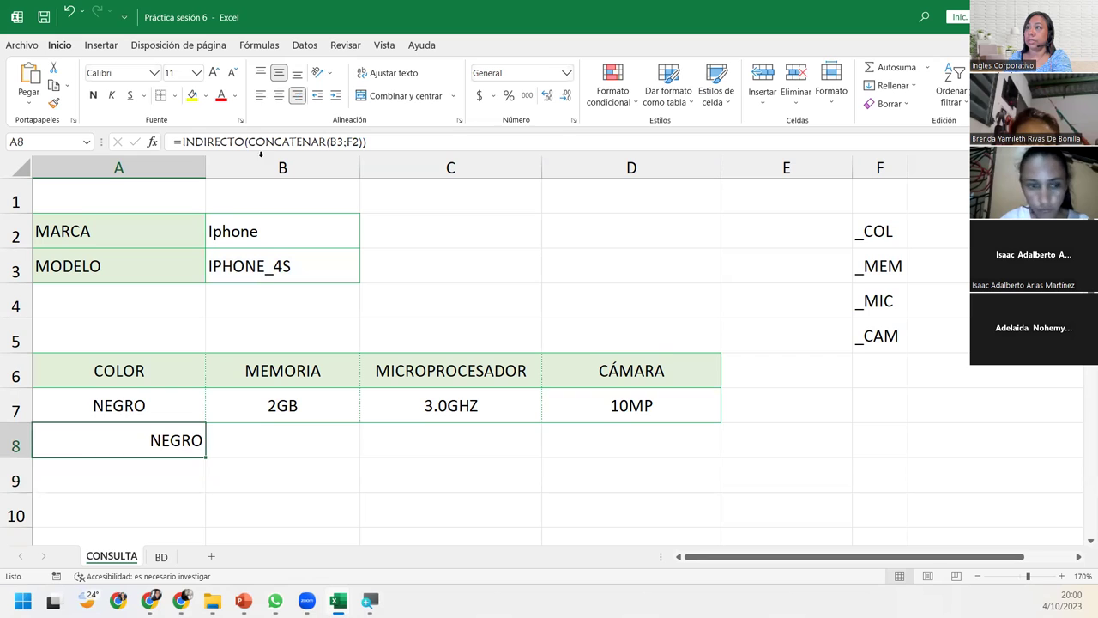
{"action": "double_click", "coordinate": [192, 441]}
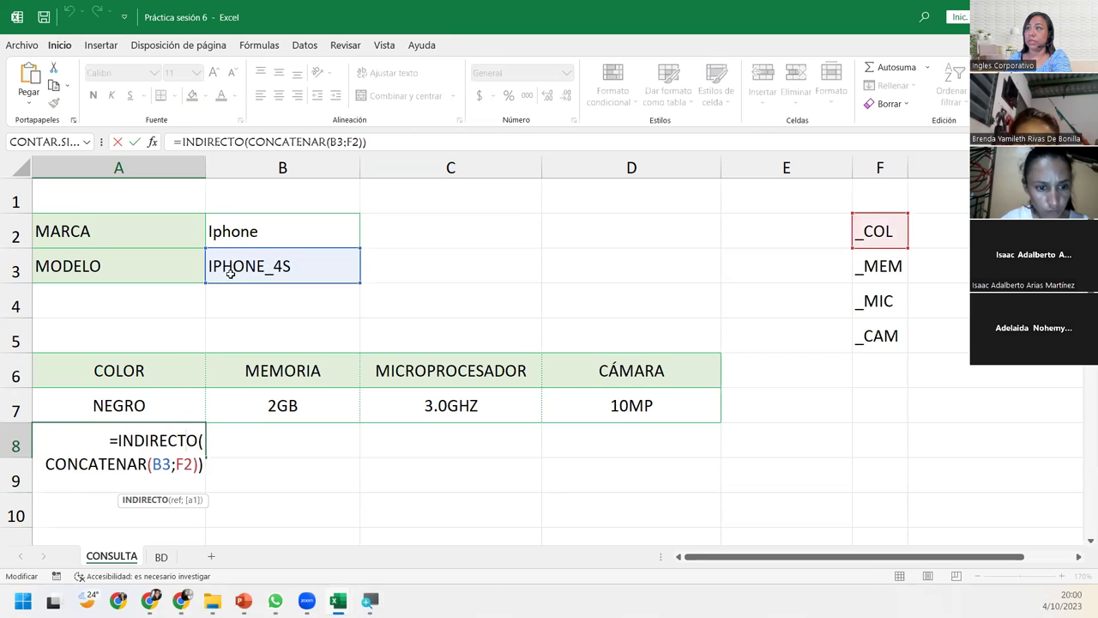
{"action": "key", "text": "Escape"}
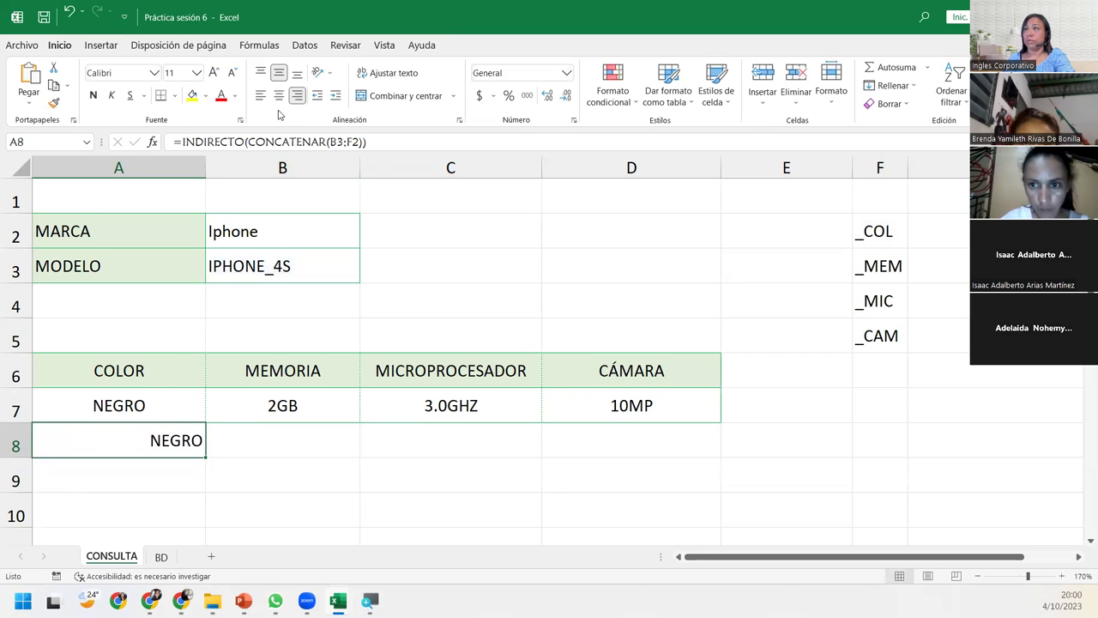
{"action": "left_click", "coordinate": [261, 95]}
{"action": "double_click", "coordinate": [155, 437]}
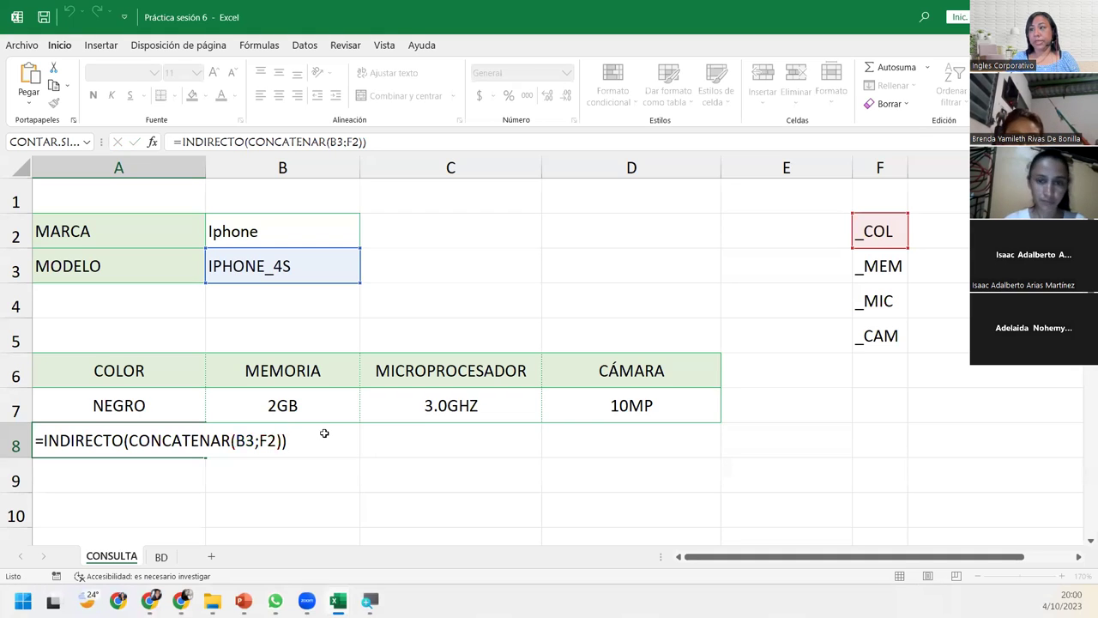
{"action": "key", "text": "Return"}
{"action": "left_click", "coordinate": [324, 433]}
- Abandon an initial =indi entry and return to cell B8
{"action": "type", "text": "=indi"}
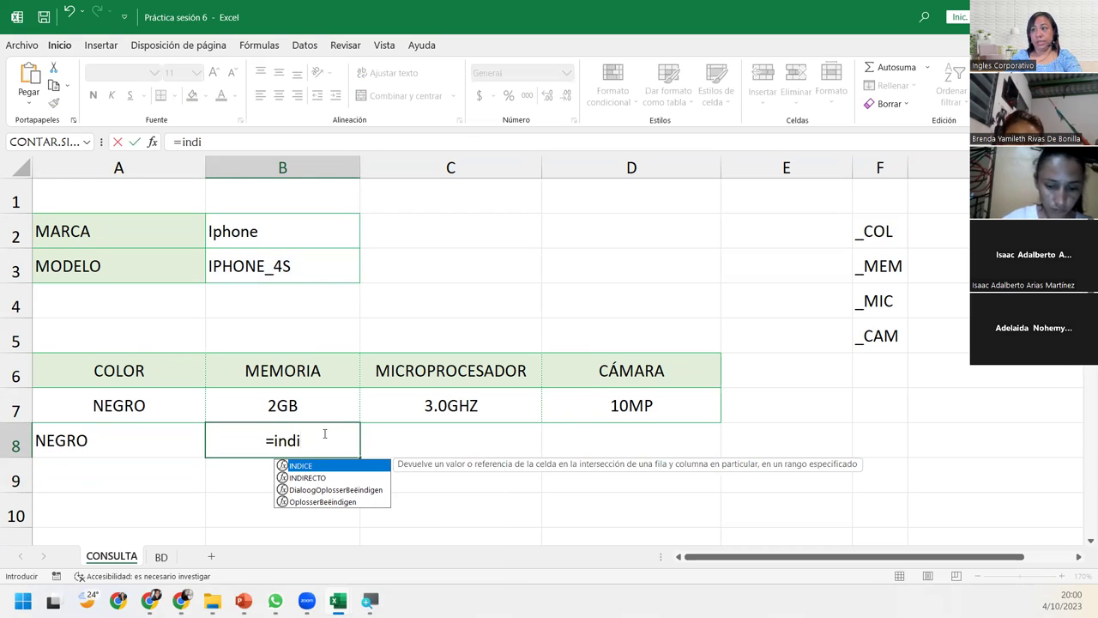
{"action": "key", "text": "Left"}
{"action": "key", "text": "Right"}
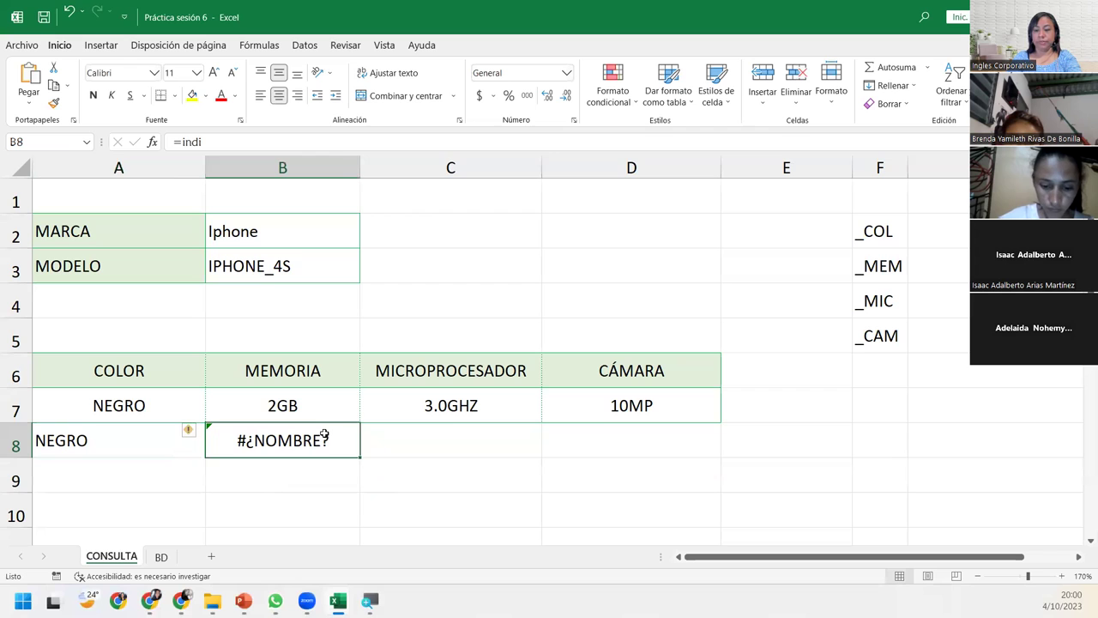
{"action": "key", "text": "Right"}
{"action": "left_click", "coordinate": [324, 435]}
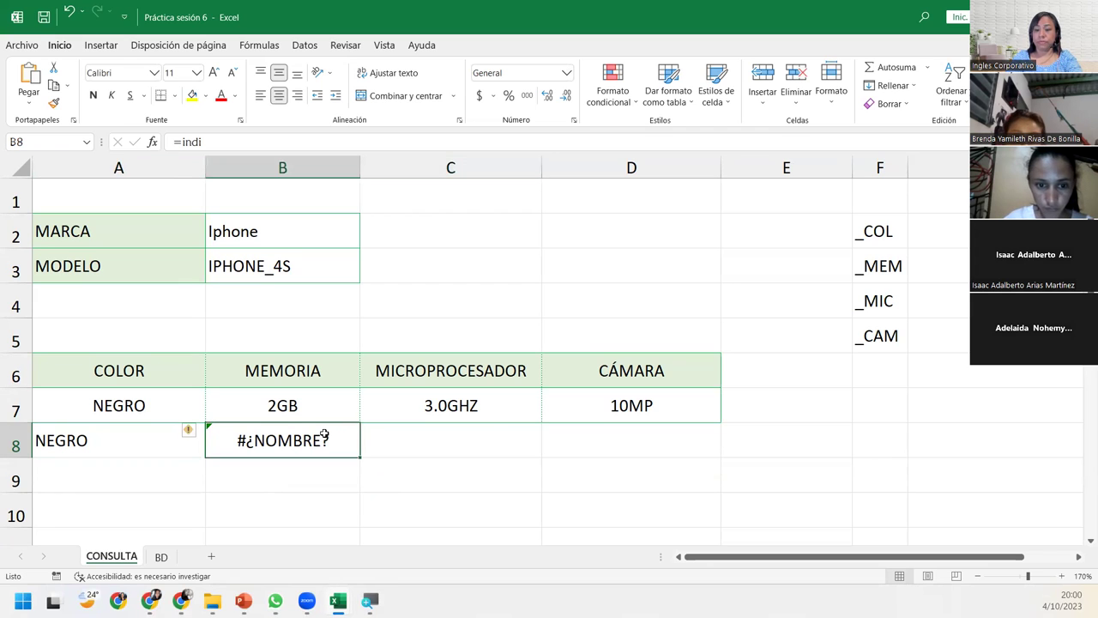
- Enter =INDIRECTO(CONCATENAR(B3;F3)) in B8 to return 2GB, then view A8's formula
{"action": "type", "text": "=indi"}
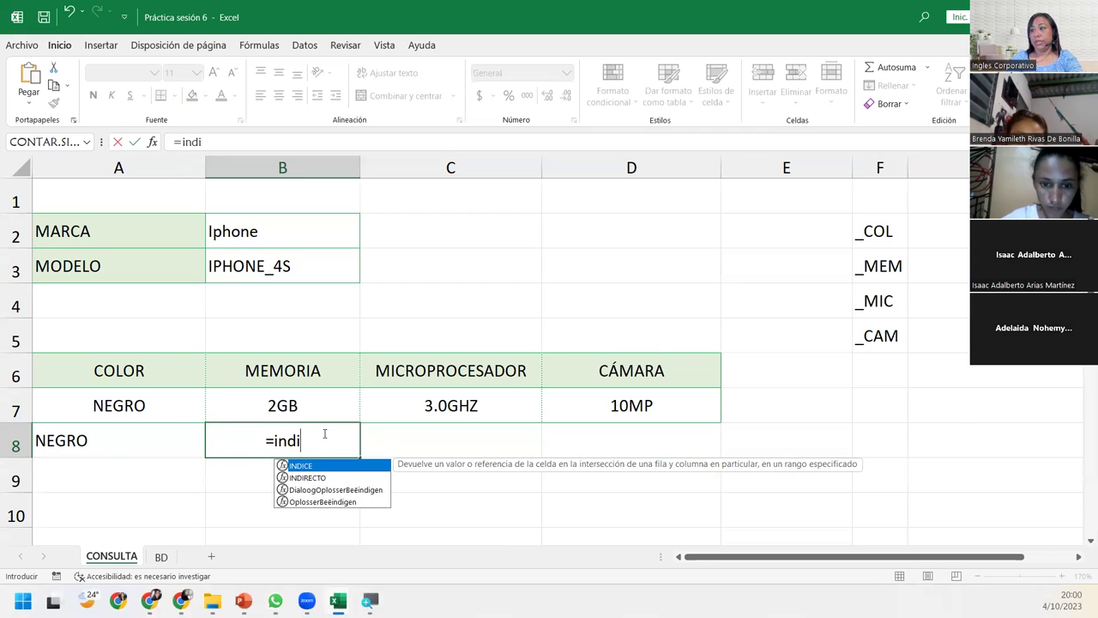
{"action": "double_click", "coordinate": [322, 478]}
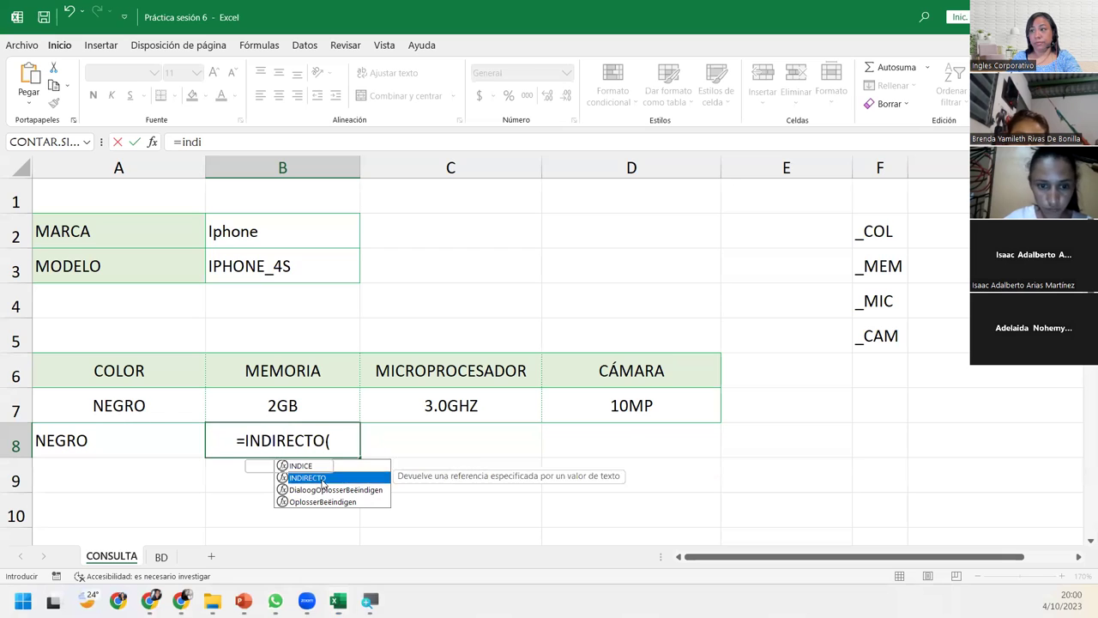
{"action": "type", "text": "conc"}
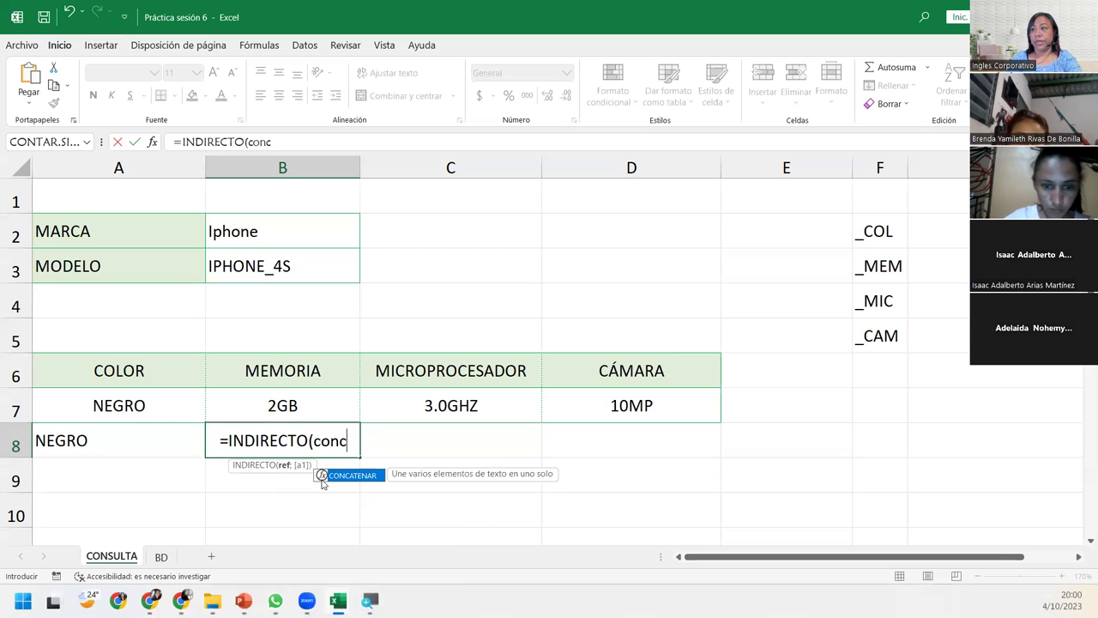
{"action": "double_click", "coordinate": [322, 478]}
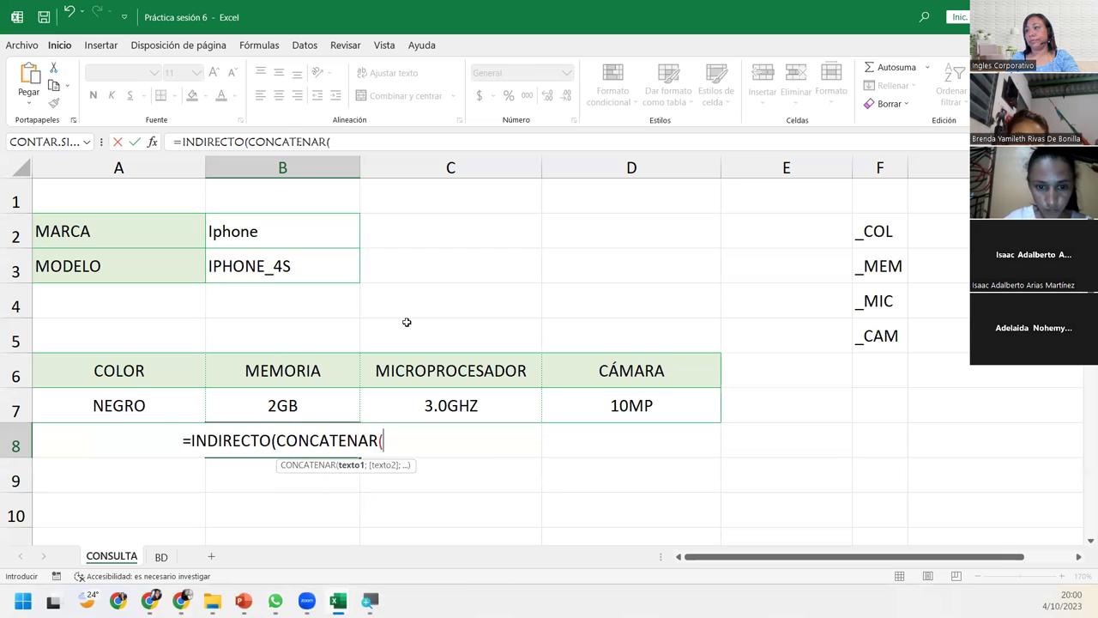
{"action": "left_click", "coordinate": [272, 275]}
{"action": "type", "text": ";"}
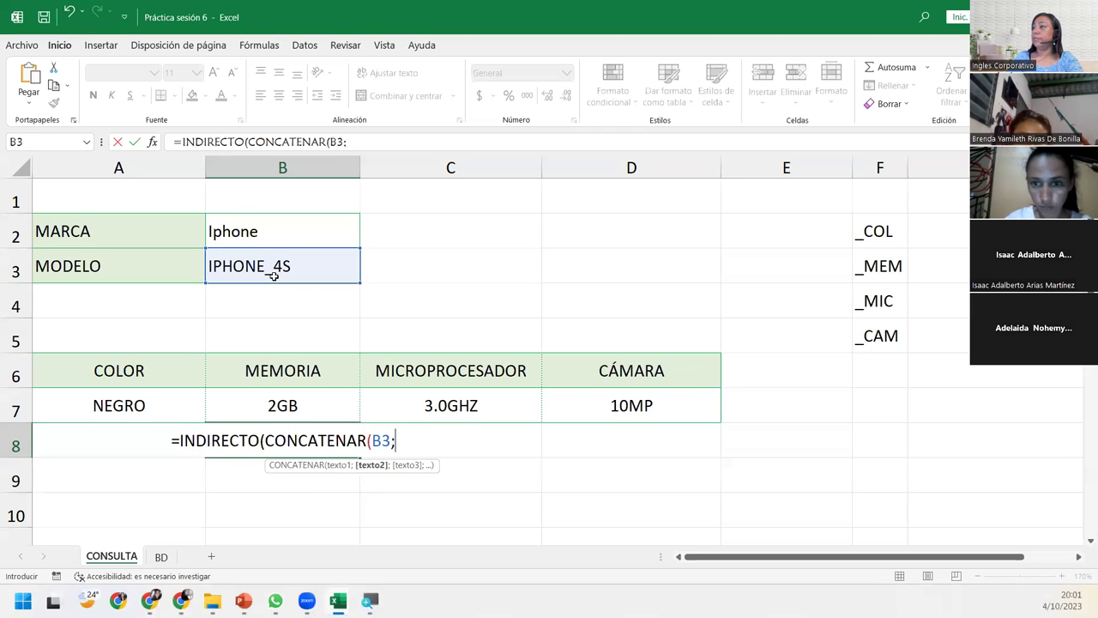
{"action": "left_click", "coordinate": [867, 268]}
{"action": "type", "text": "))"}
{"action": "key", "text": "Return"}
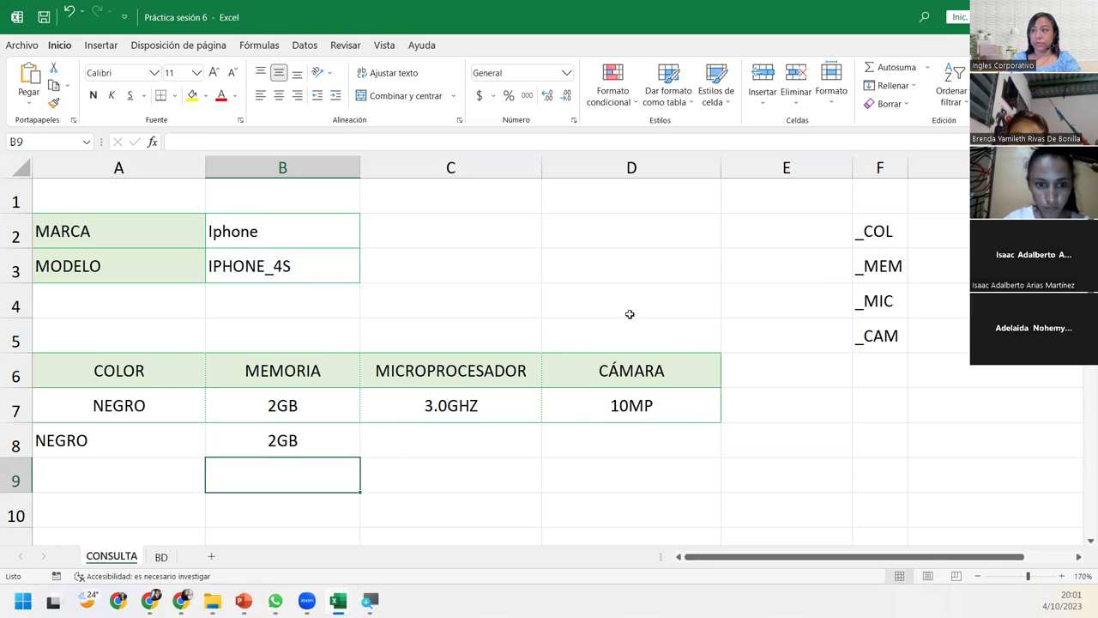
{"action": "left_click", "coordinate": [108, 463]}
{"action": "left_click", "coordinate": [112, 439]}
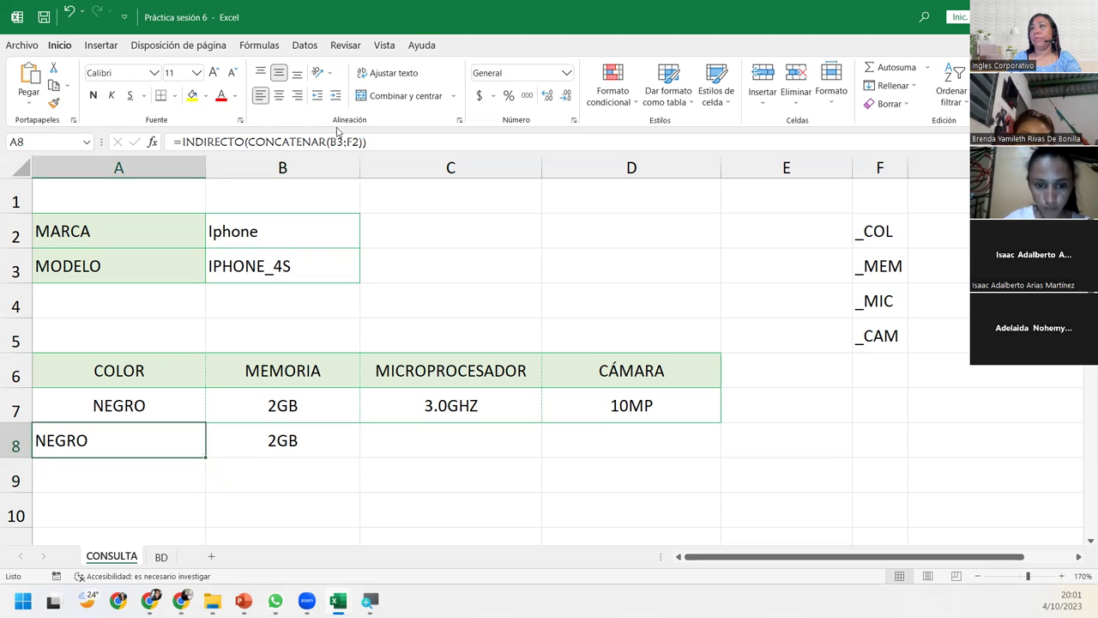
- Centre NEGRO in A8 and enter =INDIRECTO(CONCATENAR(B3;F4)) in C8, returning 3.0GHZ
{"action": "left_click", "coordinate": [279, 95]}
{"action": "left_click", "coordinate": [398, 436]}
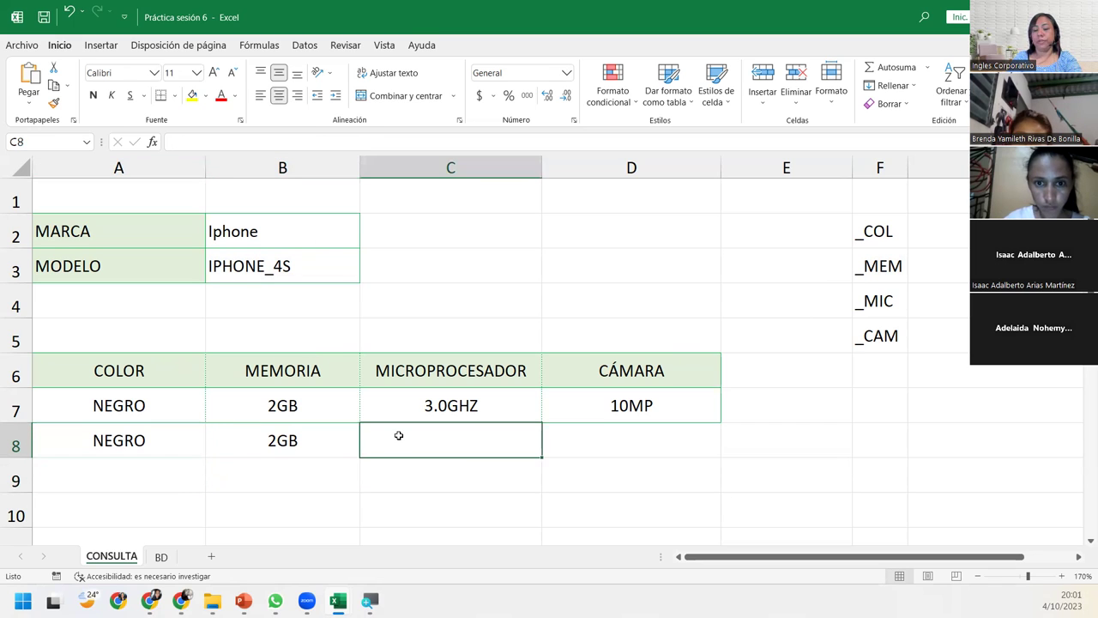
{"action": "type", "text": "=indi"}
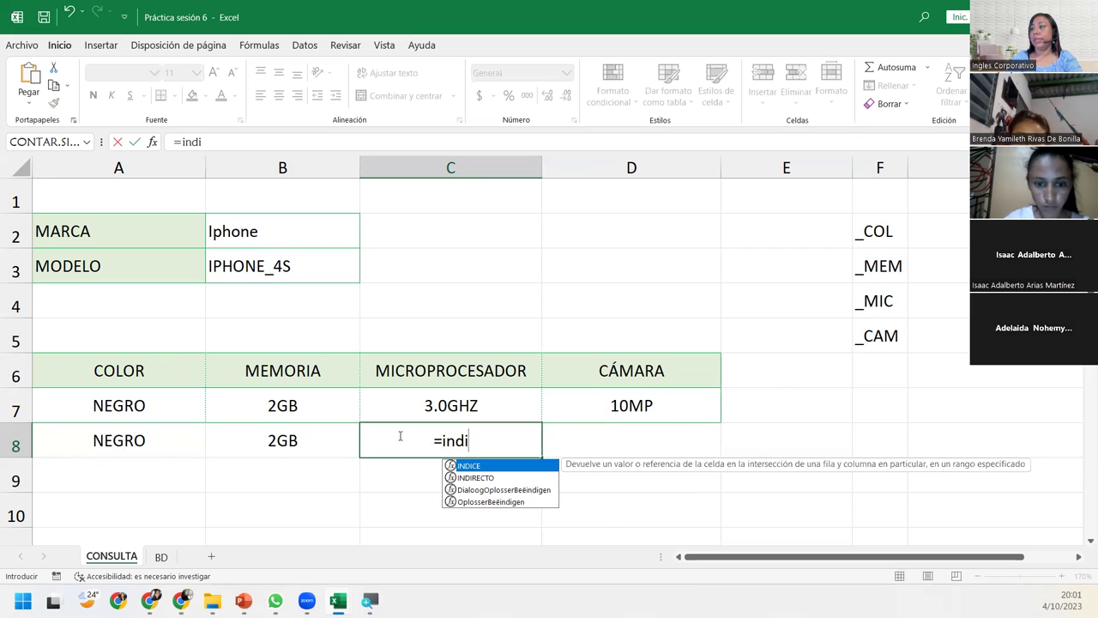
{"action": "key", "text": "Tab"}
{"action": "type", "text": "c"}
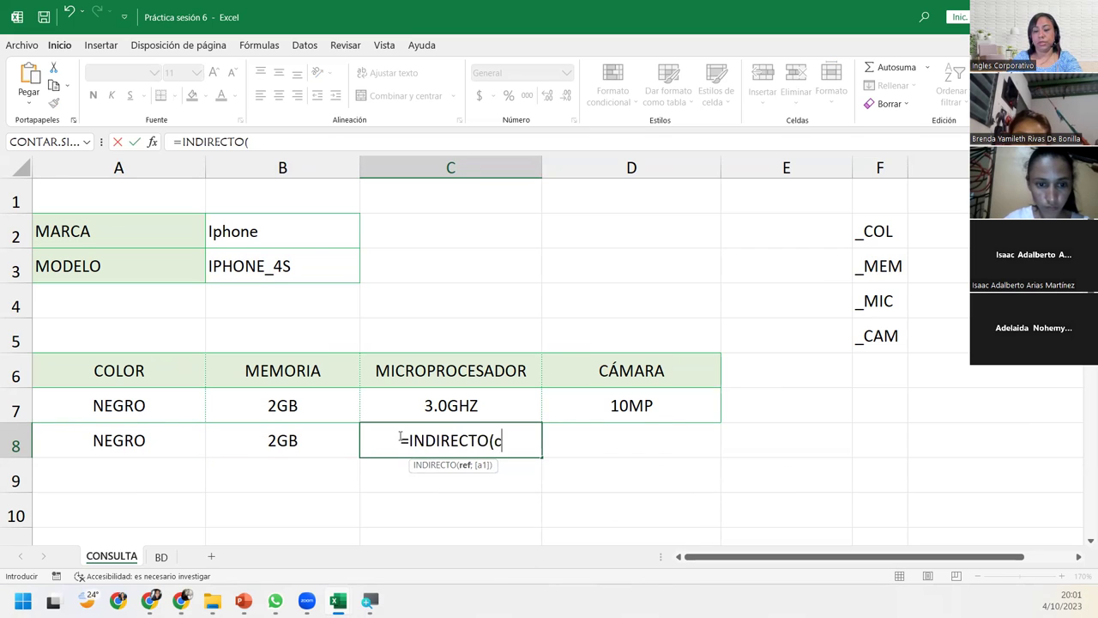
{"action": "type", "text": "on"}
{"action": "key", "text": "Tab"}
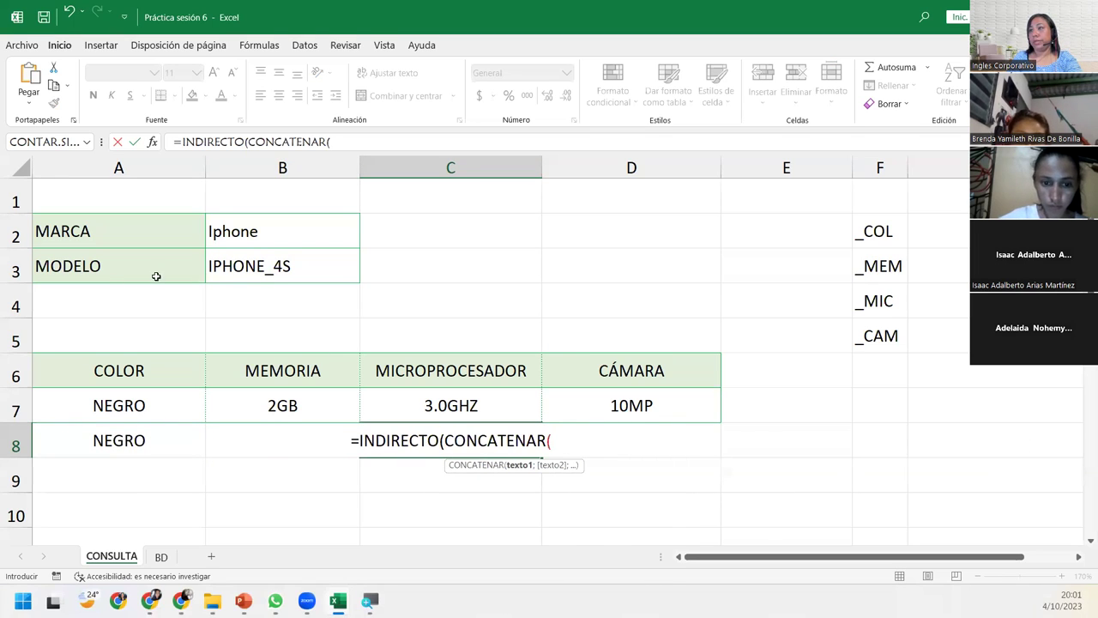
{"action": "left_click", "coordinate": [213, 278]}
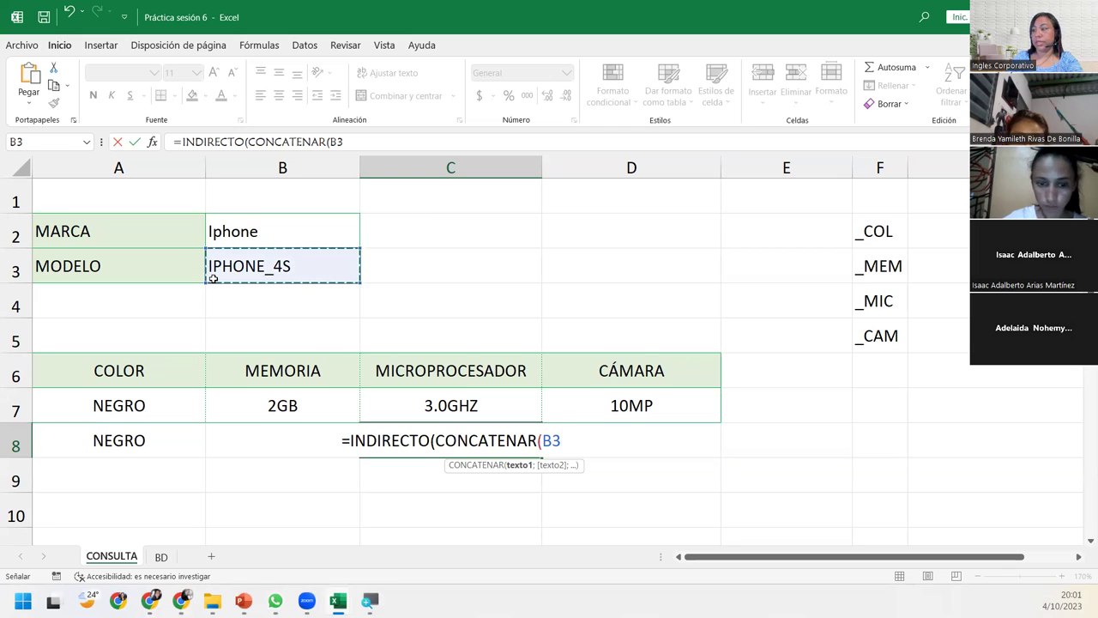
{"action": "type", "text": ";"}
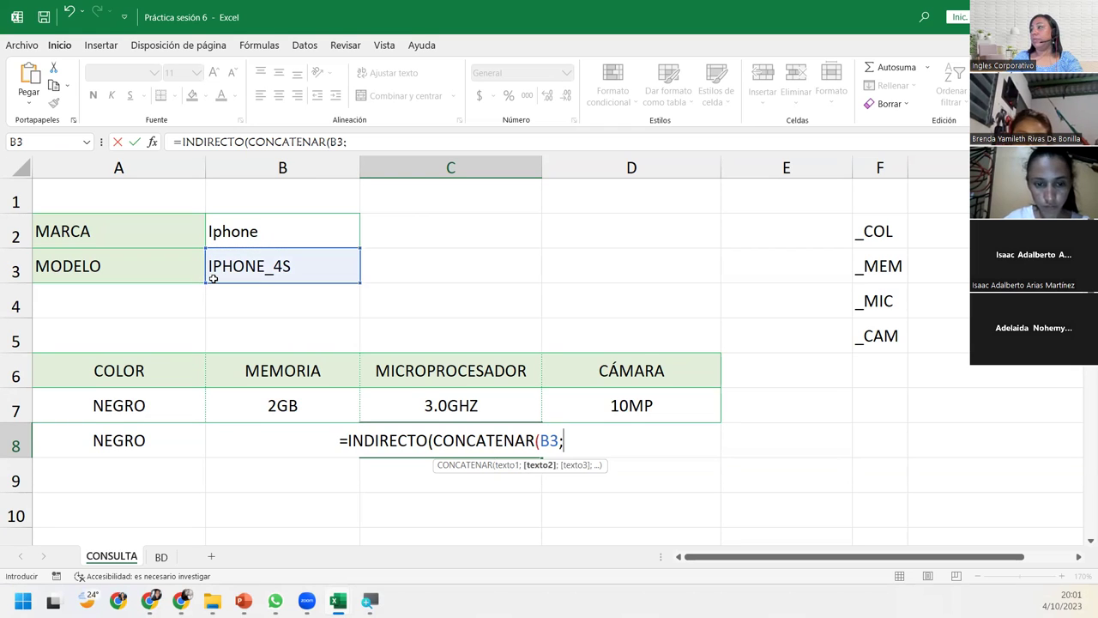
{"action": "left_click", "coordinate": [888, 301]}
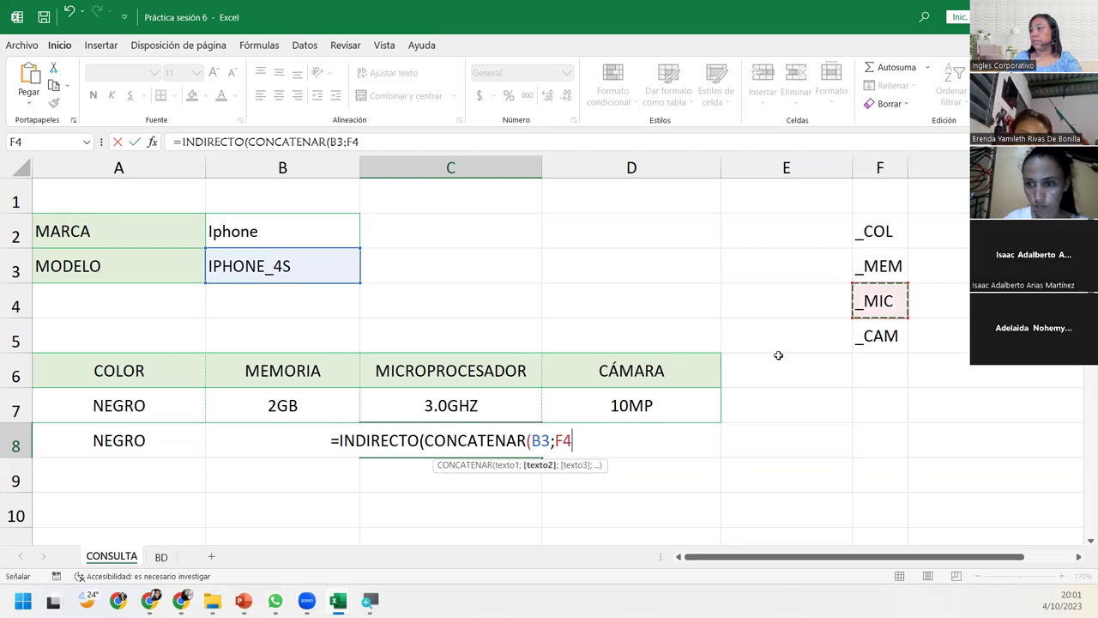
{"action": "type", "text": "))"}
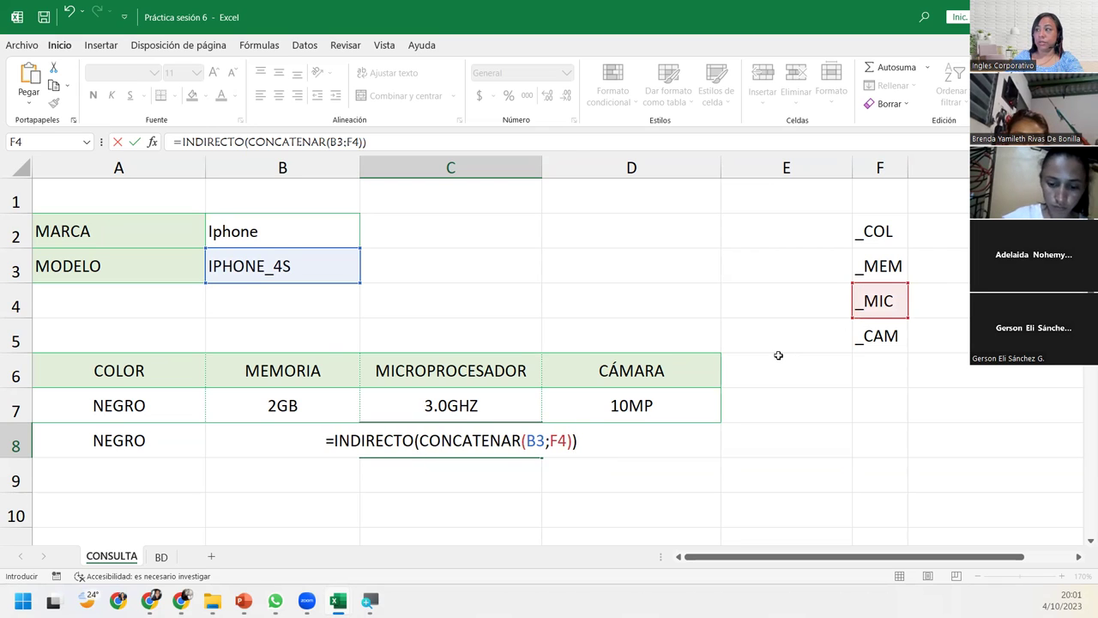
{"action": "key", "text": "Return"}
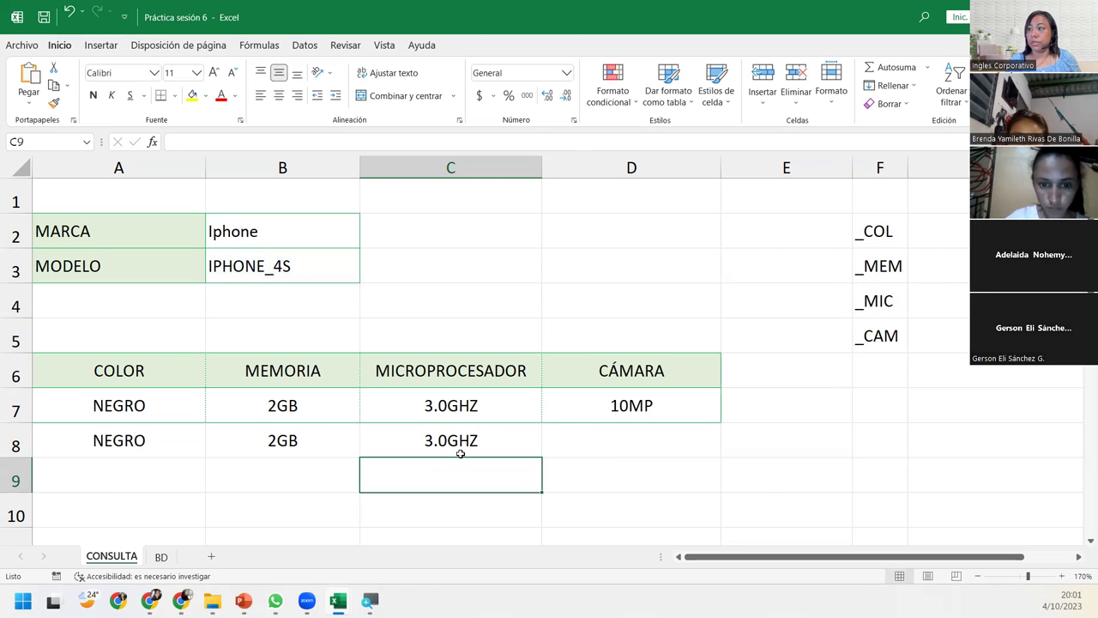
- Compare C7's &"_MIC" formula with C8's CONCATENAR version, leaving both unchanged
{"action": "double_click", "coordinate": [484, 411]}
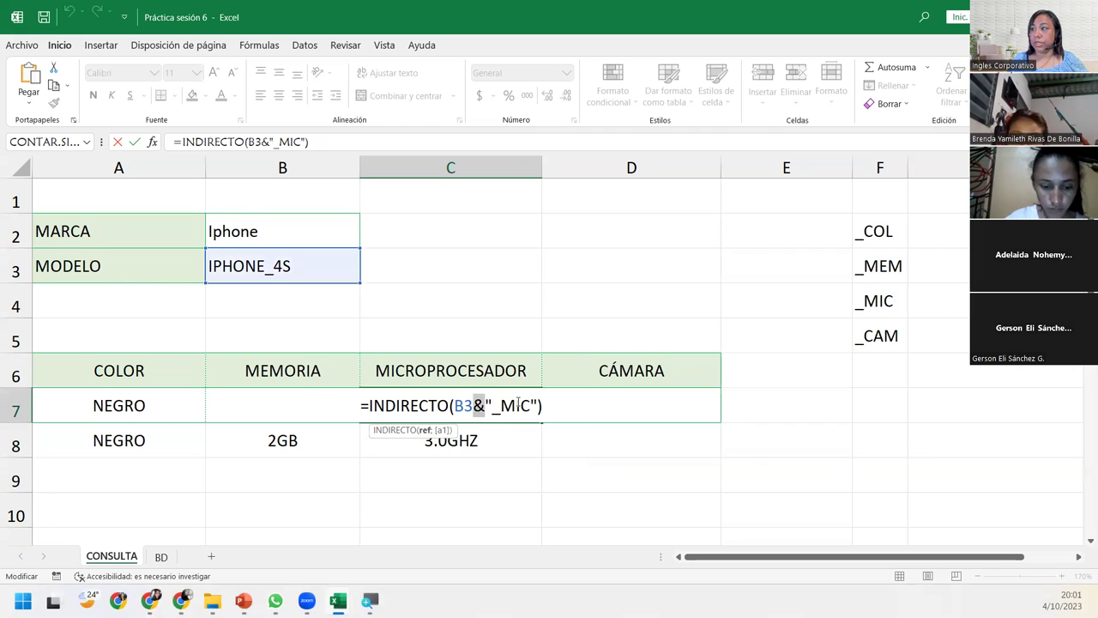
{"action": "left_click_drag", "start_coordinate": [474, 405], "coordinate": [539, 405]}
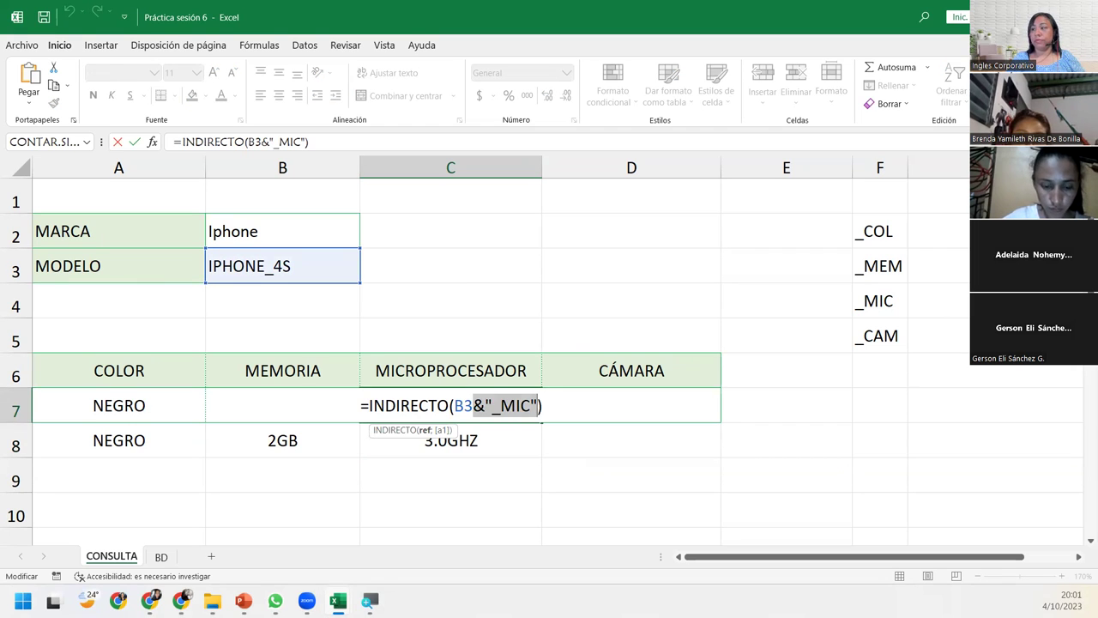
{"action": "key", "text": "Return"}
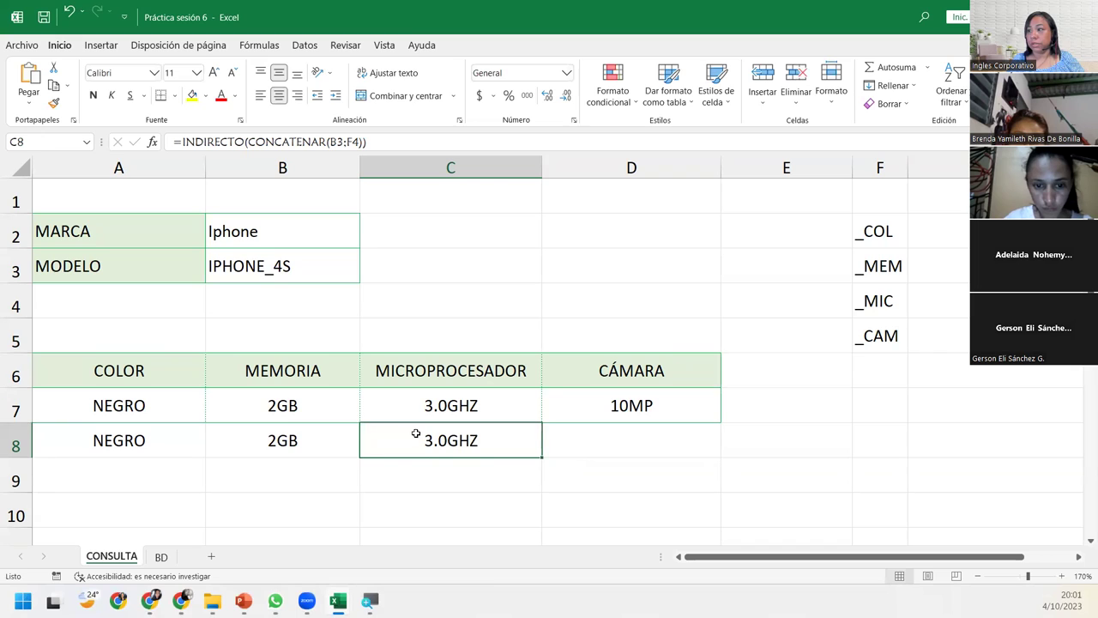
{"action": "double_click", "coordinate": [415, 433]}
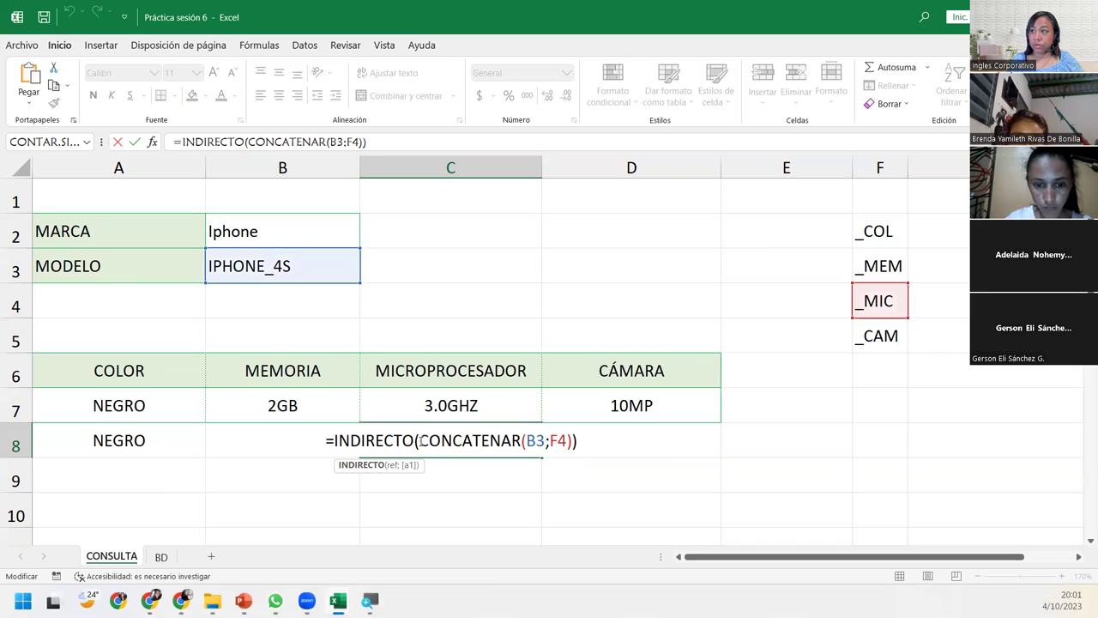
{"action": "left_click_drag", "start_coordinate": [418, 440], "coordinate": [525, 440]}
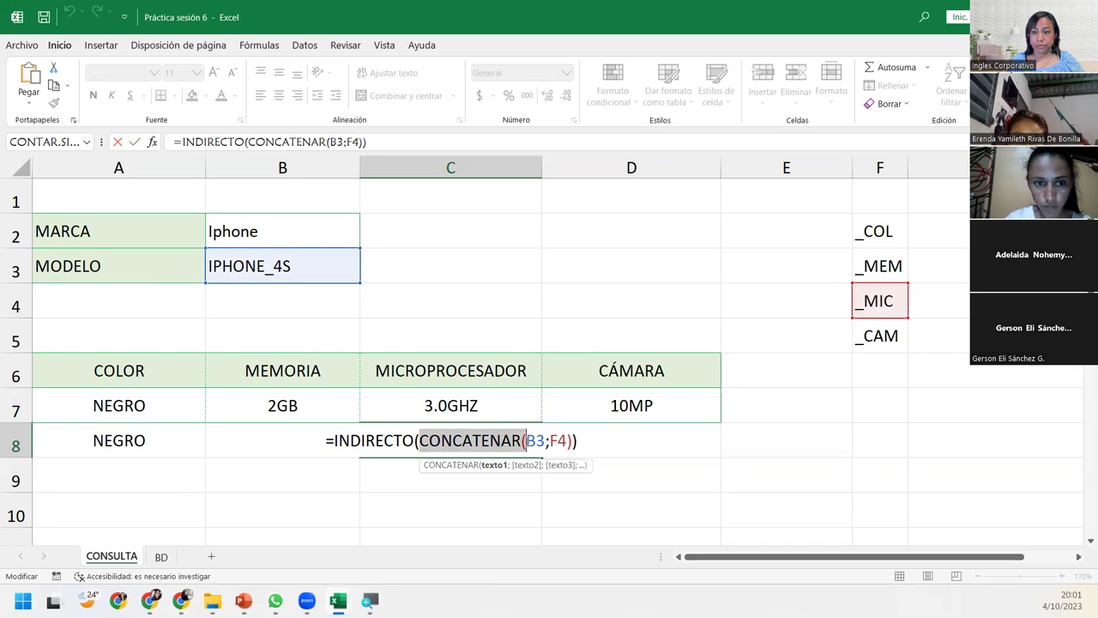
{"action": "key", "text": "Return"}
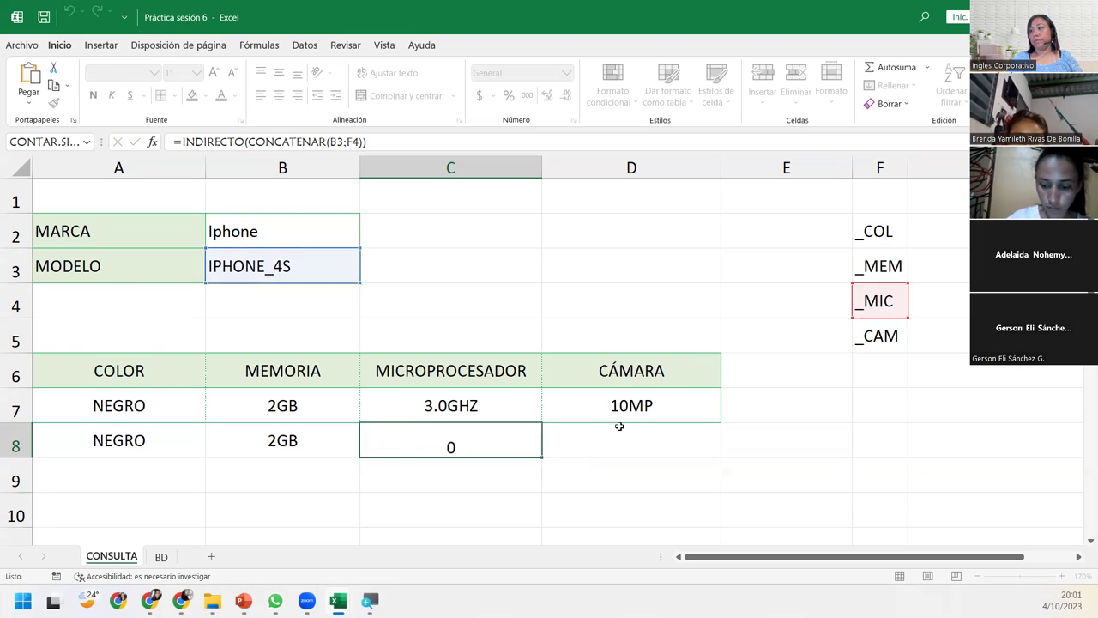
{"action": "left_click", "coordinate": [620, 426]}
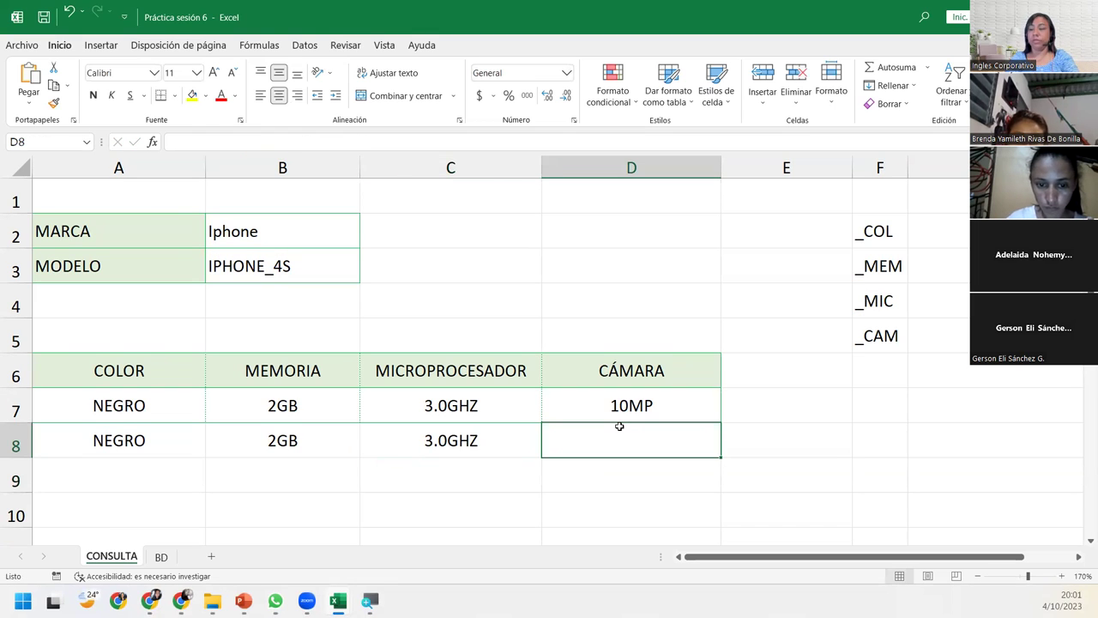
- Enter =INDIRECTO(CONCATENAR(B3;F5)) in D8, joining the model with the _CAM suffix
{"action": "type", "text": "=indi"}
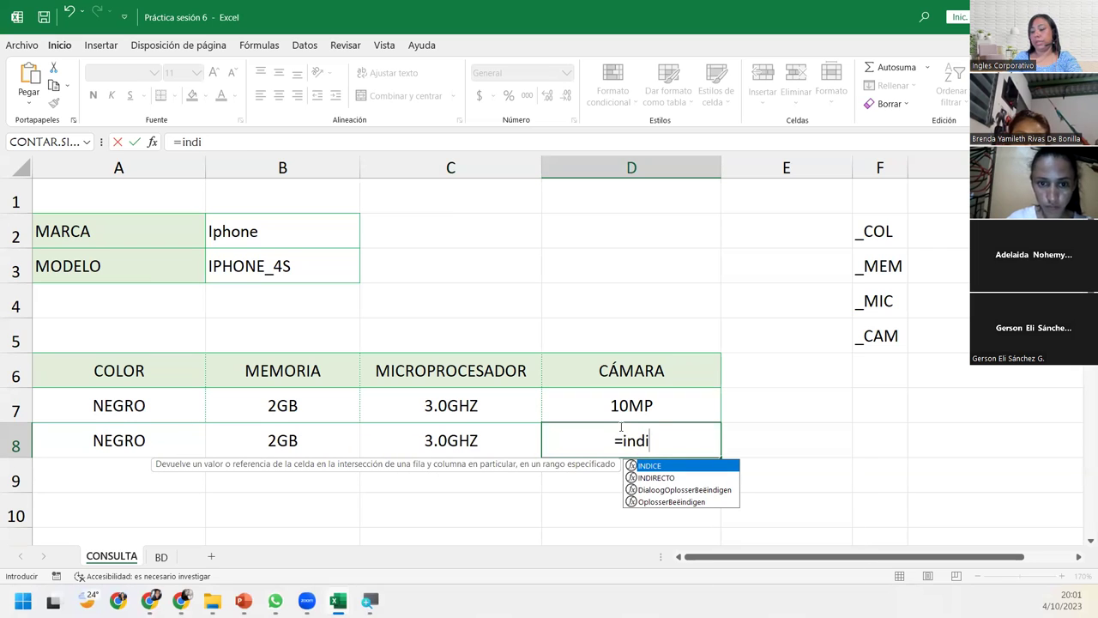
{"action": "key", "text": "Down"}
{"action": "key", "text": "Tab"}
{"action": "type", "text": "co"}
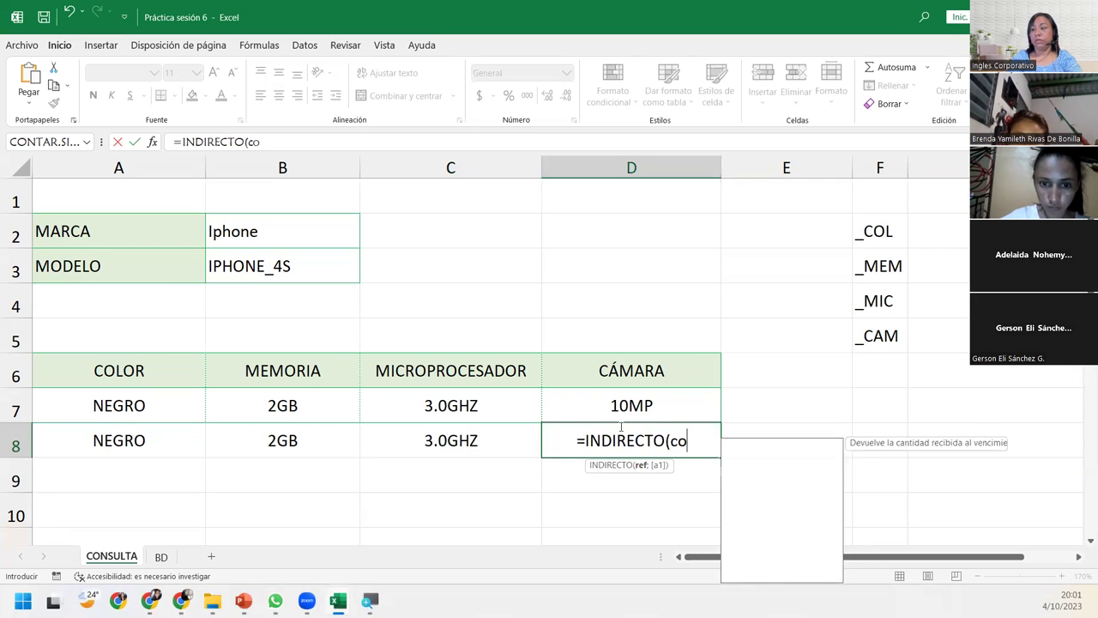
{"action": "type", "text": "n"}
{"action": "key", "text": "Tab"}
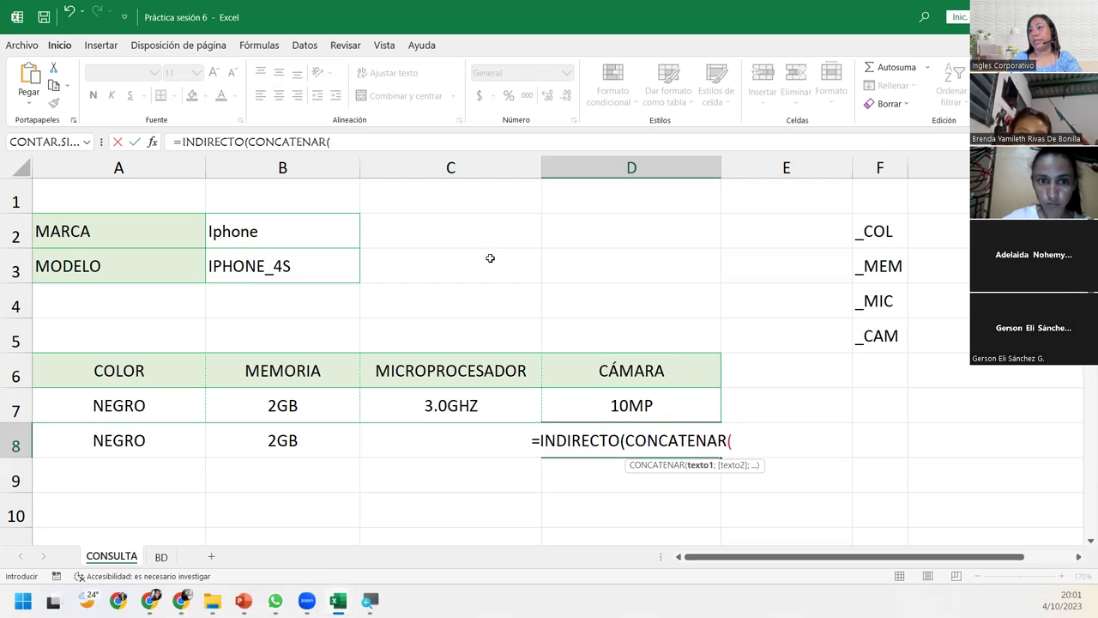
{"action": "left_click", "coordinate": [298, 273]}
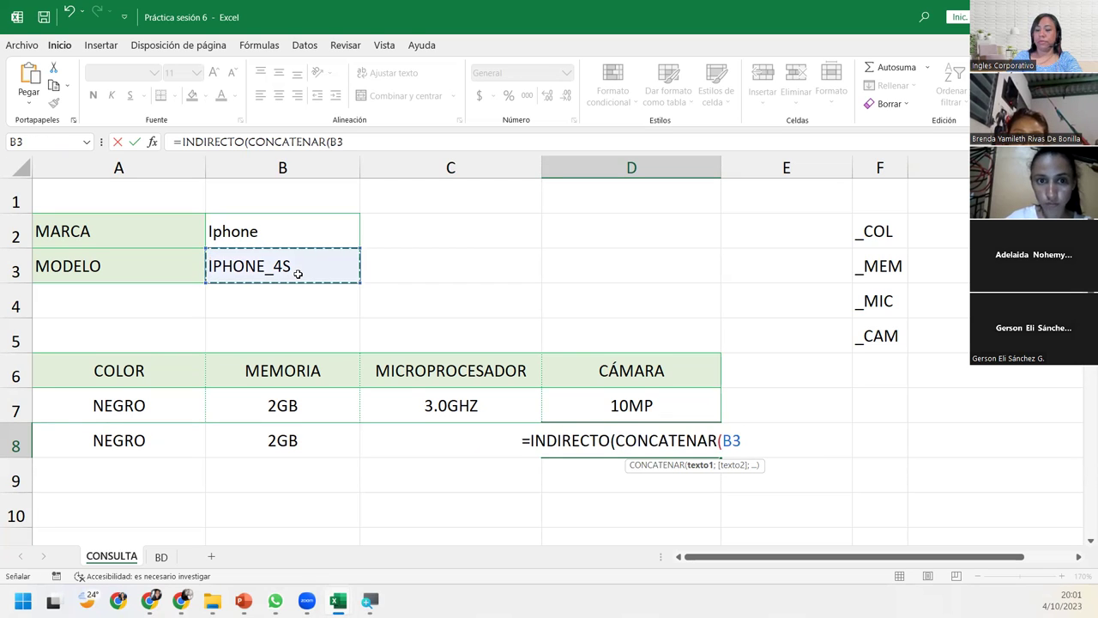
{"action": "type", "text": ";"}
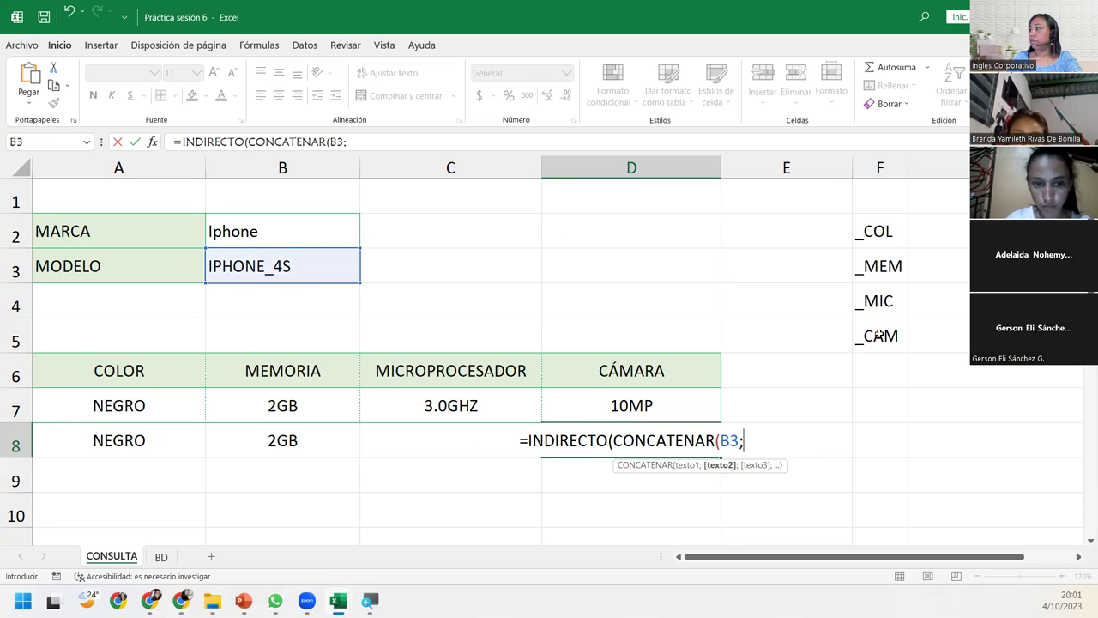
{"action": "left_click", "coordinate": [879, 334]}
{"action": "type", "text": "))"}
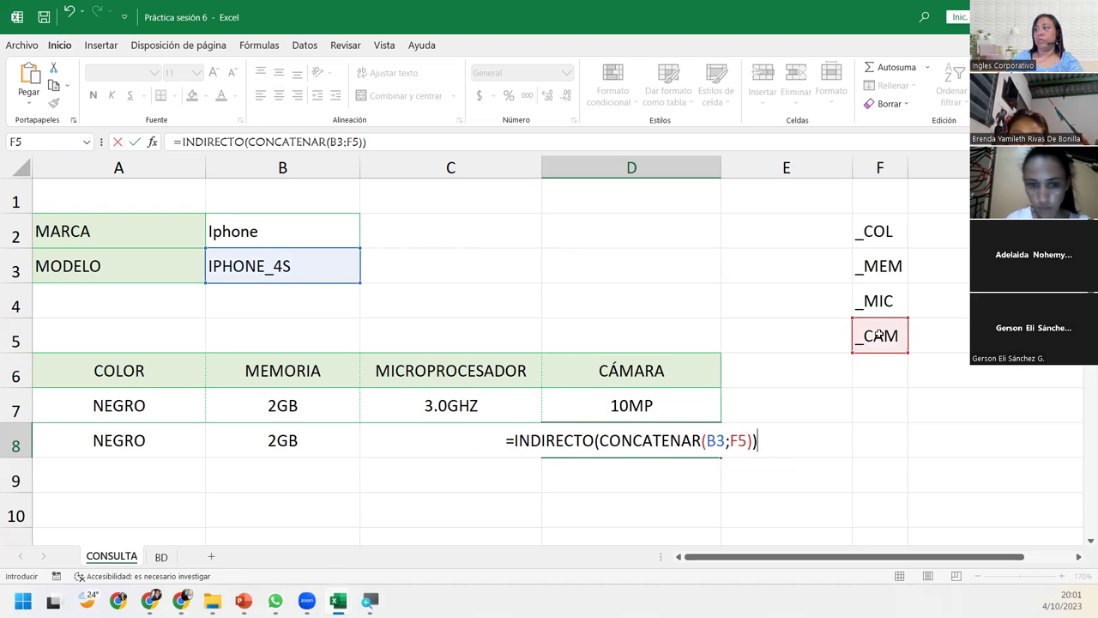
{"action": "key", "text": "Return"}
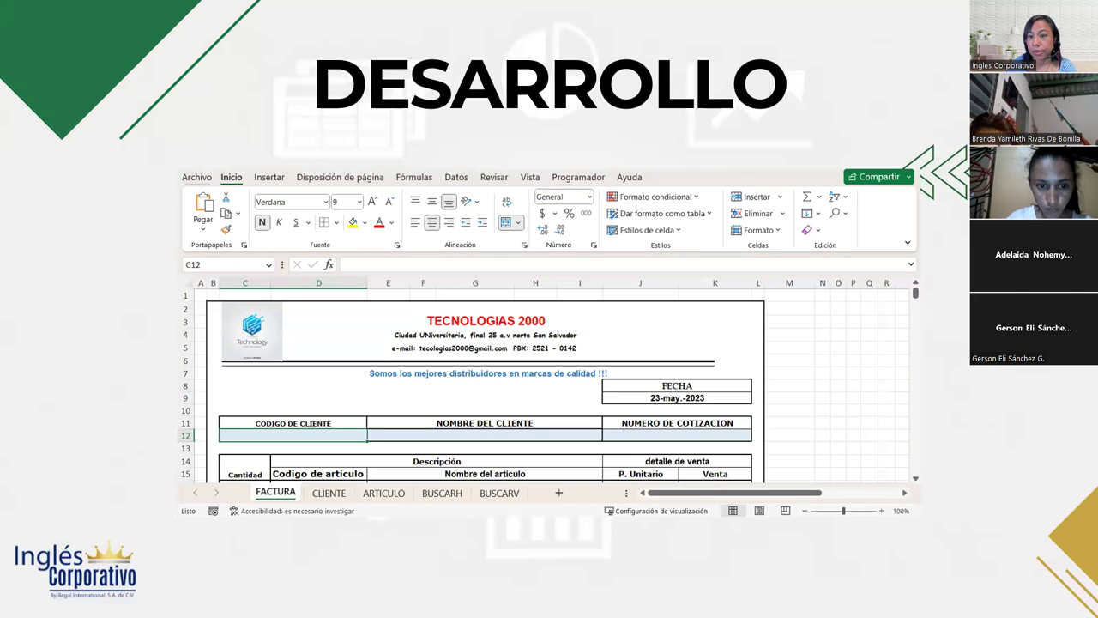
- Advance to the next PowerPoint slide
{"action": "key", "text": "Right"}
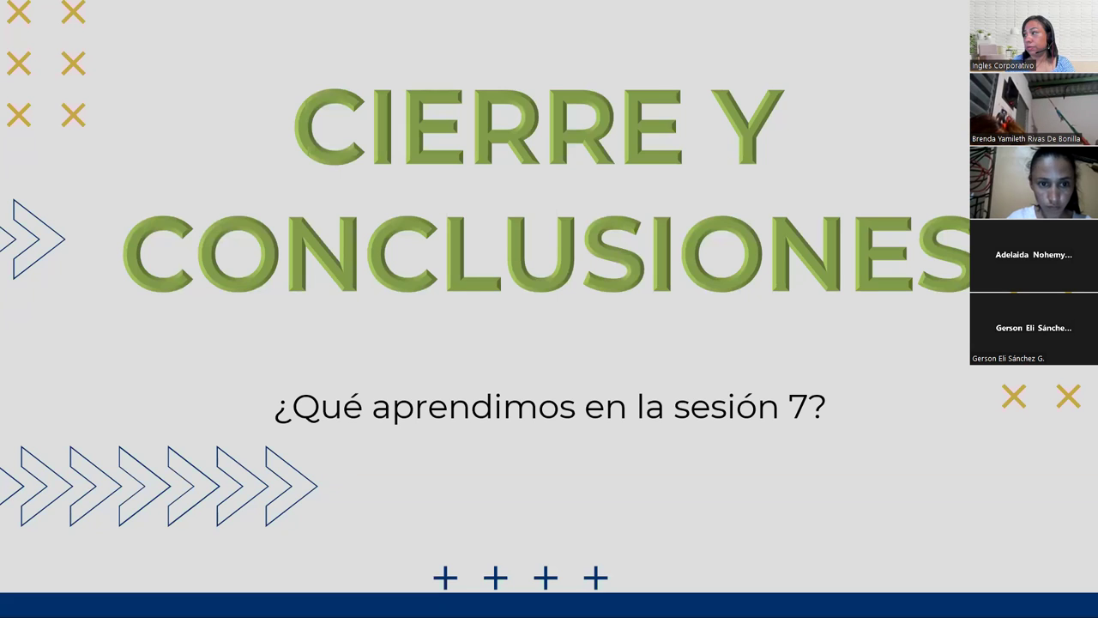